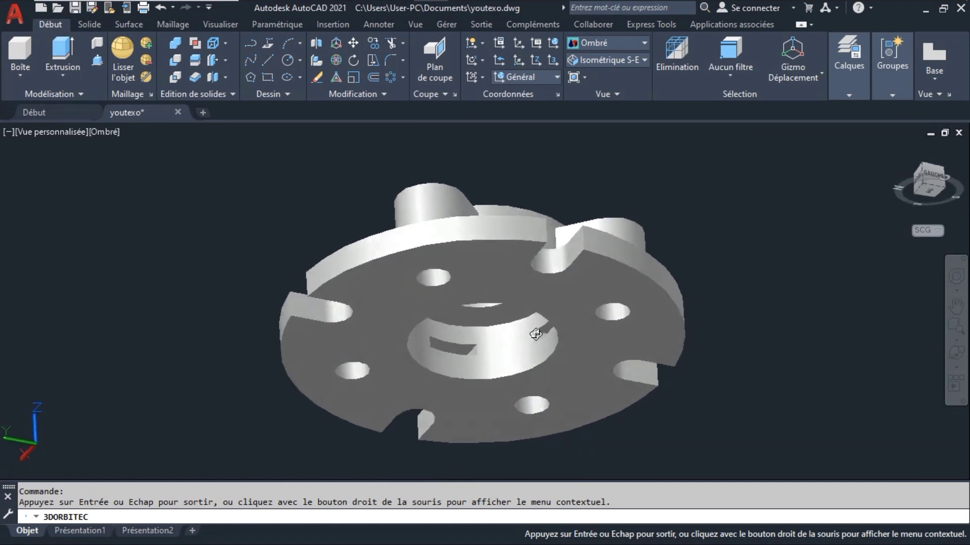
Step: Switch to the youtexo.png reference drawing in the image viewer and scroll through it
key("alt+Tab")
scroll(497, 210, "down", 2)
scroll(497, 209, "down", 2)
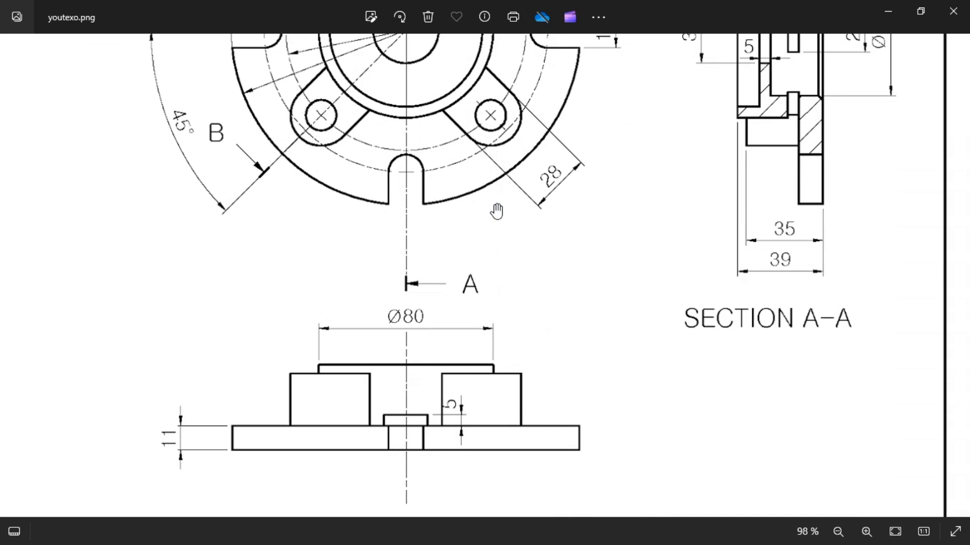
Step: Scroll around the youtexo.png flange views, then shrink Photos and return to AutoCAD's empty Dessin1
scroll(497, 209, "left", 4)
scroll(497, 210, "left", 5)
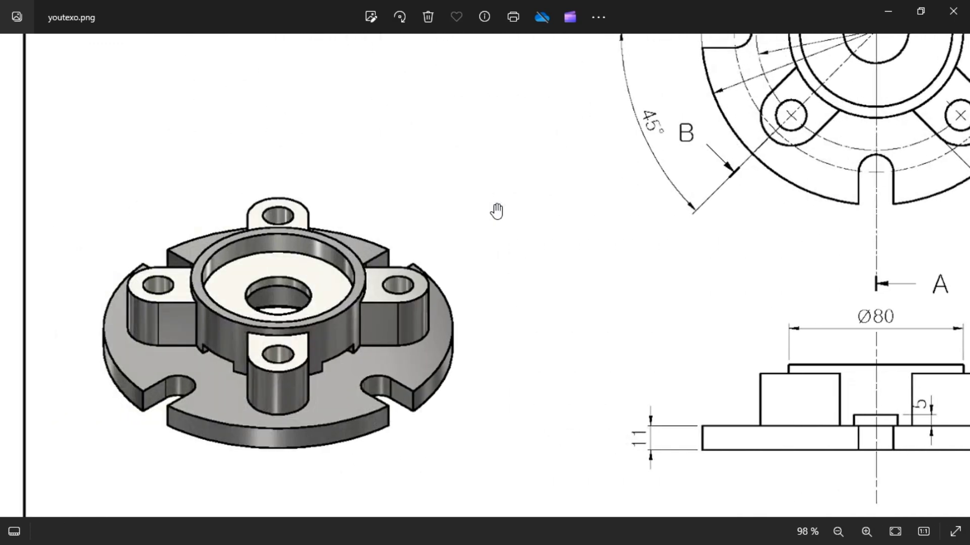
scroll(497, 210, "up", 1)
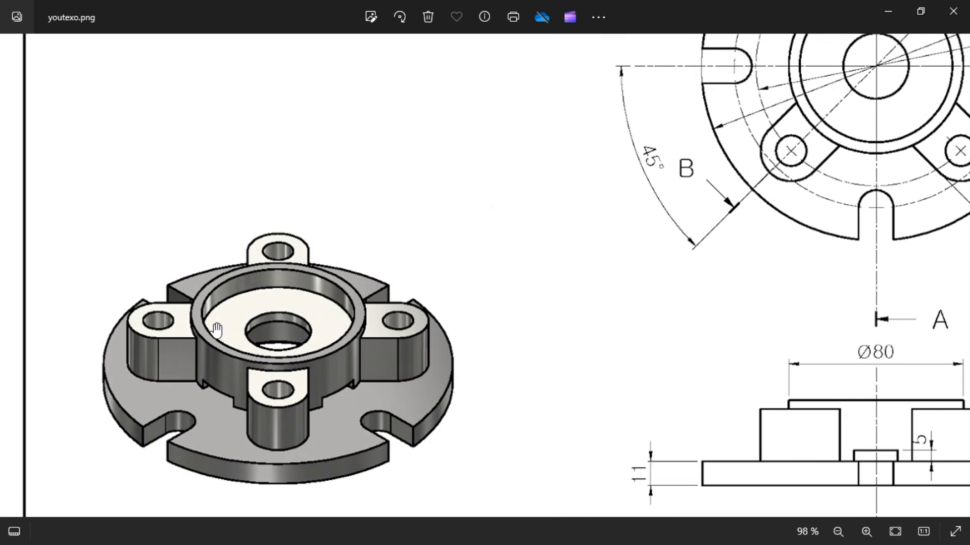
scroll(214, 329, "up", 2)
scroll(214, 329, "up", 1)
scroll(466, 272, "down", 3, "ctrl")
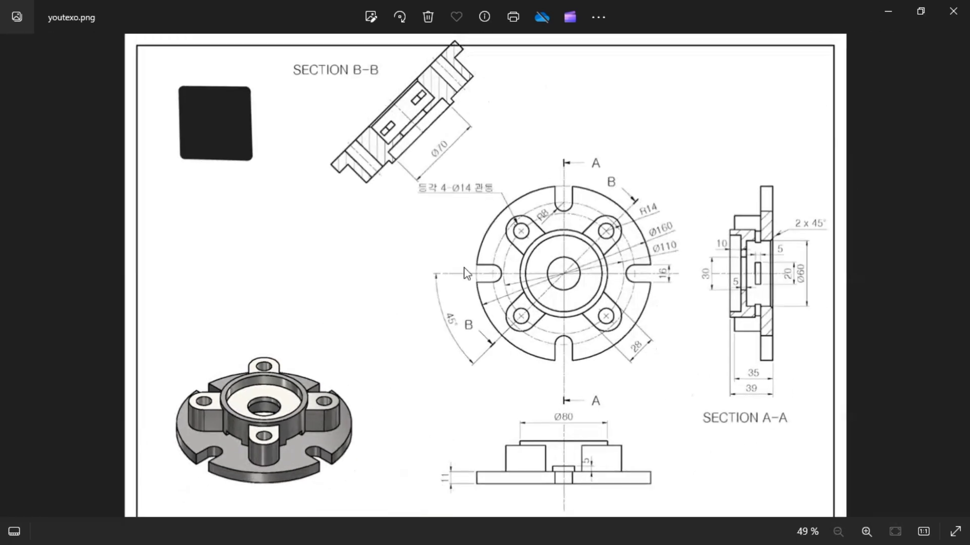
scroll(576, 251, "up", 3, "ctrl")
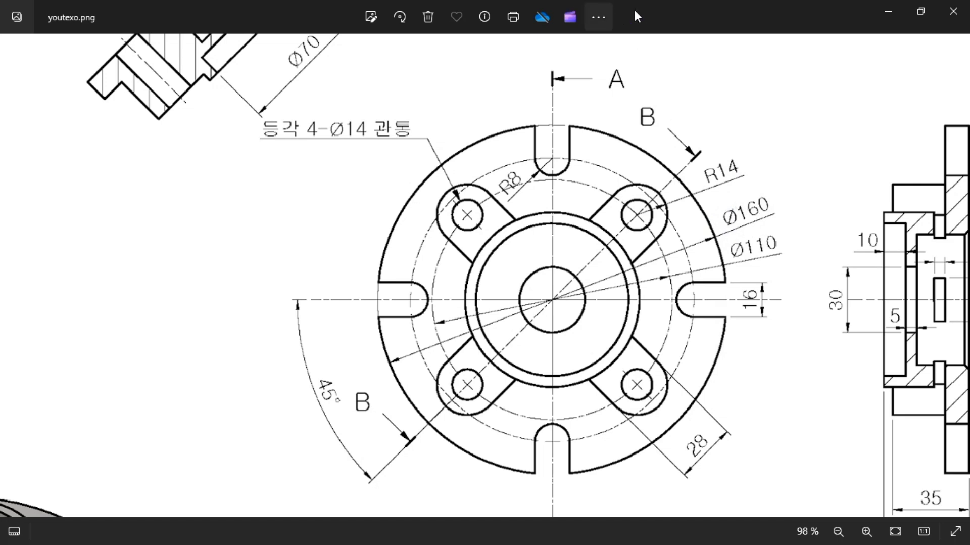
left_click(919, 12)
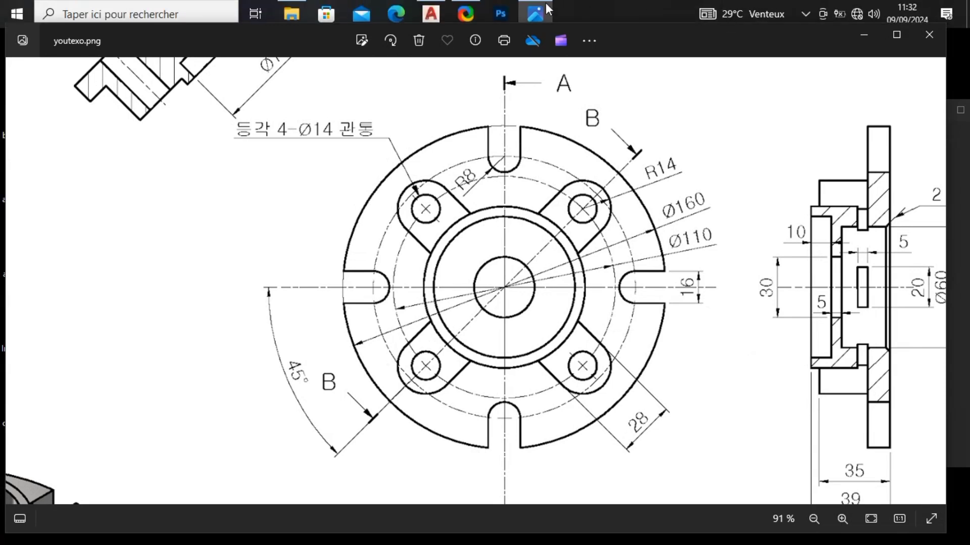
left_click(433, 11)
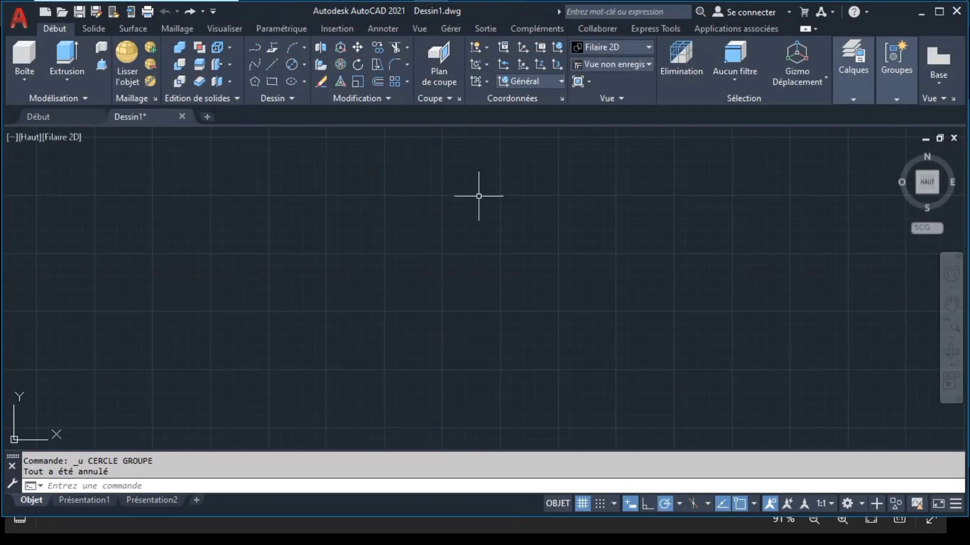
Step: Draw a 160-diameter circle using Circle Centre, diameter
left_click(305, 66)
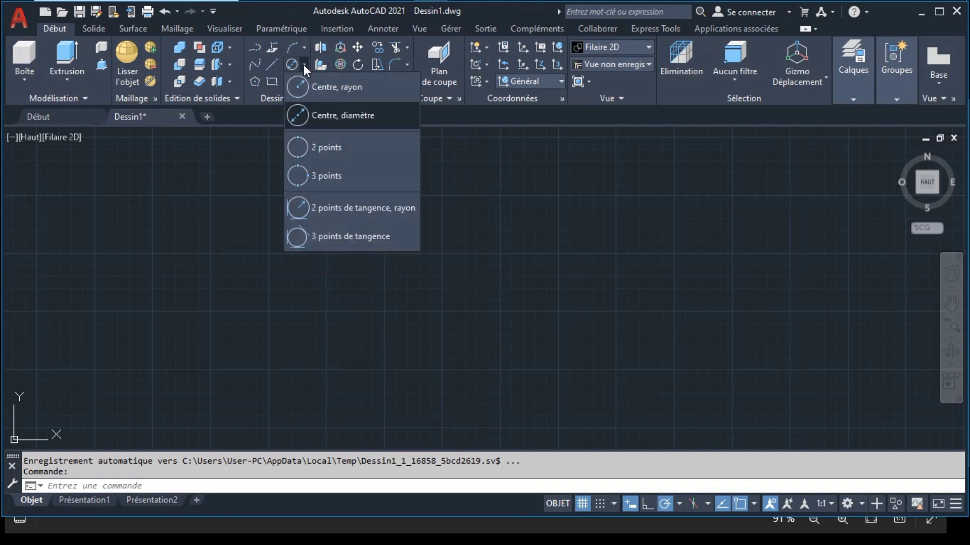
left_click(343, 122)
left_click(473, 255)
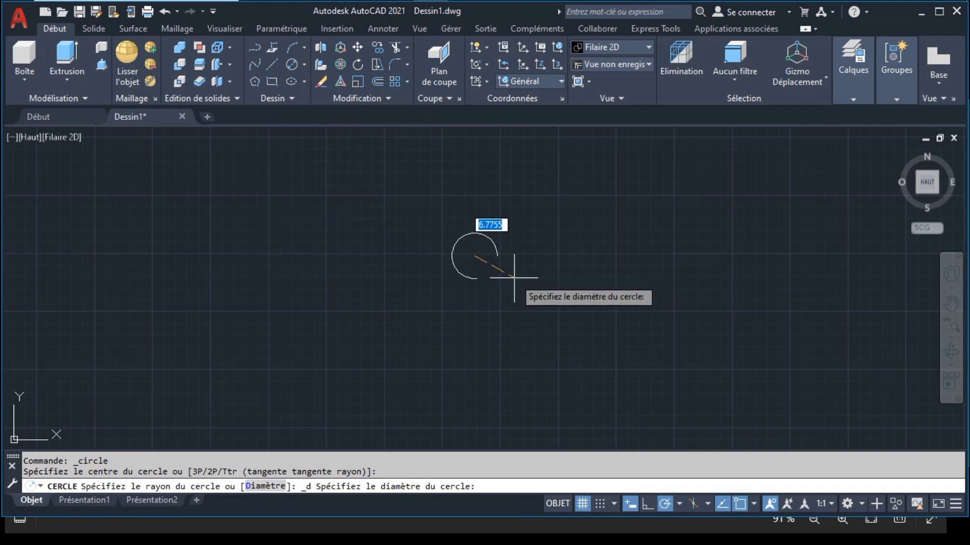
type("160")
key("Return")
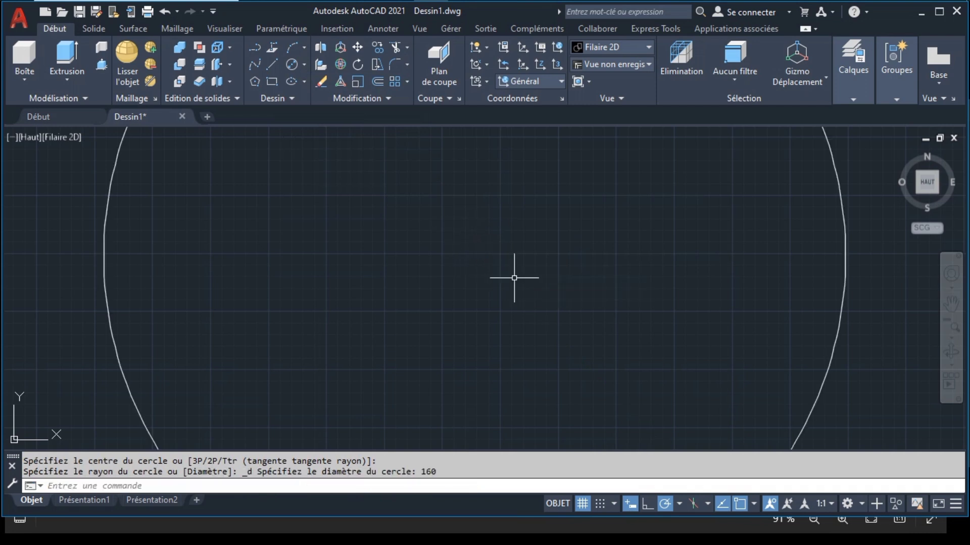
Step: Pan the view so the circle sits near the origin, then bring the reference drawing forward
scroll(561, 269, "down", 4)
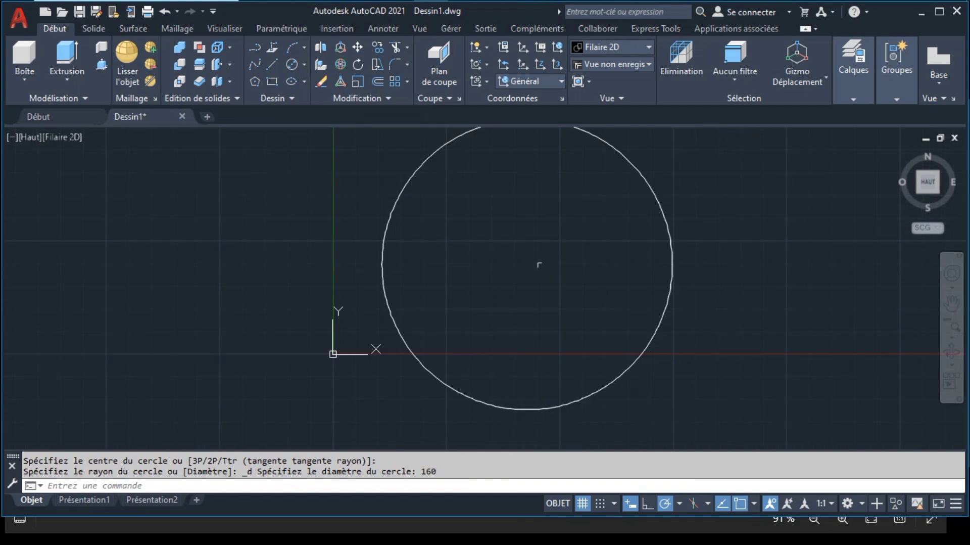
left_click(952, 303)
left_click_drag(571, 243, 566, 245)
key("Escape")
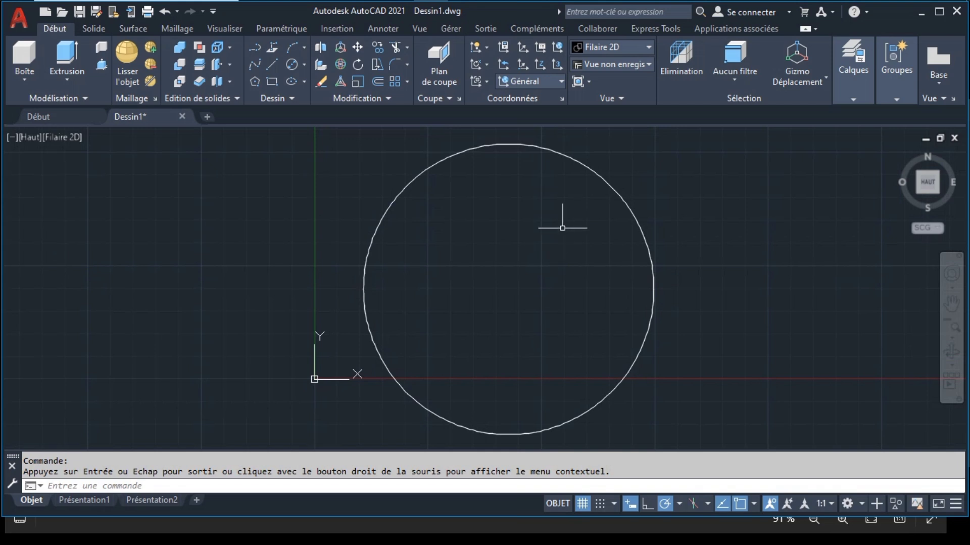
left_click(526, 4)
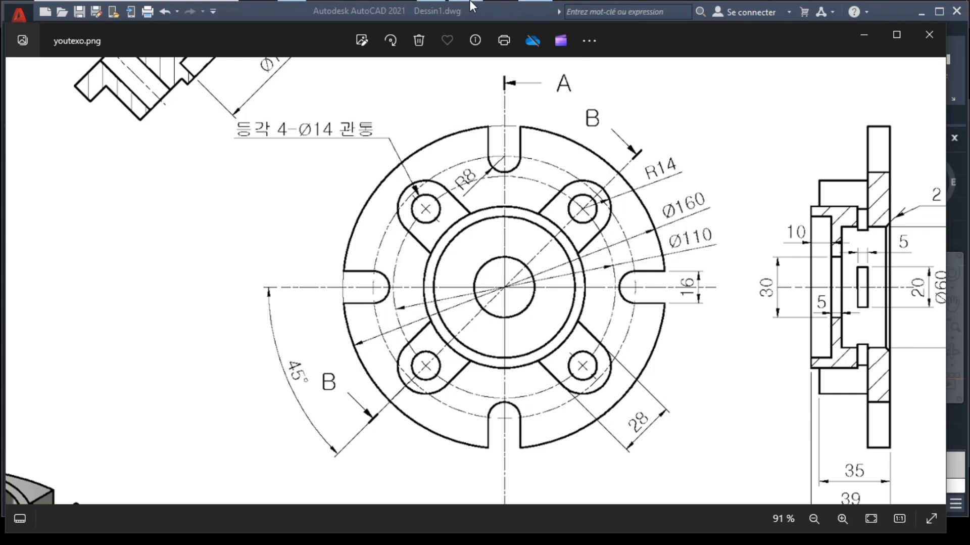
Step: Draw a 110-diameter circle concentric with the 160 circle, then return to the reference drawing
left_click(442, 5)
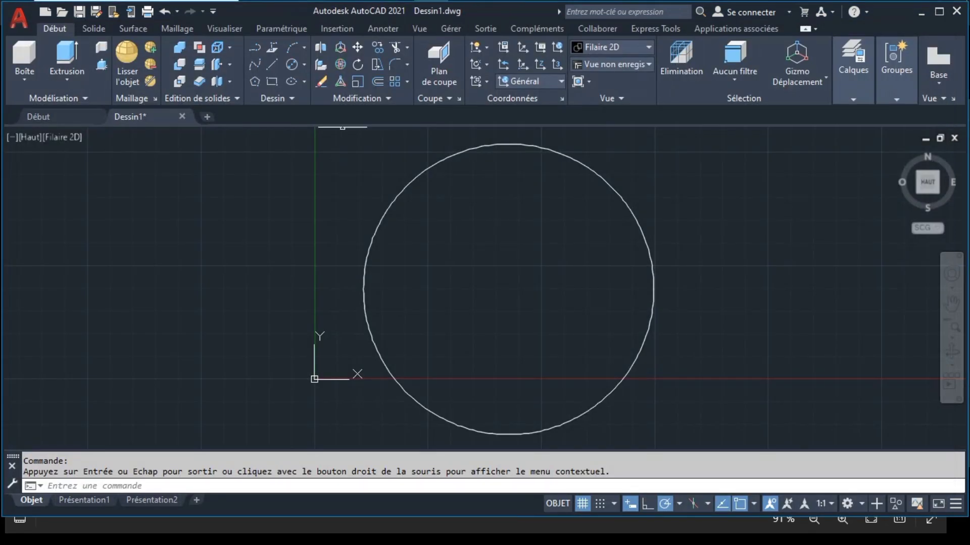
left_click(292, 64)
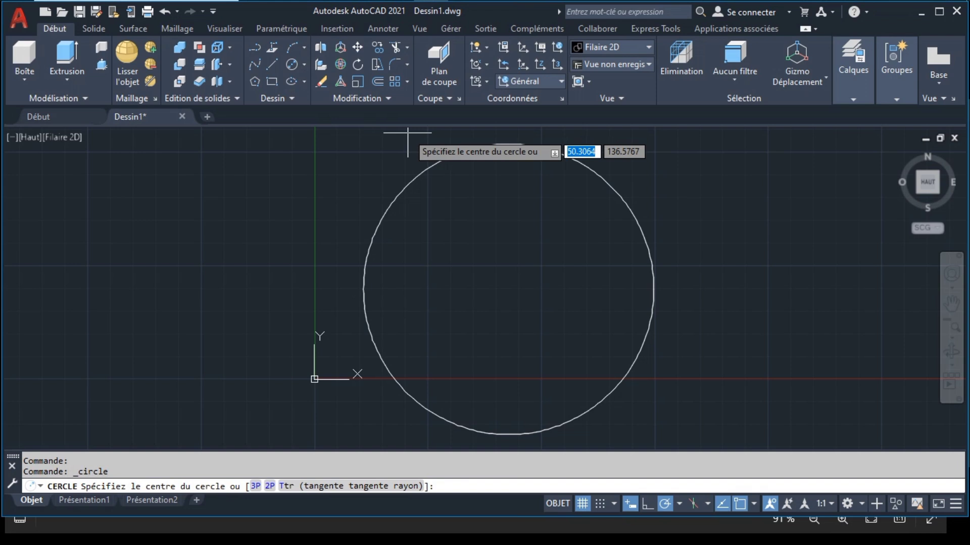
left_click(508, 288)
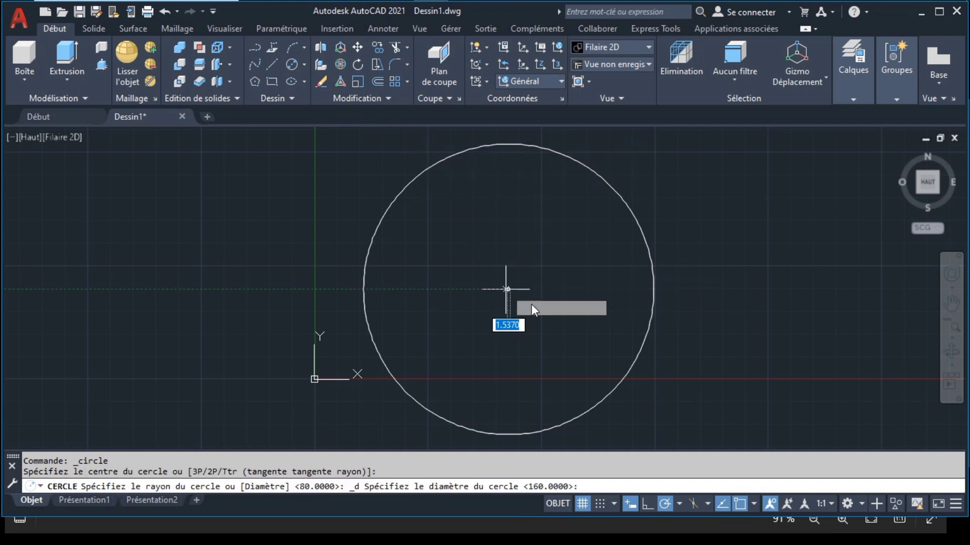
type("110")
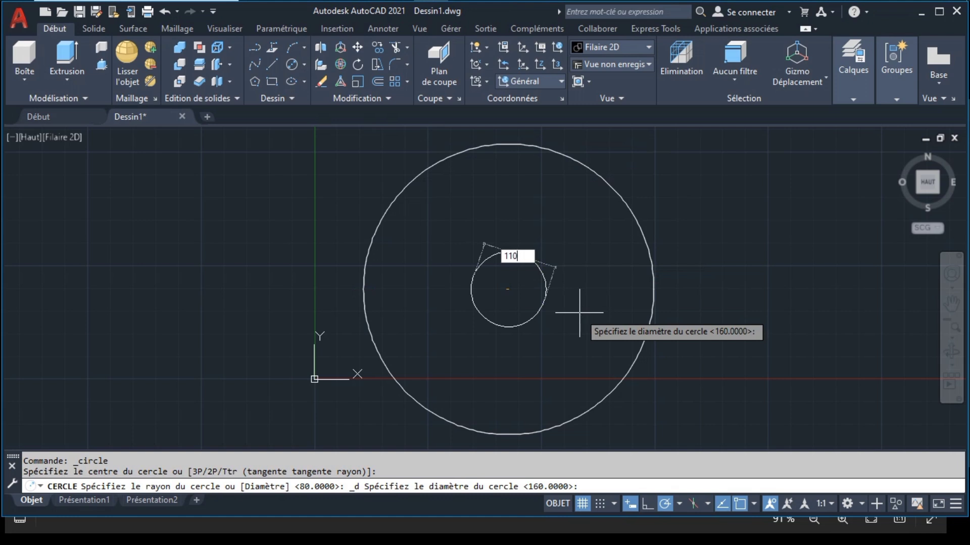
key("Return")
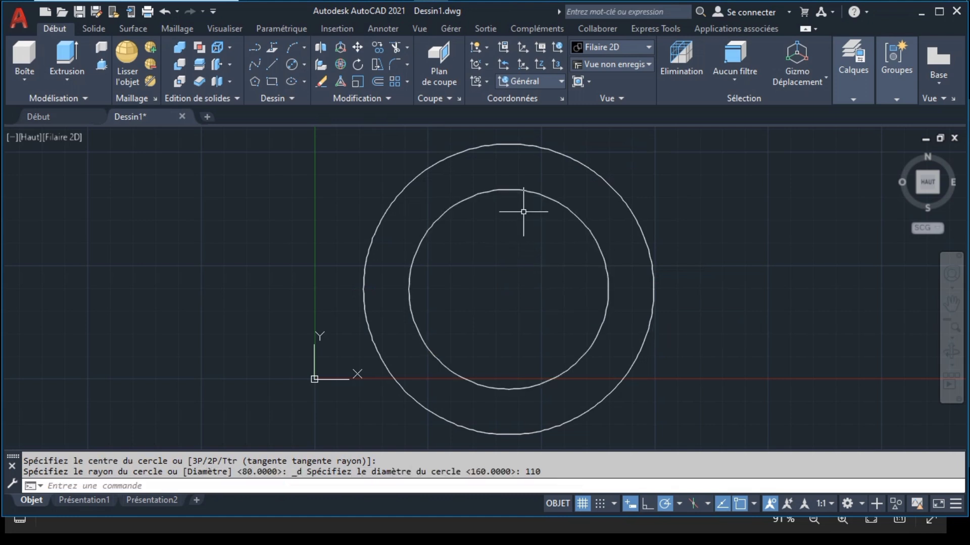
left_click(530, 2)
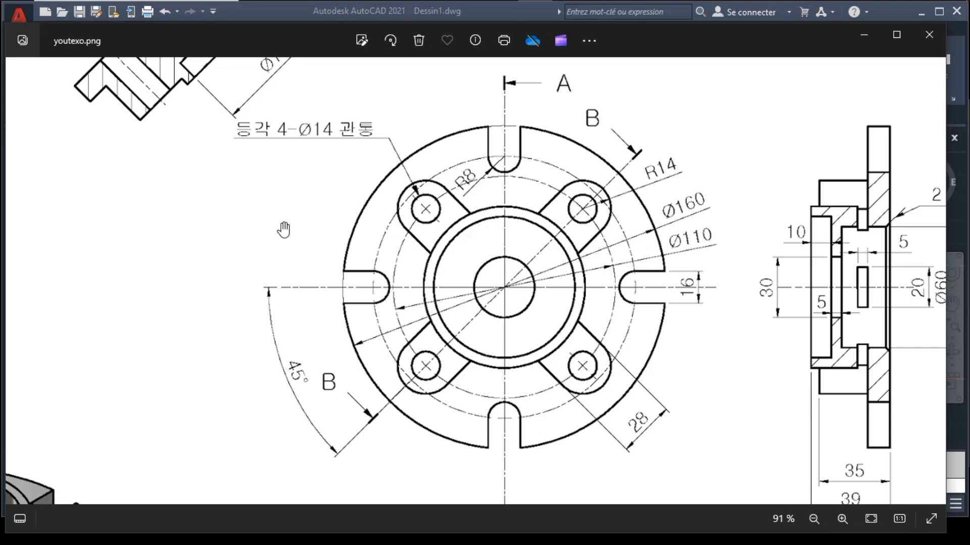
scroll(283, 229, "down", 3)
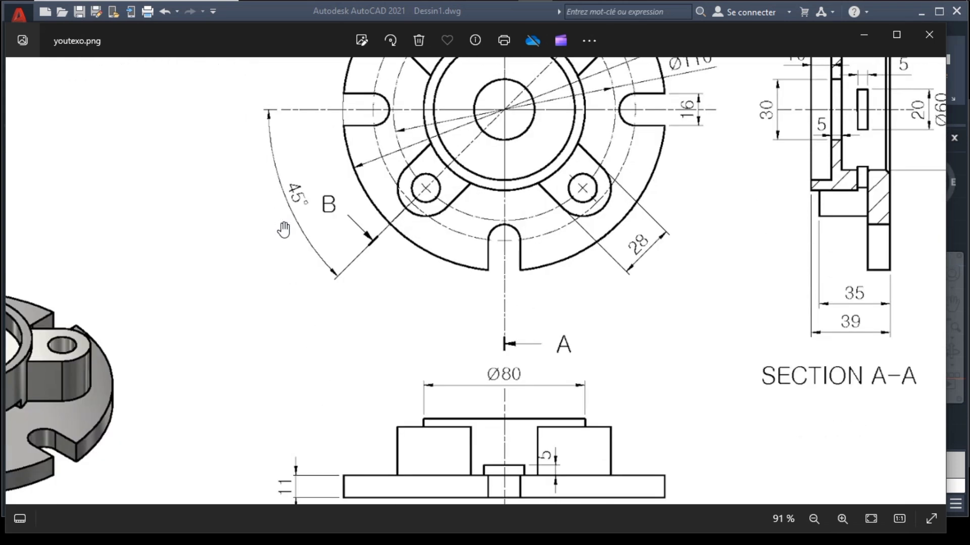
scroll(284, 229, "up", 1)
scroll(283, 229, "up", 1)
scroll(283, 229, "down", 1)
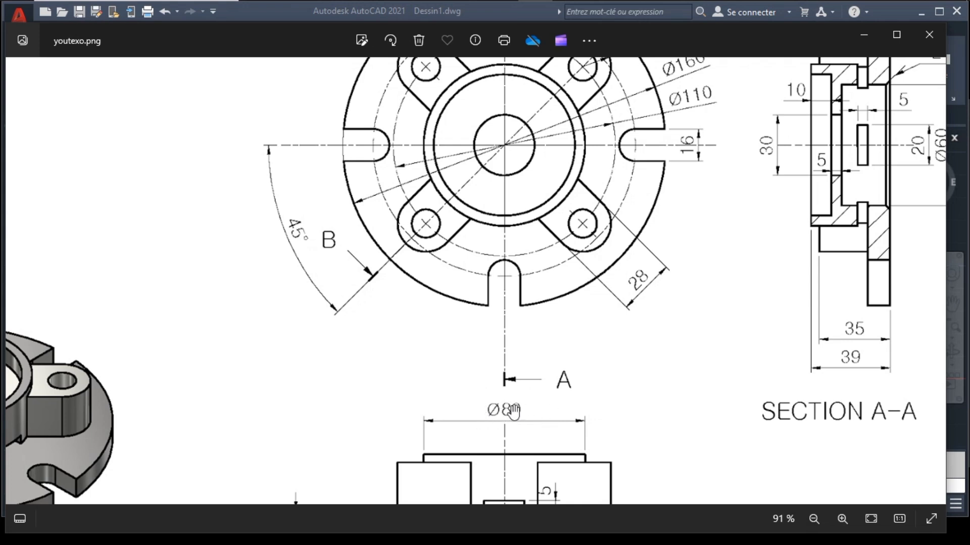
scroll(511, 419, "up", 1)
scroll(491, 421, "up", 2)
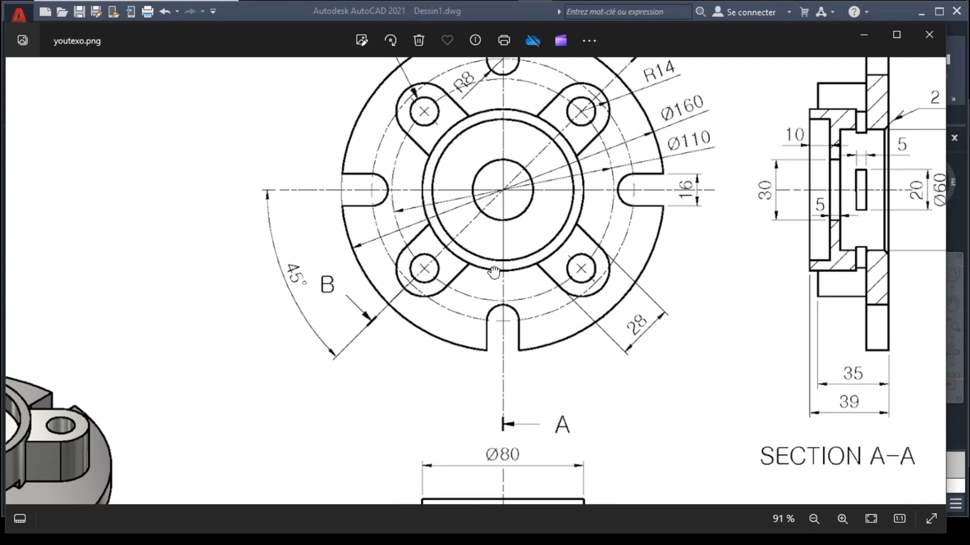
left_click_drag(494, 270, 498, 250)
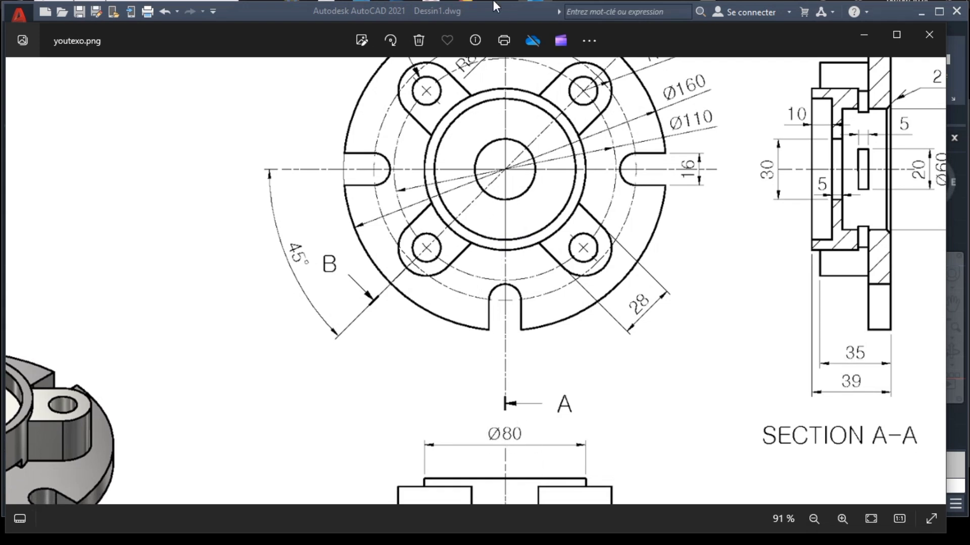
Step: Add an 80-diameter circle at the shared centre, then reopen youtexo.png
left_click(438, 6)
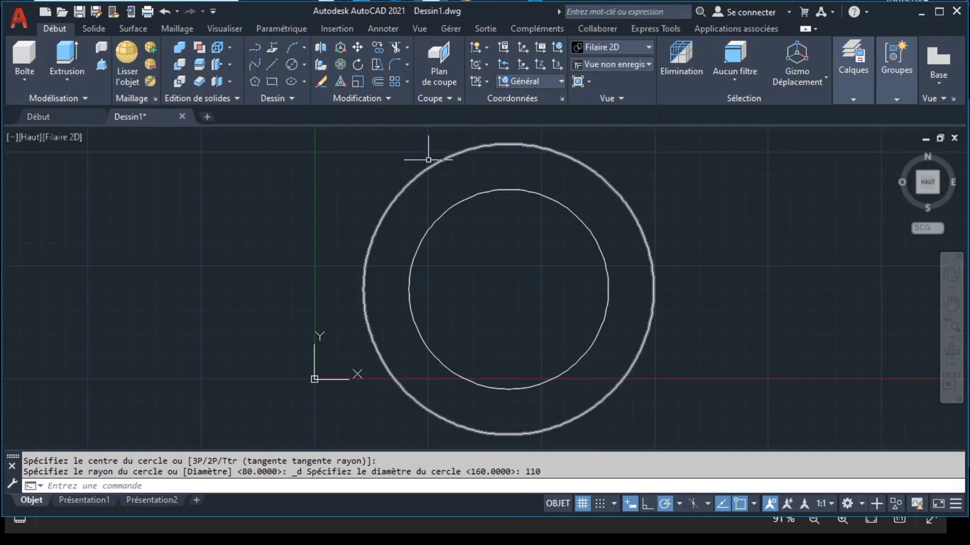
left_click(292, 64)
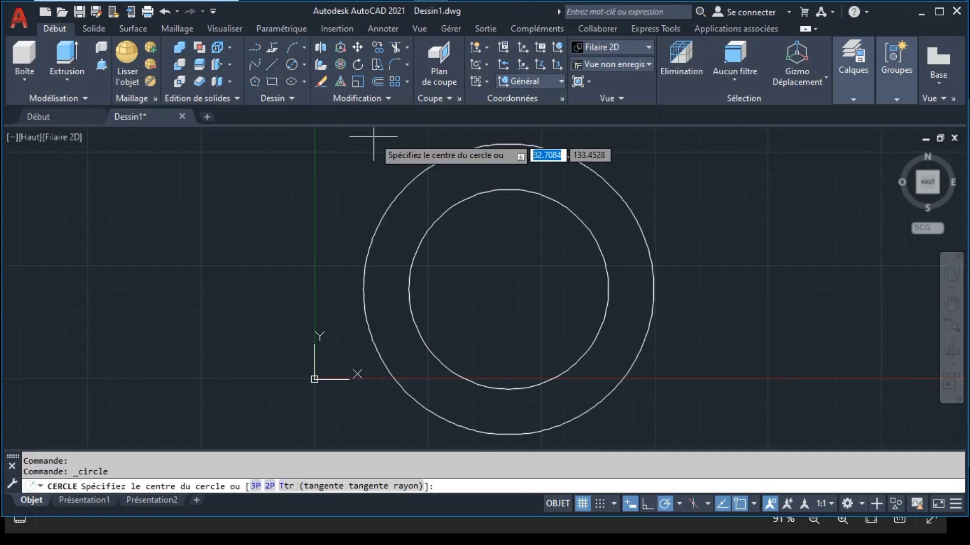
left_click(507, 287)
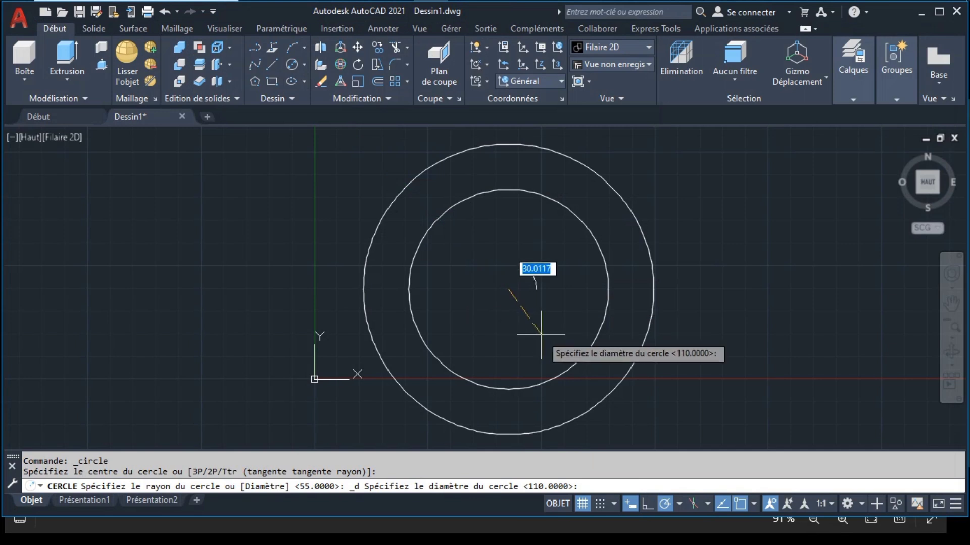
type("80")
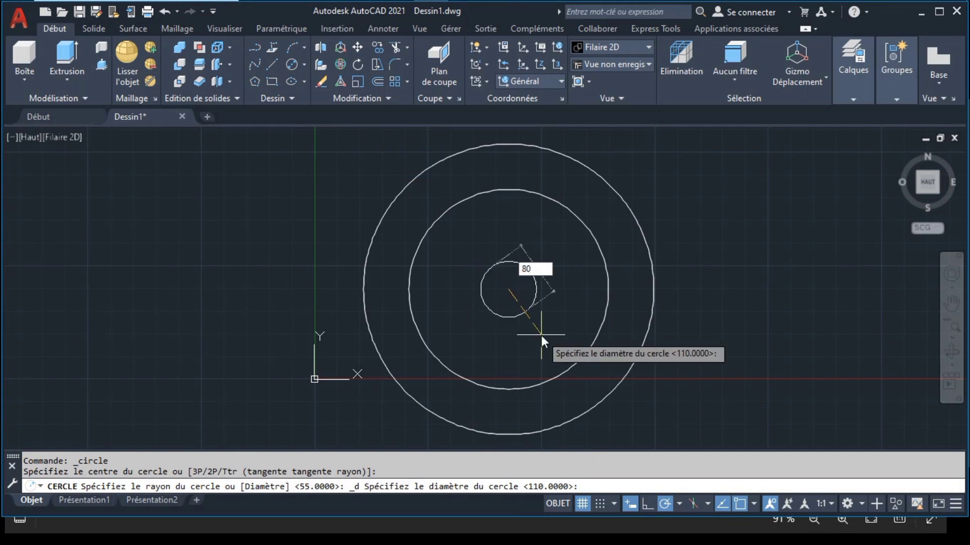
key("Return")
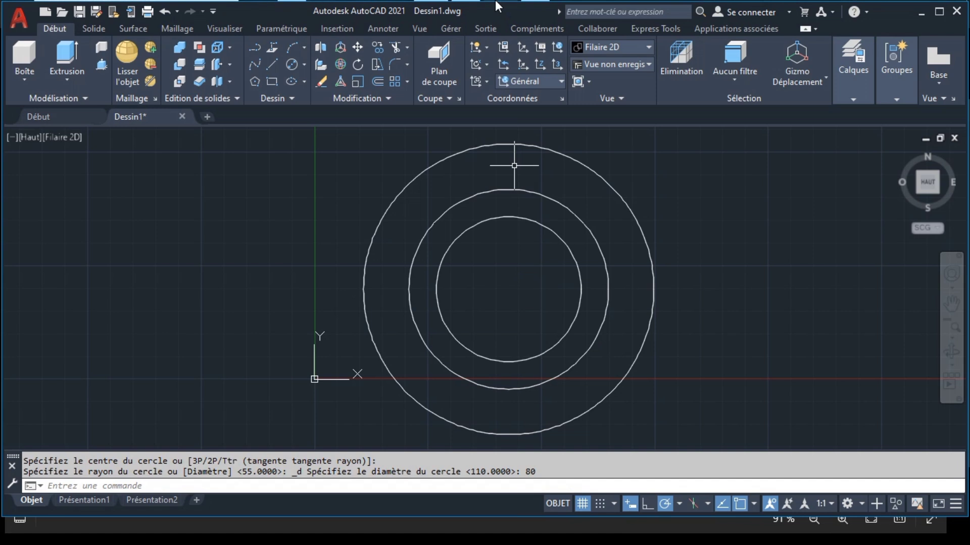
left_click(534, 7)
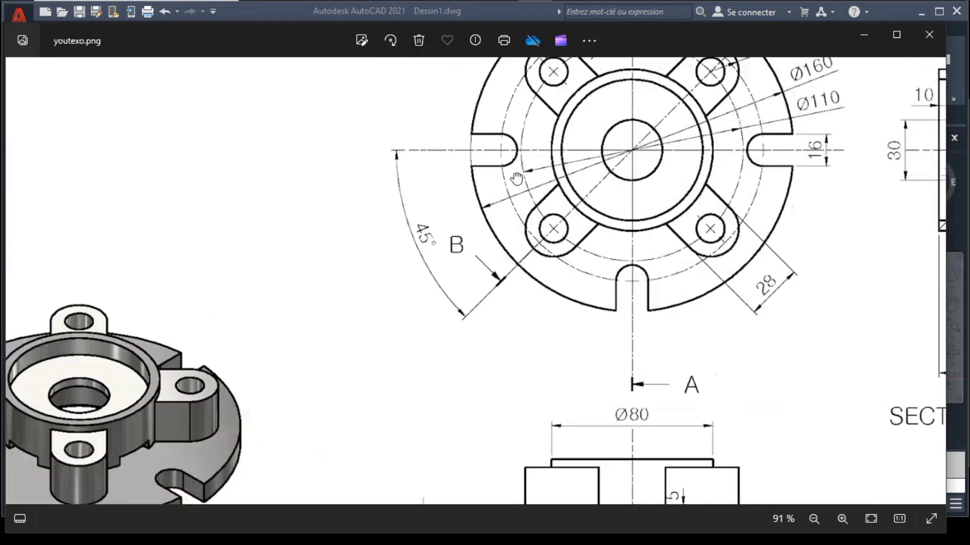
Step: Pan the reference image to read the flange top view dimensions, then return to AutoCAD
left_click_drag(517, 178, 259, 322)
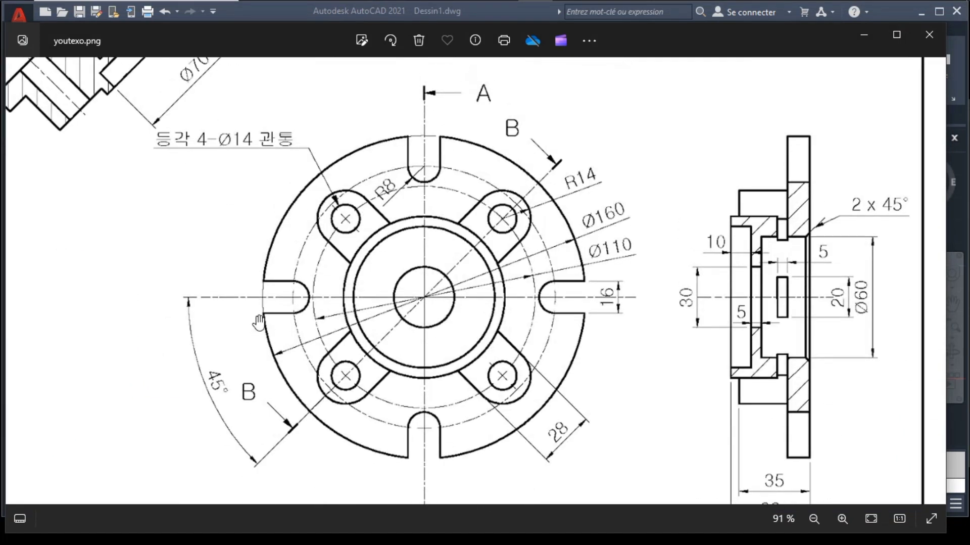
mouse_move(256, 320)
left_mouse_down()
mouse_move(531, 386)
mouse_move(461, 407)
left_mouse_up()
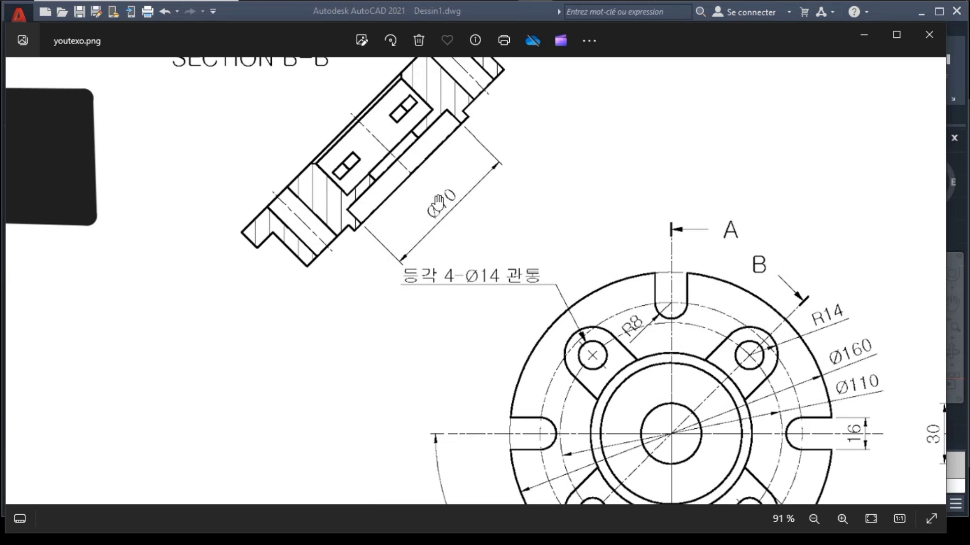
left_click_drag(458, 220, 423, 167)
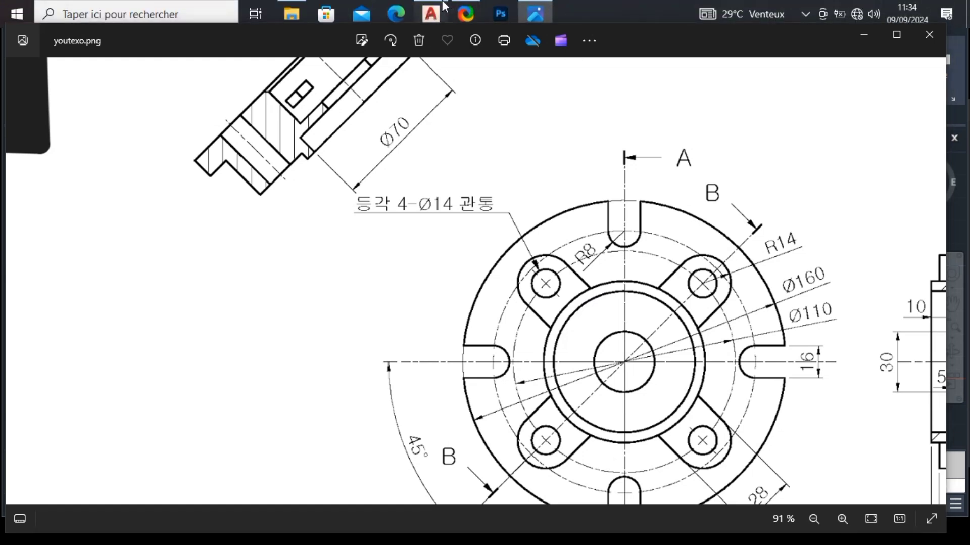
left_click(433, 11)
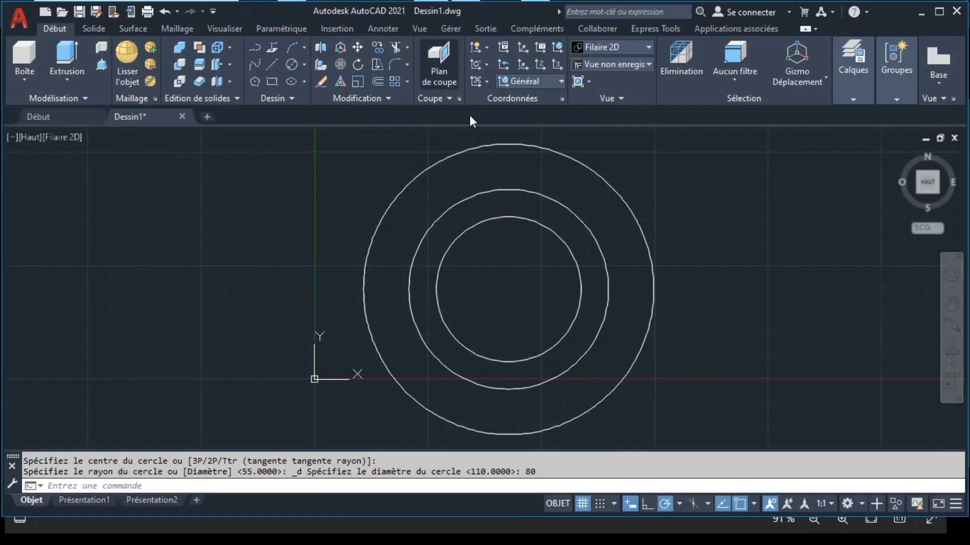
Step: Draw a 70-diameter concentric circle, then pan the reference image to the flange view
left_click(292, 65)
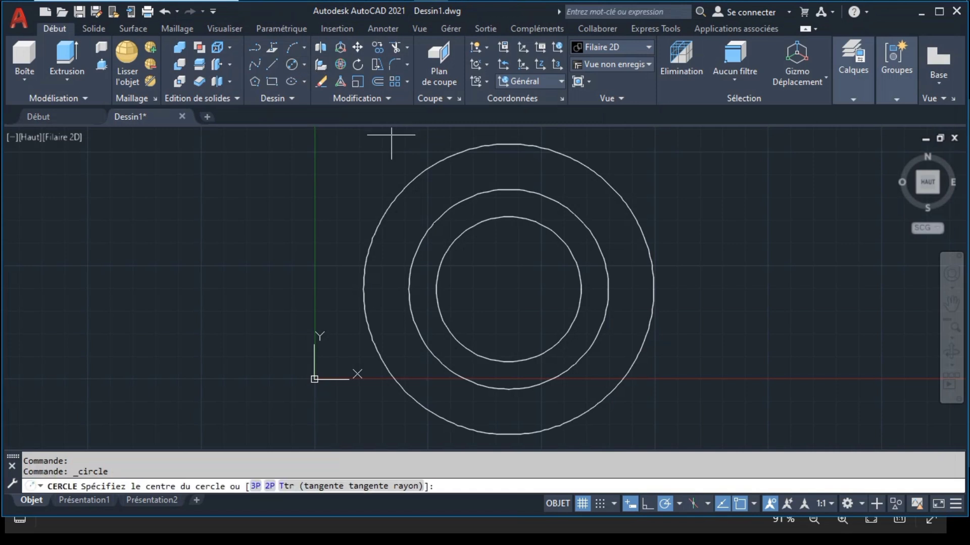
left_click(507, 287)
type("7")
key("Return")
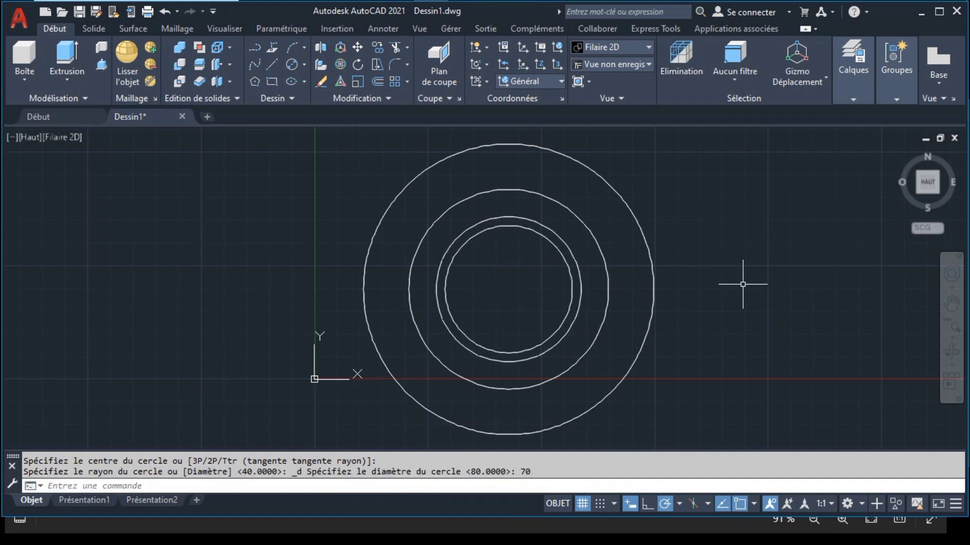
left_click(532, 2)
left_click_drag(614, 272, 490, 186)
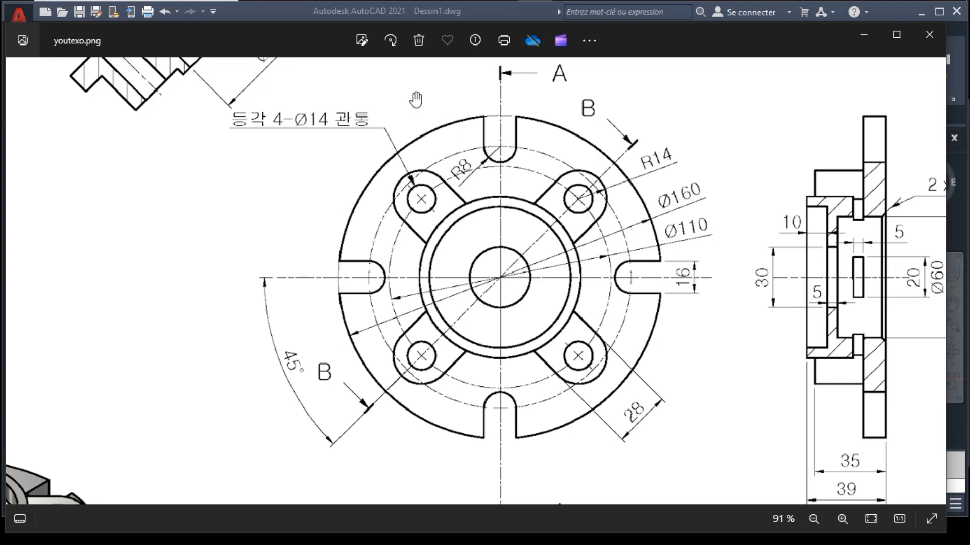
left_click(362, 40)
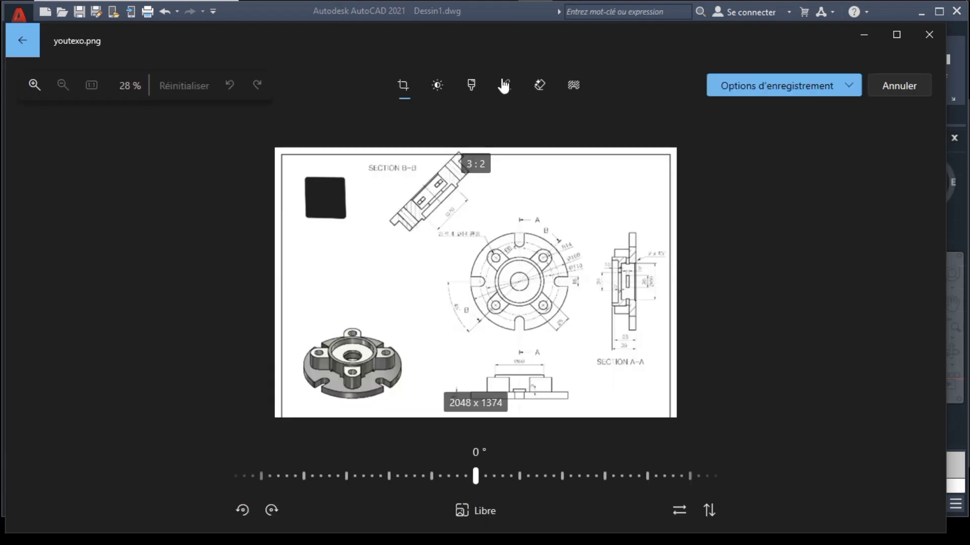
left_click(507, 86)
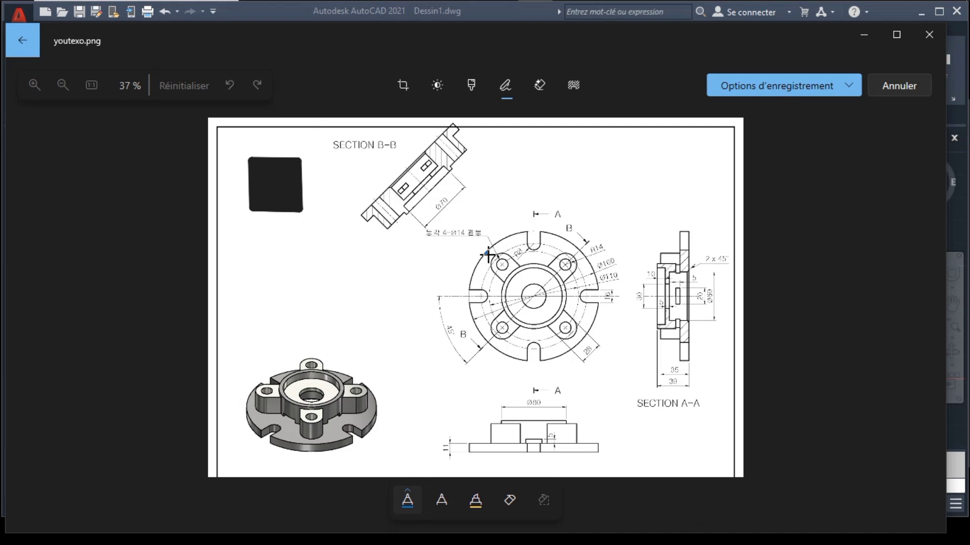
left_click_drag(488, 252, 493, 259)
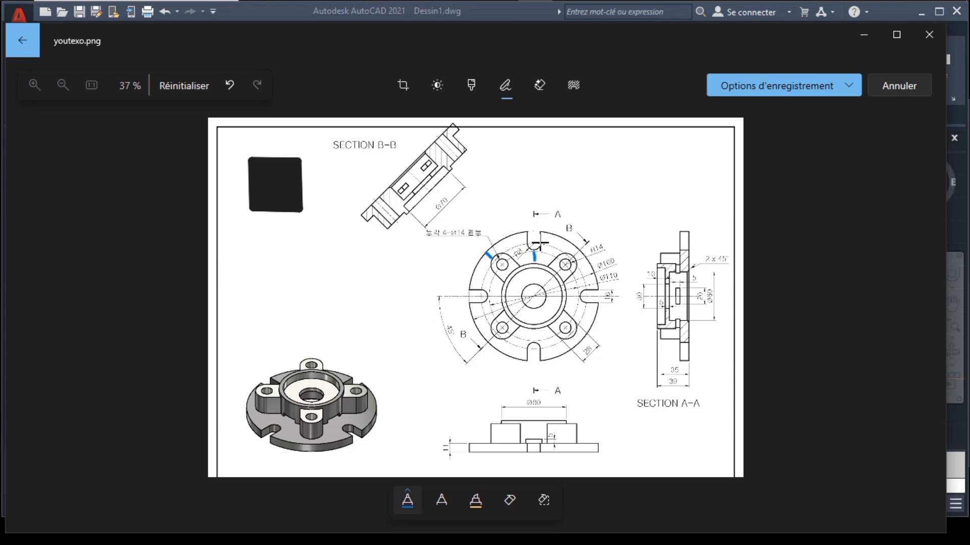
key("Escape")
left_click(452, 316)
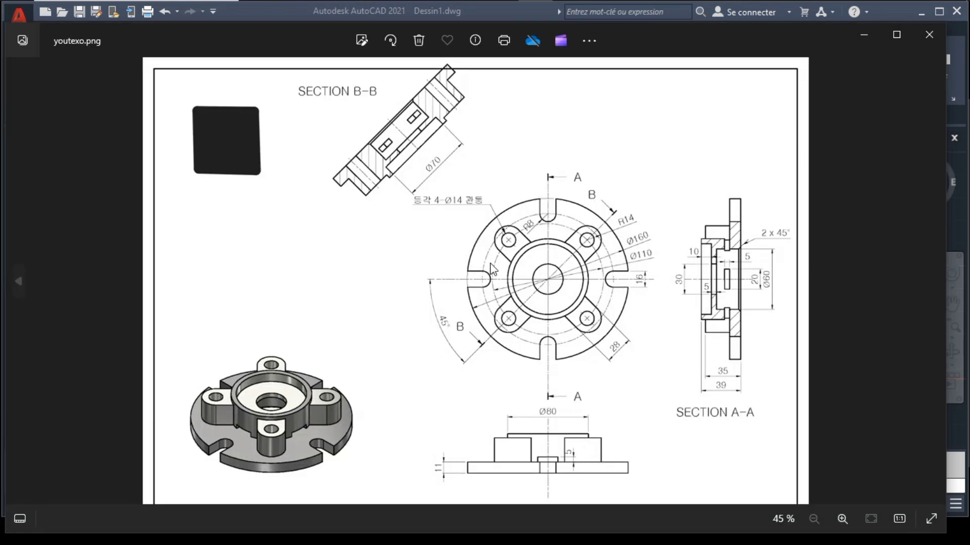
Step: Zoom and pan the reference image to read the R8, R14 and slot dimensions
scroll(527, 289, "up", 1)
scroll(527, 288, "up", 3)
scroll(578, 273, "down", 2)
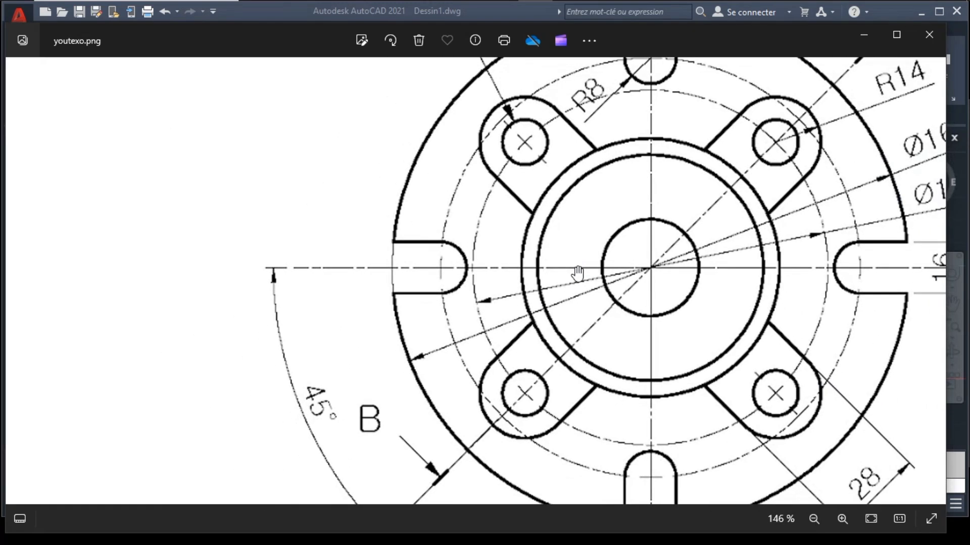
scroll(578, 273, "down", 2)
left_click_drag(614, 270, 556, 271)
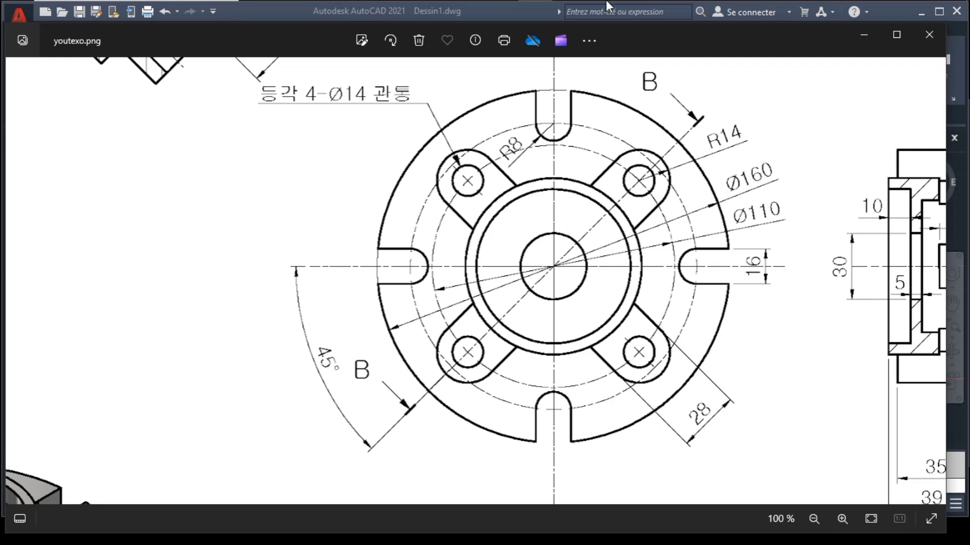
Step: Draw a radius-65 circle at the common centre with Circle Centre, radius, checking the reference
left_click(424, 6)
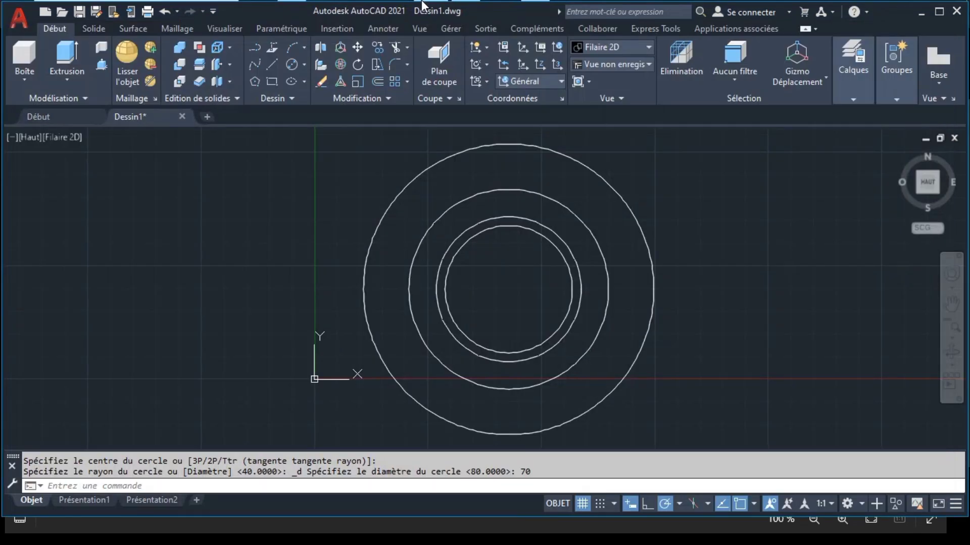
left_click(293, 64)
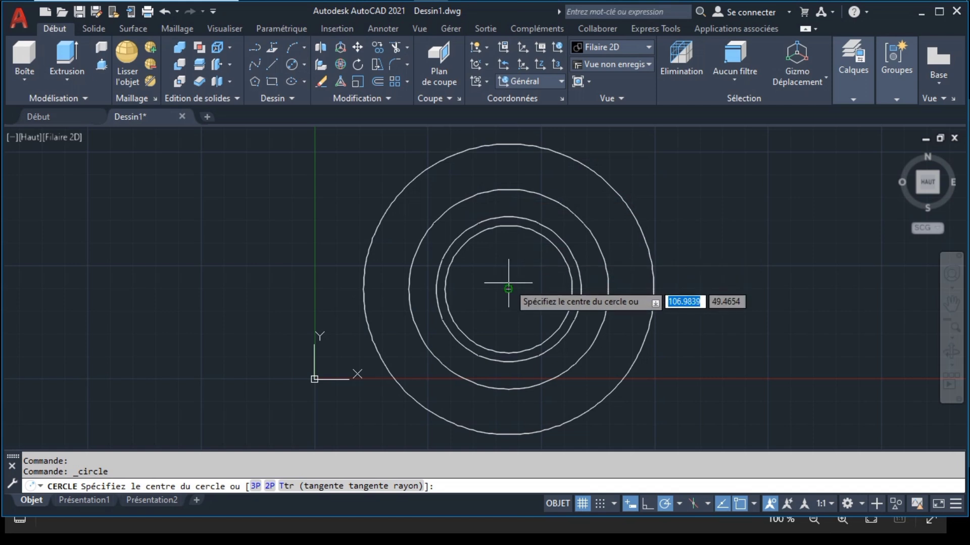
left_click(305, 64)
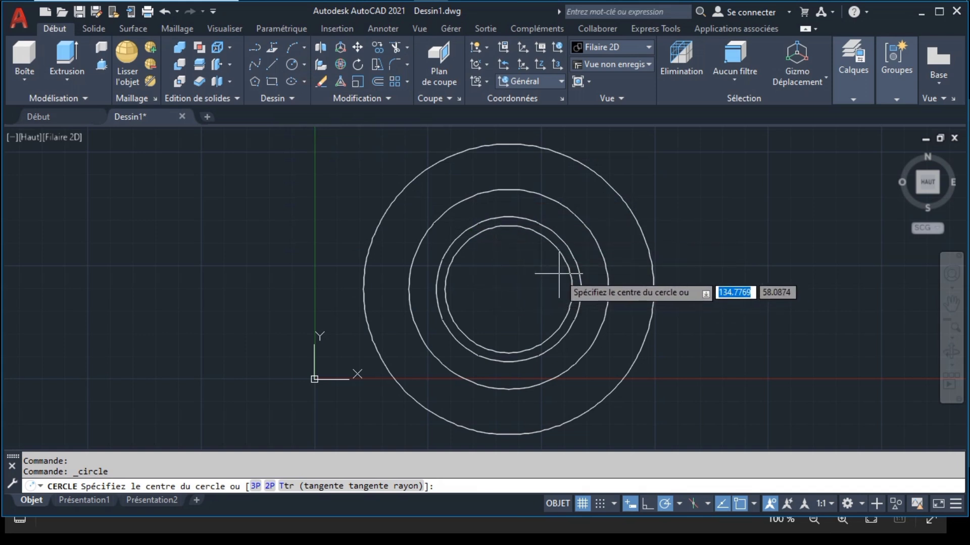
left_click(507, 289)
type("65")
key("Return")
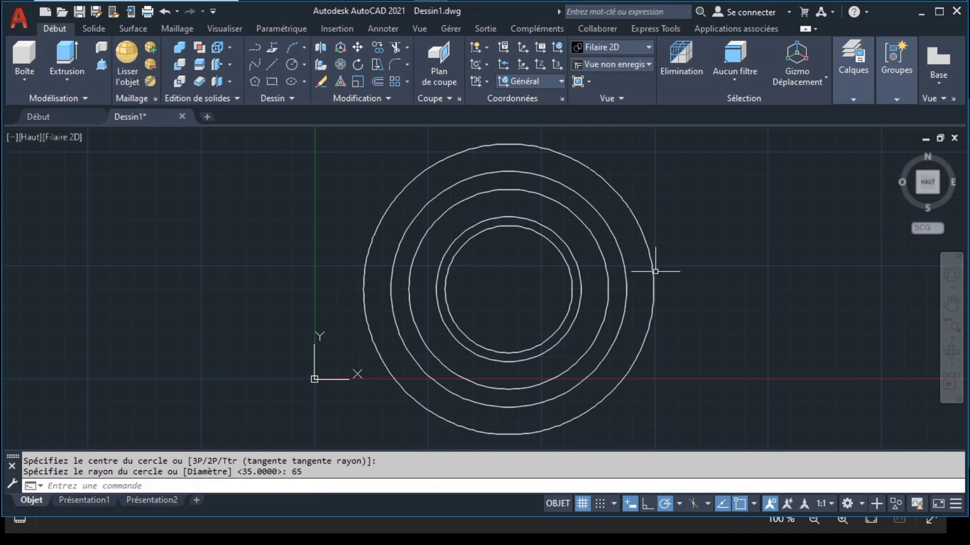
left_click(545, 6)
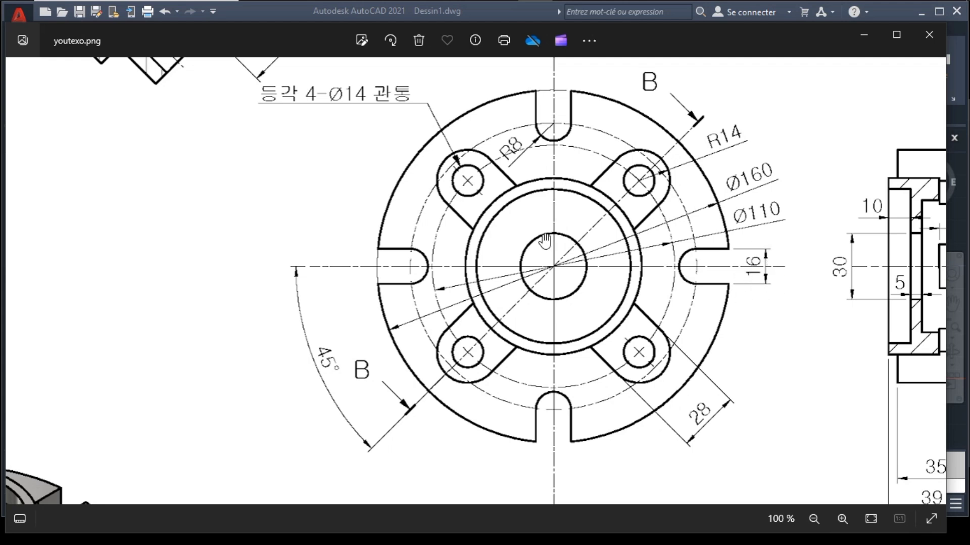
left_click(422, 6)
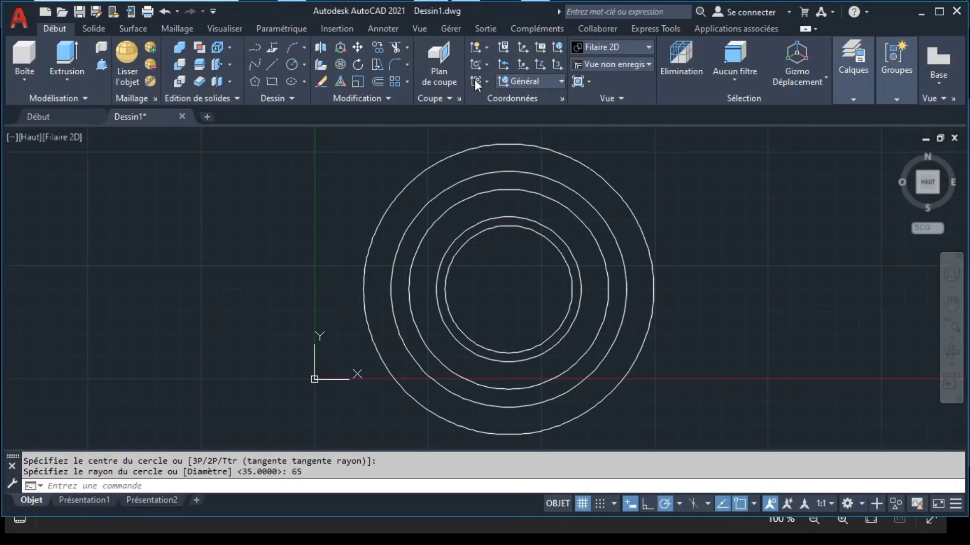
Step: Draw a 16 by 50 rectangle to the left of the circles
left_click(272, 83)
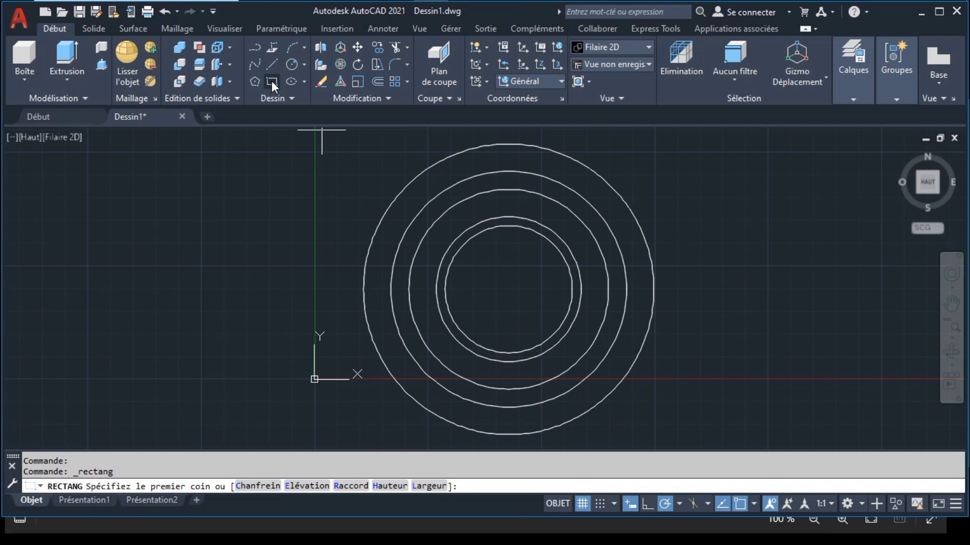
left_click(192, 195)
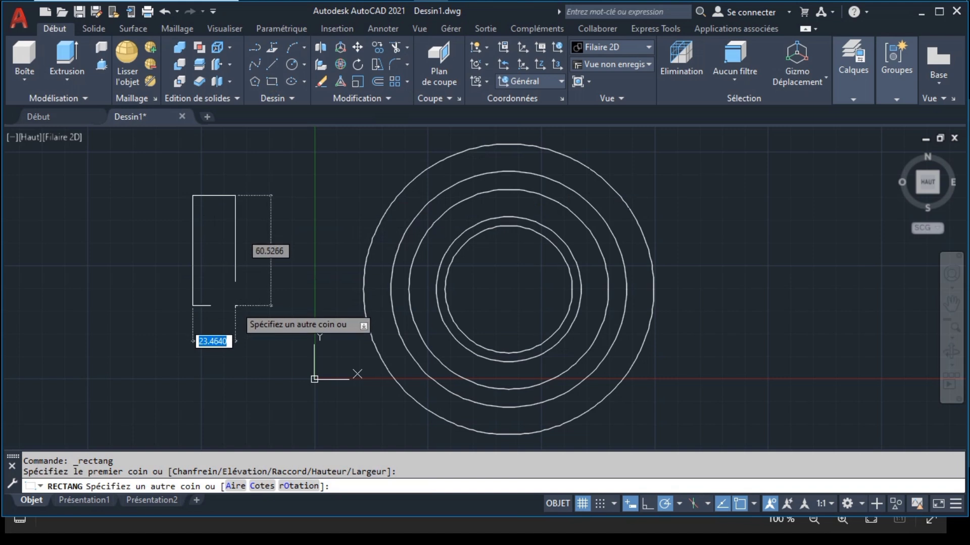
type("16")
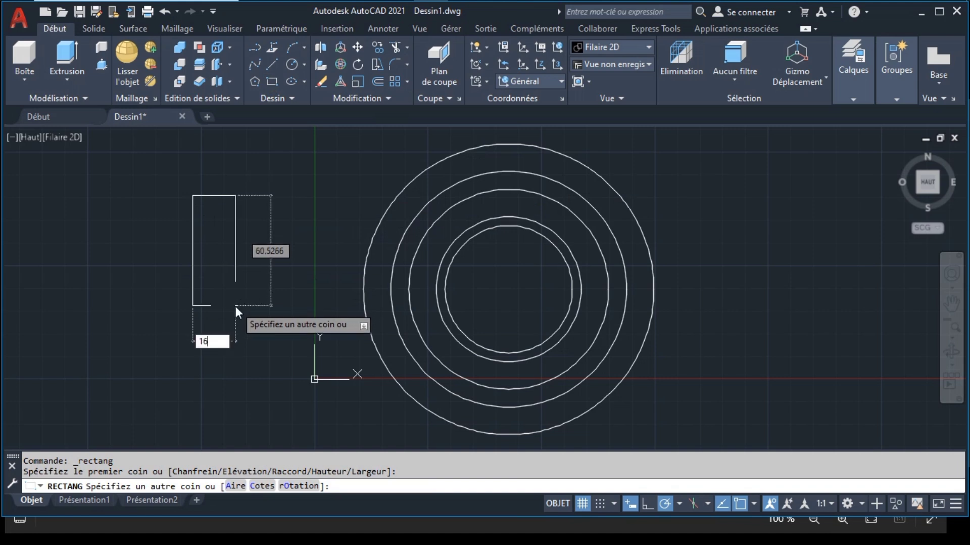
key("Tab")
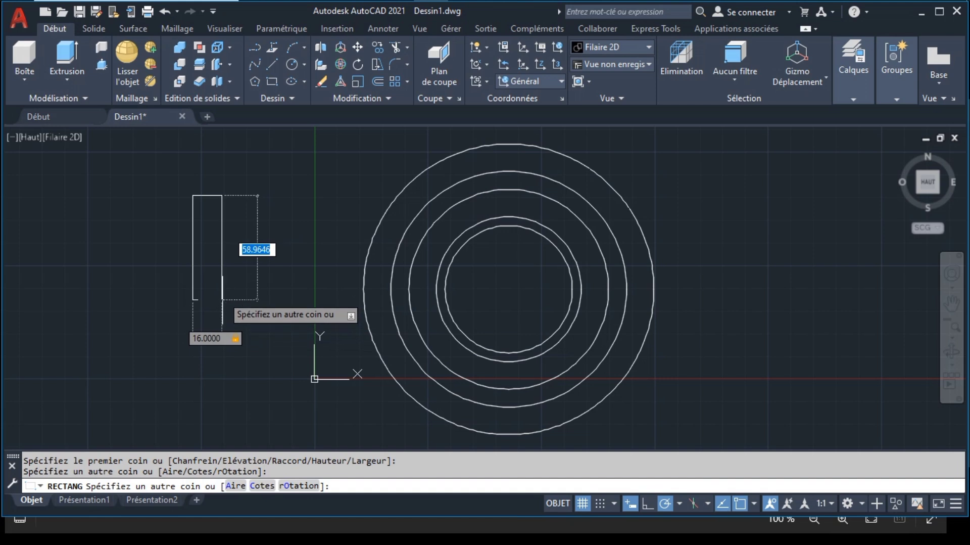
type("50")
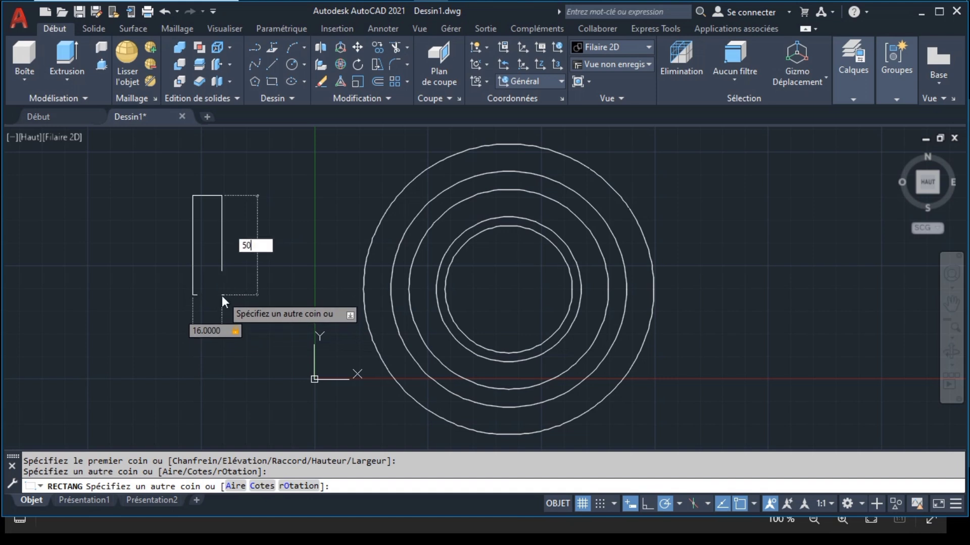
key("Return")
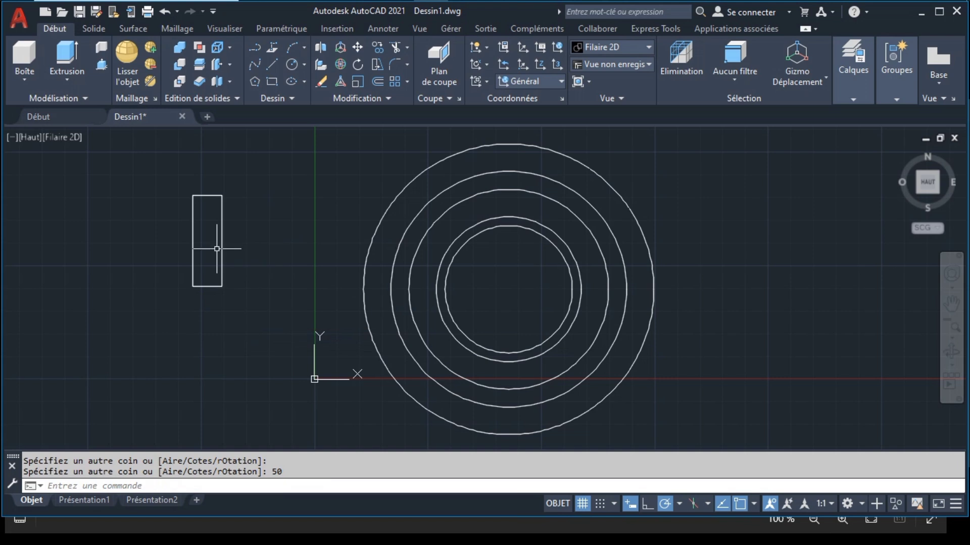
Step: Move the rectangle's centre onto the outer circle's top quadrant and pan to view it
left_click(222, 248)
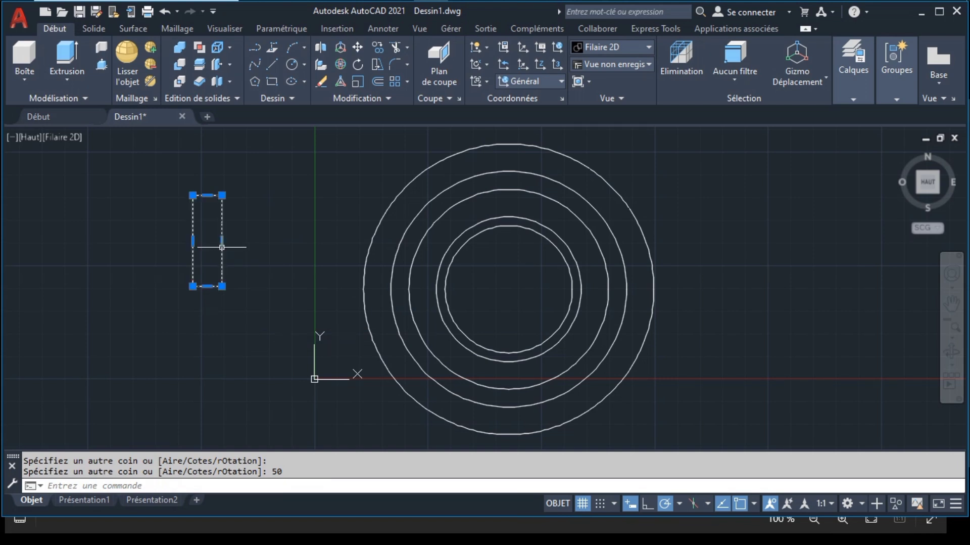
left_click(358, 48)
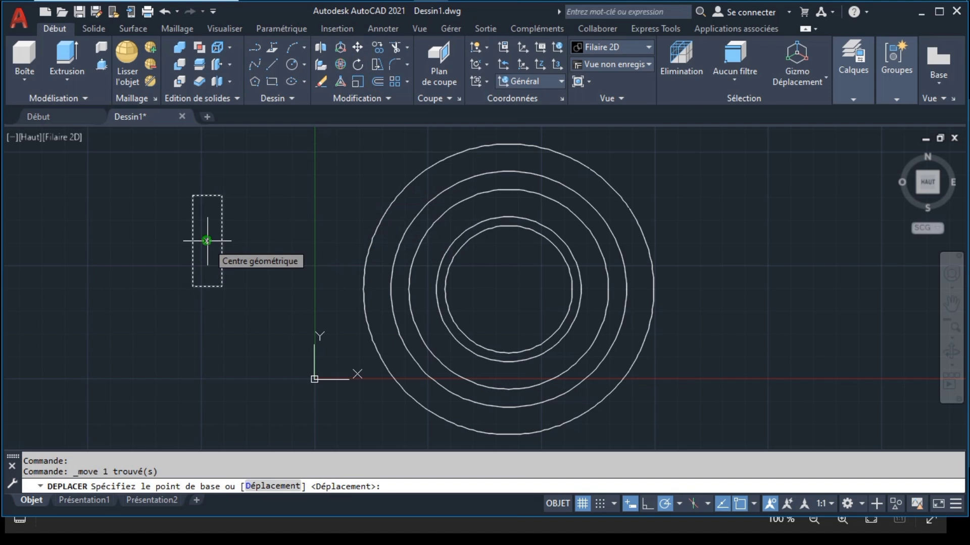
left_click(206, 241)
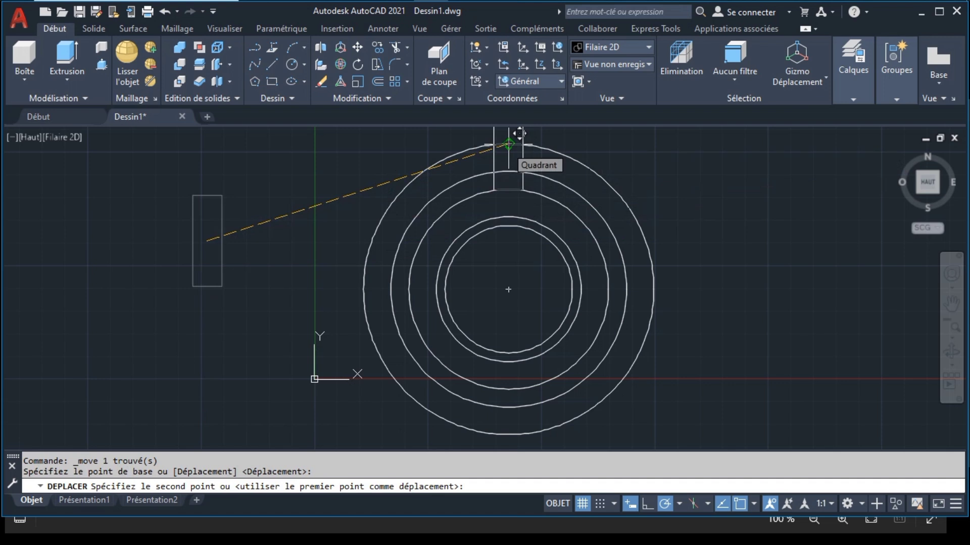
left_click(509, 144)
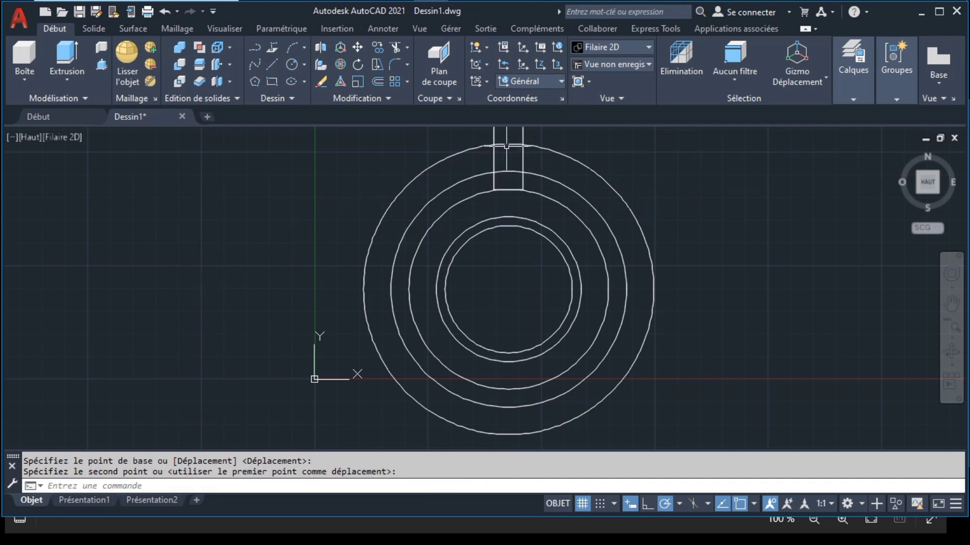
left_click(953, 308)
left_click_drag(618, 187, 610, 241)
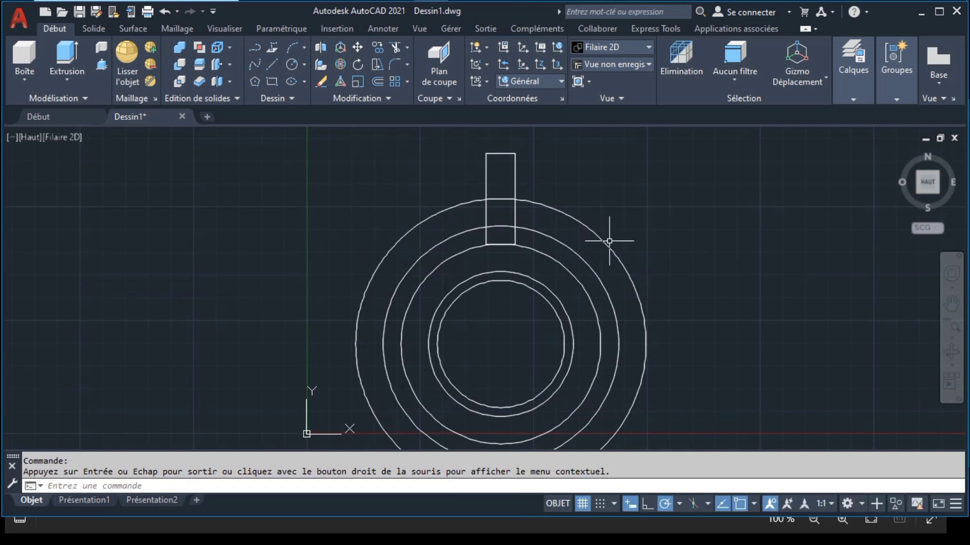
Step: Trim the rectangle's upper lines with a fence drawn across them
left_click(395, 50)
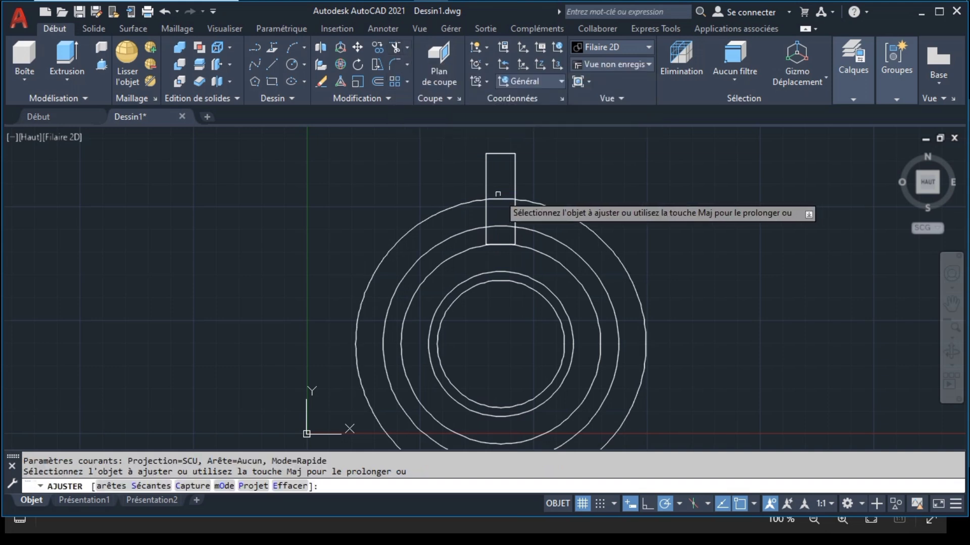
left_click(460, 163)
key("Return")
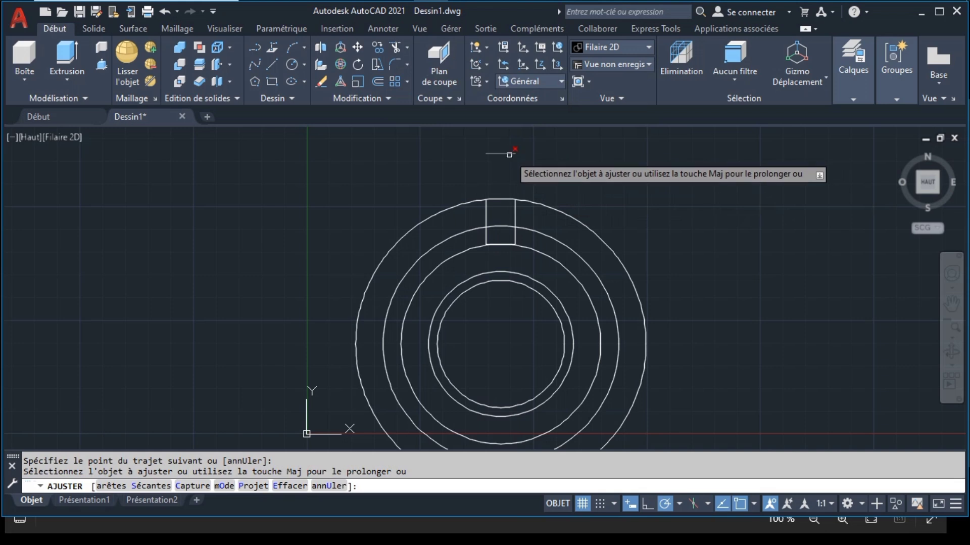
key("Return")
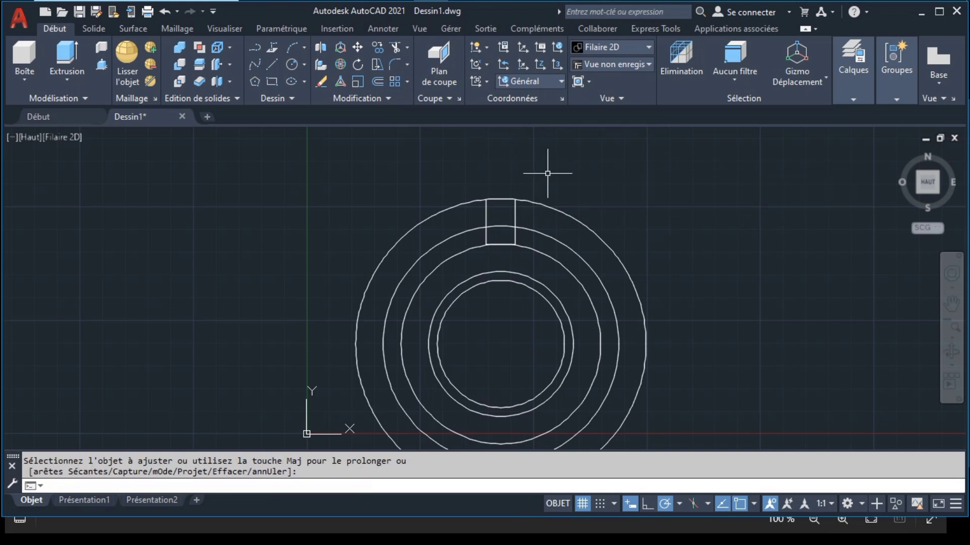
Step: Trim the outer circle's arc between the slot lines and save the drawing
key("Return")
left_click(501, 199)
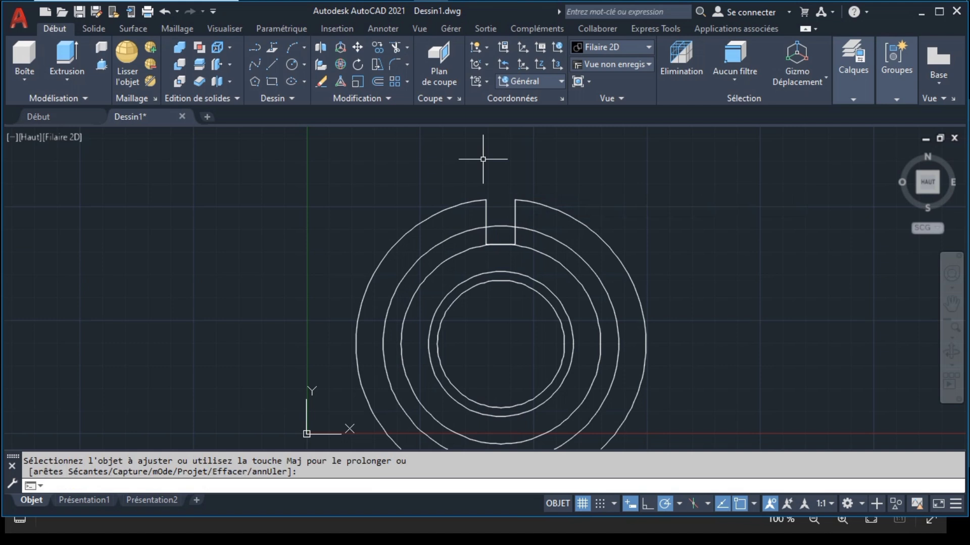
key("ctrl+s")
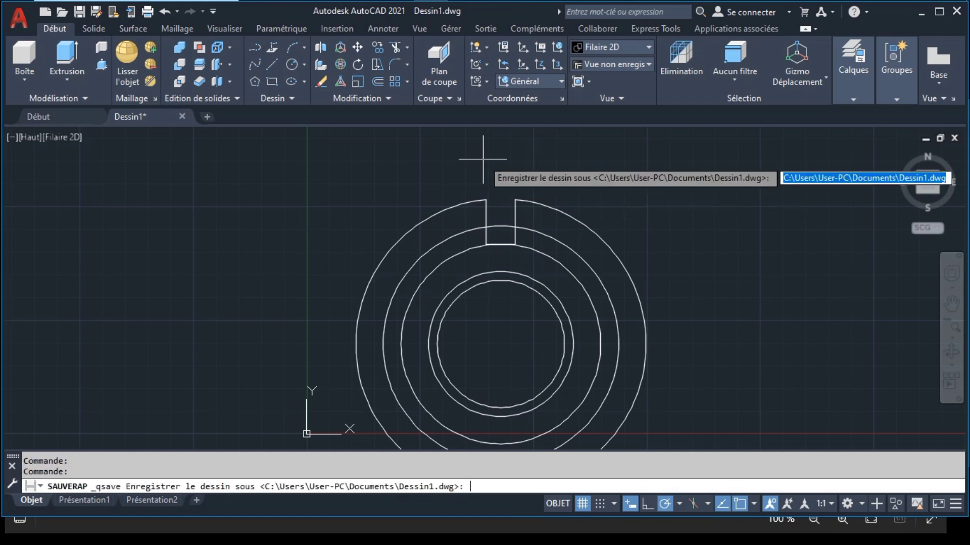
Step: Save the drawing as youtexo.dwg and switch to the youtexo.png reference image
type("youtexo")
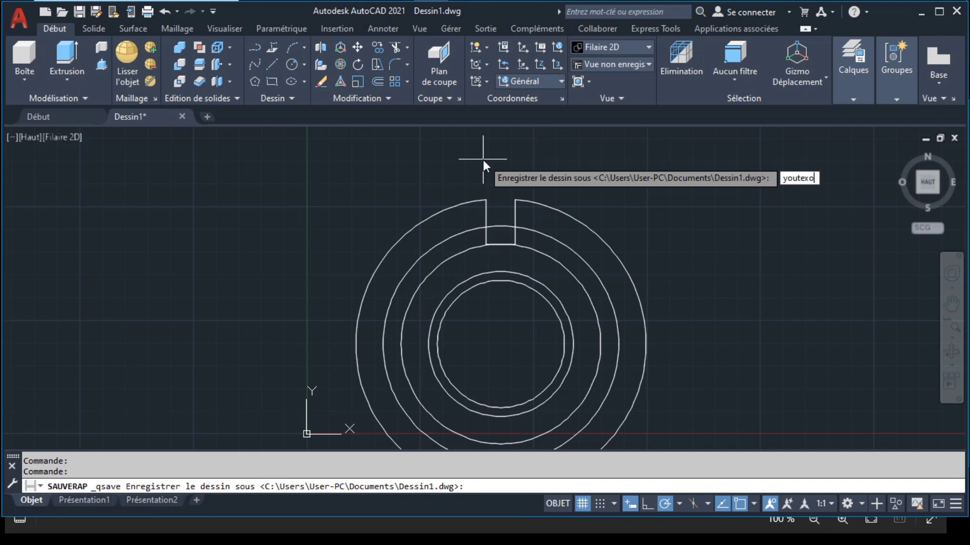
key("Return")
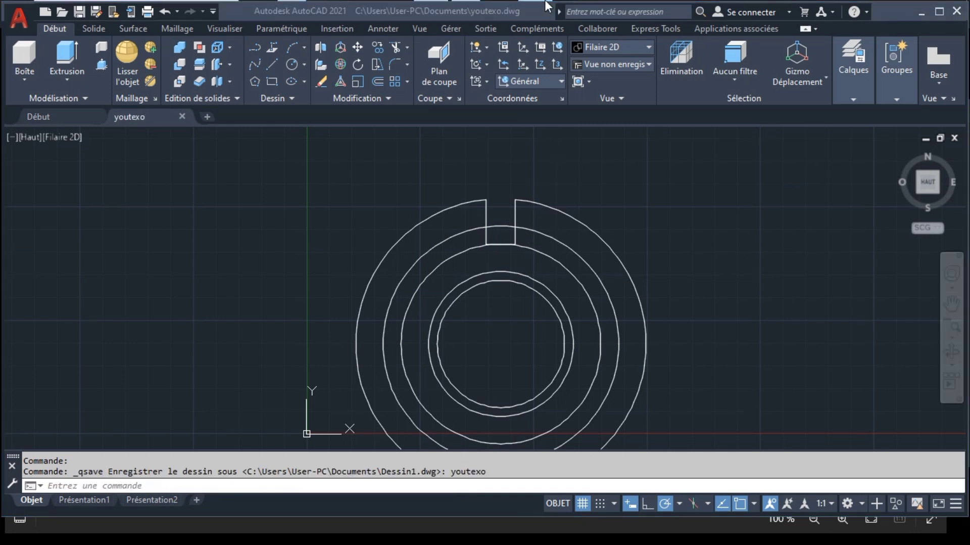
key("alt+Tab")
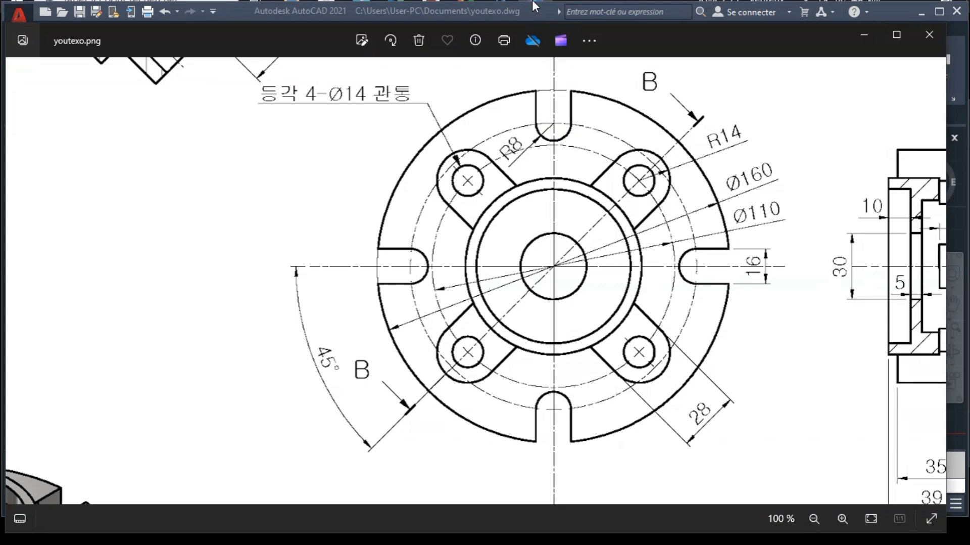
Step: Go back to the youtexo drawing in AutoCAD after reviewing the slot details
left_click(445, 5)
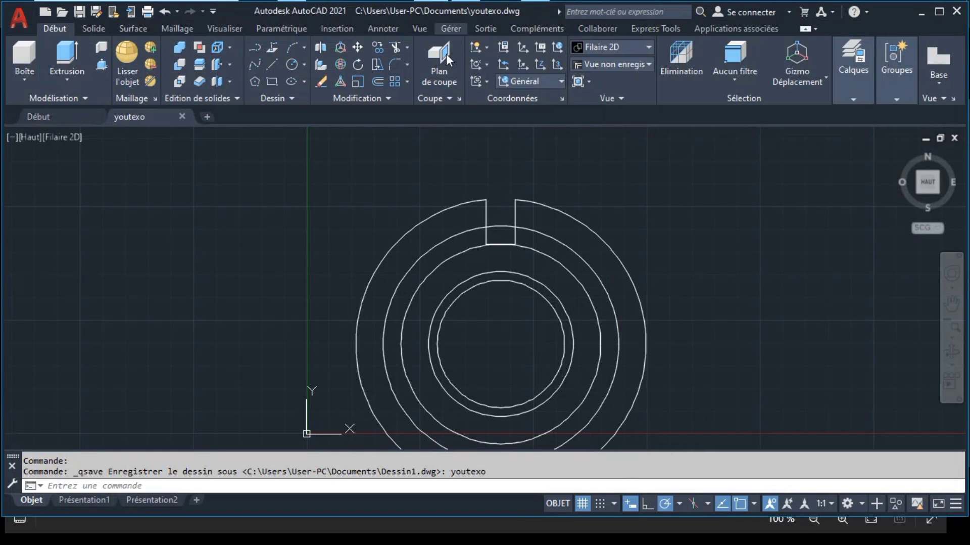
Step: Draw a radius 8 circle centred inside the top slot
left_click(289, 66)
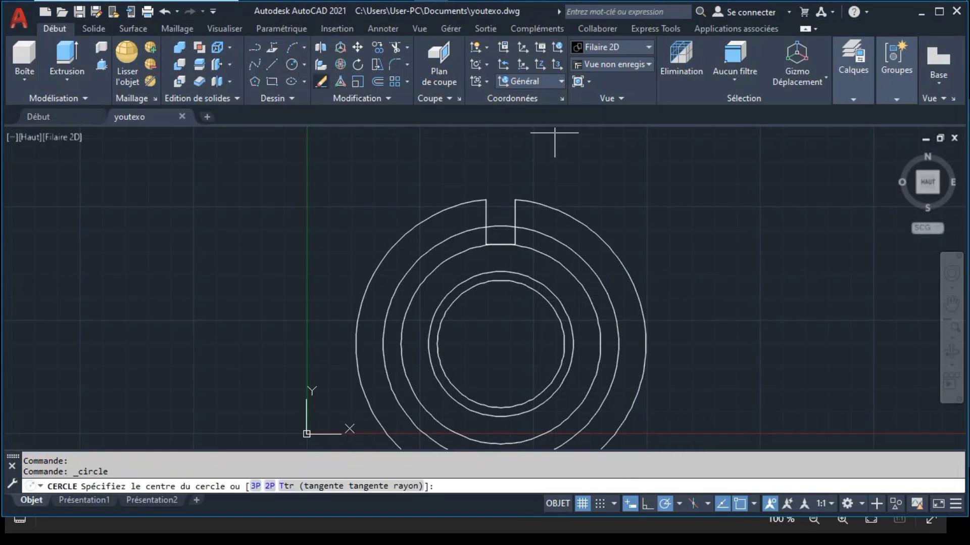
left_click(501, 226)
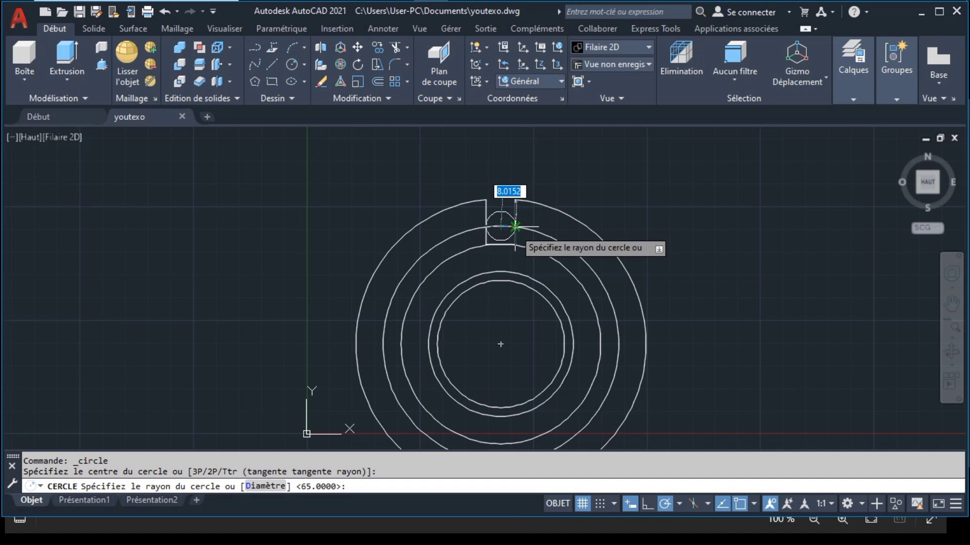
type("8")
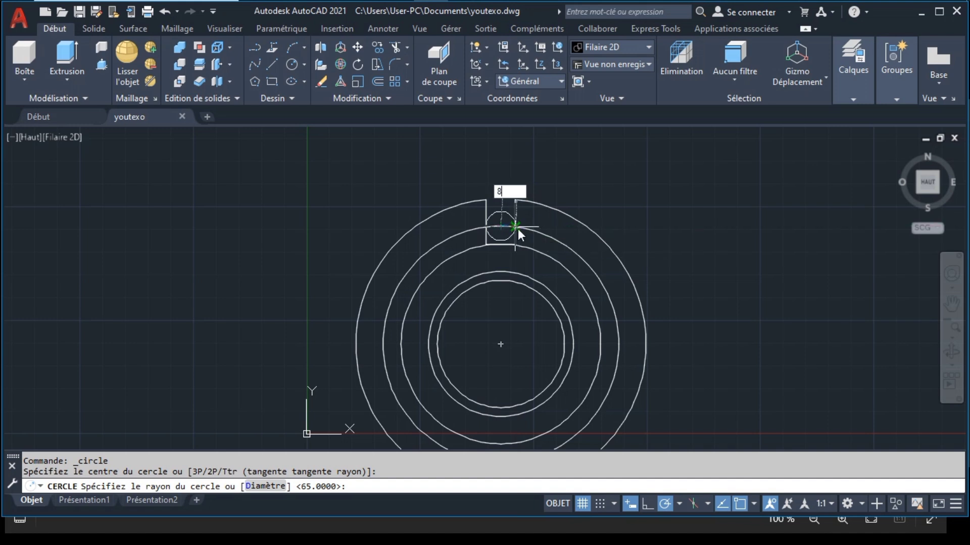
key("Return")
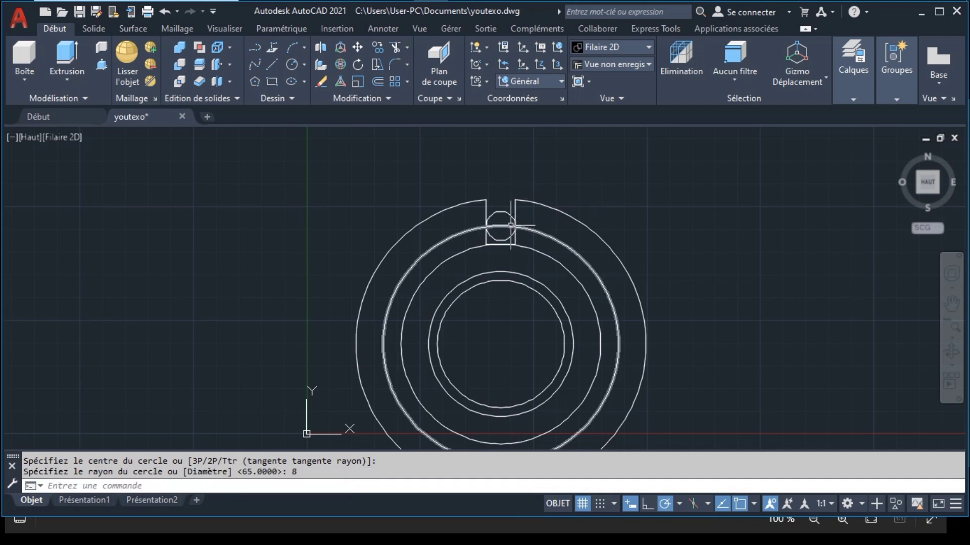
scroll(511, 225, "up", 2)
scroll(511, 224, "up", 6)
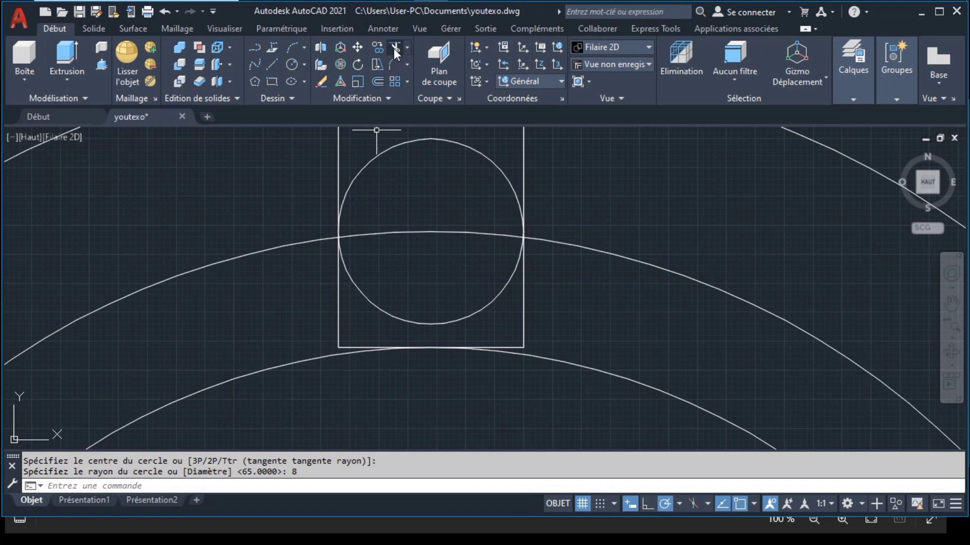
Step: Erase the stray arc, then trim the circle's upper half and the slot edges below it
left_click(323, 80)
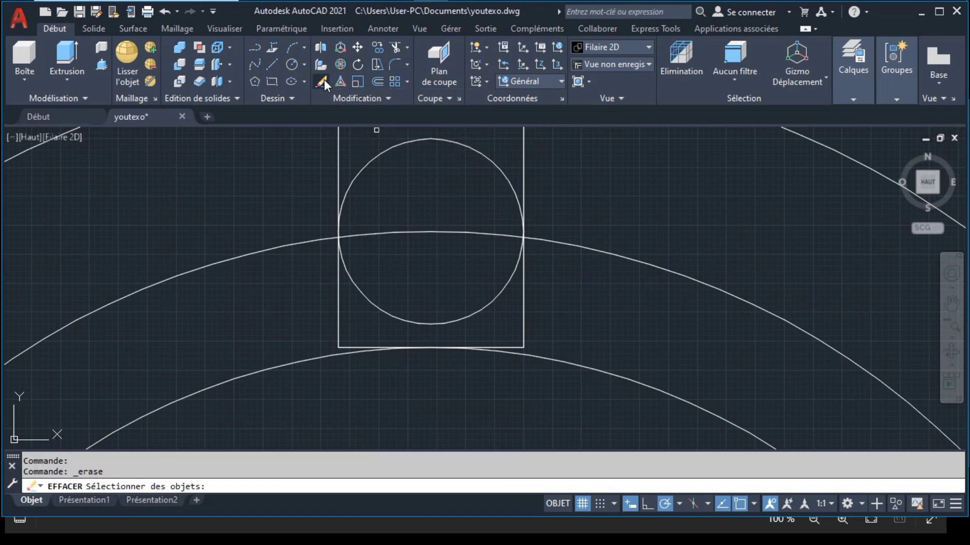
left_click(305, 239)
key("Return")
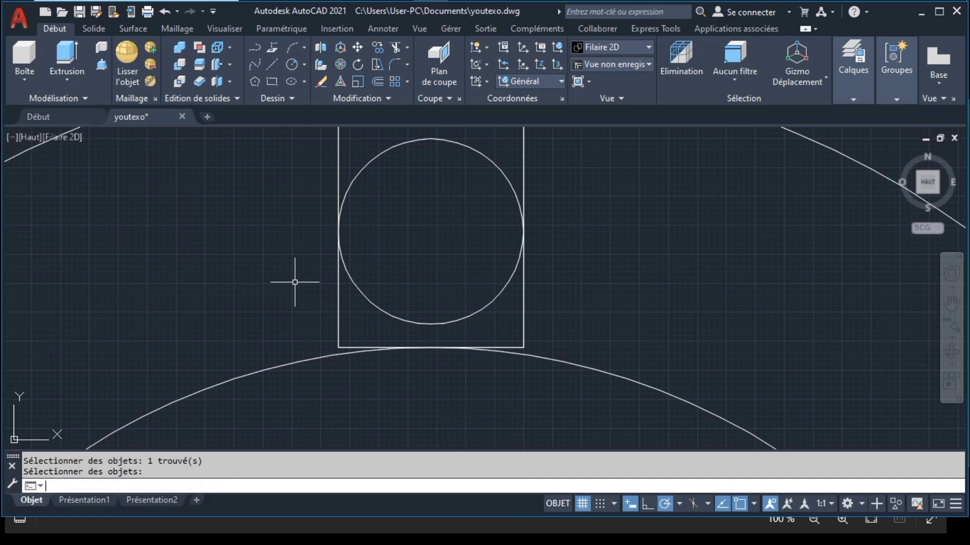
left_click(397, 50)
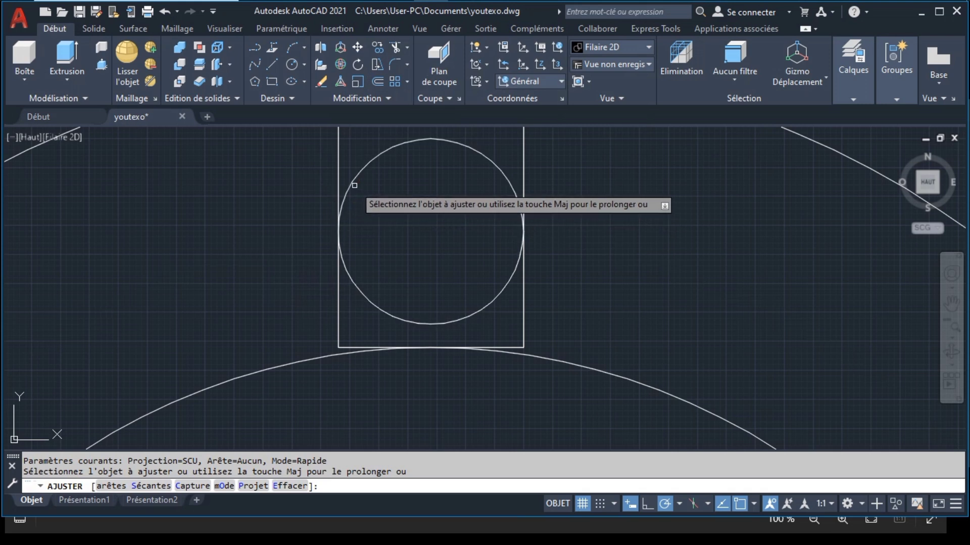
left_click(350, 185)
left_click(339, 294)
left_click(523, 303)
key("Return")
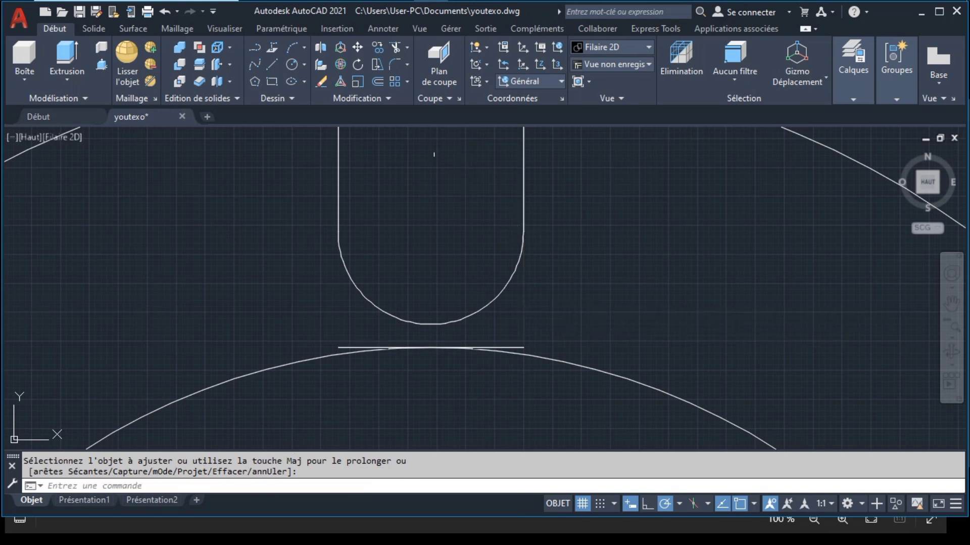
Step: Erase the slot's leftover bottom line and select the rounded end and both slot sides
left_click(322, 80)
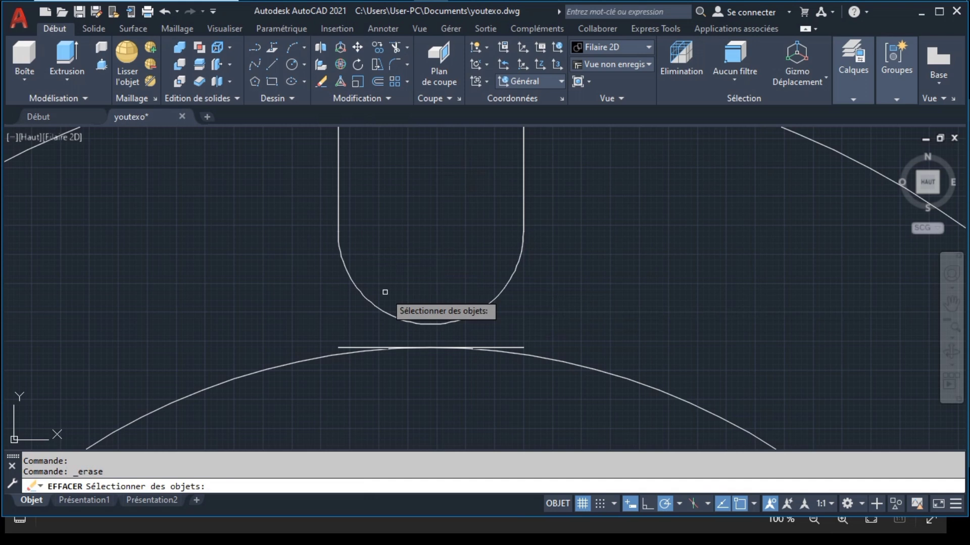
left_click(350, 347)
key("Return")
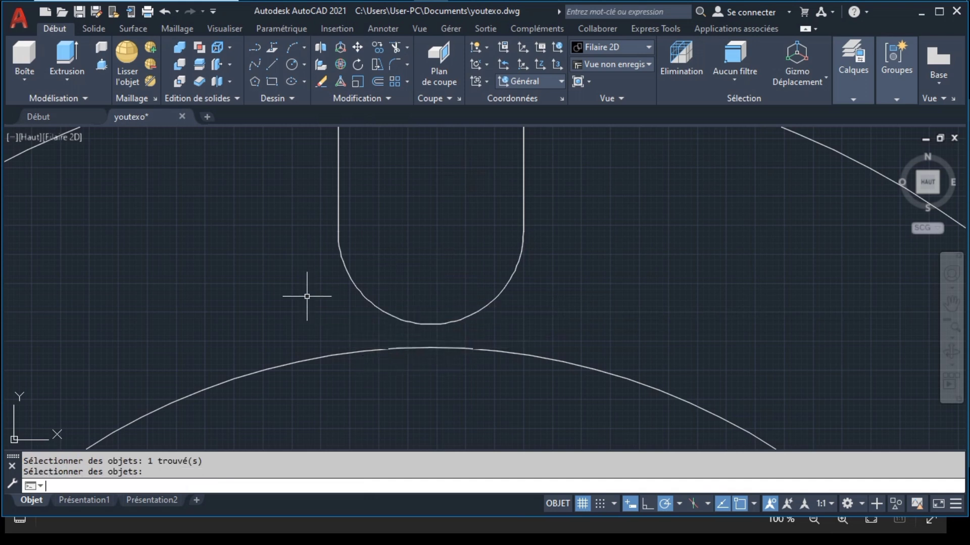
key("Return")
left_click(350, 285)
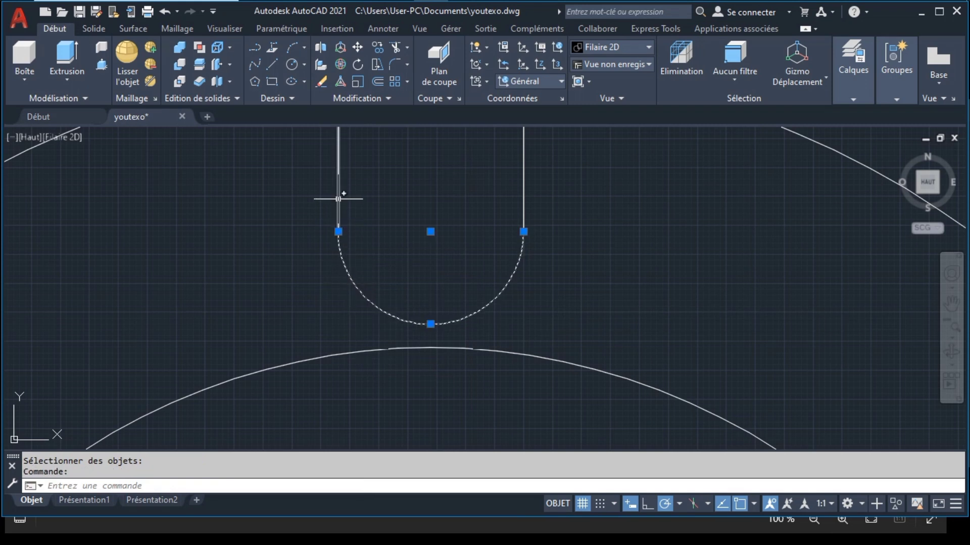
left_click(340, 199)
left_click(524, 163)
scroll(464, 166, "down", 2)
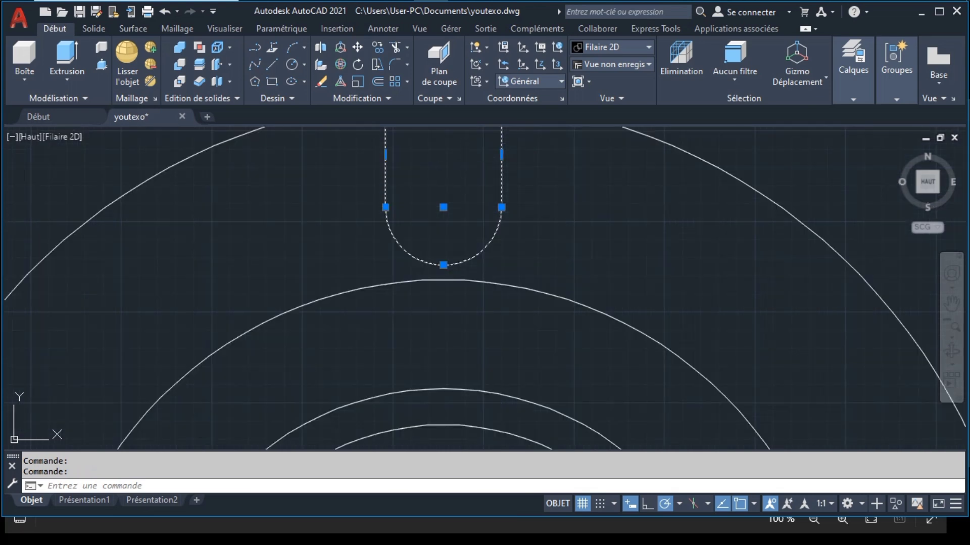
Step: Window-select the slot's two sides and rounded end and join them with Joindre
left_click(952, 303)
left_click_drag(647, 232, 643, 314)
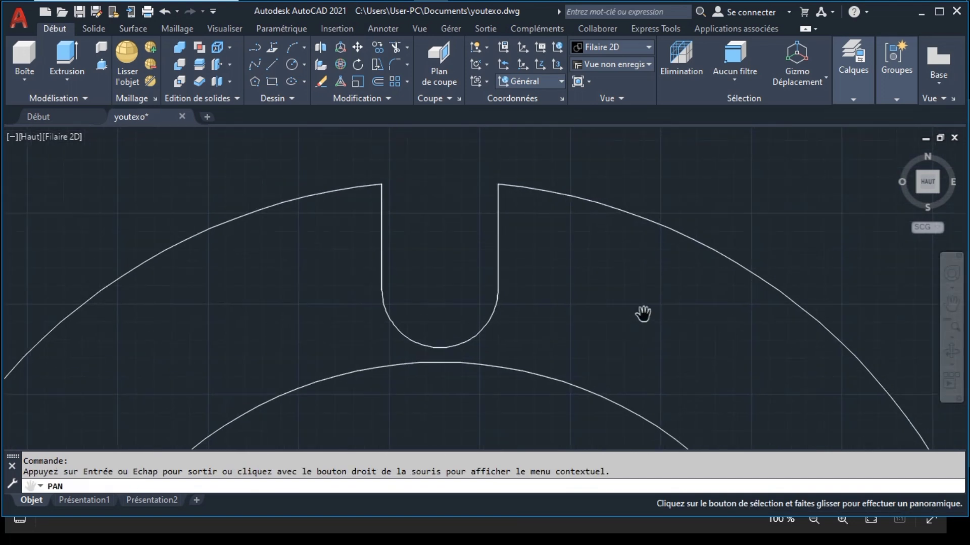
left_click(376, 155)
left_click(518, 351)
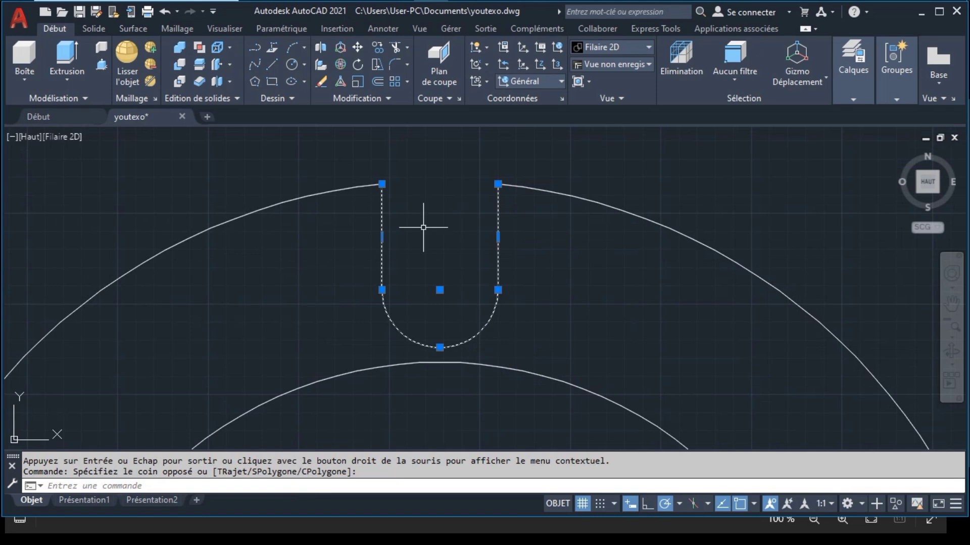
left_click(375, 98)
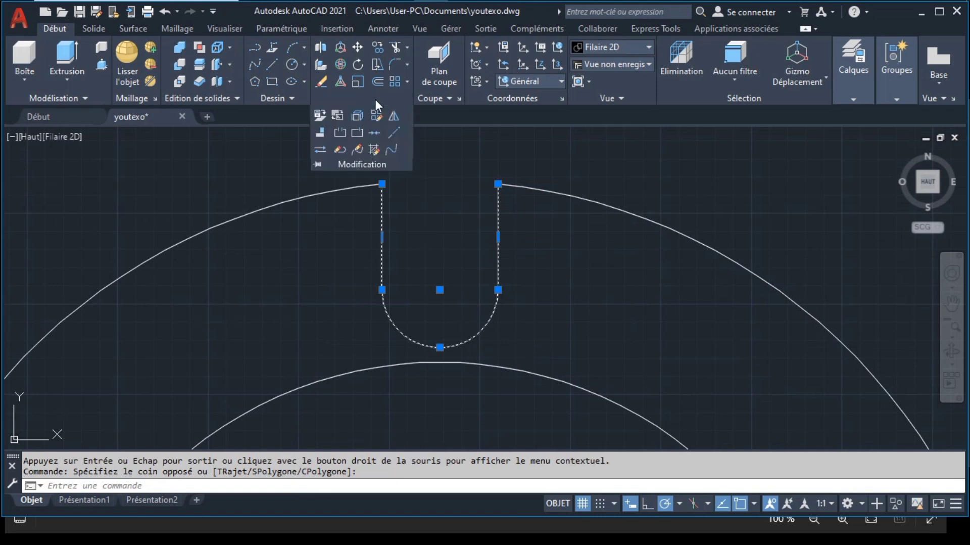
left_click(376, 135)
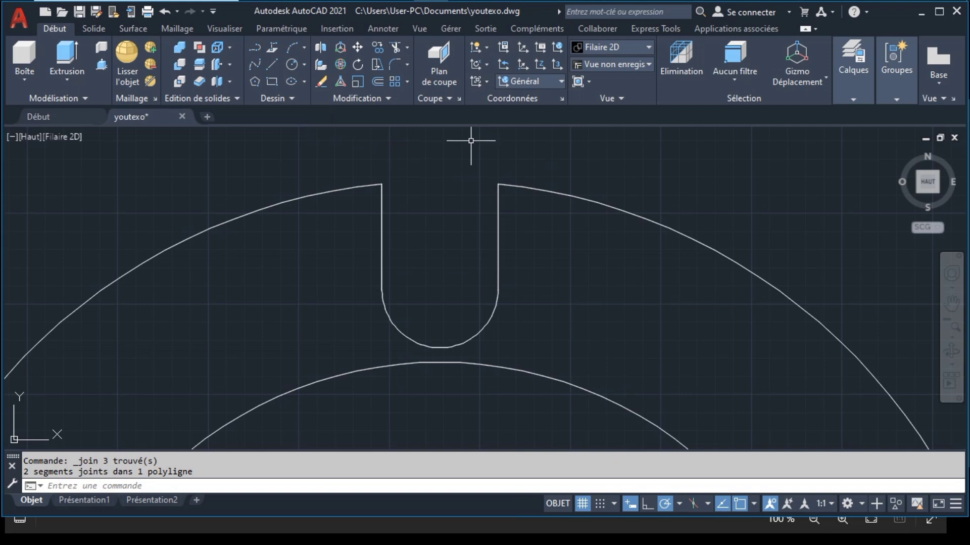
scroll(471, 140, "down", 2)
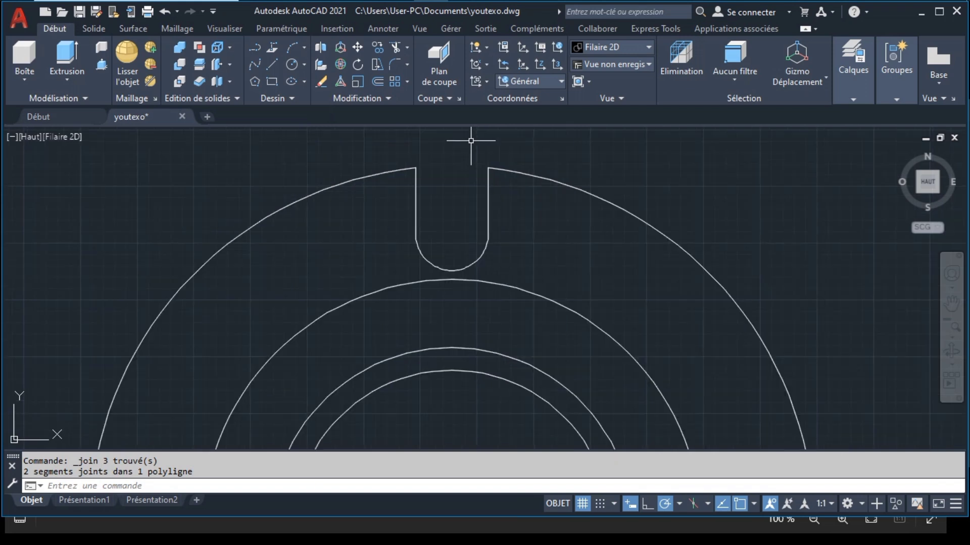
scroll(471, 141, "down", 2)
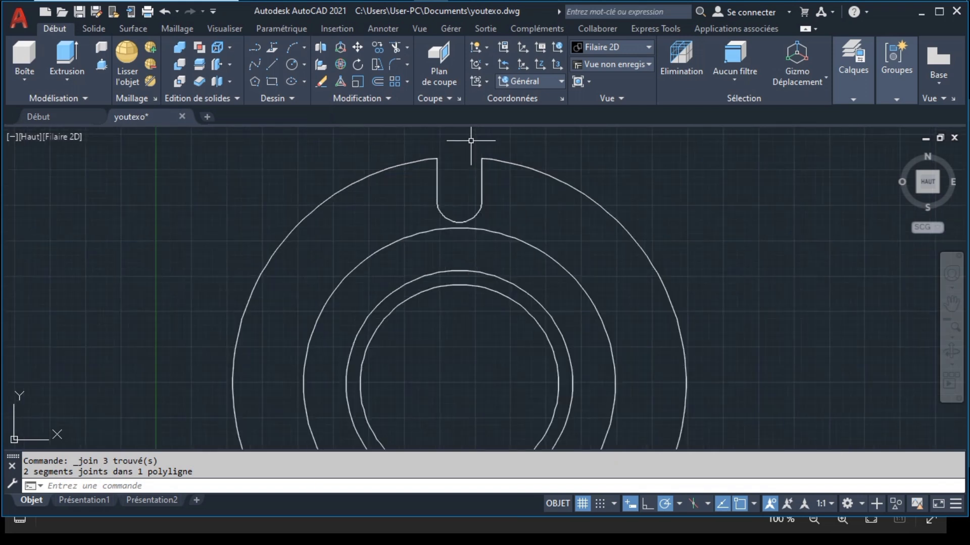
left_click(436, 184)
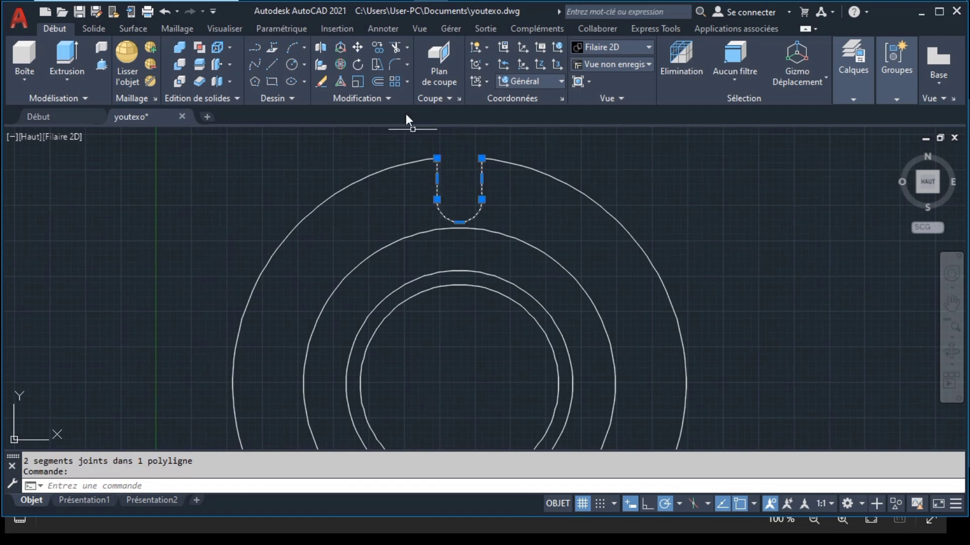
Step: Polar-array the top U-slot about the flange centre into 4 copies 90° apart
left_click(407, 81)
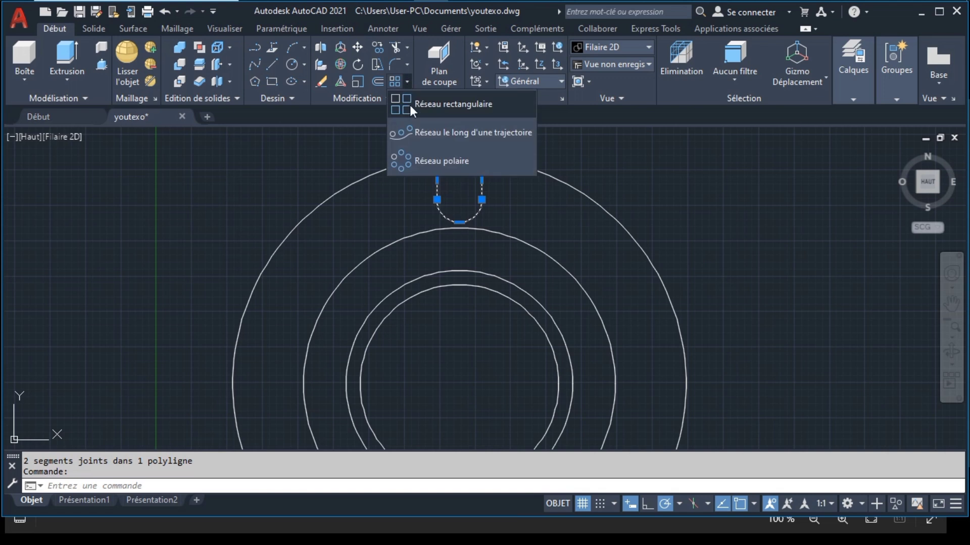
left_click(425, 161)
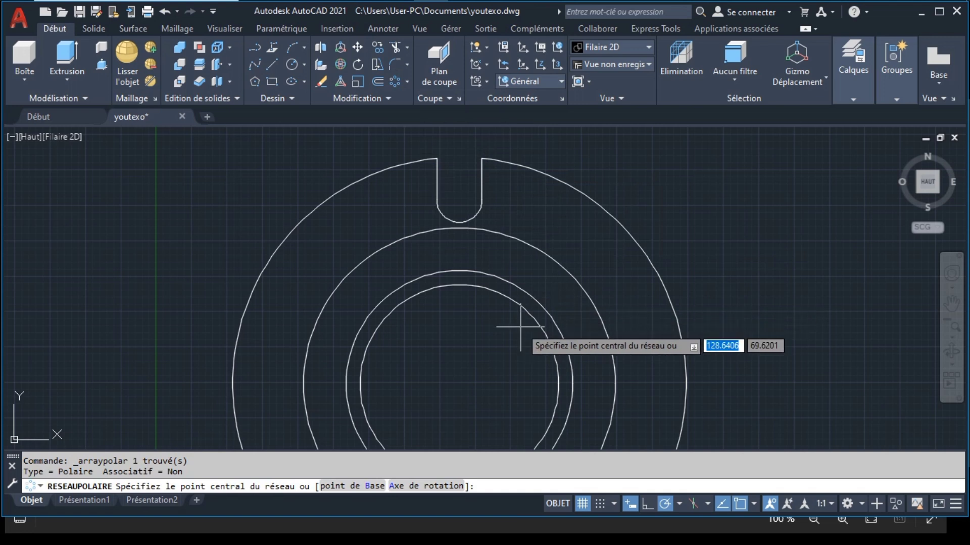
left_click(459, 383)
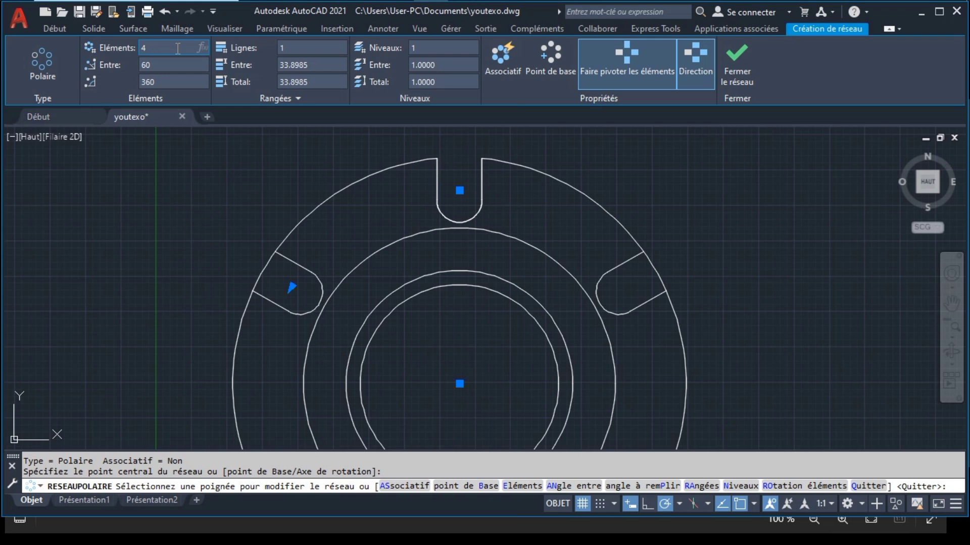
key("Return")
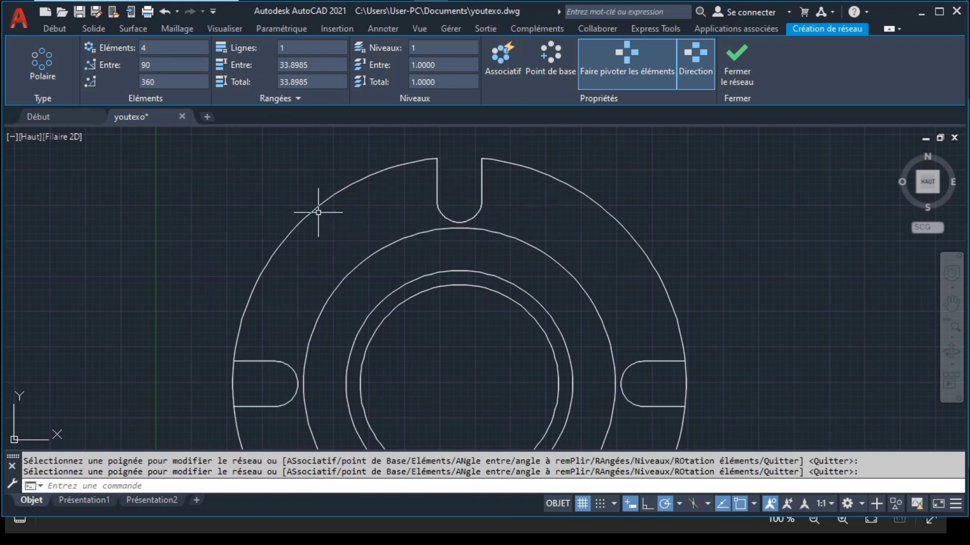
key("Return")
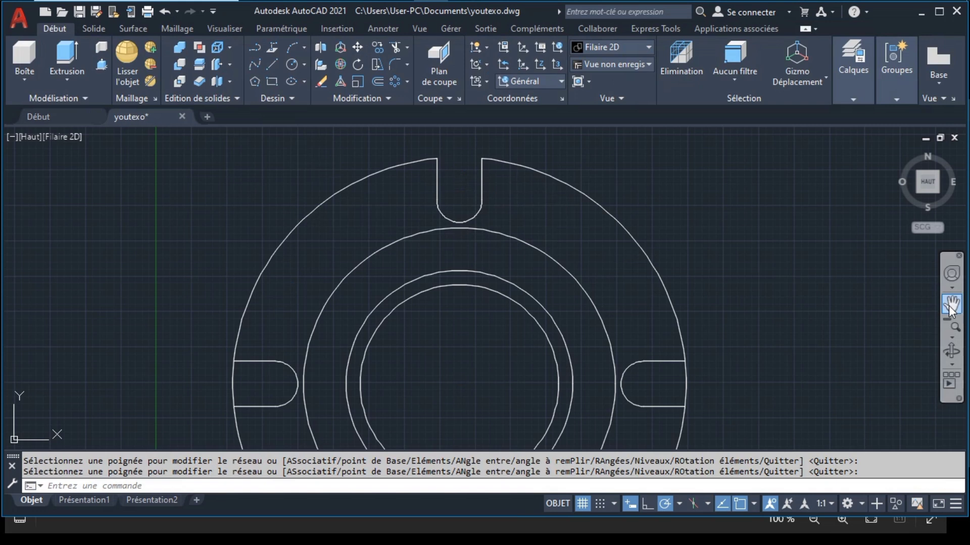
left_click(953, 306)
mouse_move(556, 288)
left_mouse_down()
mouse_move(575, 251)
mouse_move(561, 242)
left_mouse_up()
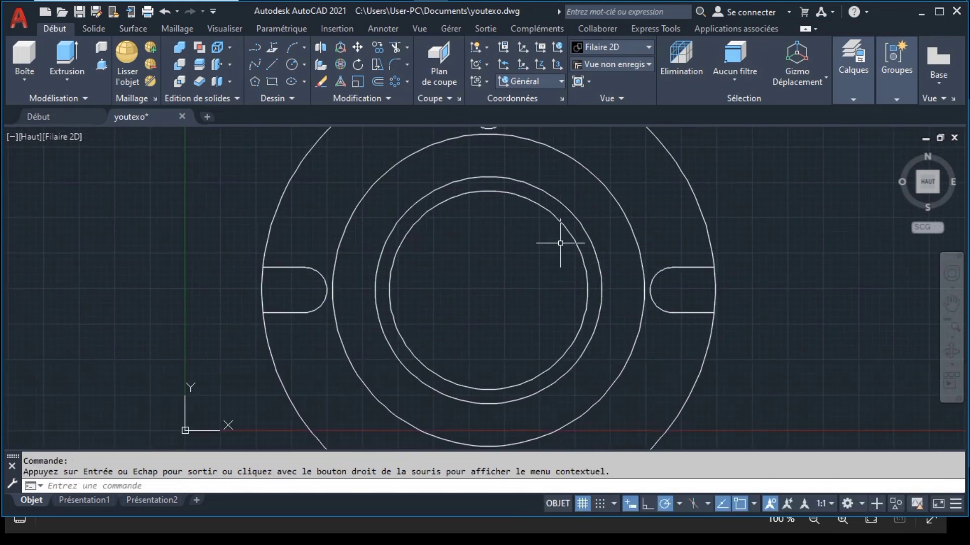
Step: Fence-trim the outer rim arcs crossing the top, bottom and right slots
scroll(514, 275, "down", 2)
right_click(515, 275)
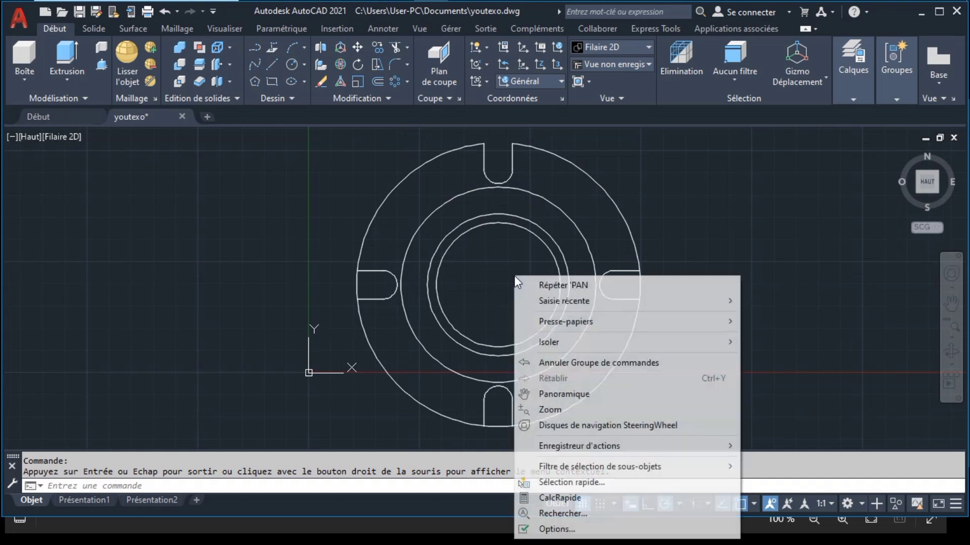
left_click(481, 275)
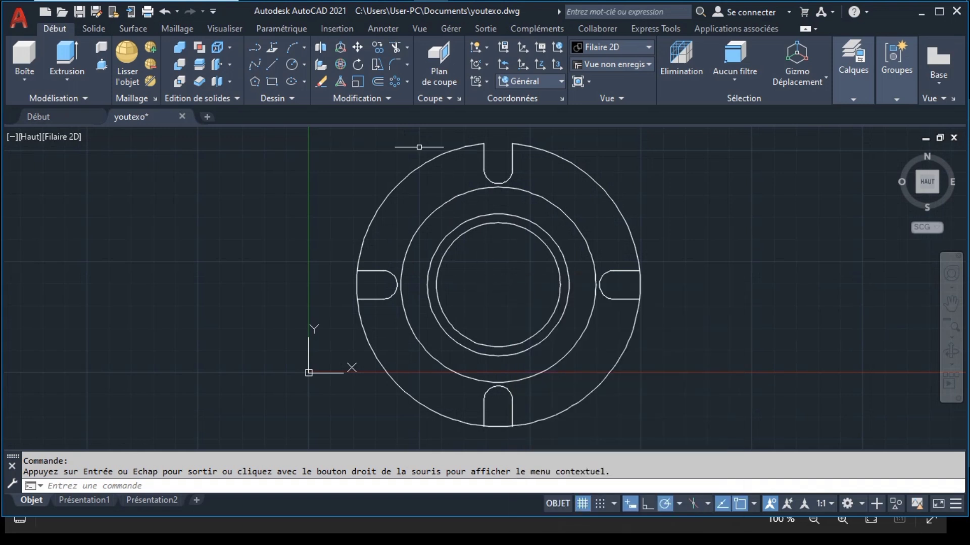
left_click(394, 49)
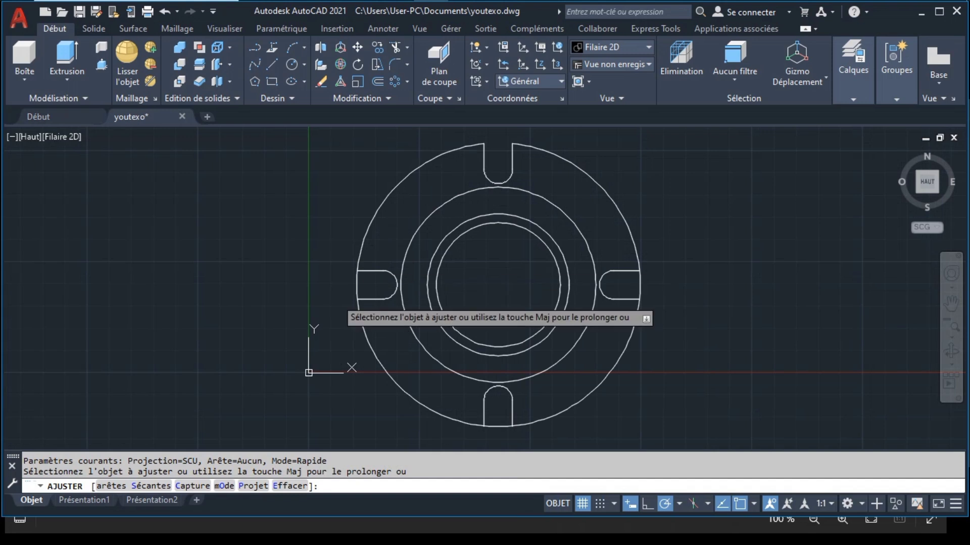
left_click(340, 285)
left_click(371, 295)
key("Return")
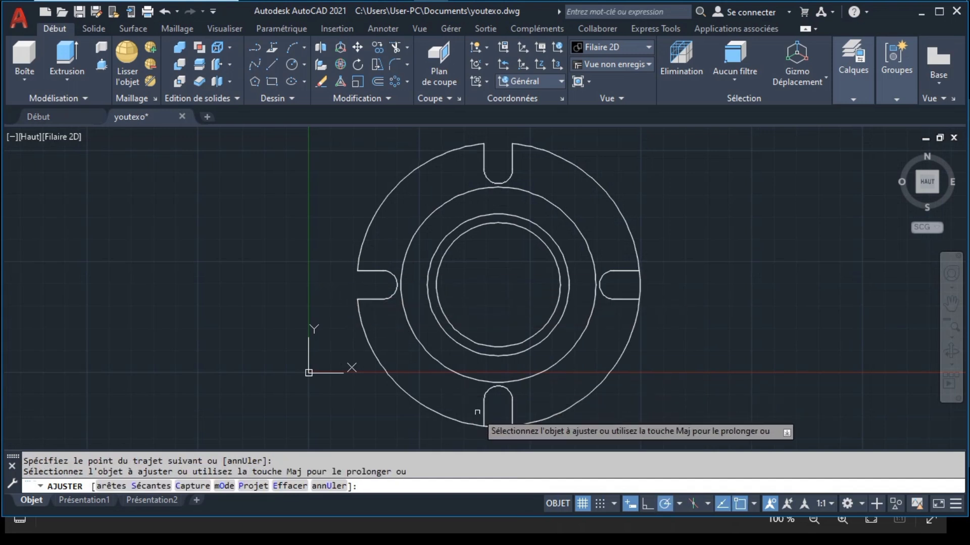
left_click(486, 414)
left_click(496, 427)
key("Return")
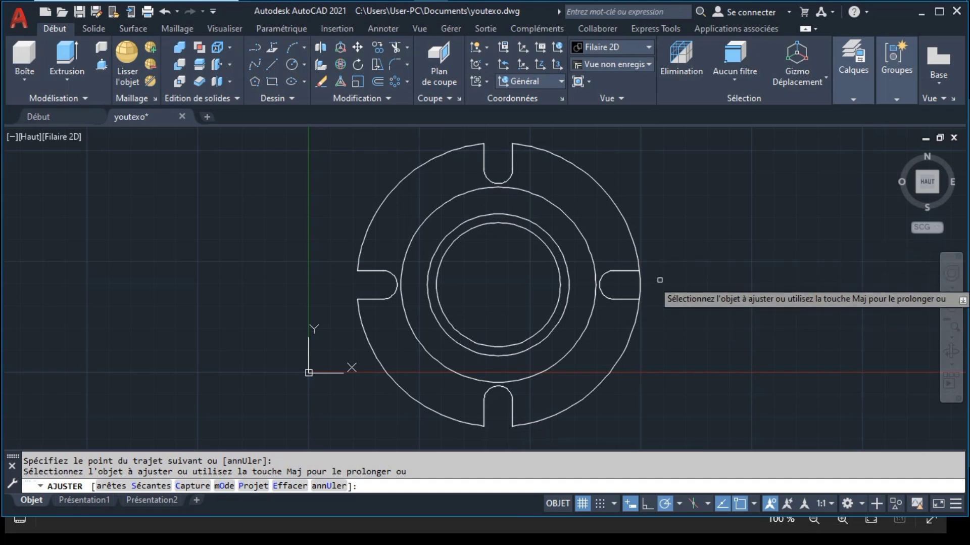
left_click(657, 277)
left_click(635, 284)
key("Return")
key("Return")
Step: Join the rim and four U-slots into a single 13-segment polyline
left_click(340, 134)
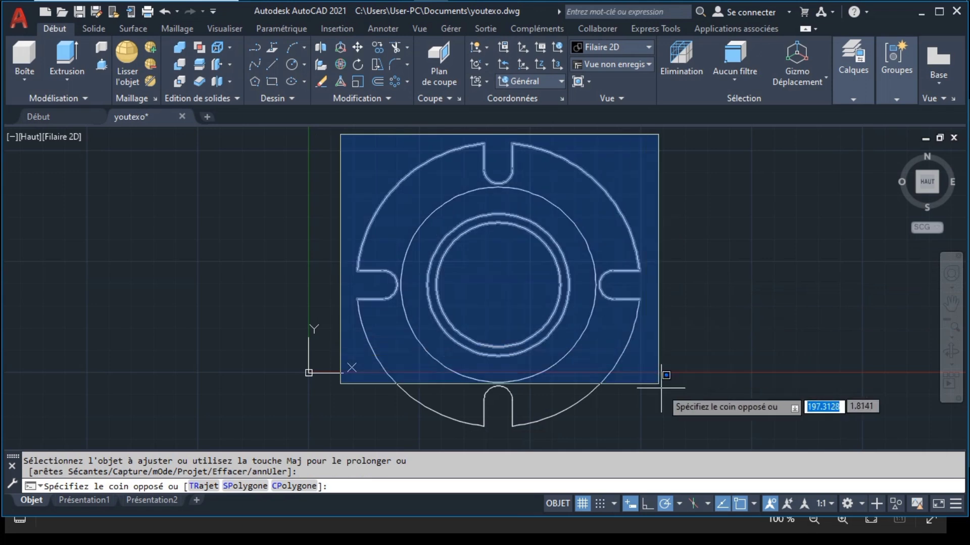
left_click(678, 432)
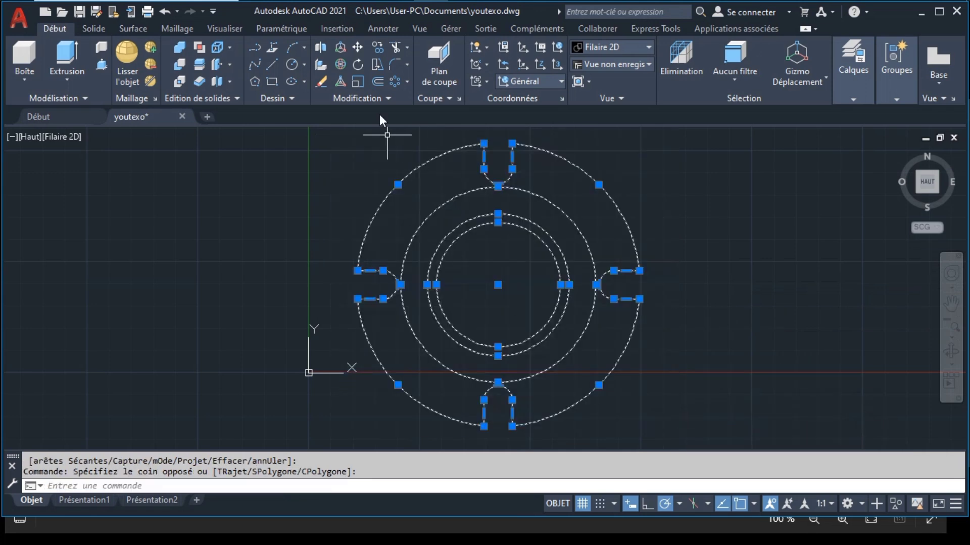
left_click(374, 98)
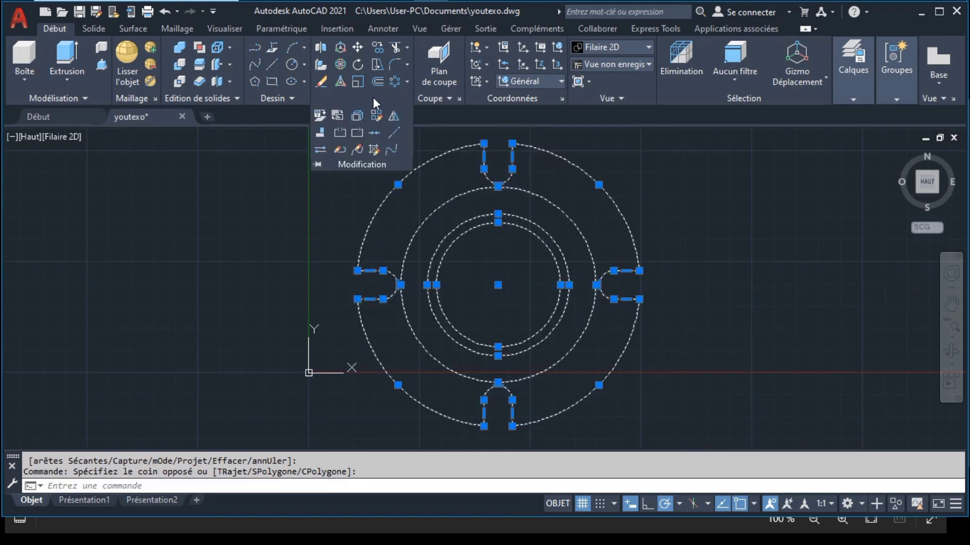
left_click(378, 135)
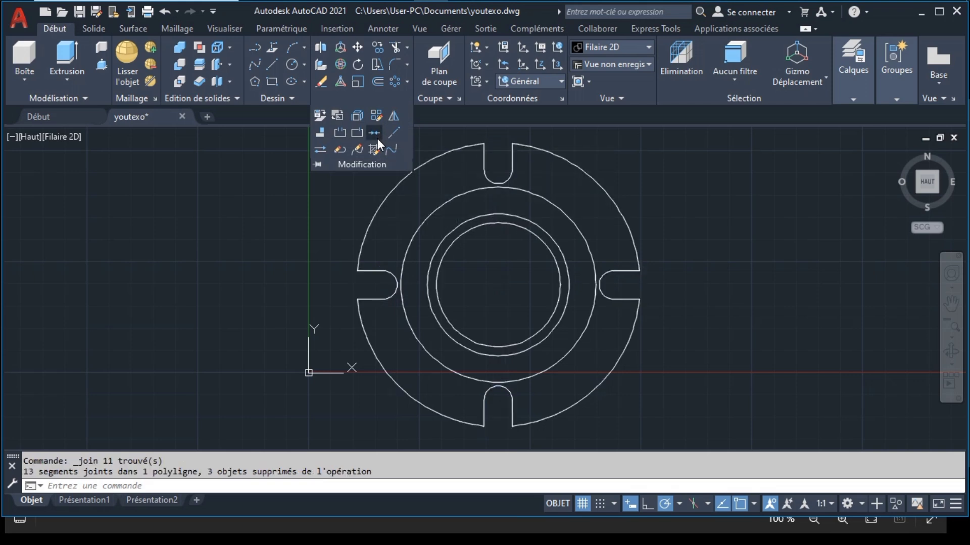
left_click(385, 199)
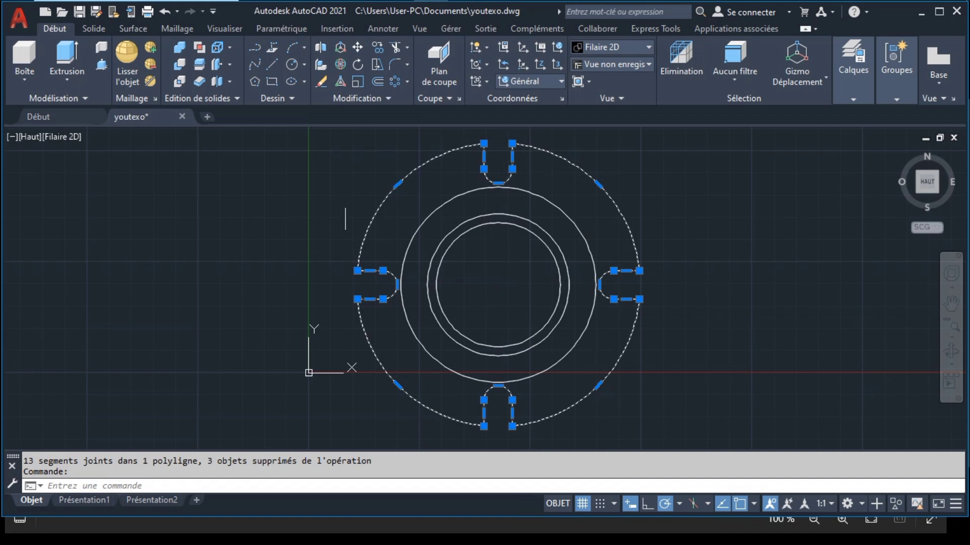
key("Escape")
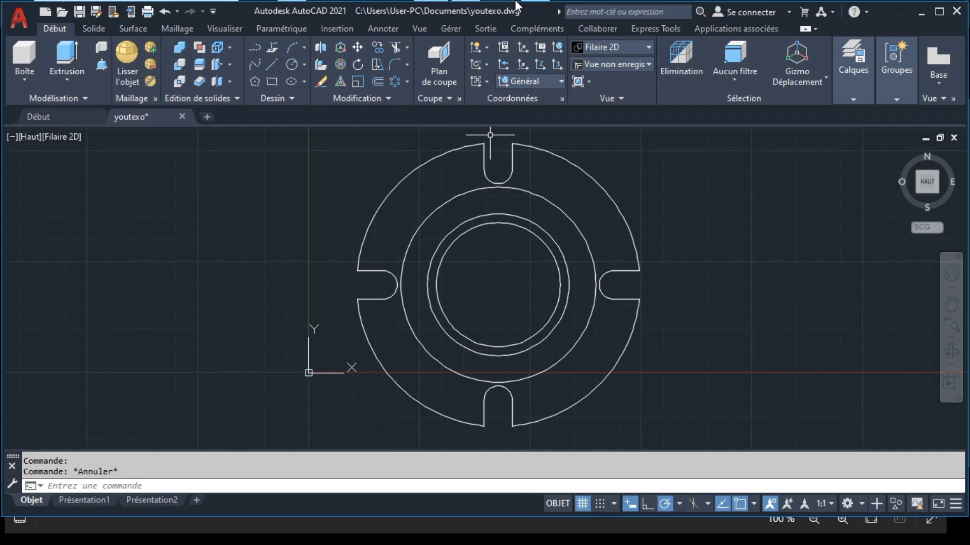
left_click(537, 4)
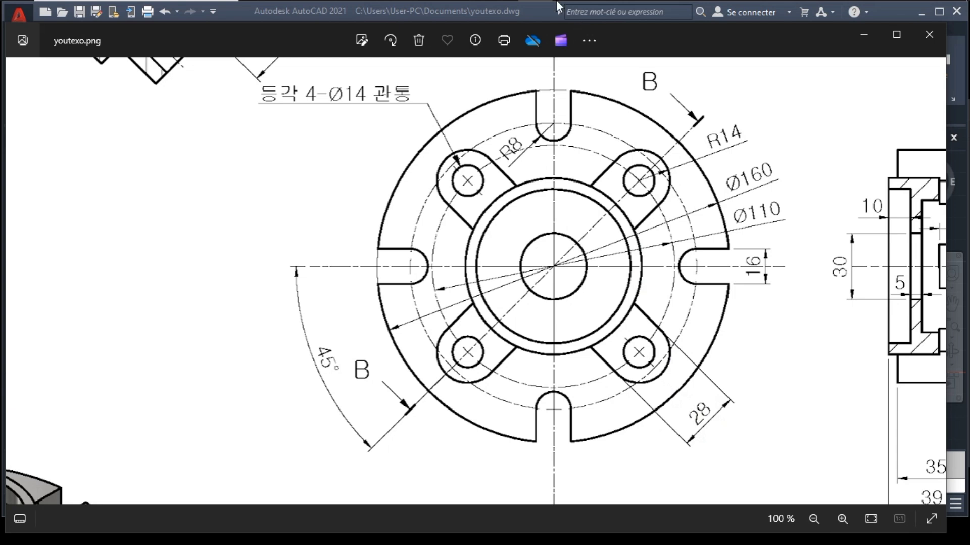
left_click(435, 5)
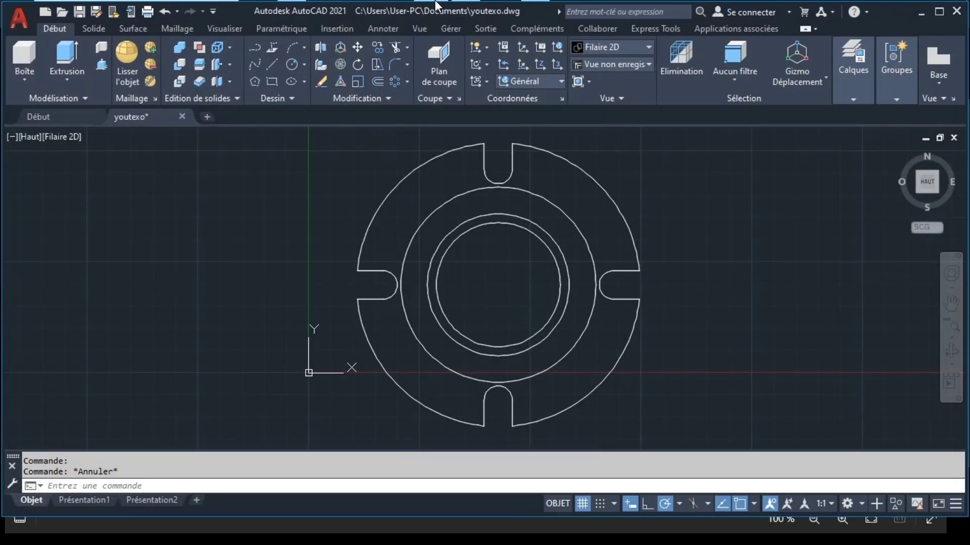
Step: Draw a 28 by 50 rectangle to the left of the flange
left_click(275, 82)
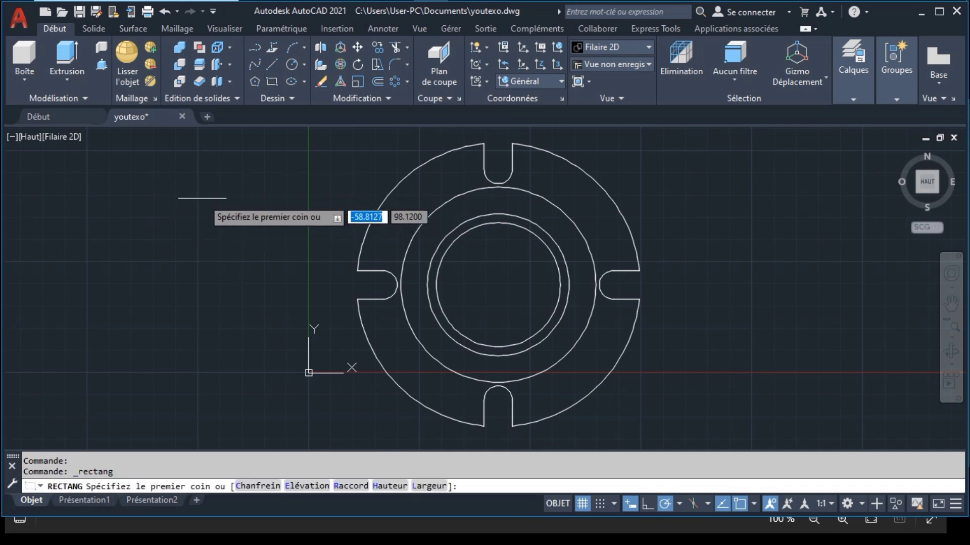
left_click(173, 200)
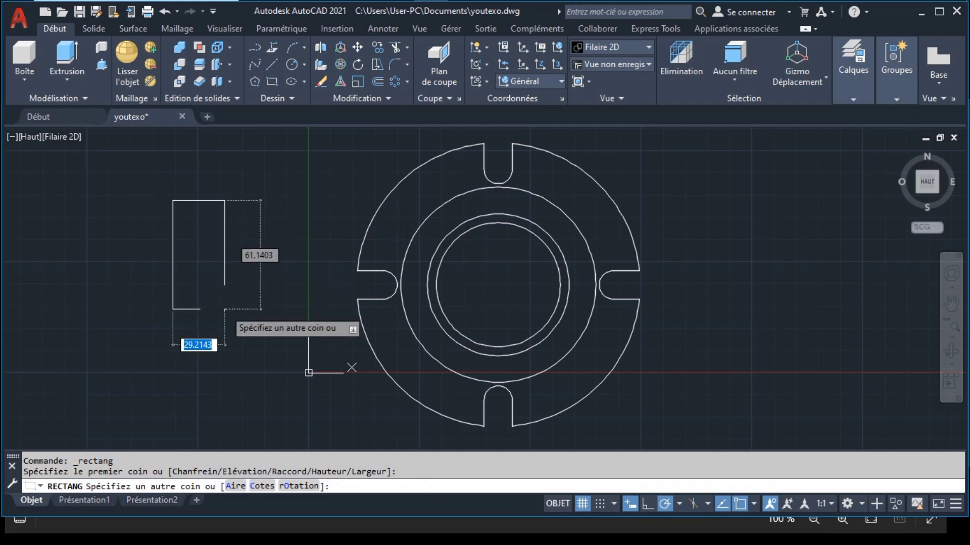
type("28")
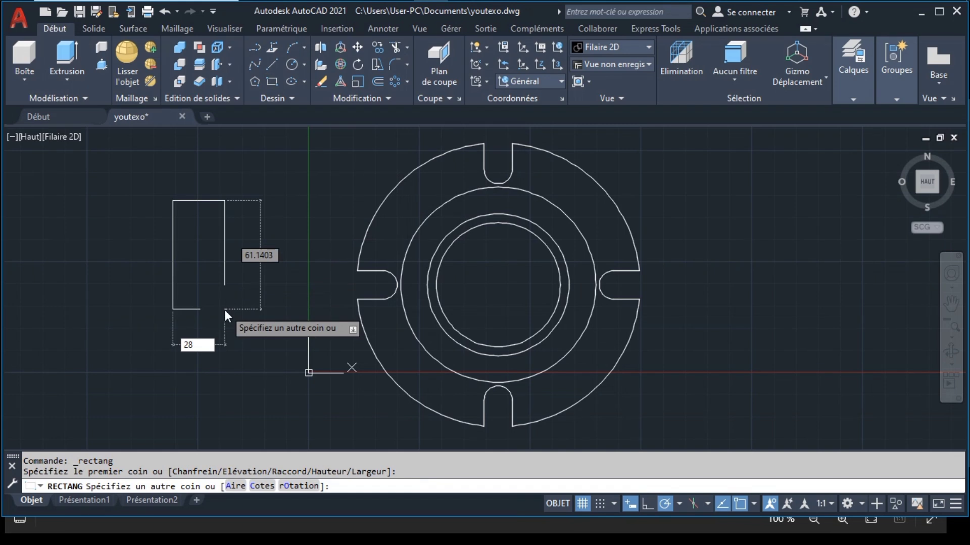
key("Tab")
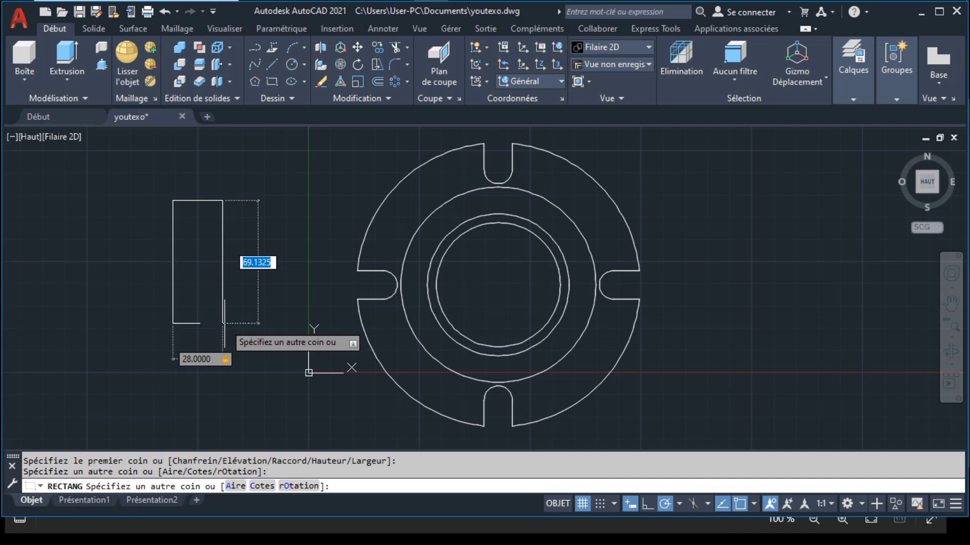
type("50")
key("Return")
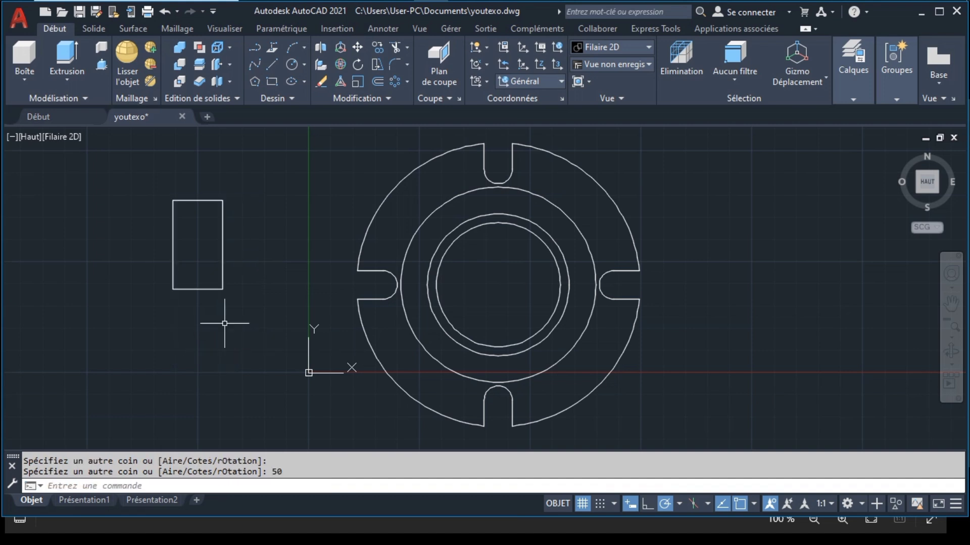
Step: Move the rectangle by its centre into the top slot above the flange centre
left_click(222, 268)
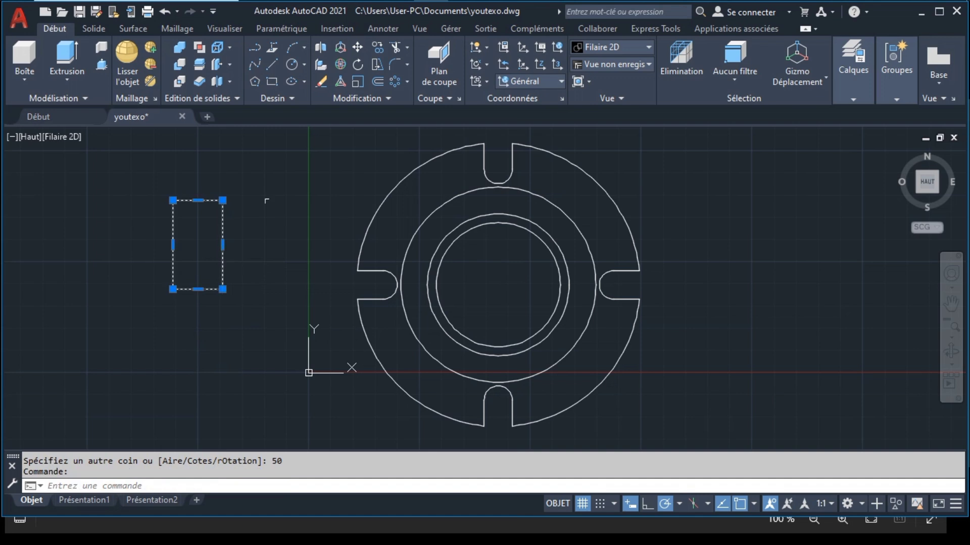
left_click(357, 47)
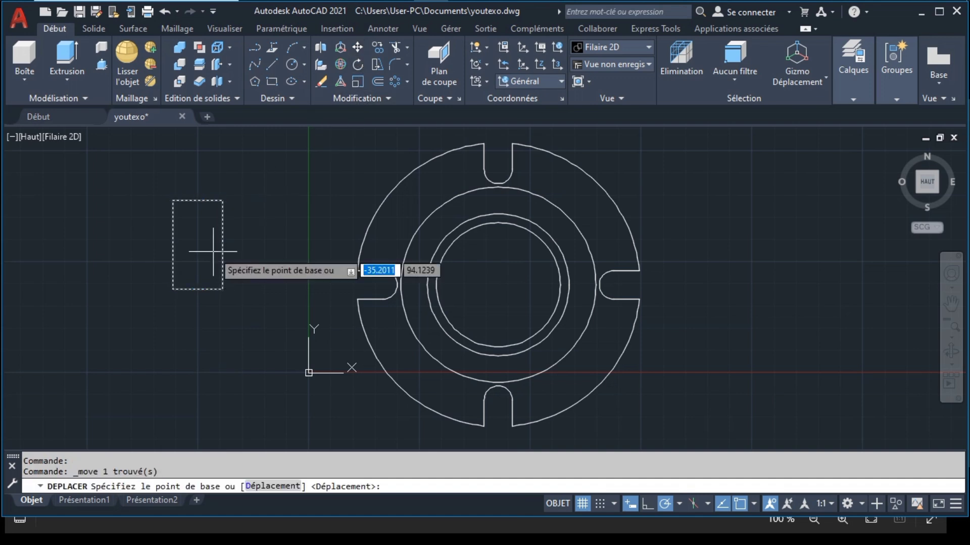
left_click(198, 244)
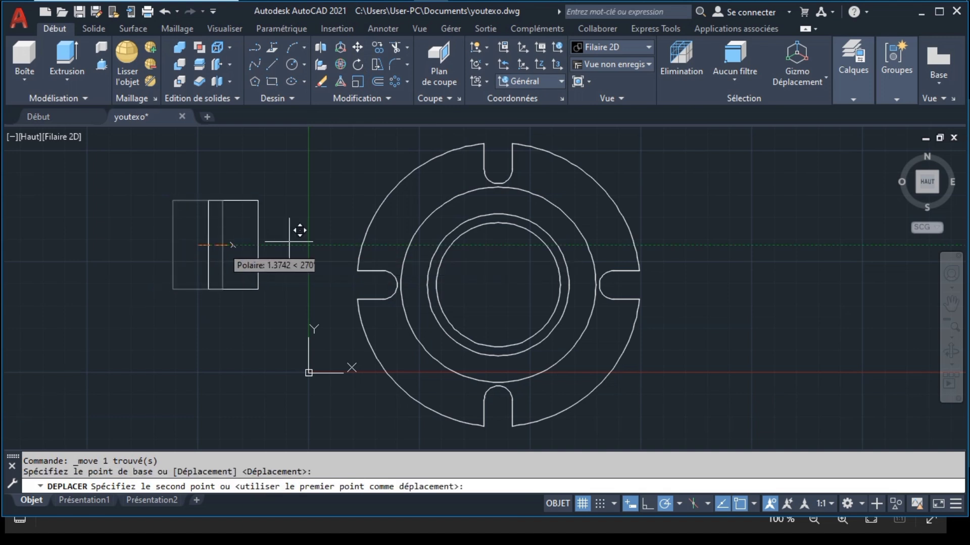
left_click(498, 215)
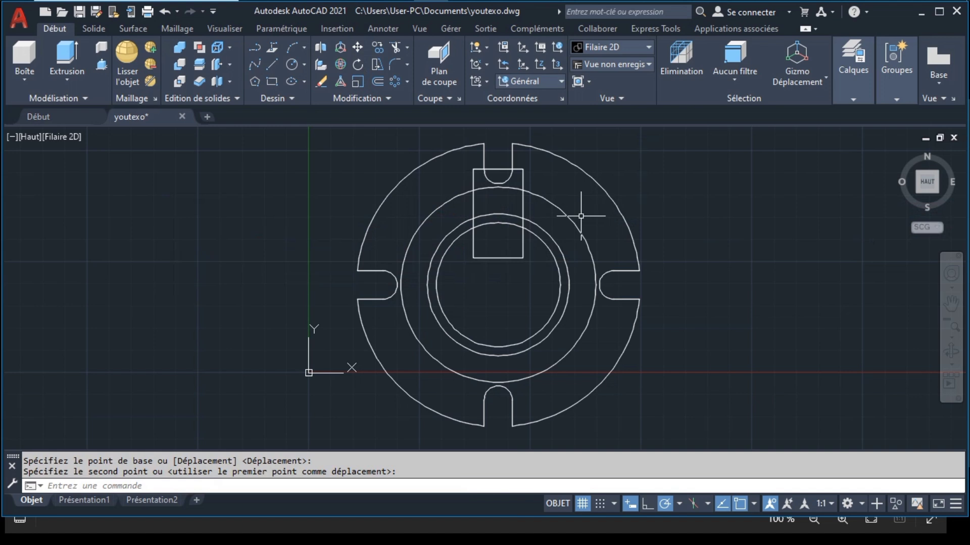
Step: Rotate the rectangle 45° about the flange centre
left_click(523, 178)
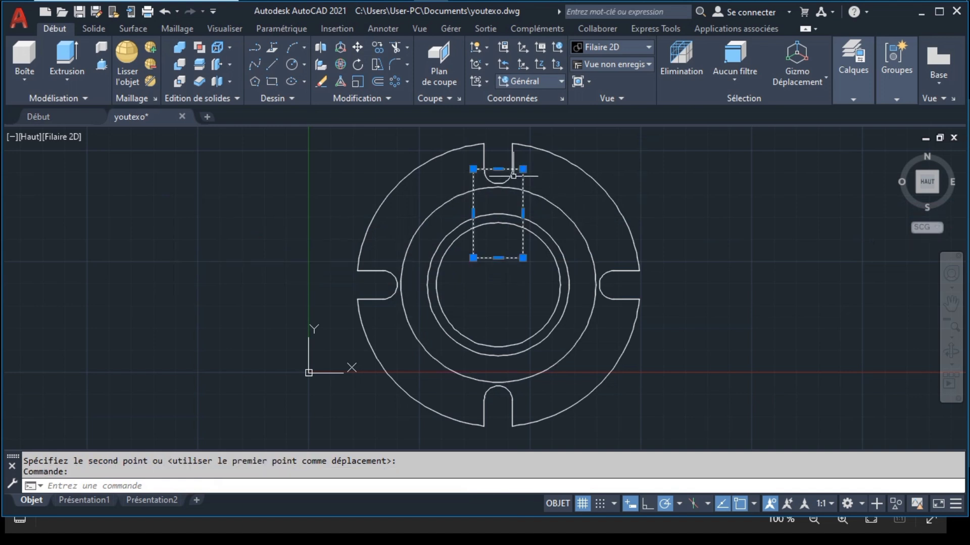
left_click(357, 64)
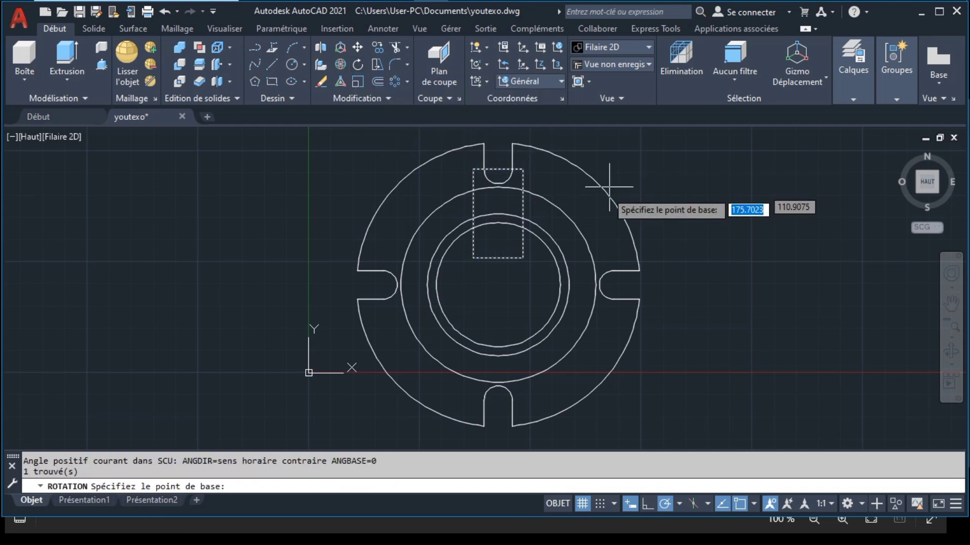
left_click(498, 285)
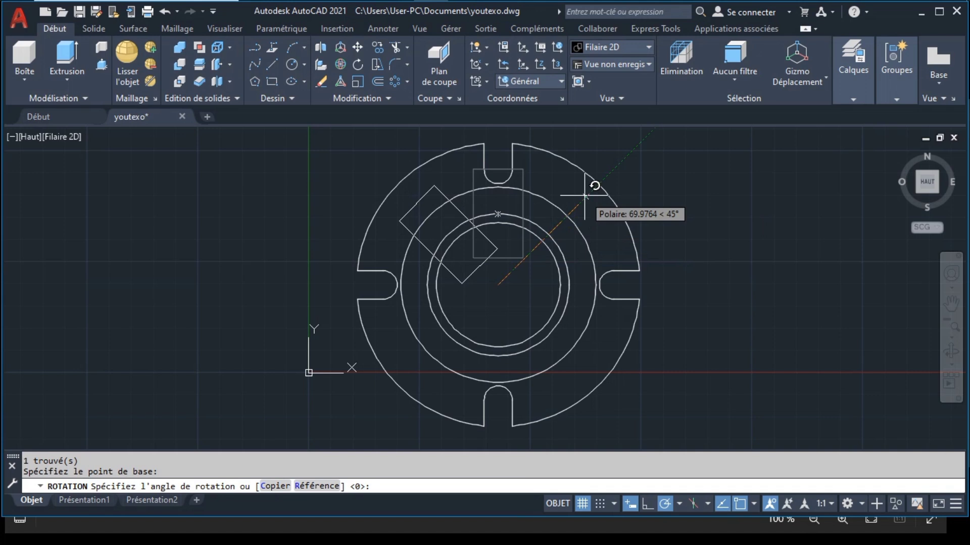
left_click(585, 195)
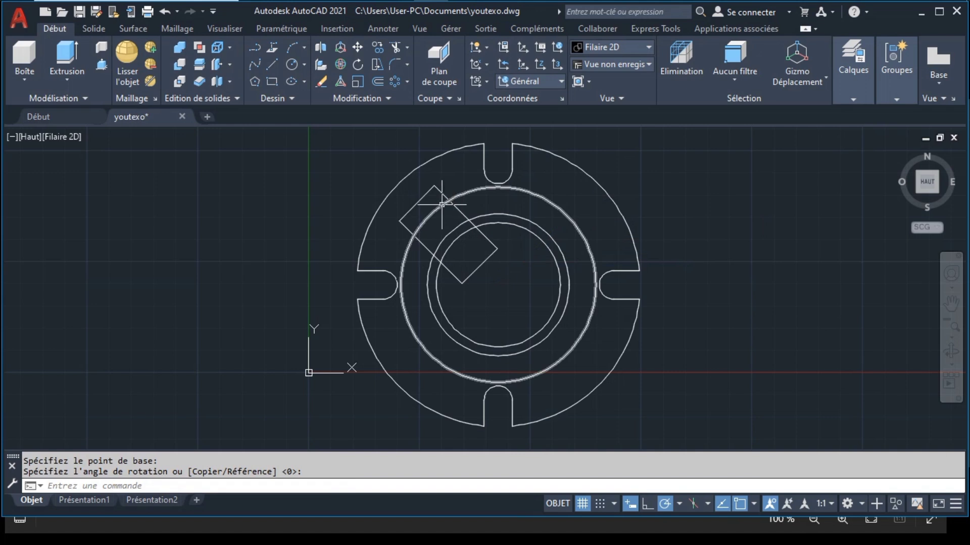
Step: Consult the youtexo.png reference drawing for the next circle's size
left_click(290, 65)
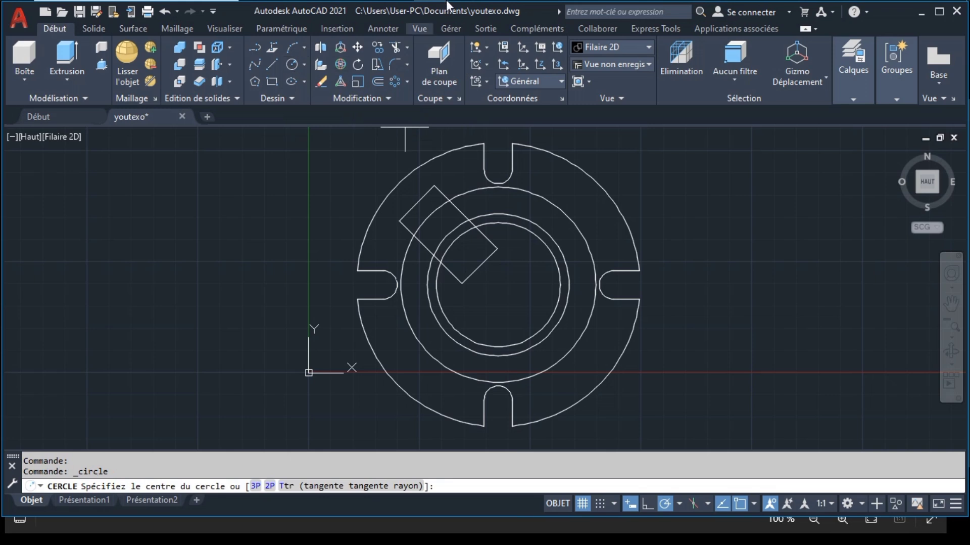
left_click(532, 6)
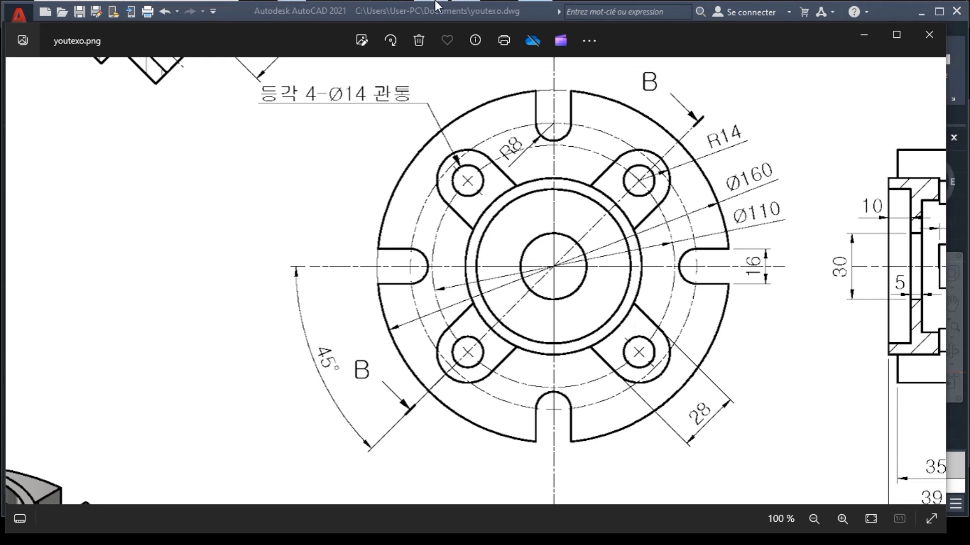
left_click(454, 6)
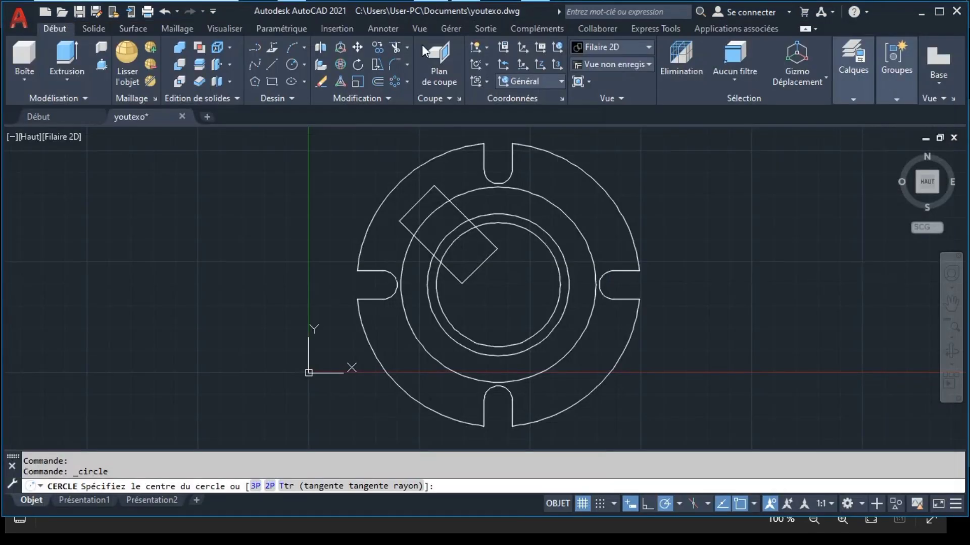
Step: Draw a diameter 14 circle centred on the middle circle's top quadrant
left_click(304, 66)
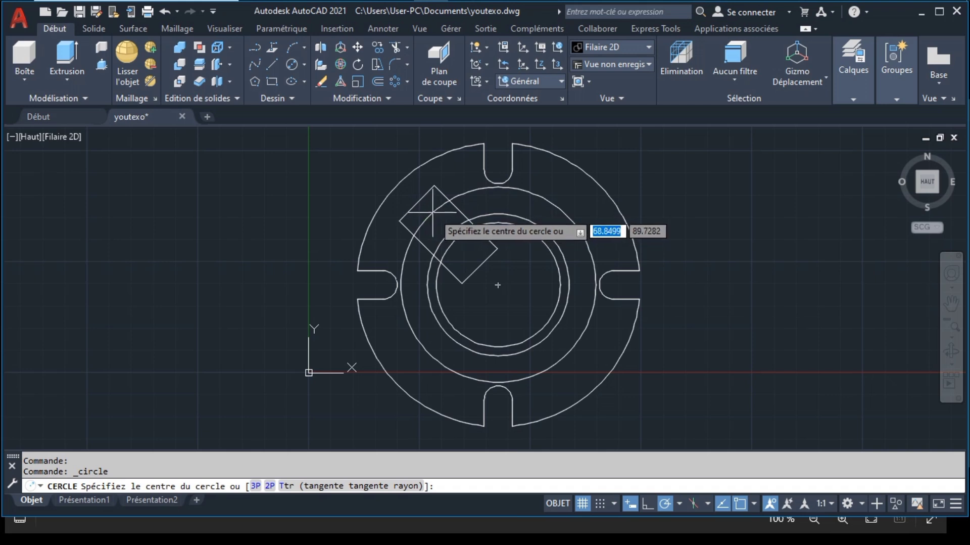
left_click(498, 188)
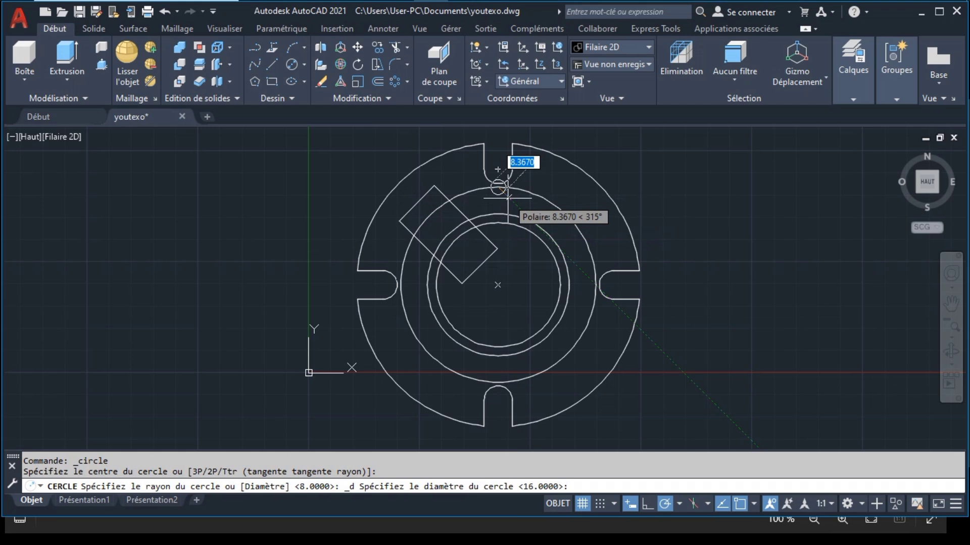
type("14")
key("Return")
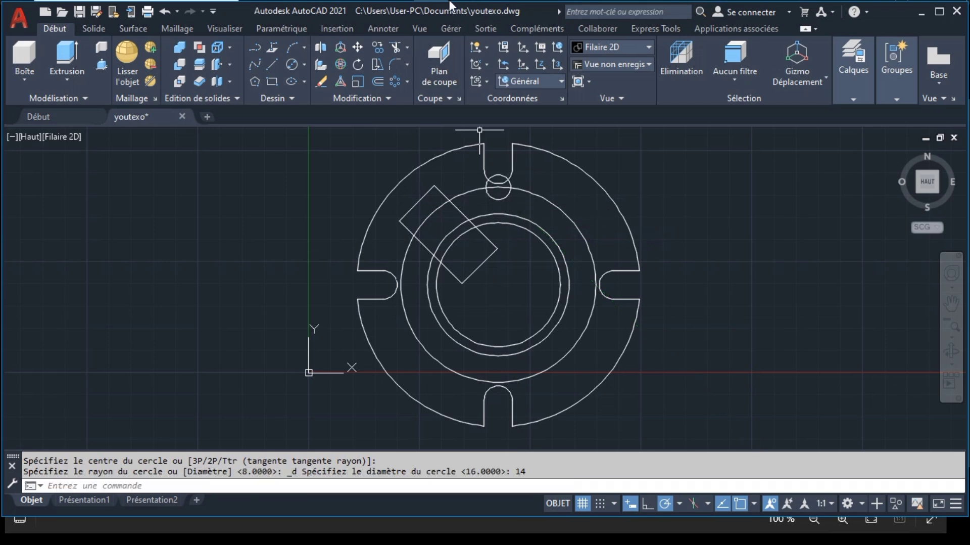
key("alt+Tab")
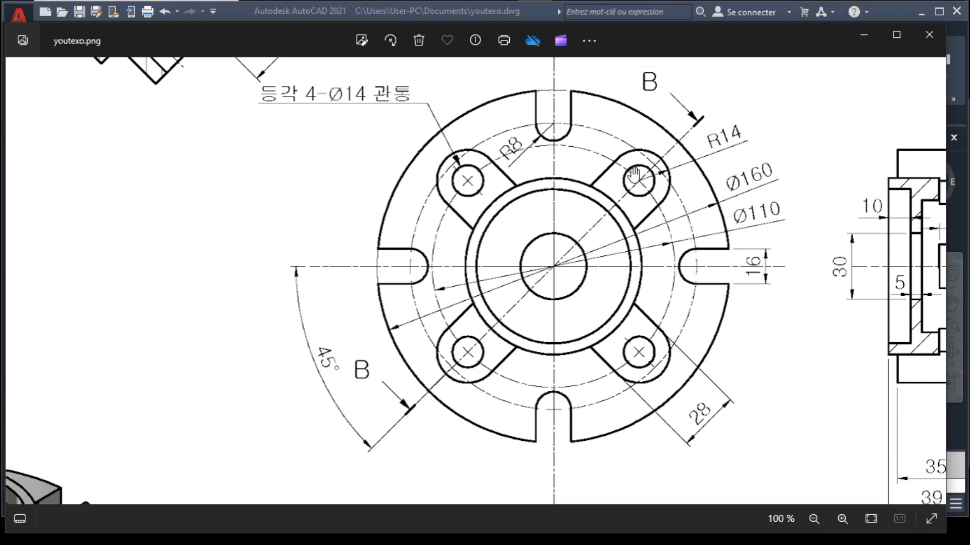
Step: Rotate the diameter 14 circle 45° about the flange centre into the diagonal rectangle
left_click(422, 5)
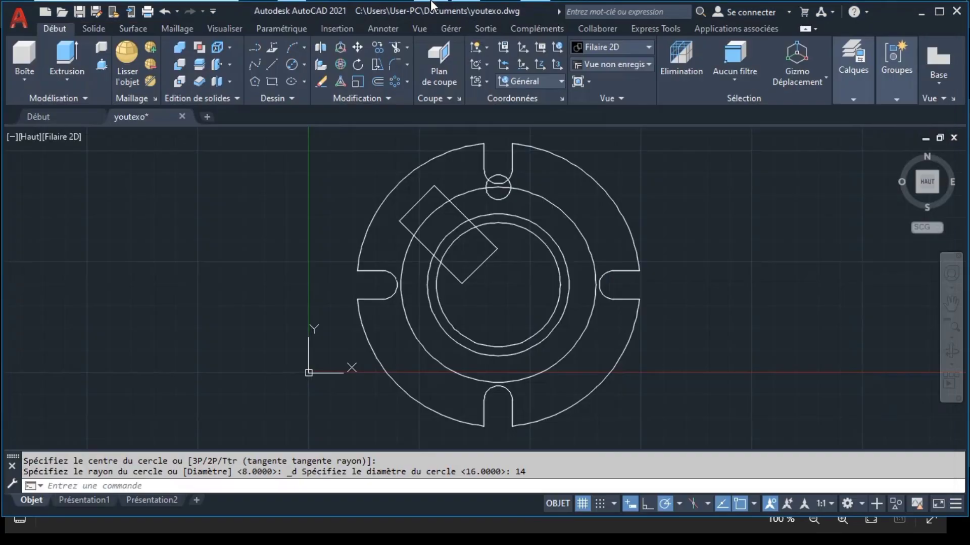
left_click(502, 178)
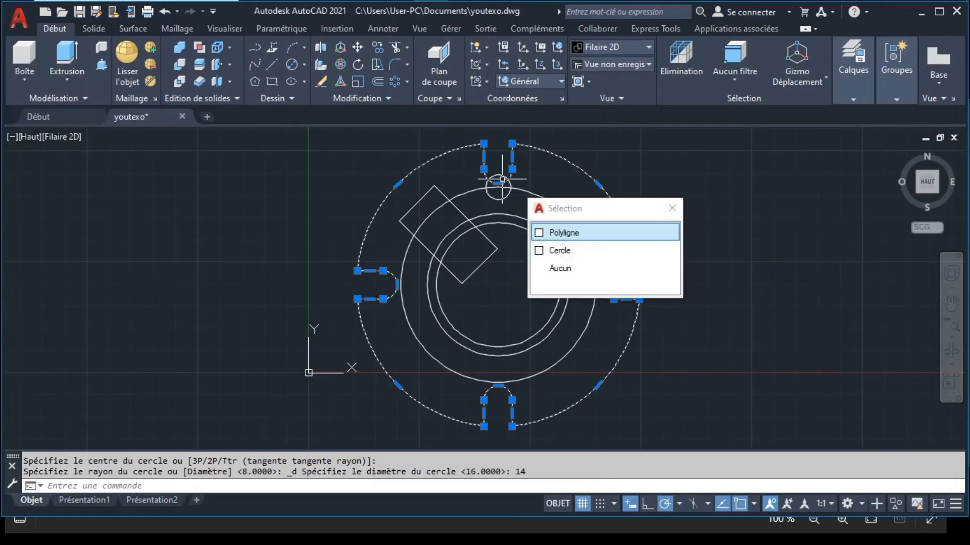
key("Escape")
left_click(498, 199)
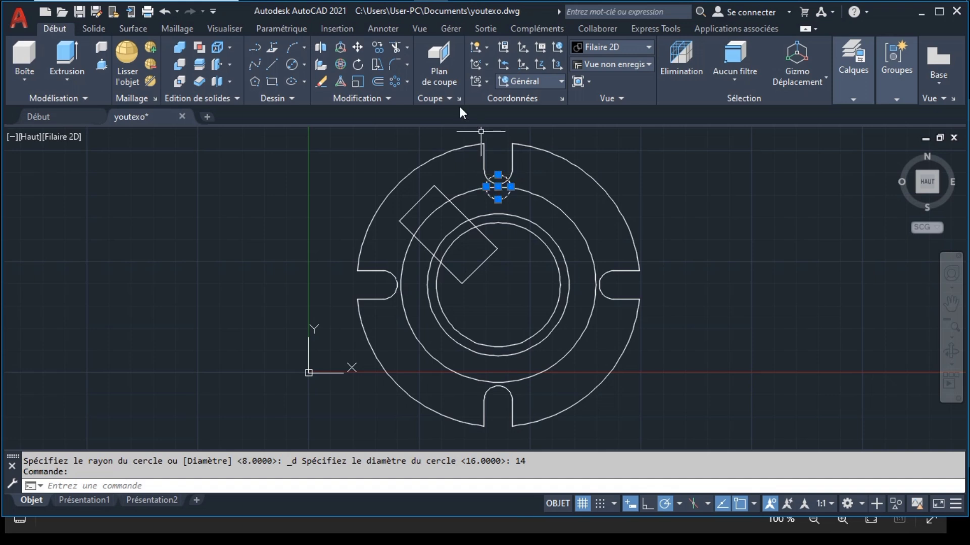
left_click(359, 63)
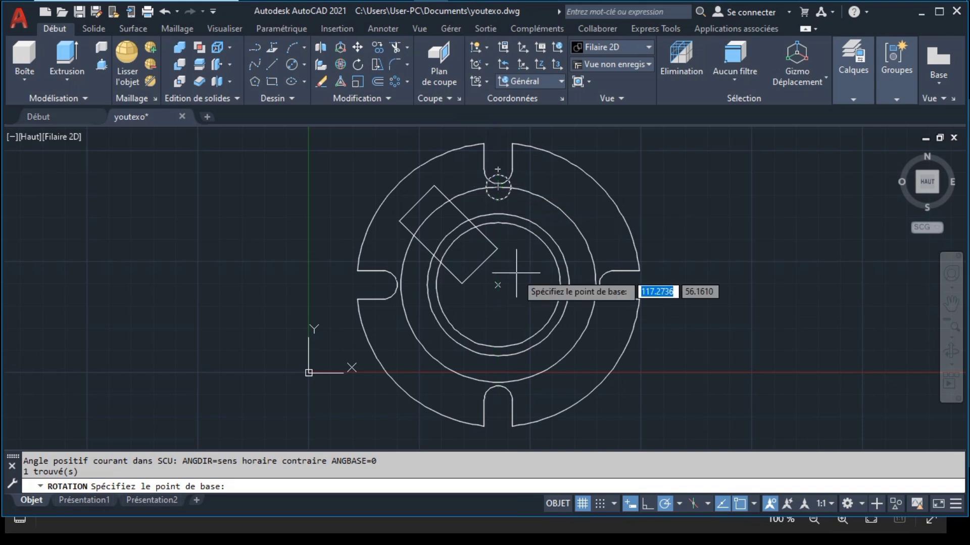
left_click(498, 284)
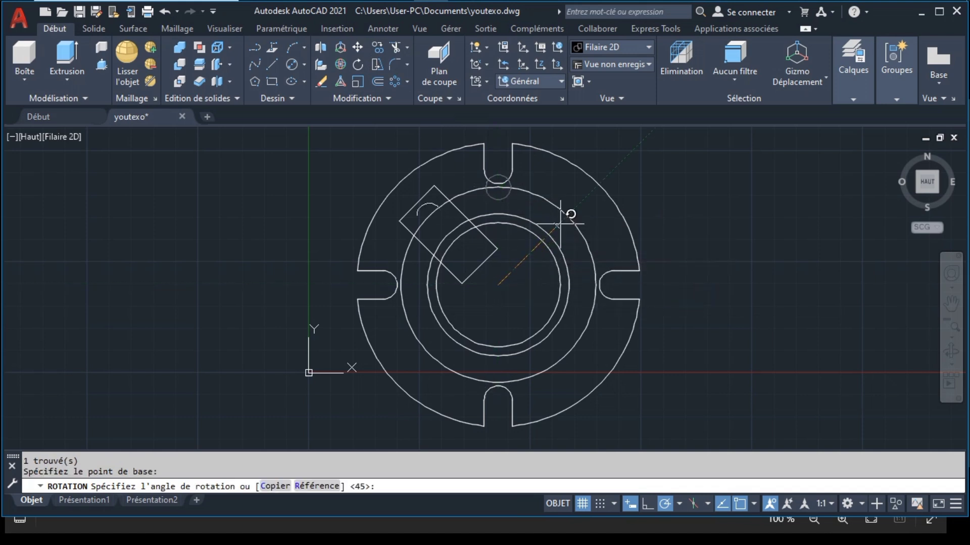
left_click(573, 202)
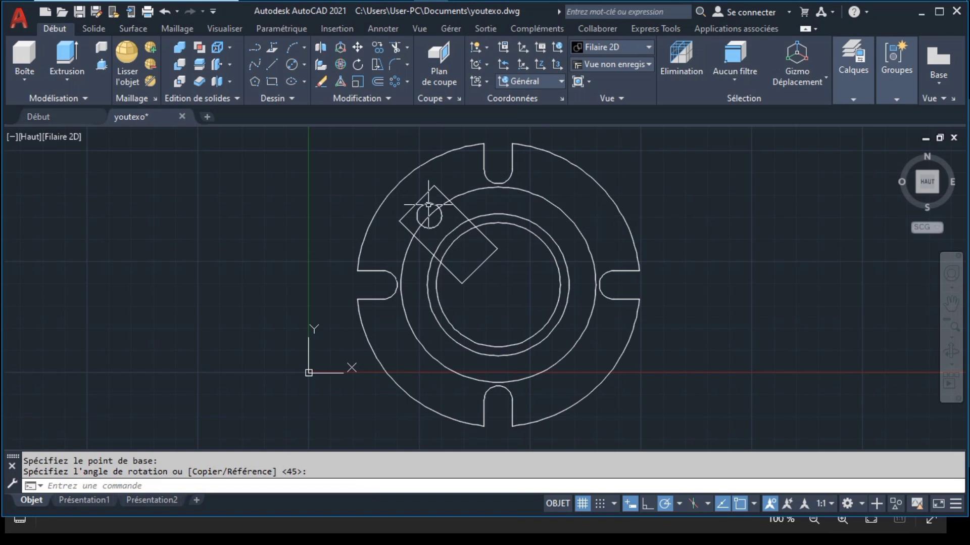
Step: Draw a radius-14 circle centred on the small hole in the diagonal rectangle, then frame the lug
left_click(304, 64)
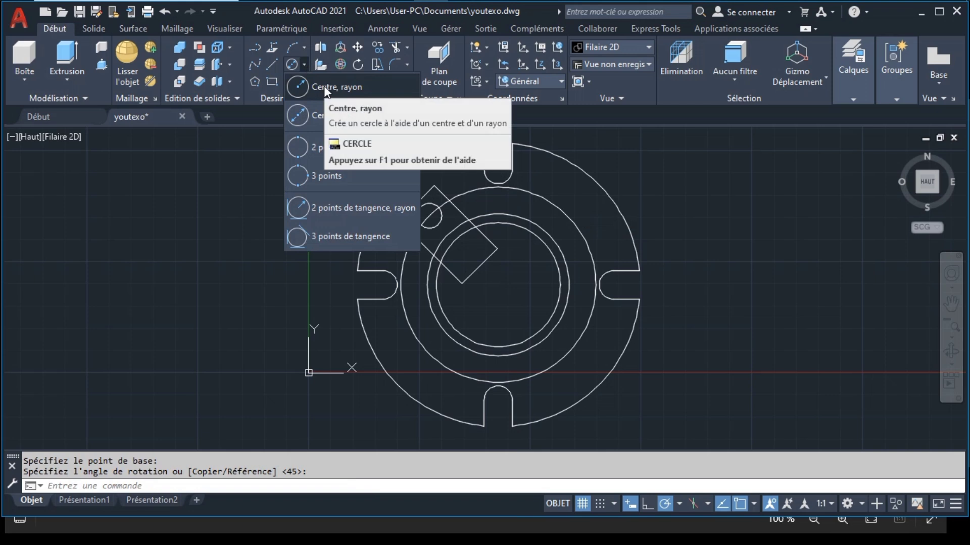
mouse_move(338, 86)
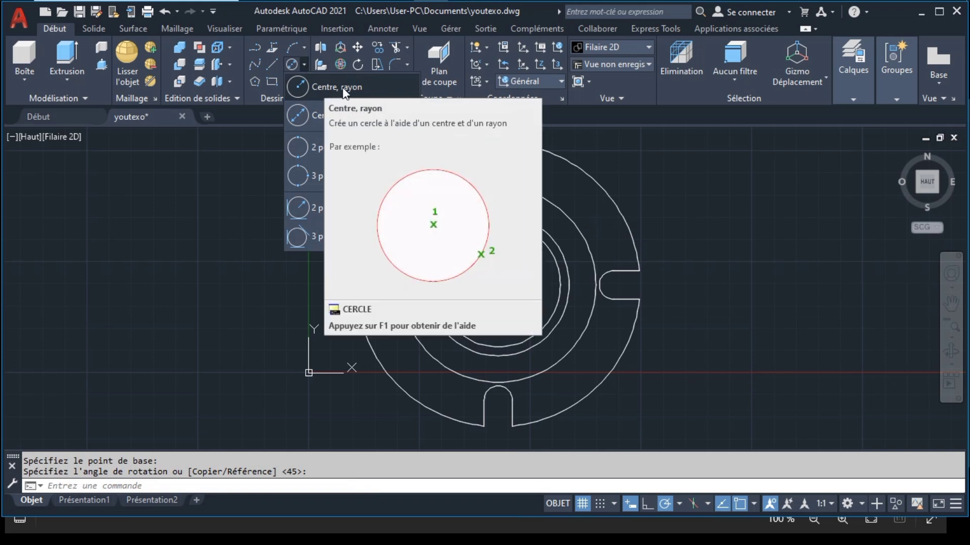
left_click(342, 87)
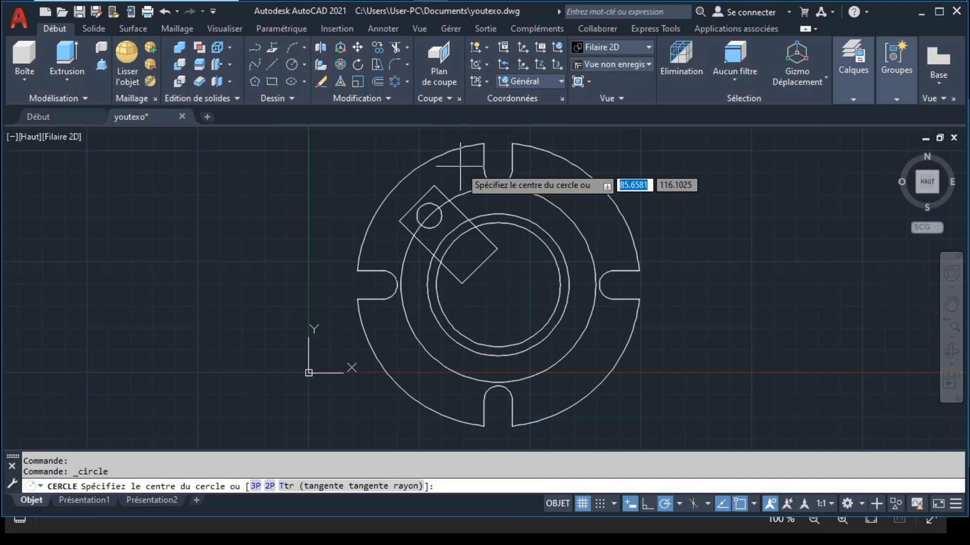
left_click(429, 214)
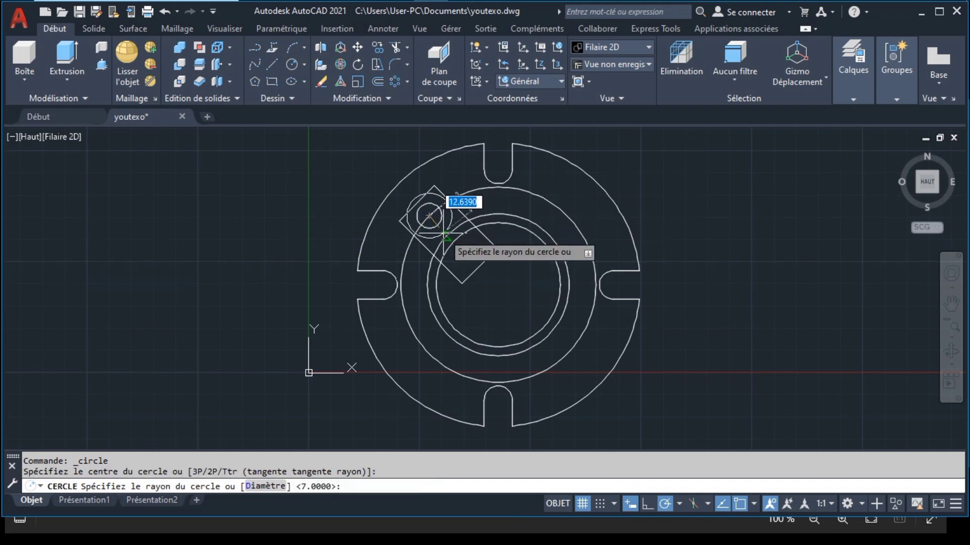
type("14")
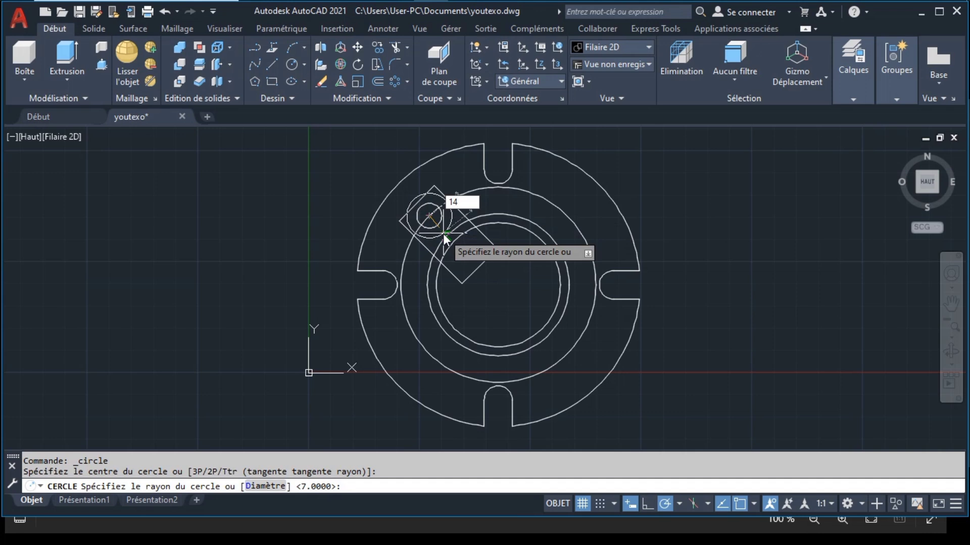
key("Return")
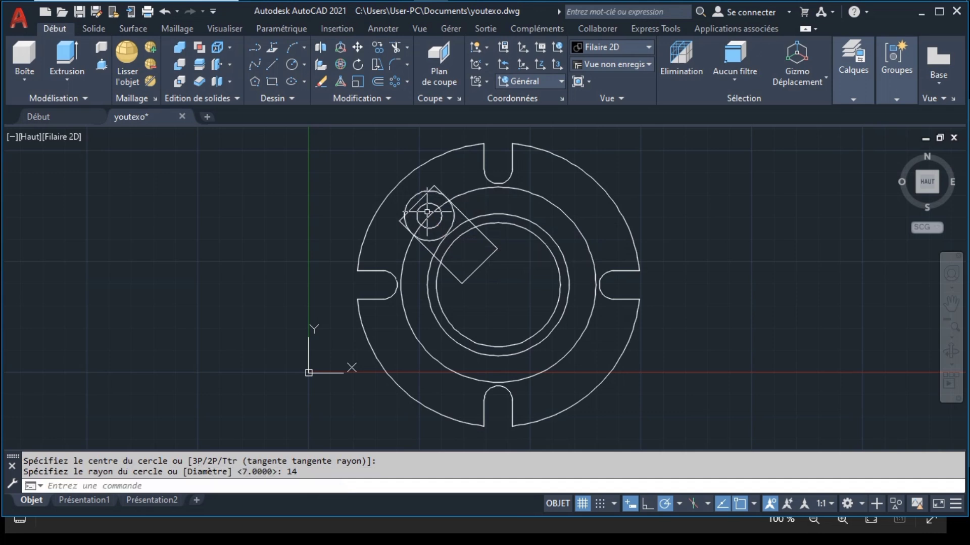
scroll(427, 212, "up", 5)
scroll(427, 212, "down", 2)
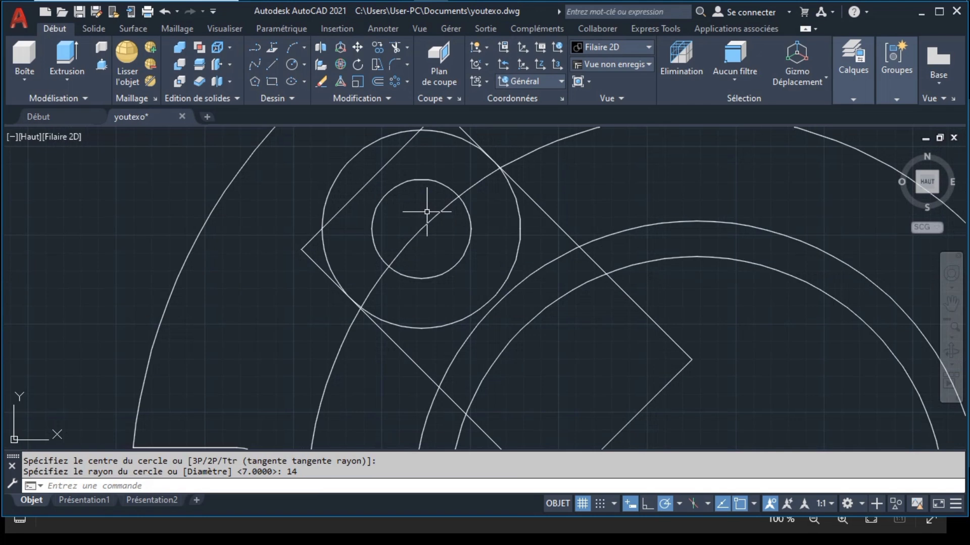
scroll(427, 212, "down", 2)
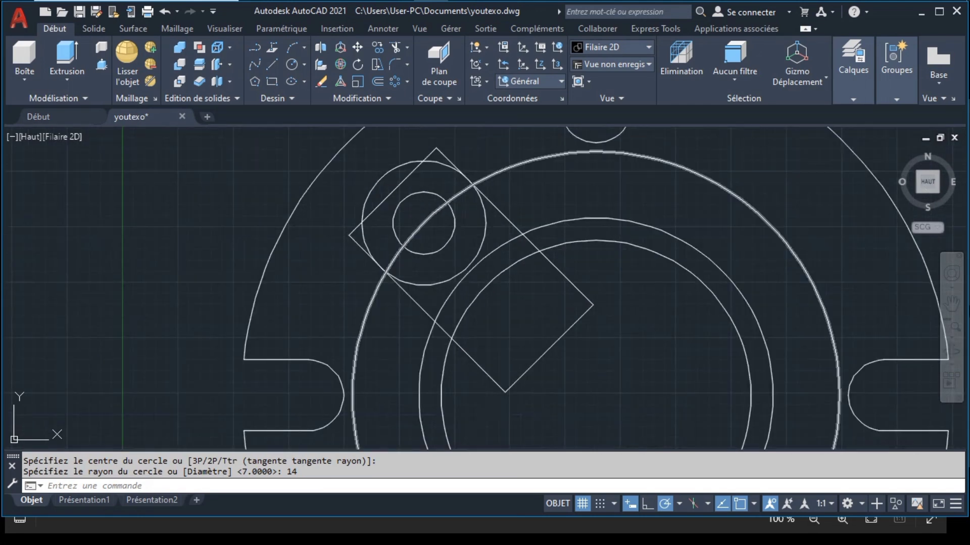
left_click(952, 303)
left_click_drag(614, 283, 633, 312)
key("Escape")
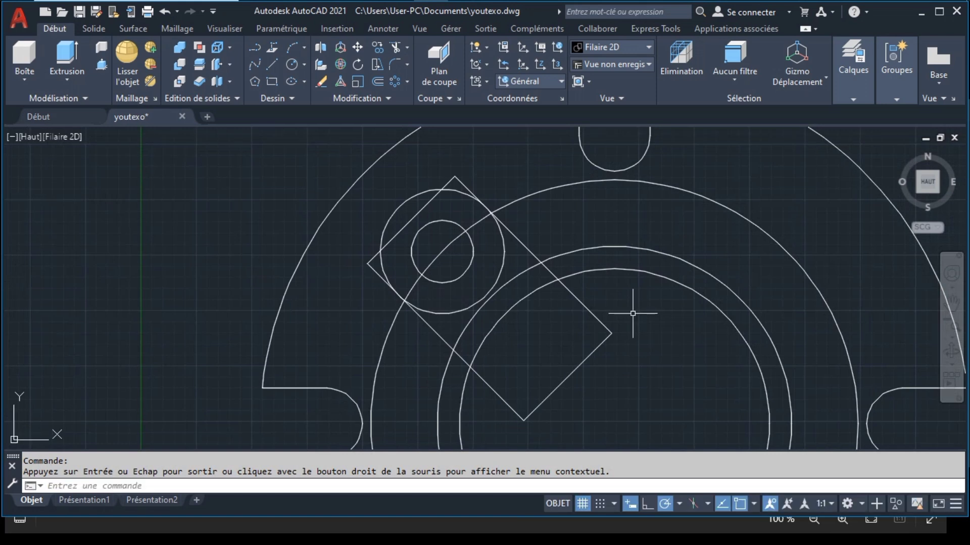
Step: Trim the square's lower-right, lower-left and left corner edges from the lug outline
left_click(392, 50)
left_click(600, 302)
left_click(473, 397)
key("Return")
left_click(573, 399)
key("Return")
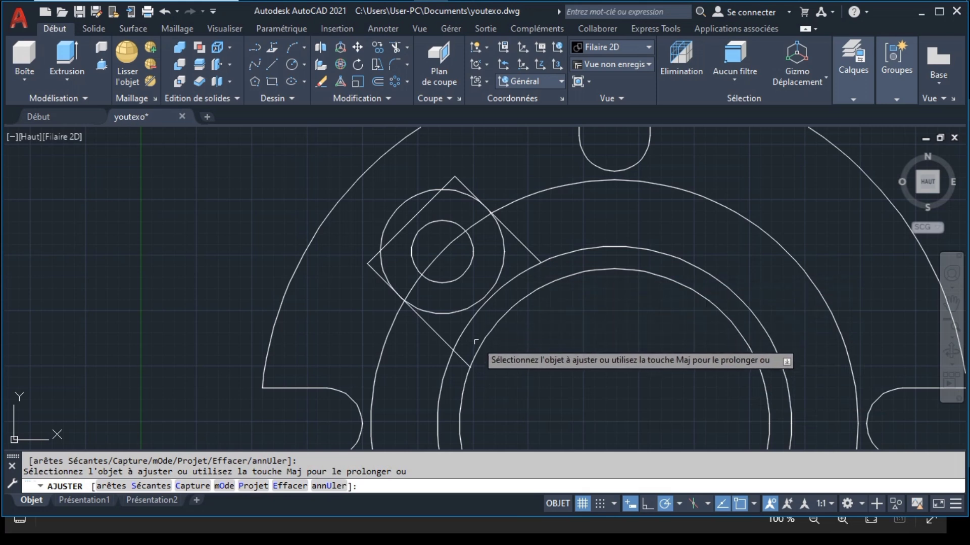
left_click(465, 359)
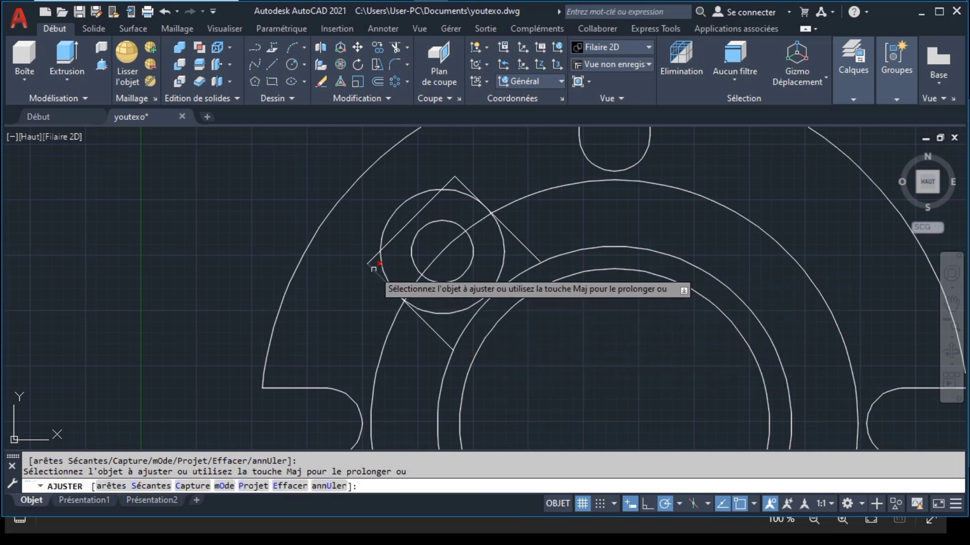
left_click(366, 241)
left_click(384, 293)
key("Return")
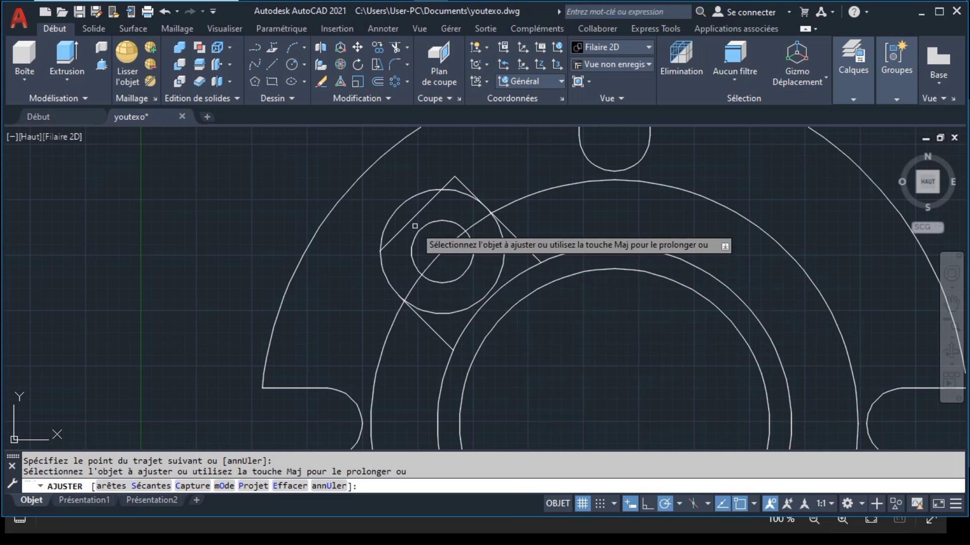
Step: Trim the square's upper-left edge and the outer circle's arc inside the lug
left_click(413, 221)
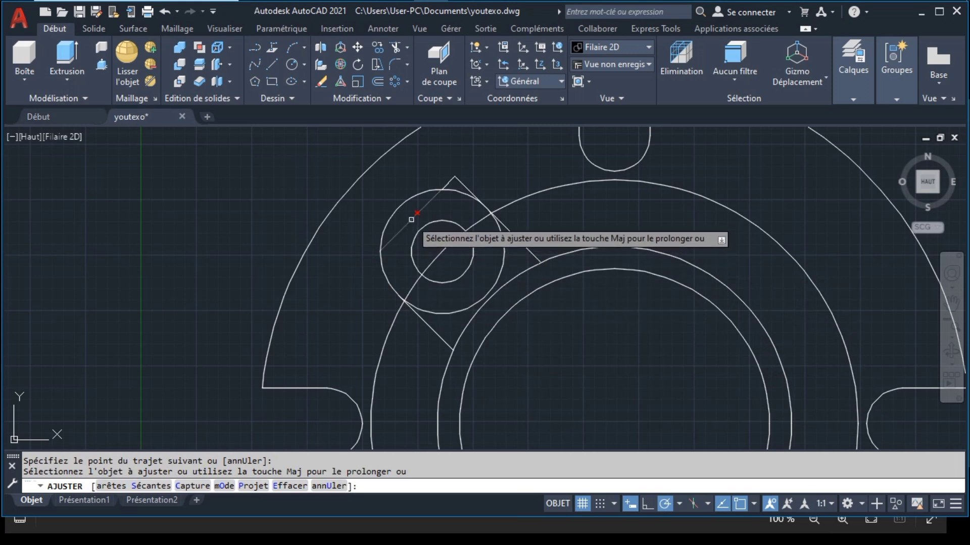
left_click(444, 174)
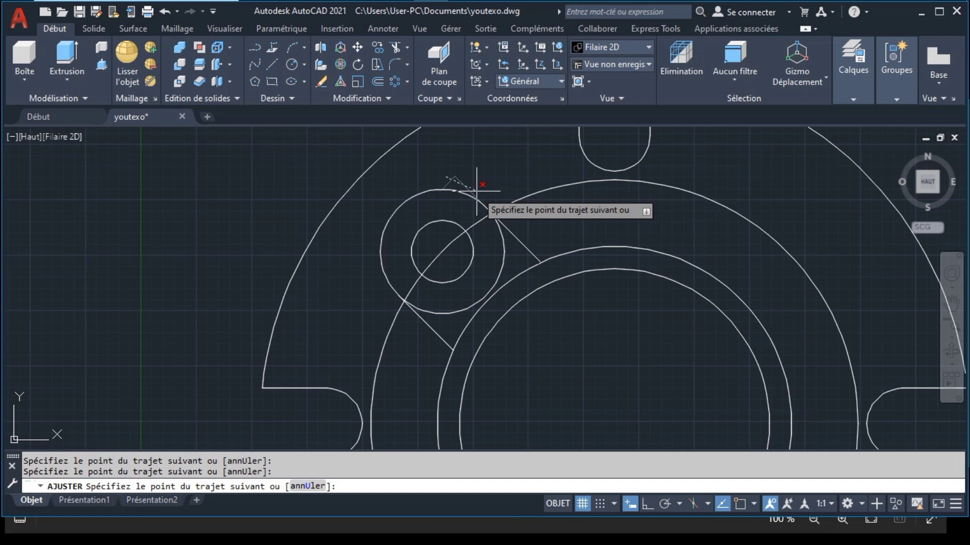
key("Return")
left_click(499, 246)
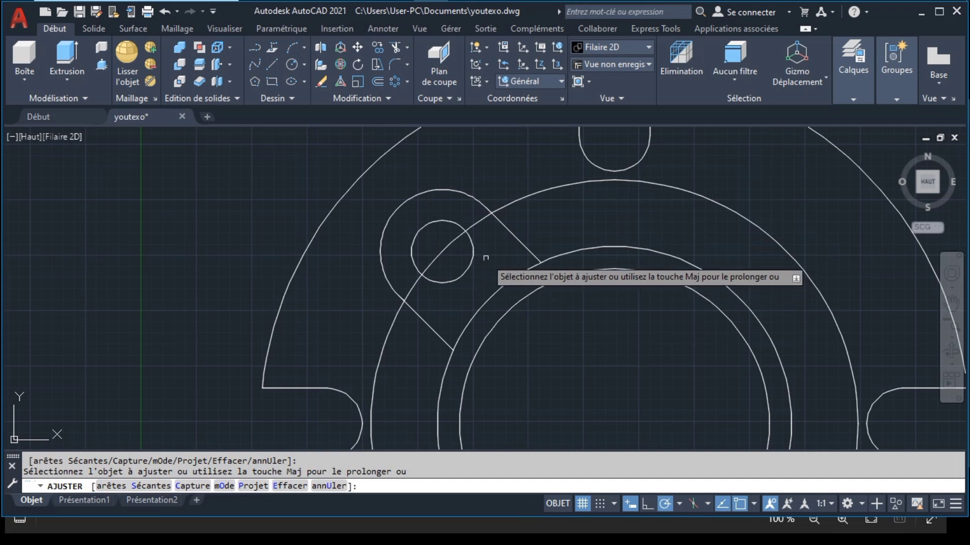
key("Escape")
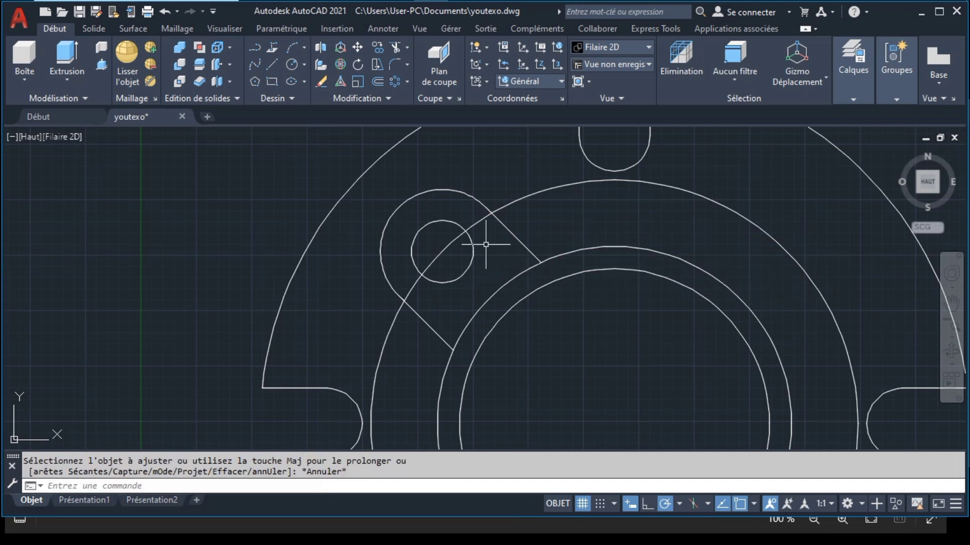
Step: Erase the thin outer arc crossing the lug
left_click(323, 81)
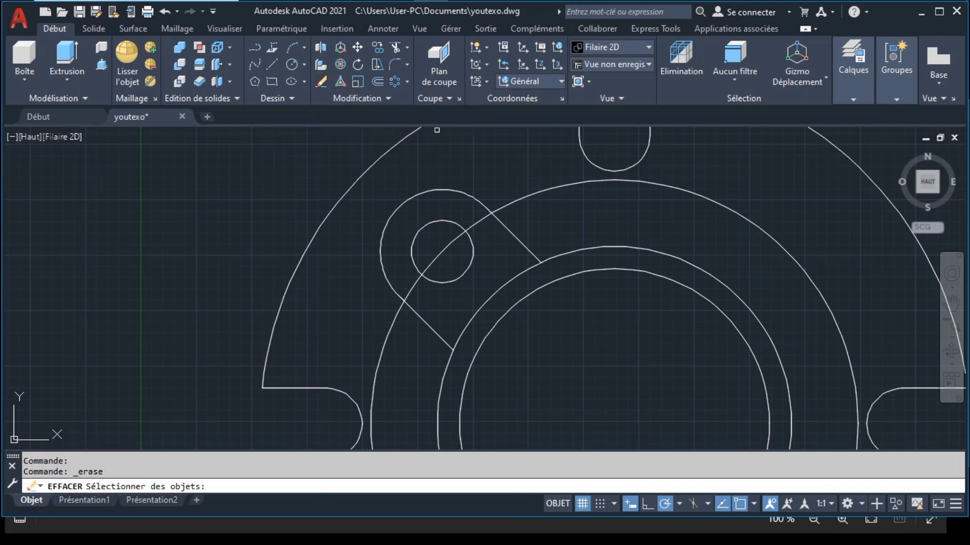
left_click(516, 202)
key("Return")
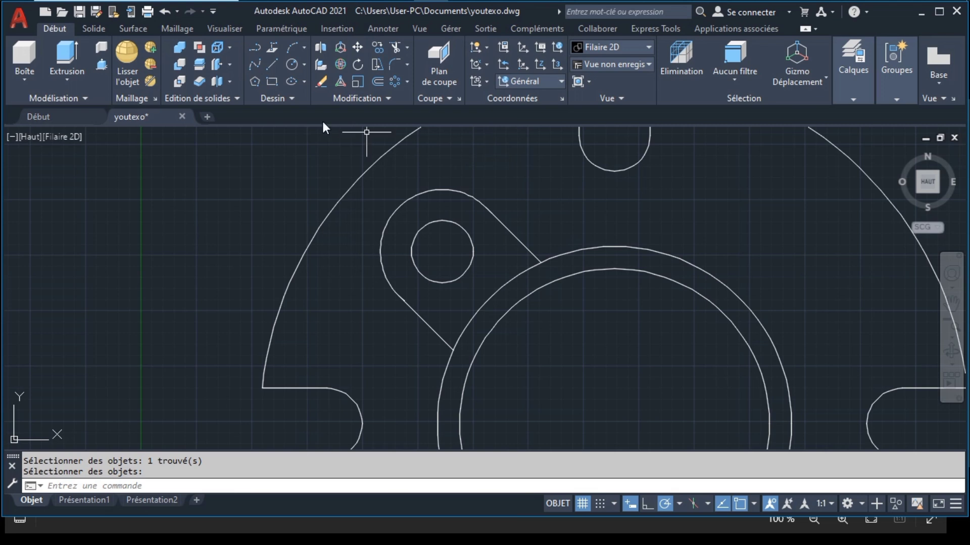
left_click(288, 100)
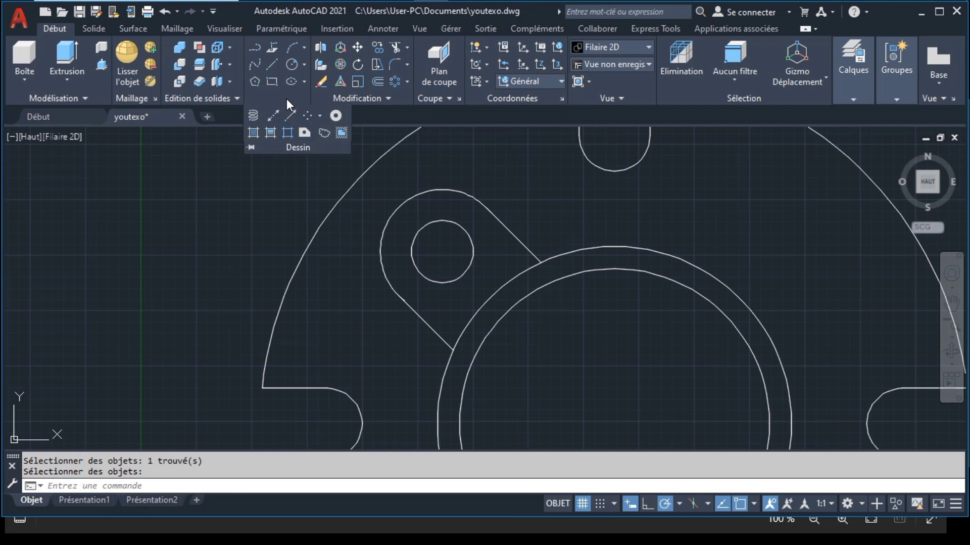
Step: Create boundary polylines by picking a point inside the lug region around the small hole
left_click(287, 133)
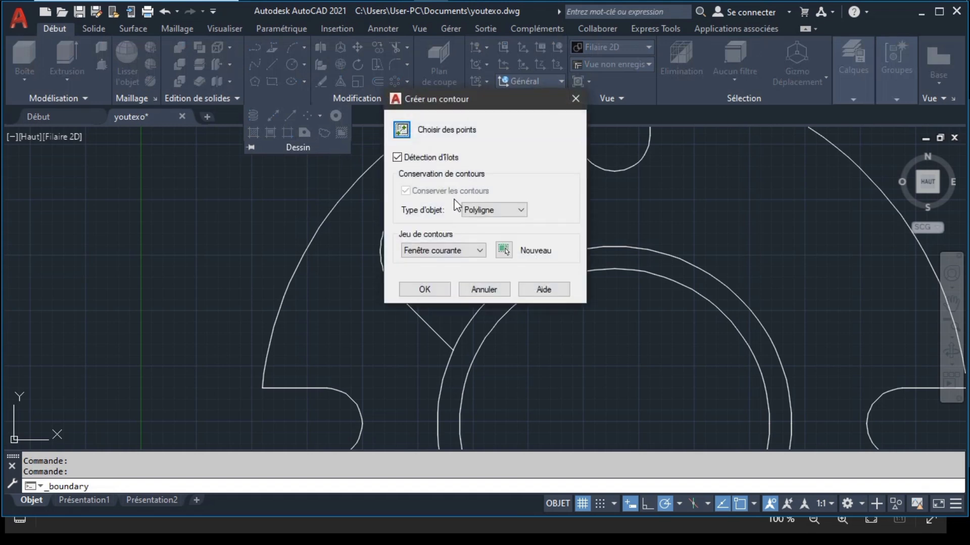
left_click(427, 291)
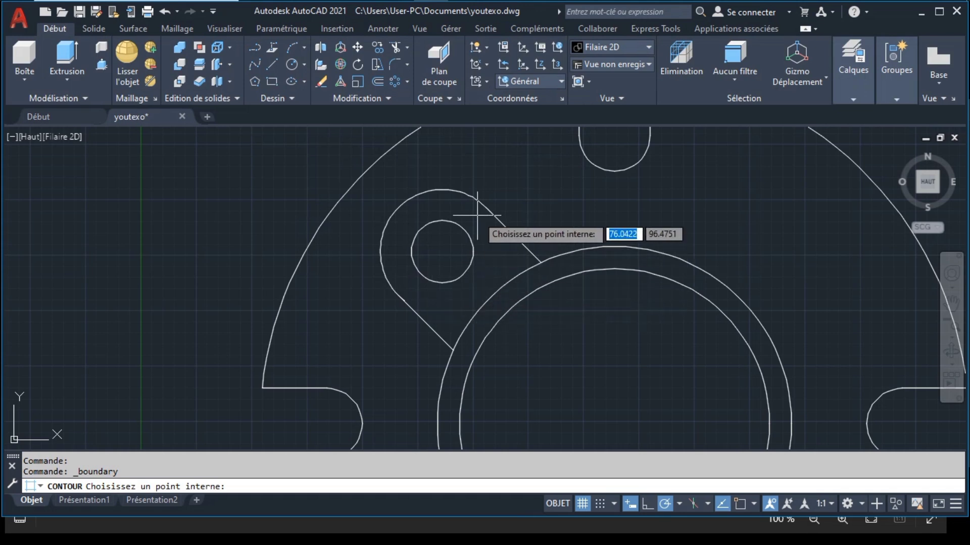
left_click(436, 206)
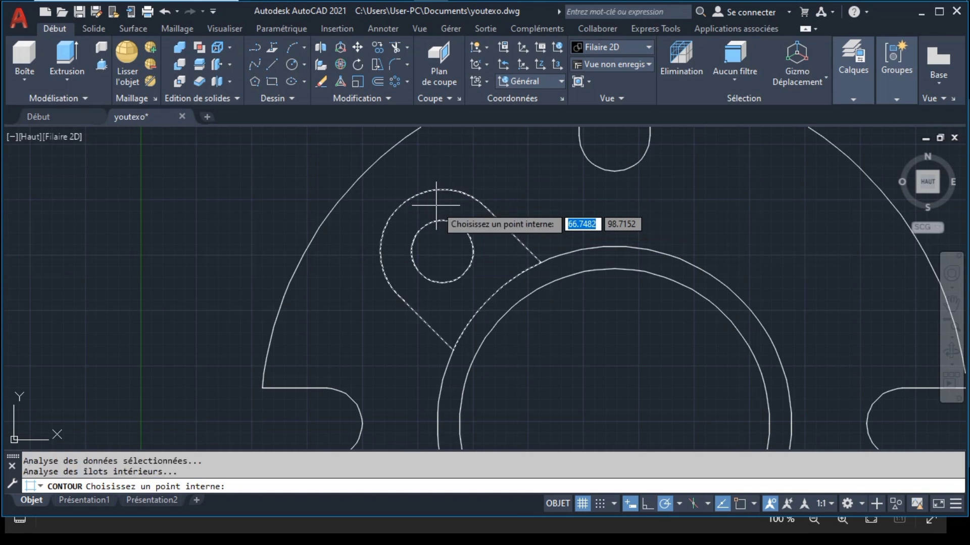
key("Return")
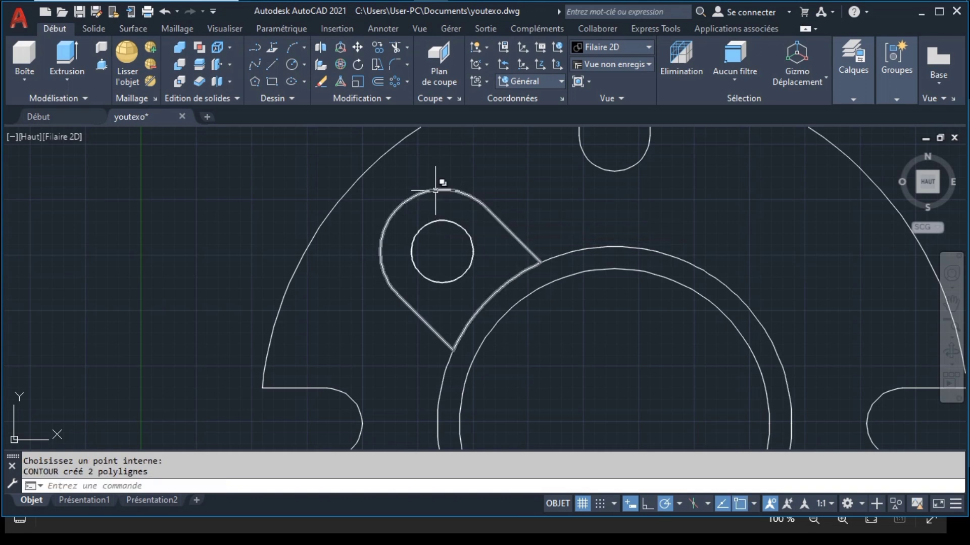
left_click(436, 191)
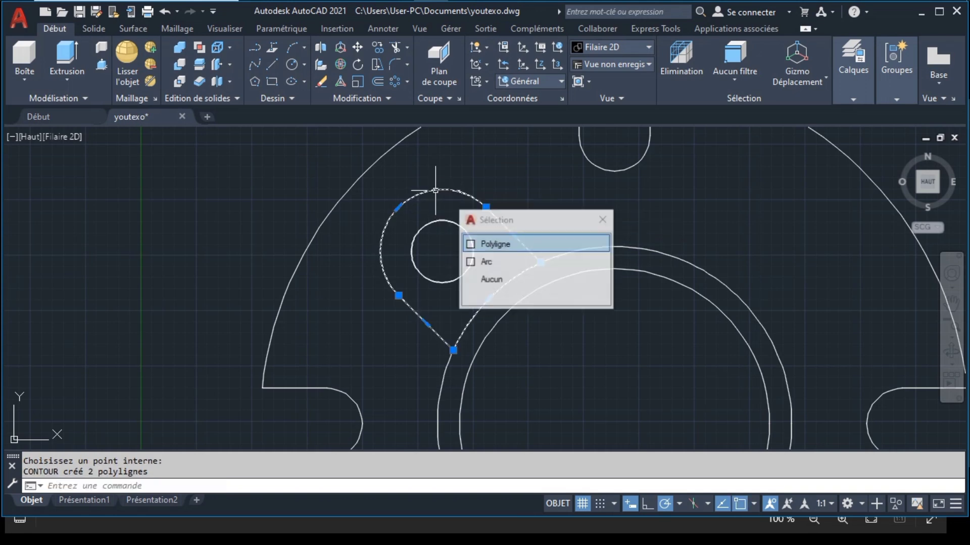
Step: Move the boundary outline 10 units right and erase the old lug arc and lines
left_click(361, 49)
left_click(484, 169)
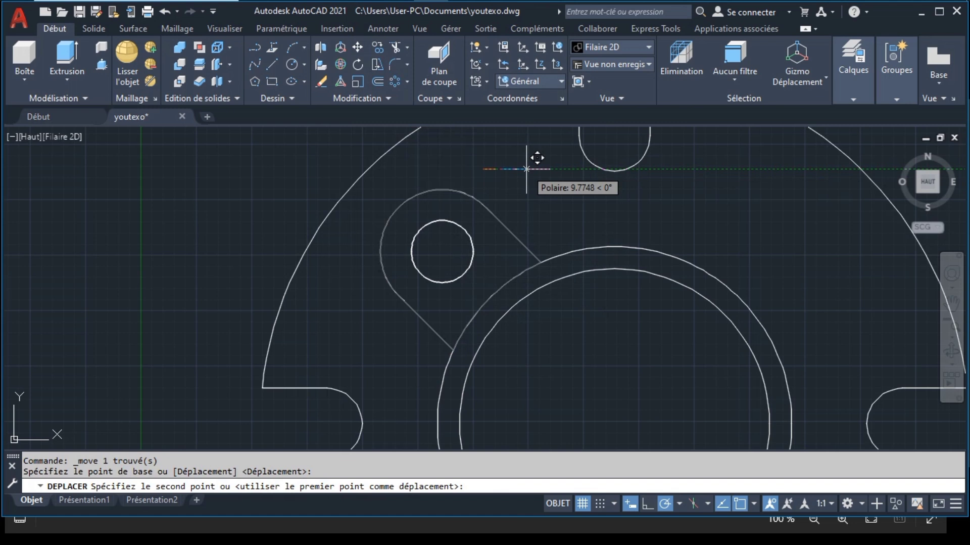
type("10")
key("Return")
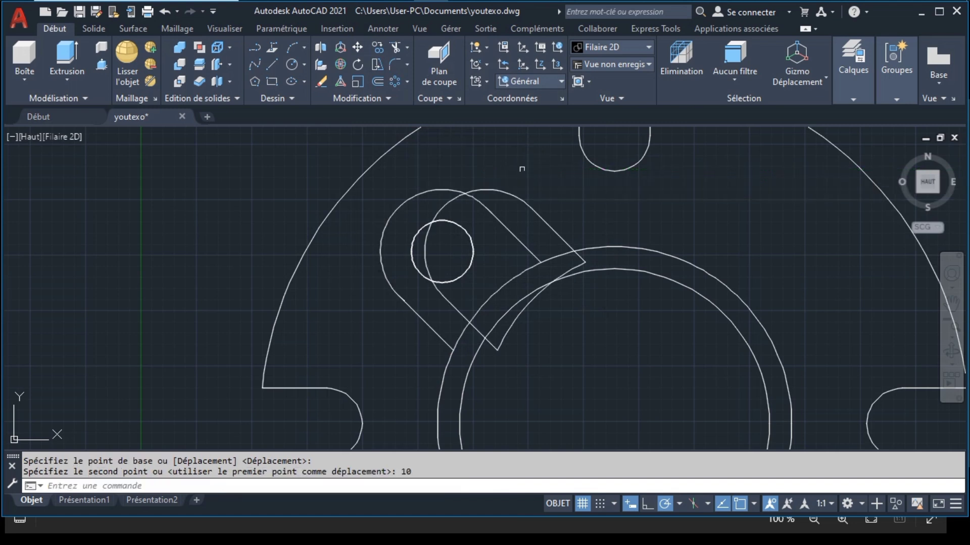
left_click(437, 190)
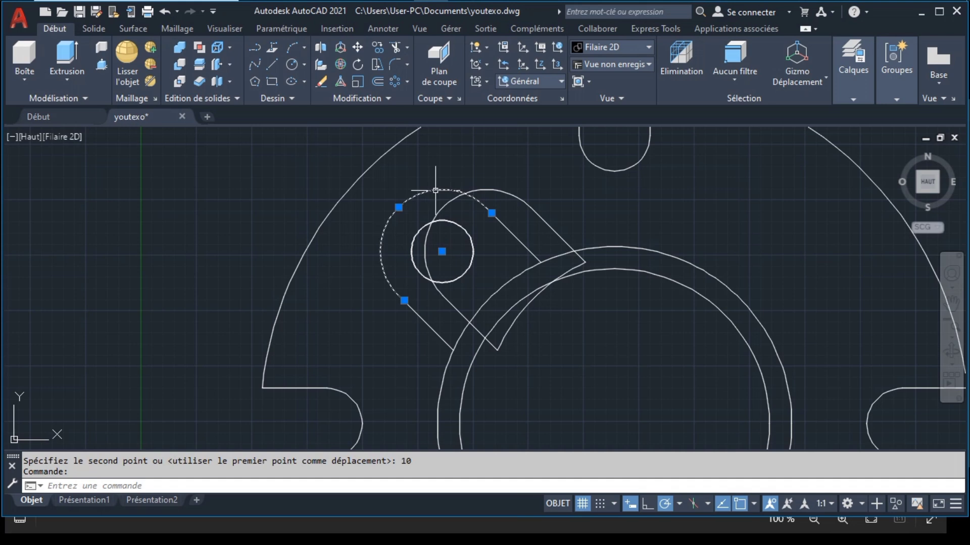
left_click(507, 228)
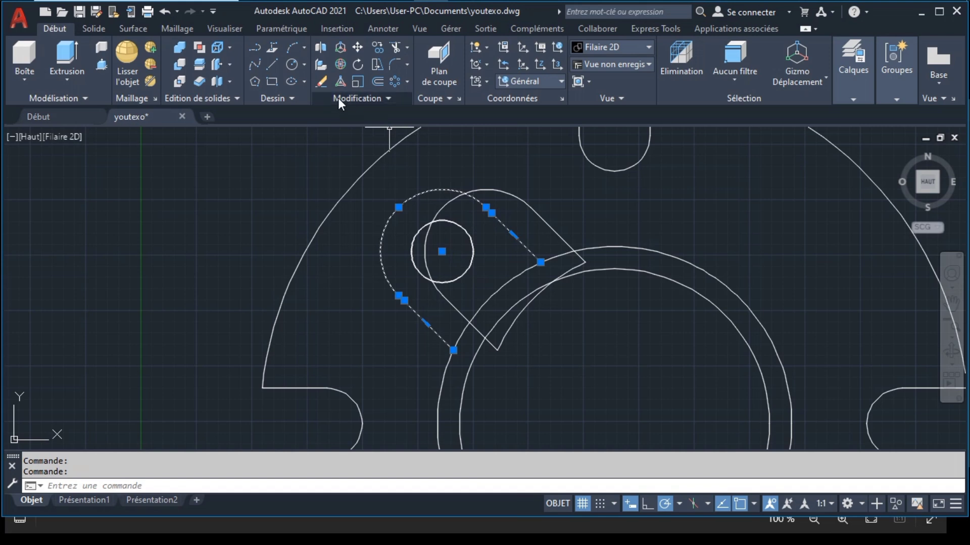
left_click(321, 82)
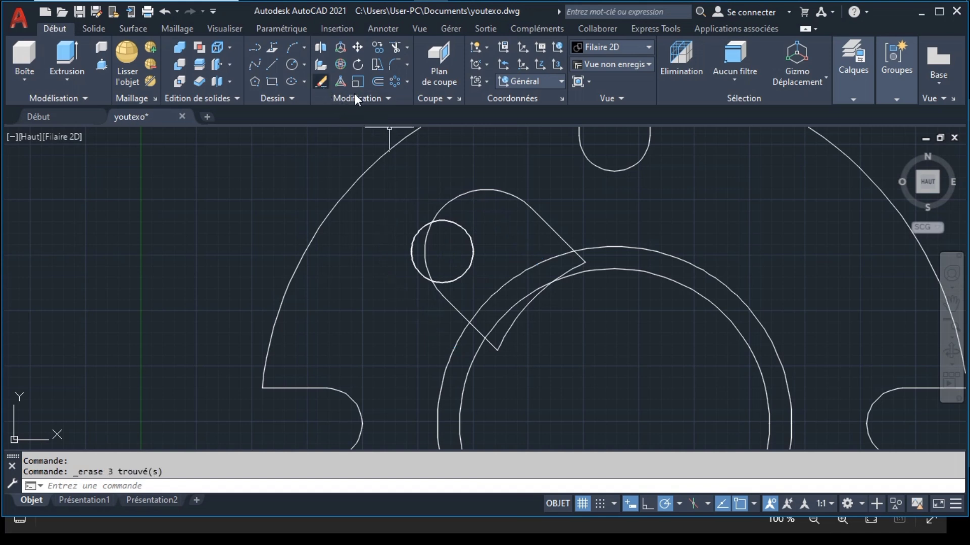
Step: Move the closed lug outline 10 units back left into its original position
left_click(537, 212)
left_click(358, 48)
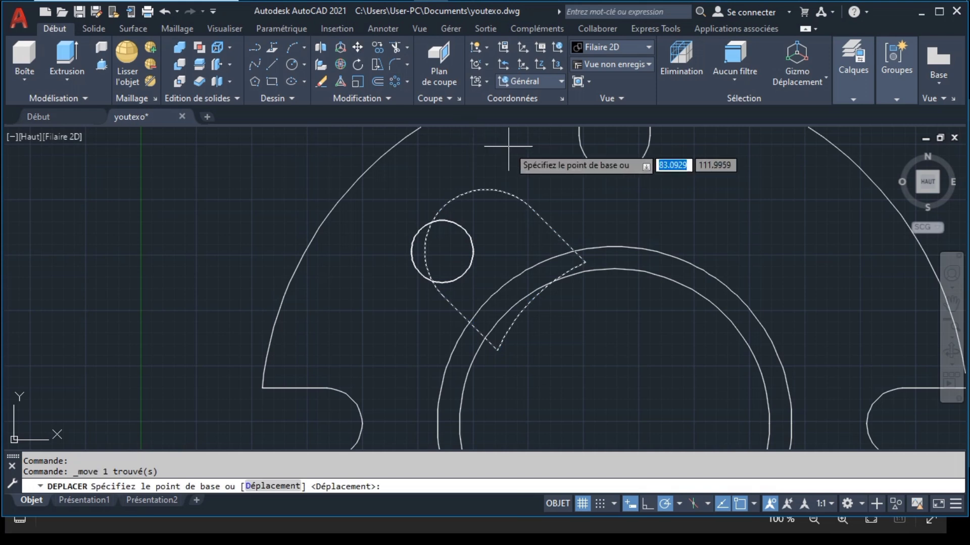
left_click(509, 146)
type("10")
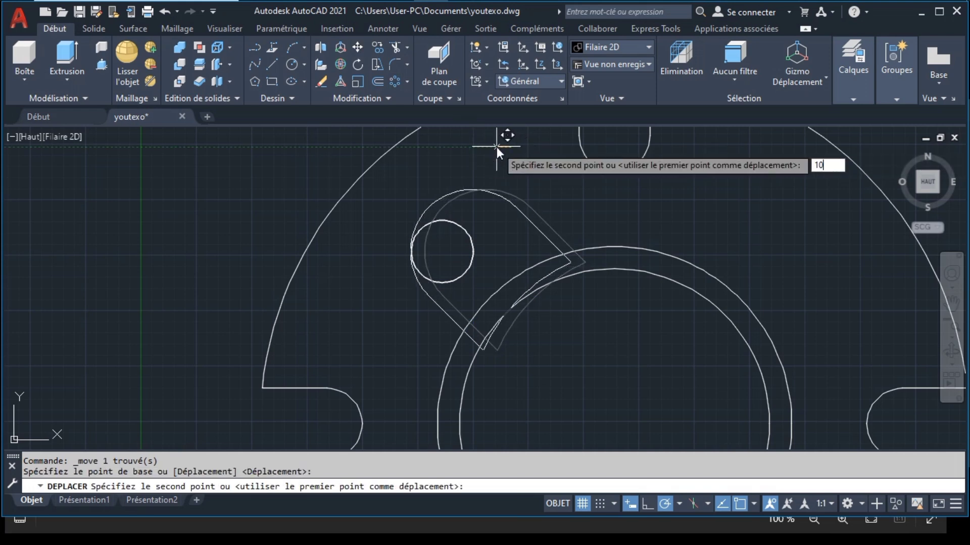
key("Return")
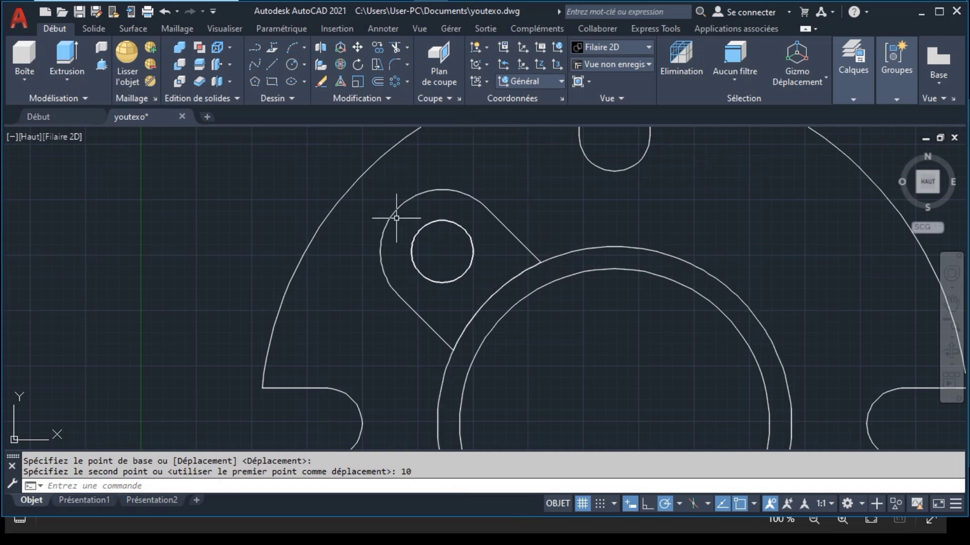
scroll(397, 218, "down", 4)
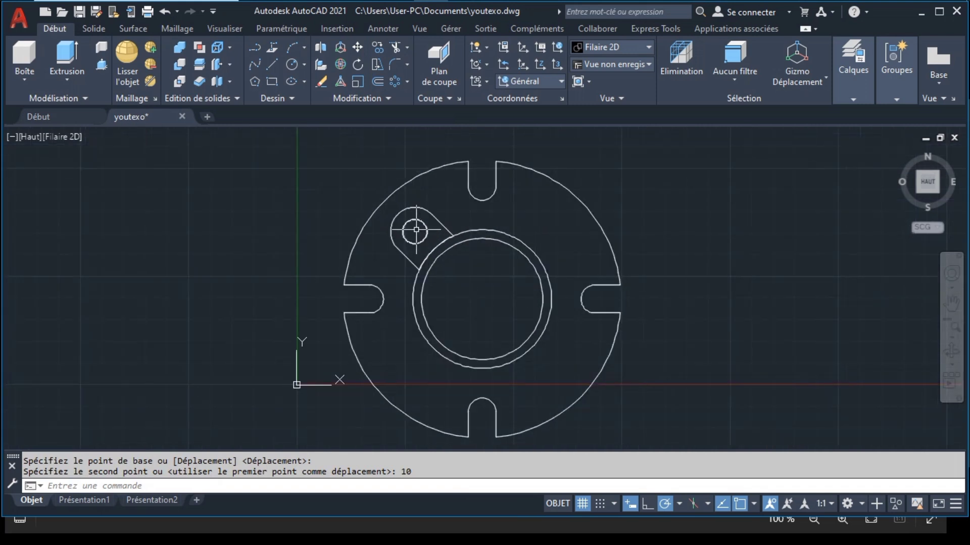
Step: Select the lug outline and its small hole circle and begin a polar array
left_click(410, 210)
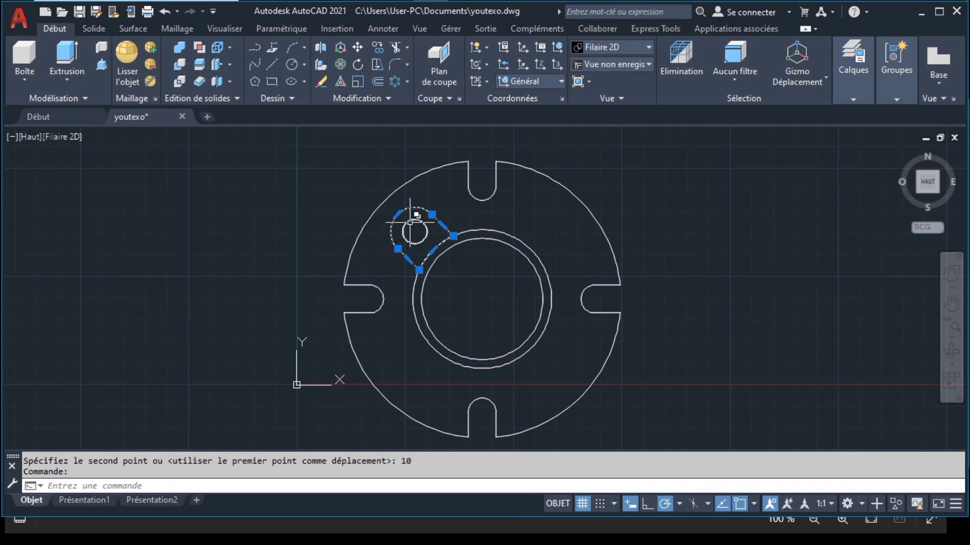
left_click(412, 228)
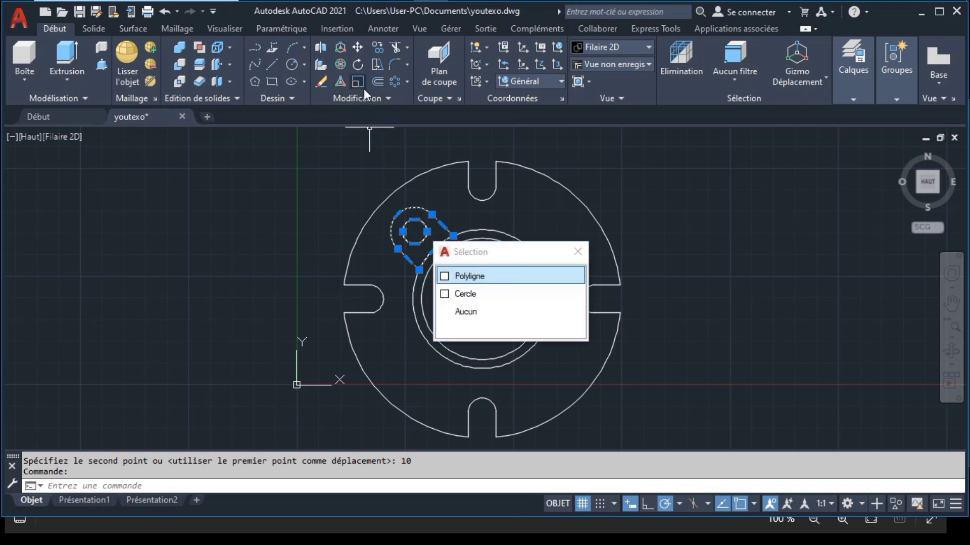
left_click(355, 62)
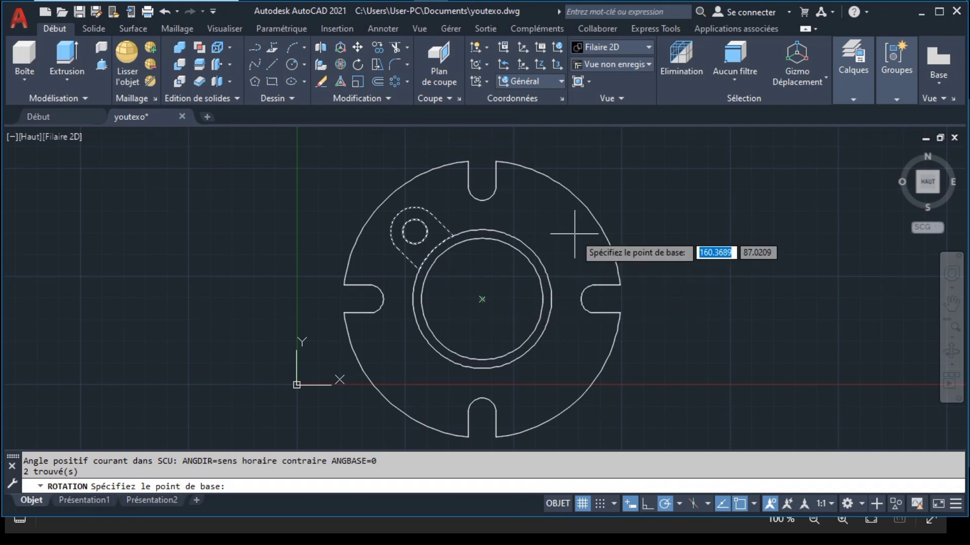
key("Escape")
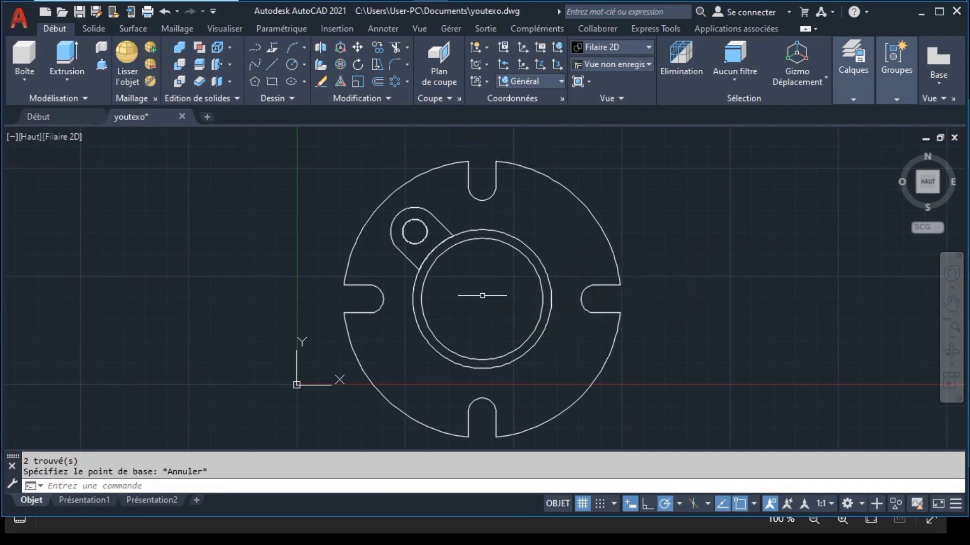
left_click(430, 216)
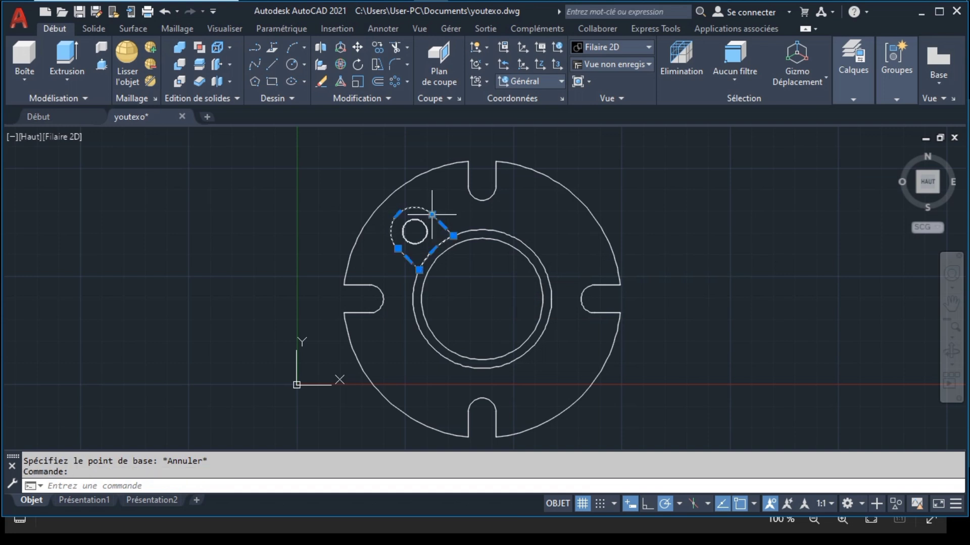
key("Escape")
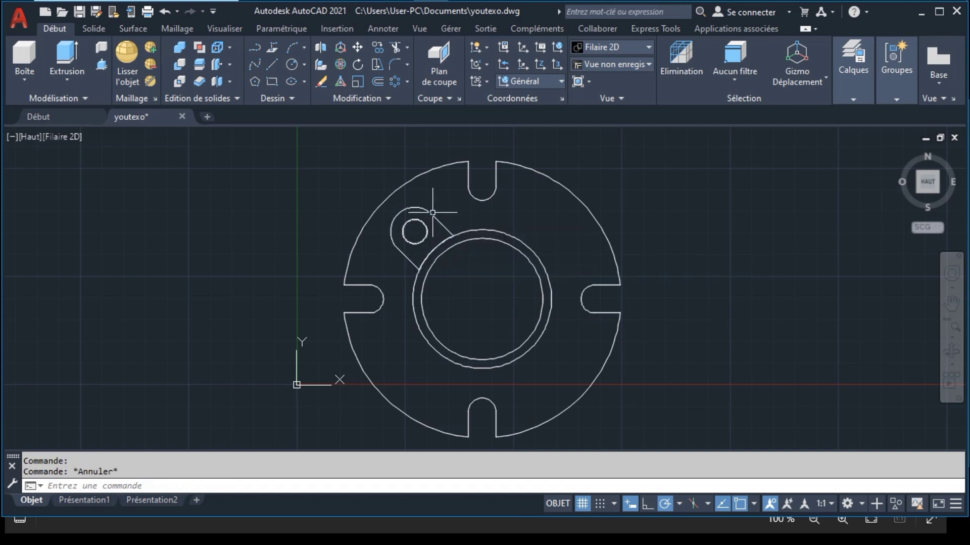
left_click(431, 213)
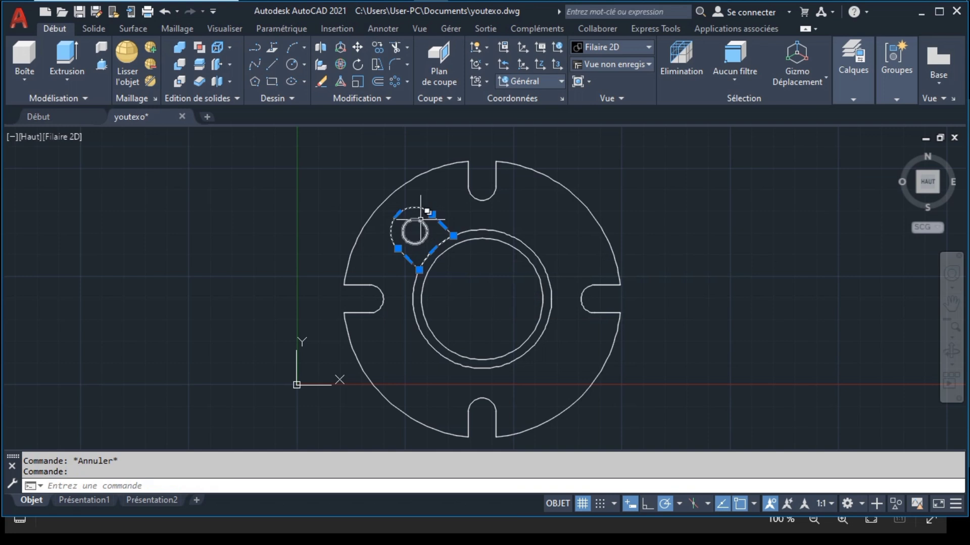
left_click(421, 219)
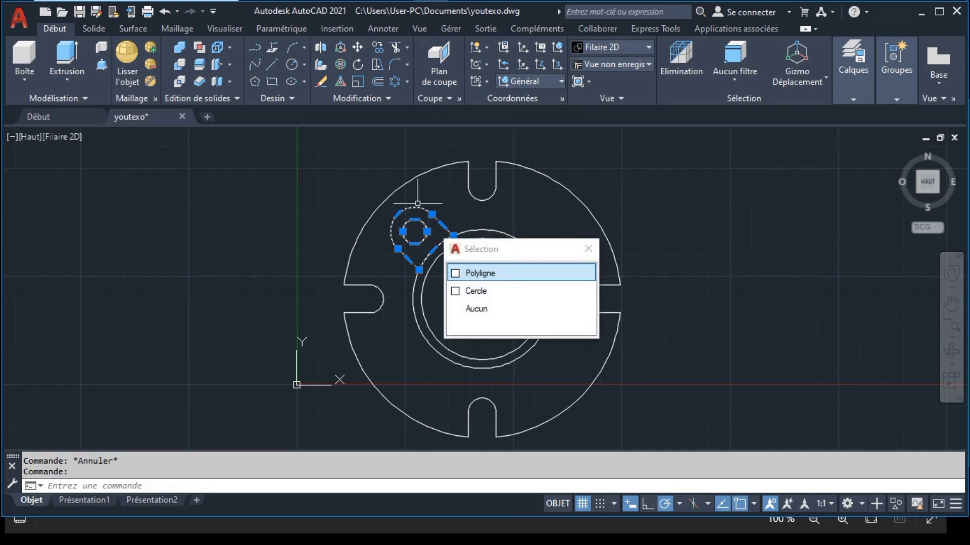
key("Escape")
left_click(397, 82)
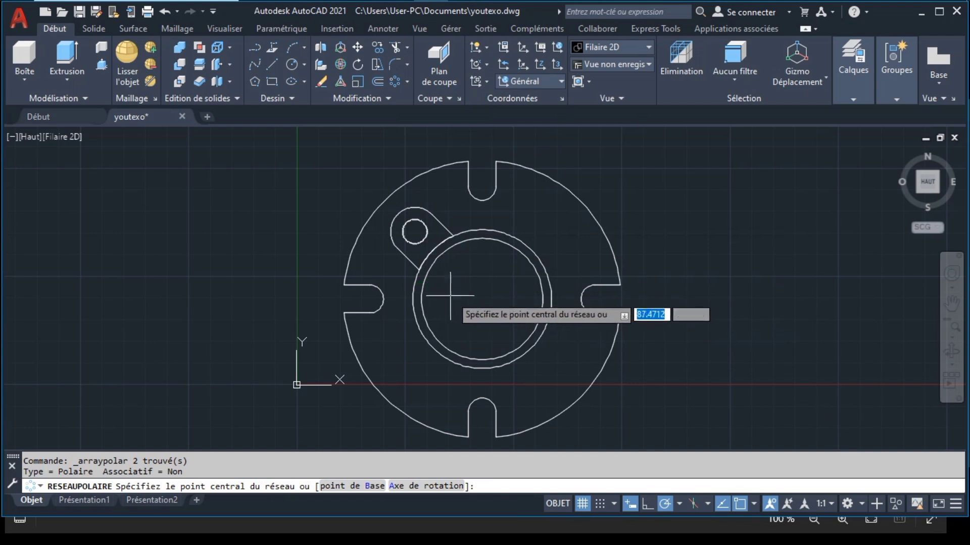
Step: Centre the polar array on the bore and set it to 4 lug copies
left_click(483, 298)
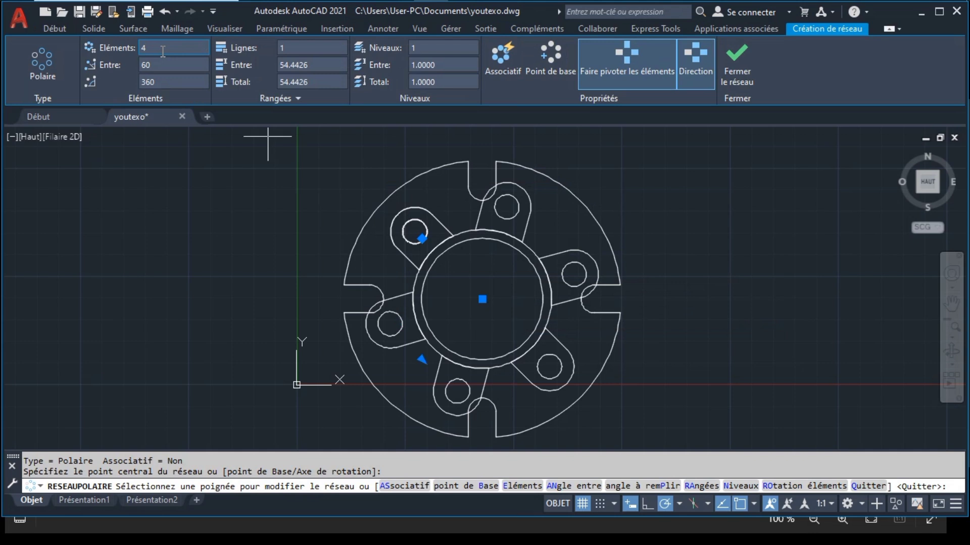
key("Return")
key("Return")
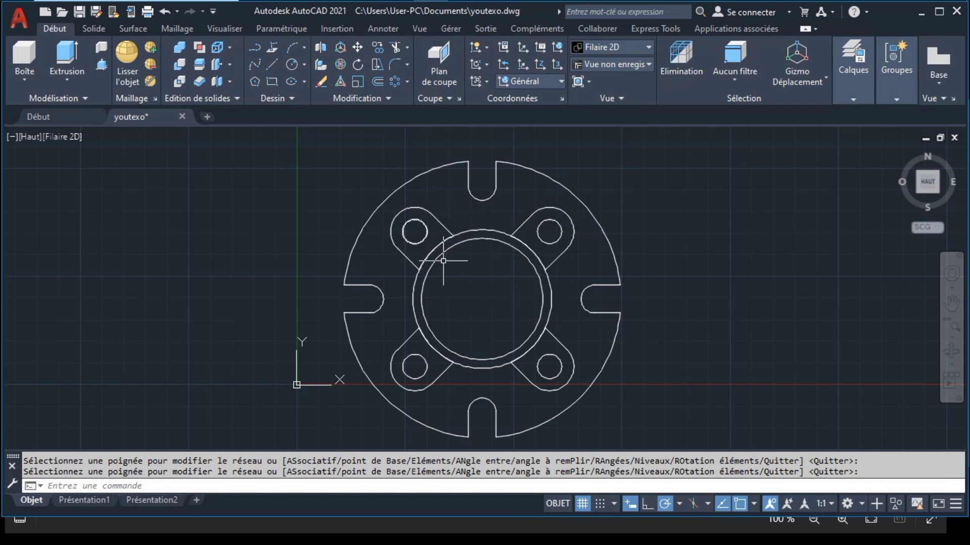
Step: Clear the selection and start a new line with its first point beside the flange
left_click(426, 233)
key("Escape")
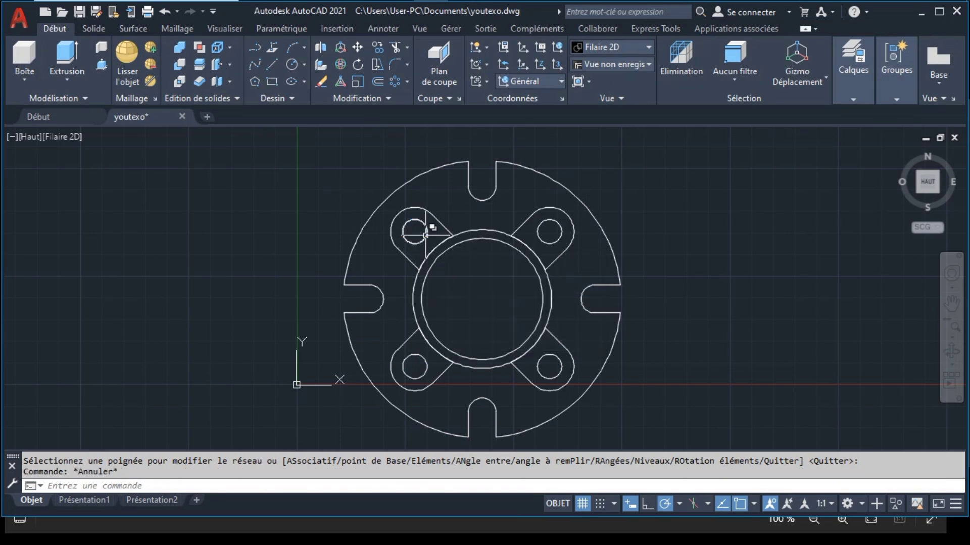
left_click(271, 65)
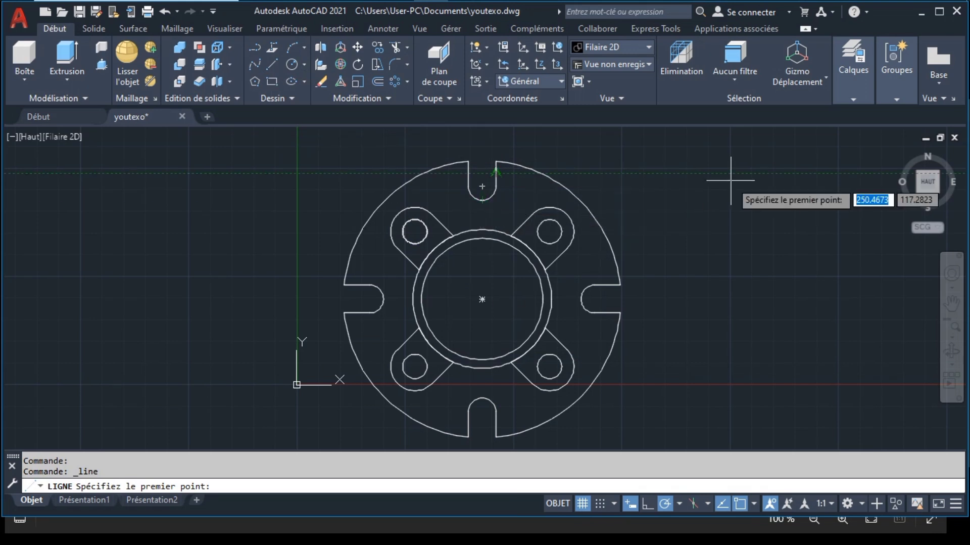
left_click(737, 137)
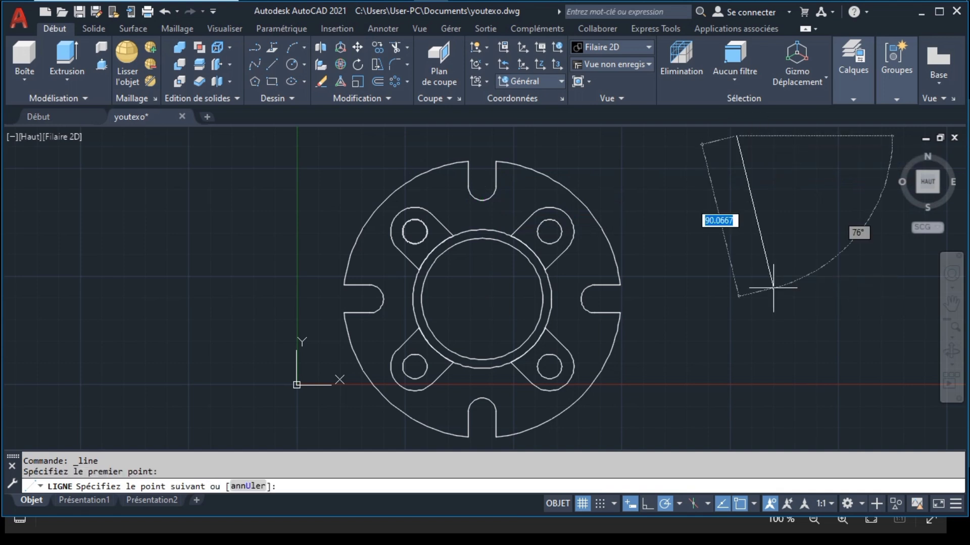
Step: Finish drawing a vertical line beside the flange
left_click(952, 303)
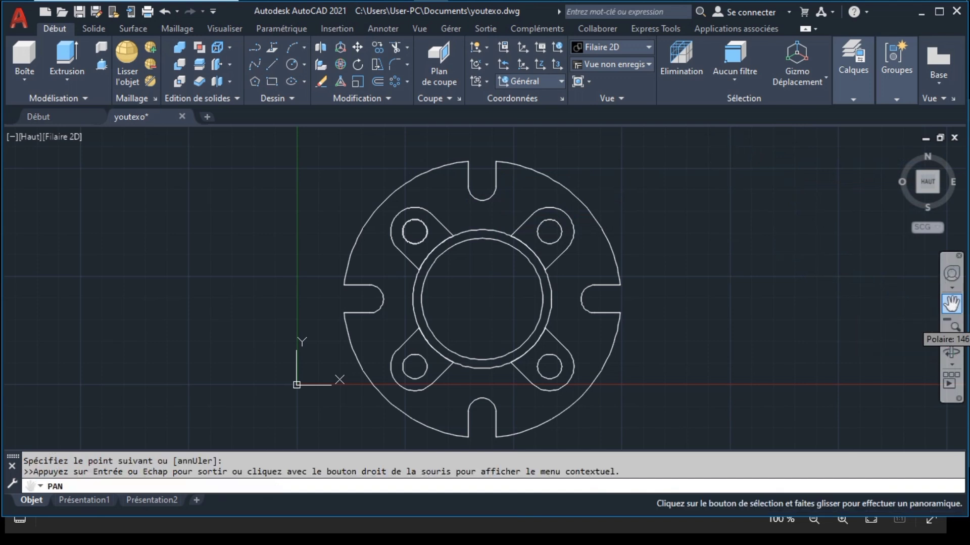
key("Escape")
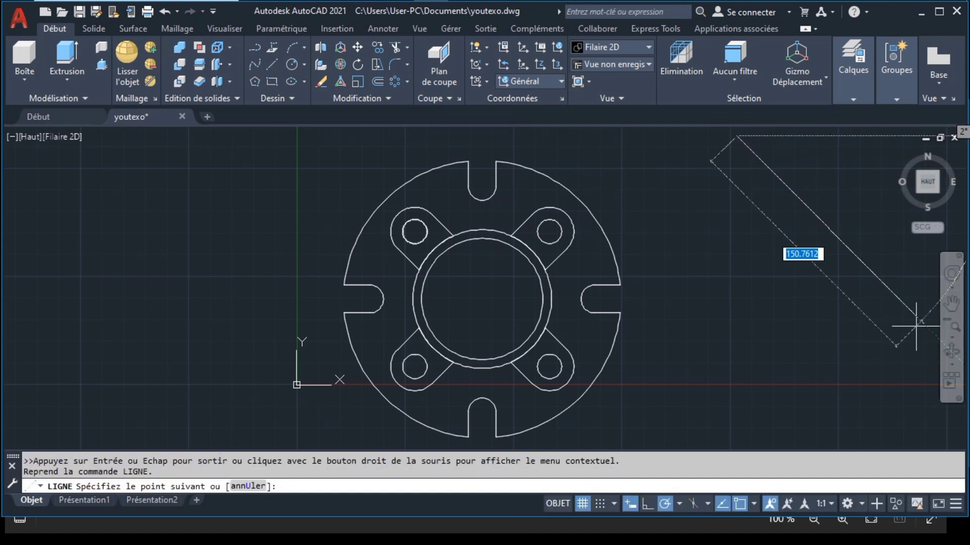
left_click(953, 326)
middle_click(791, 338)
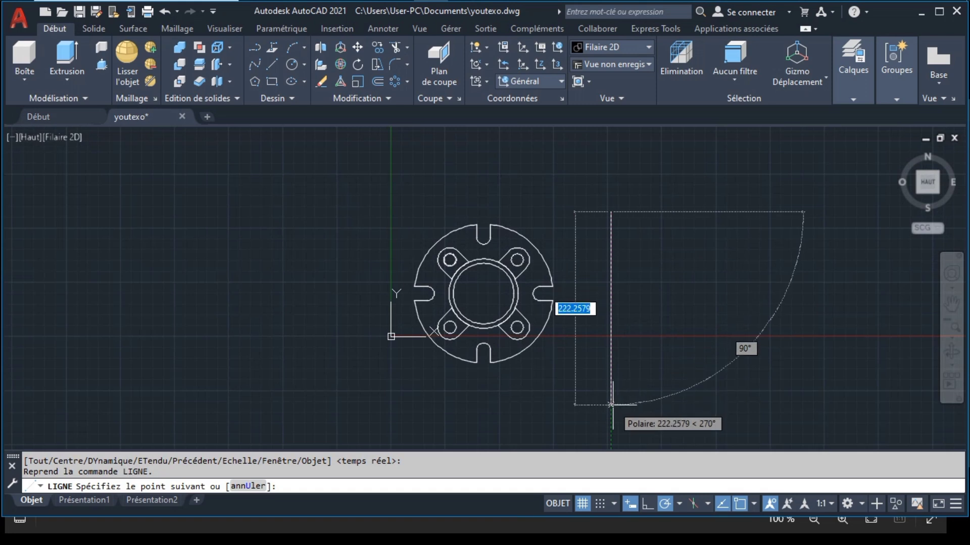
left_click(612, 404)
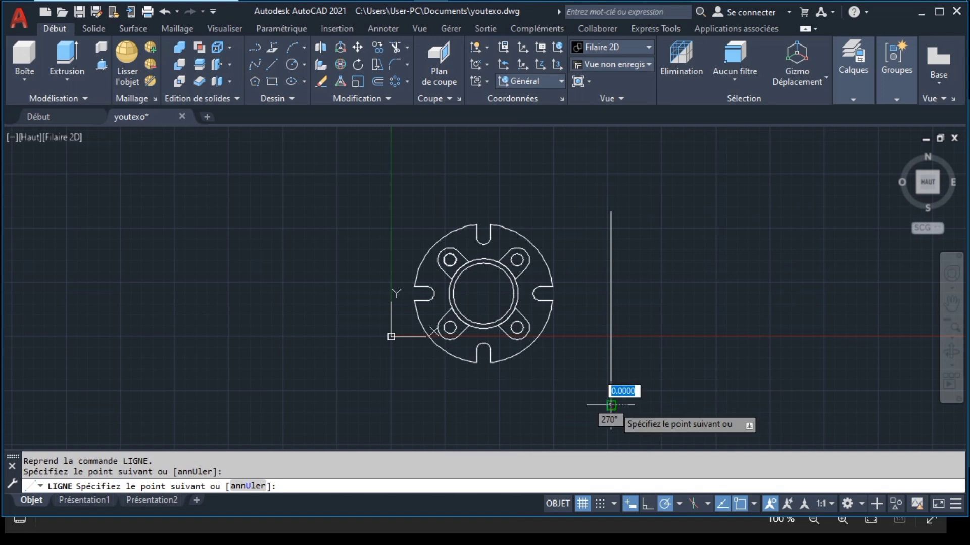
key("Return")
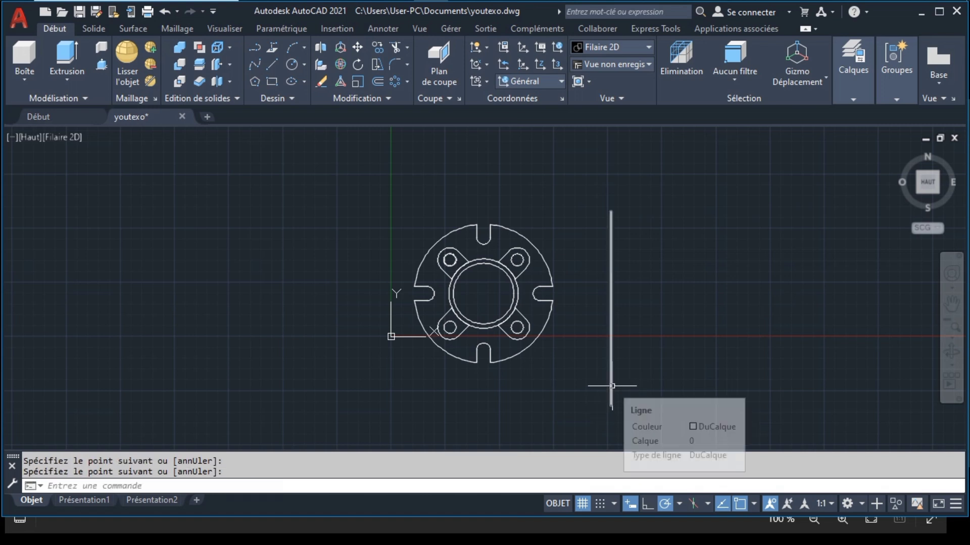
Step: Move the vertical line by its midpoint onto the flange centre
left_click(612, 386)
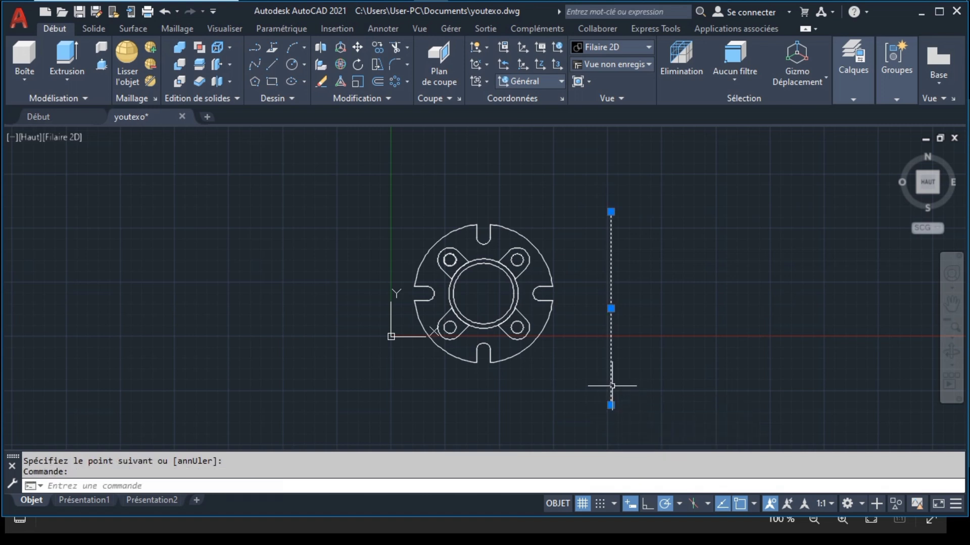
left_click(359, 47)
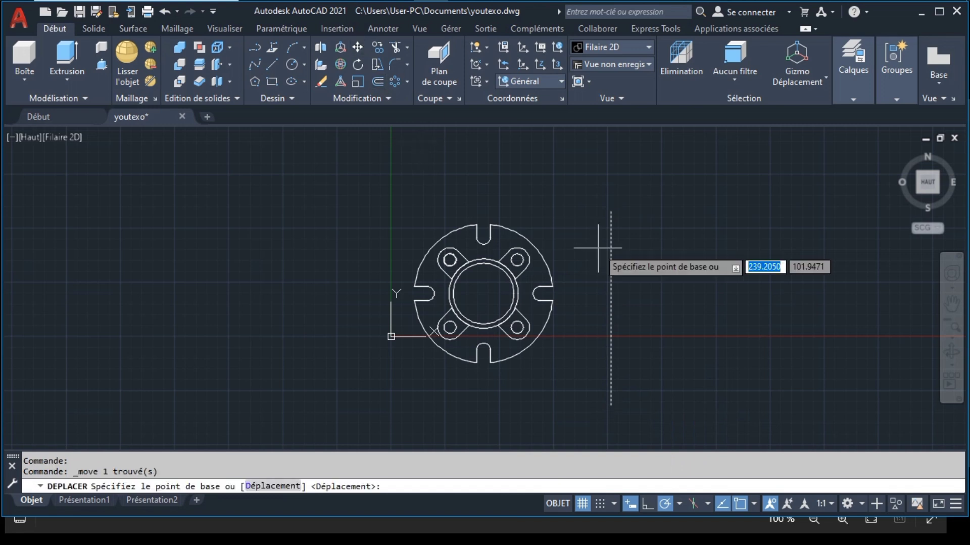
left_click(611, 317)
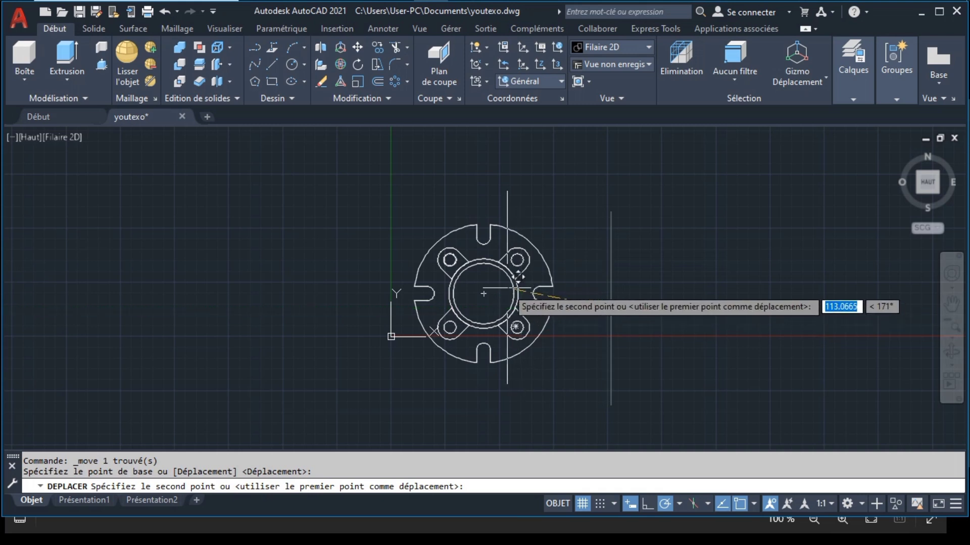
left_click(484, 294)
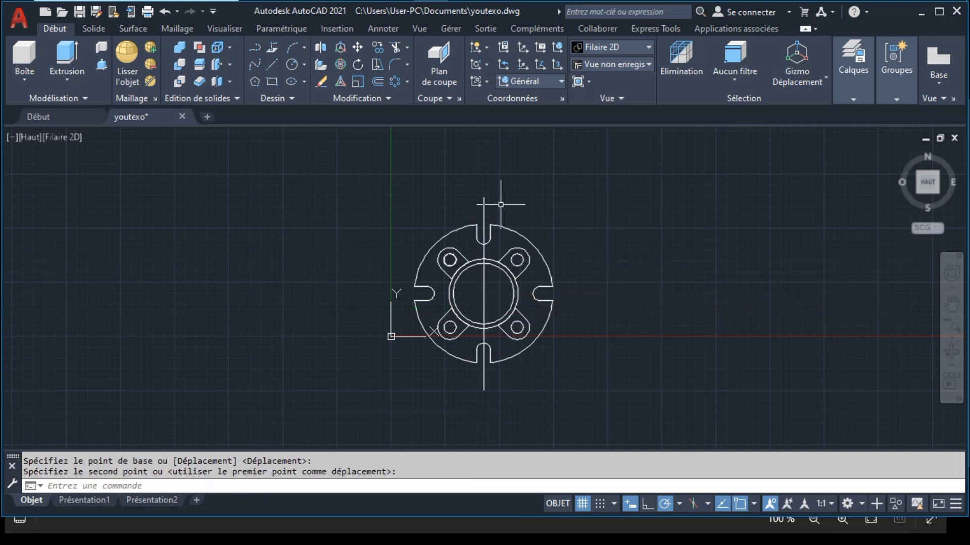
left_click(484, 200)
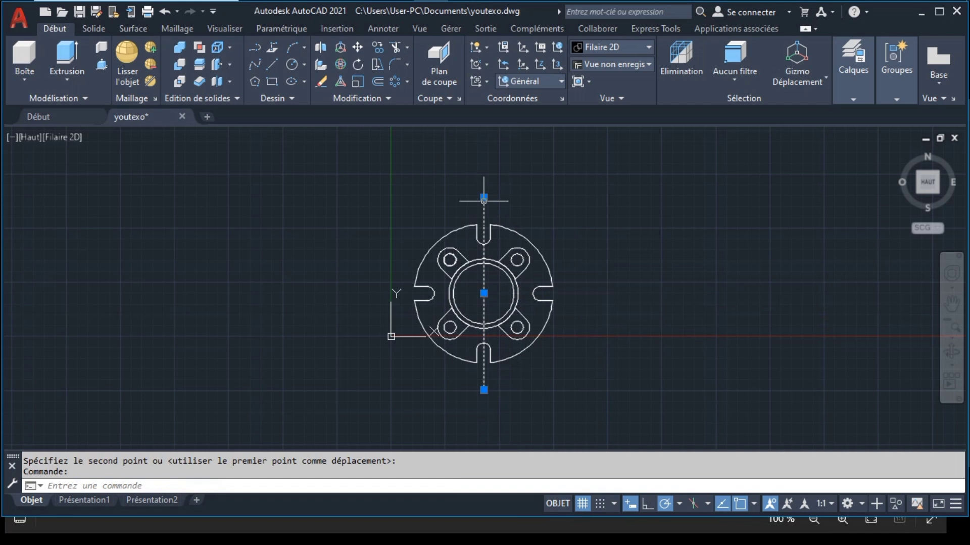
Step: Rotate a 90° copy of the centreline about the flange centre, then bring up the youtexo.png reference
left_click(359, 67)
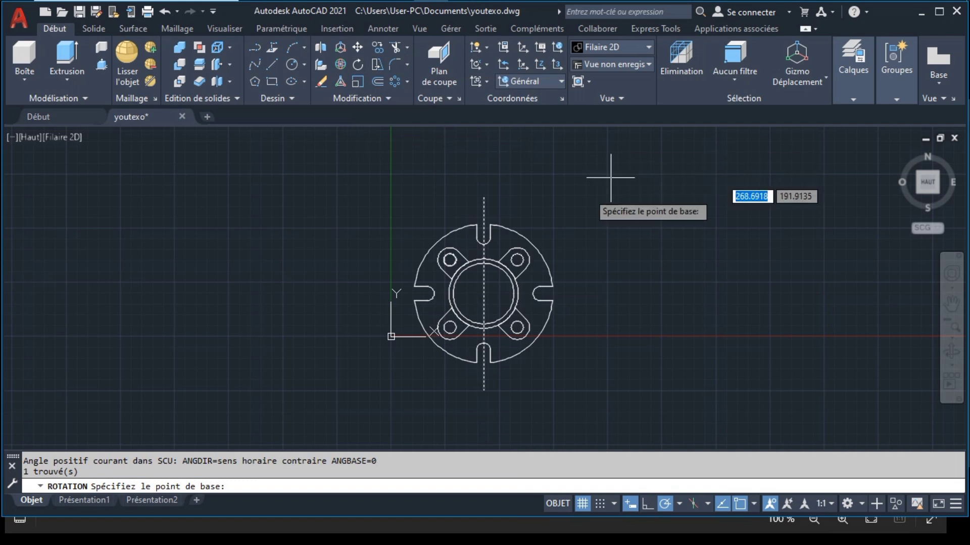
left_click(484, 293)
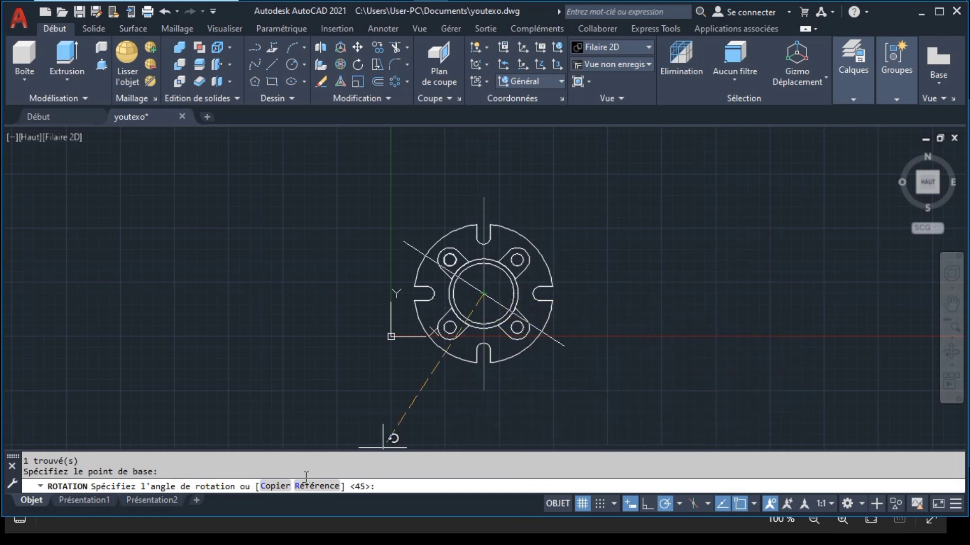
left_click(274, 486)
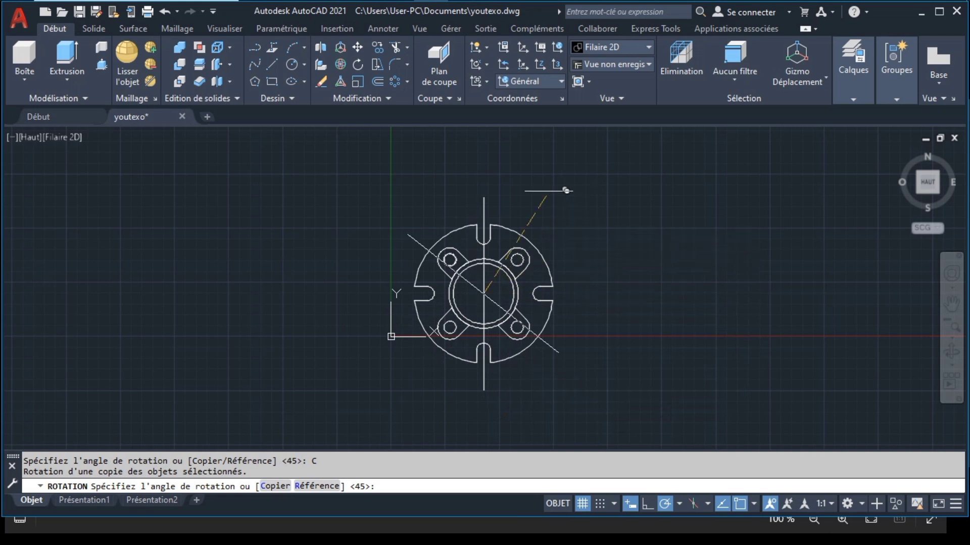
left_click(484, 155)
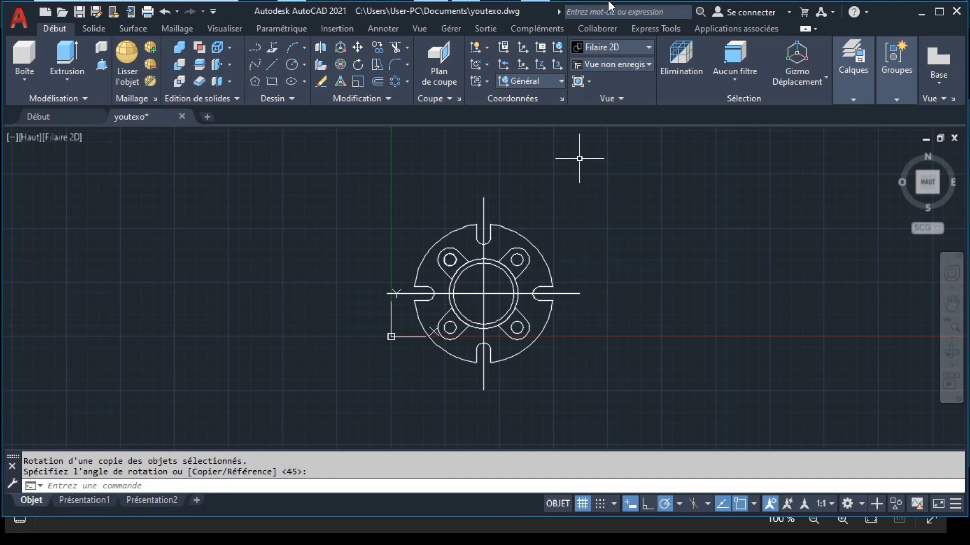
left_click(537, 7)
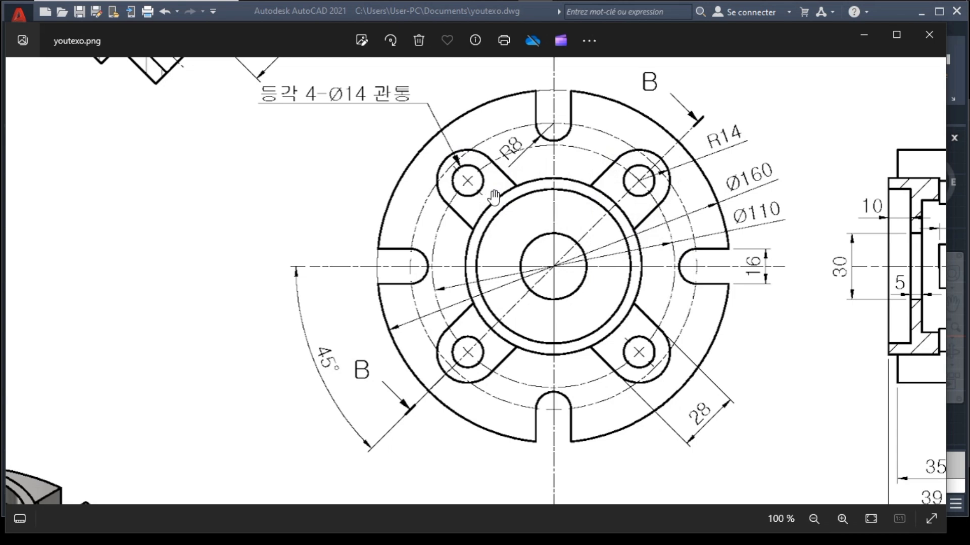
Step: Pan and zoom around youtexo.png to read the Ø160, Ø110, R14, 35 and 39 dimensions
left_click_drag(674, 261, 496, 210)
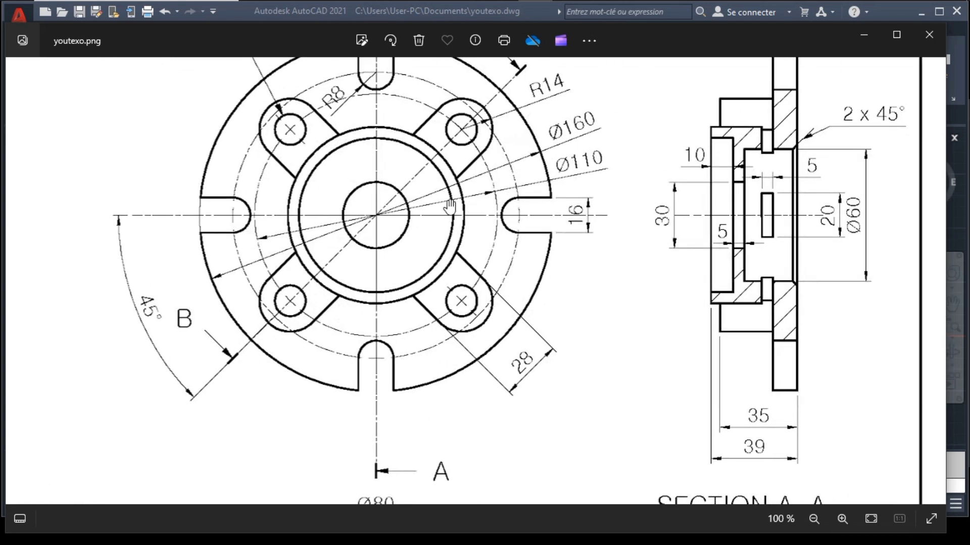
scroll(449, 206, "down", 5)
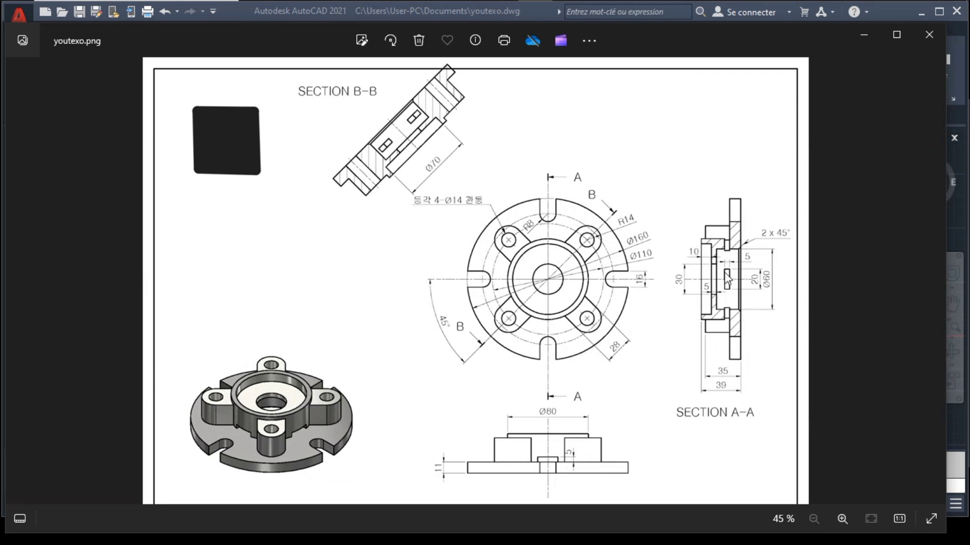
scroll(727, 278, "up", 3)
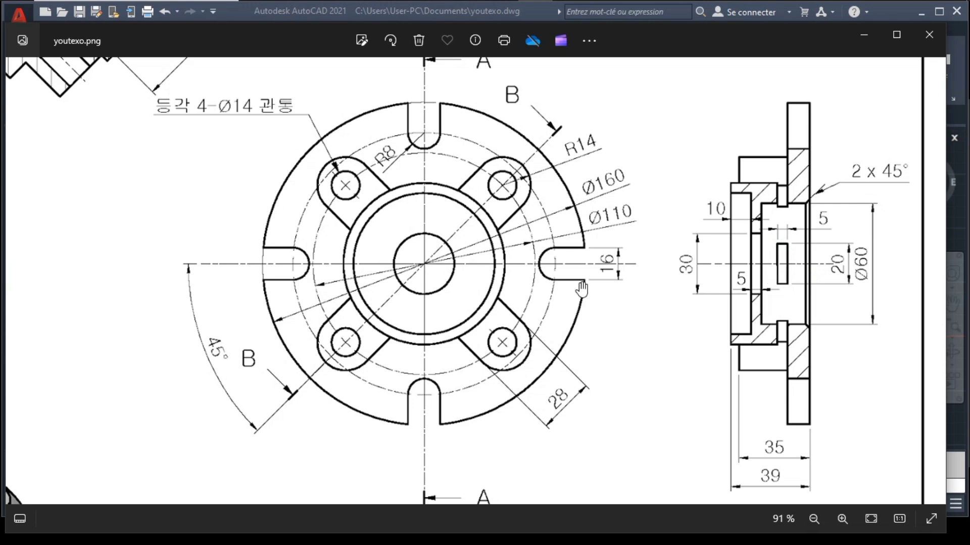
scroll(389, 302, "left", 5)
scroll(389, 302, "down", 1)
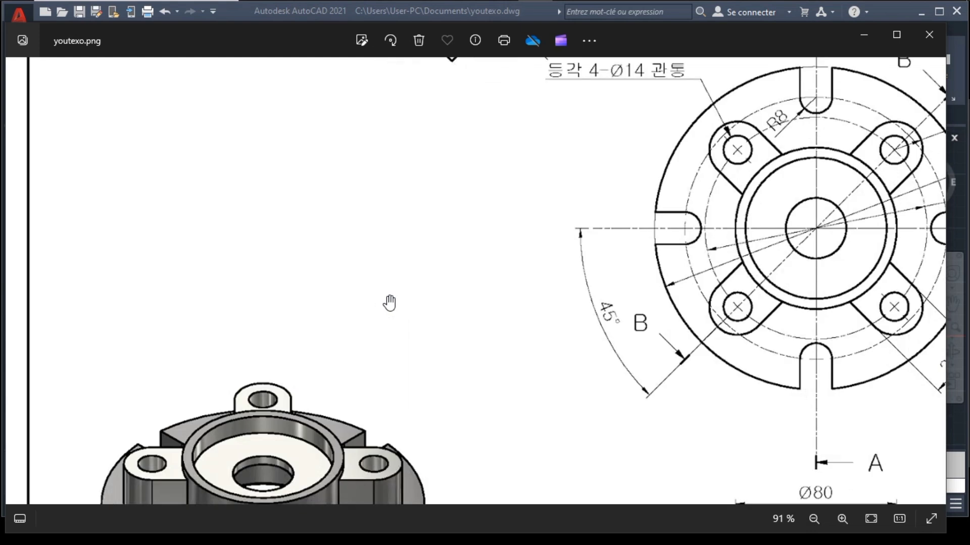
scroll(388, 301, "down", 2)
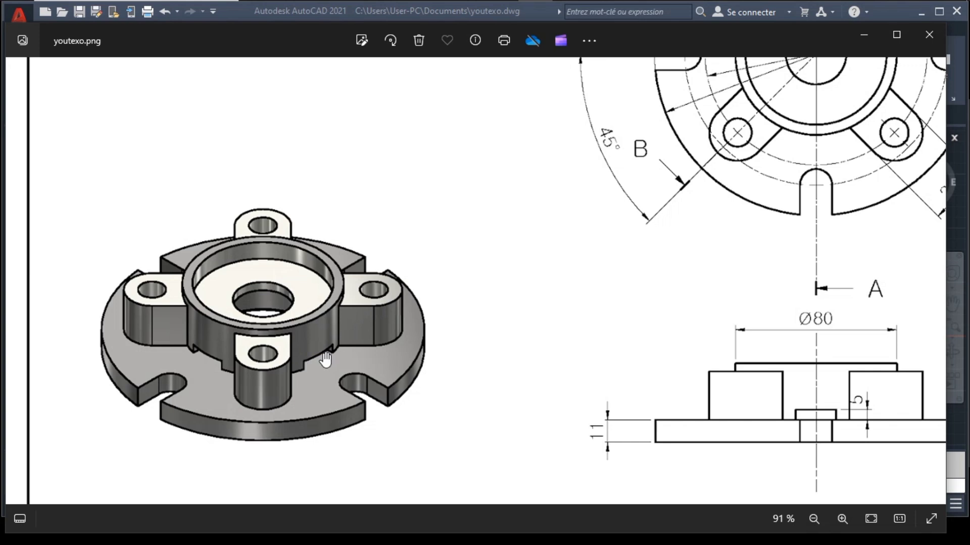
scroll(651, 260, "right", 1)
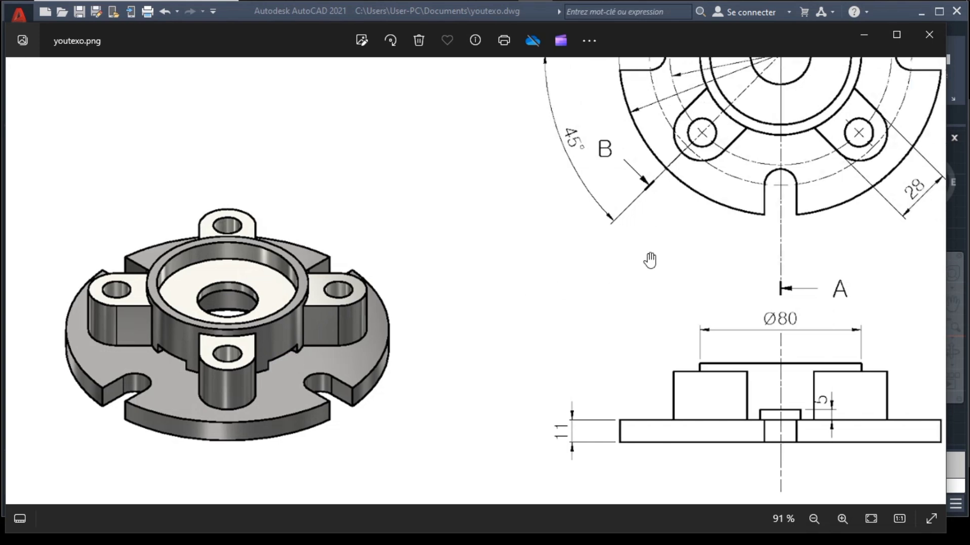
scroll(650, 260, "right", 1)
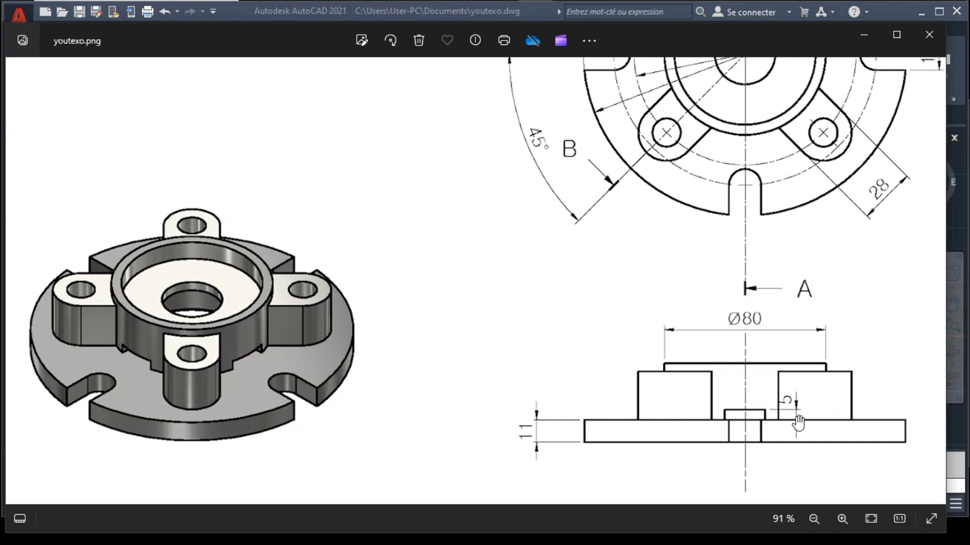
scroll(799, 420, "right", 1)
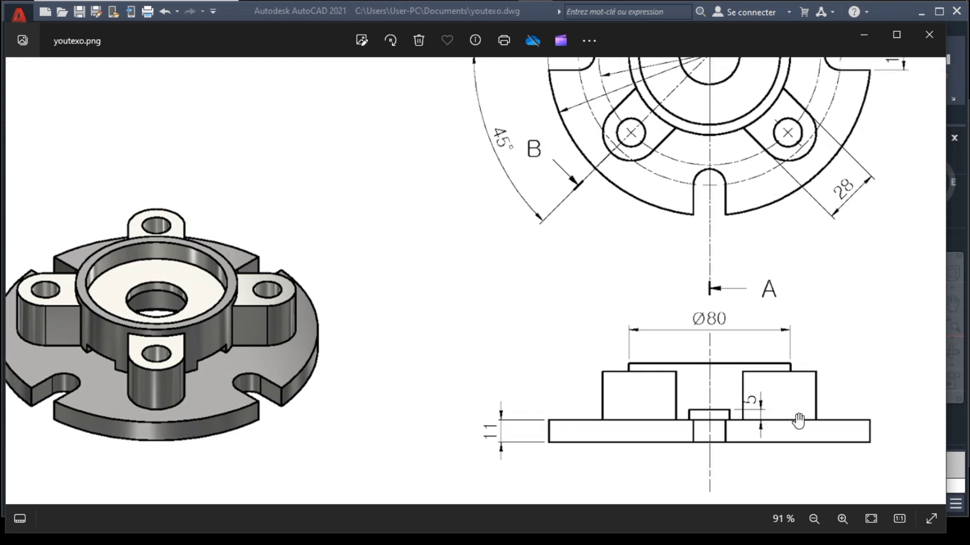
scroll(798, 421, "right", 2)
scroll(799, 420, "right", 6)
scroll(799, 421, "up", 1)
scroll(799, 420, "up", 4)
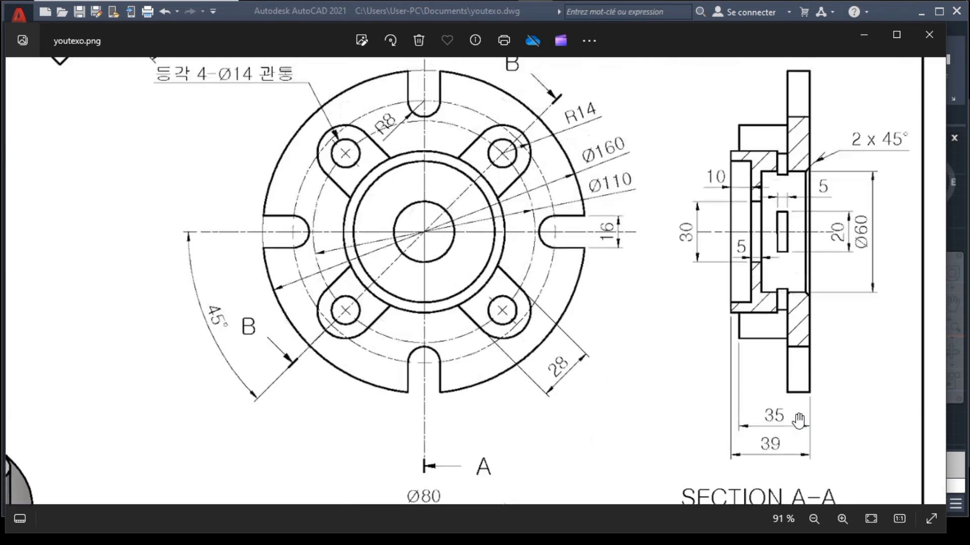
scroll(799, 421, "up", 1)
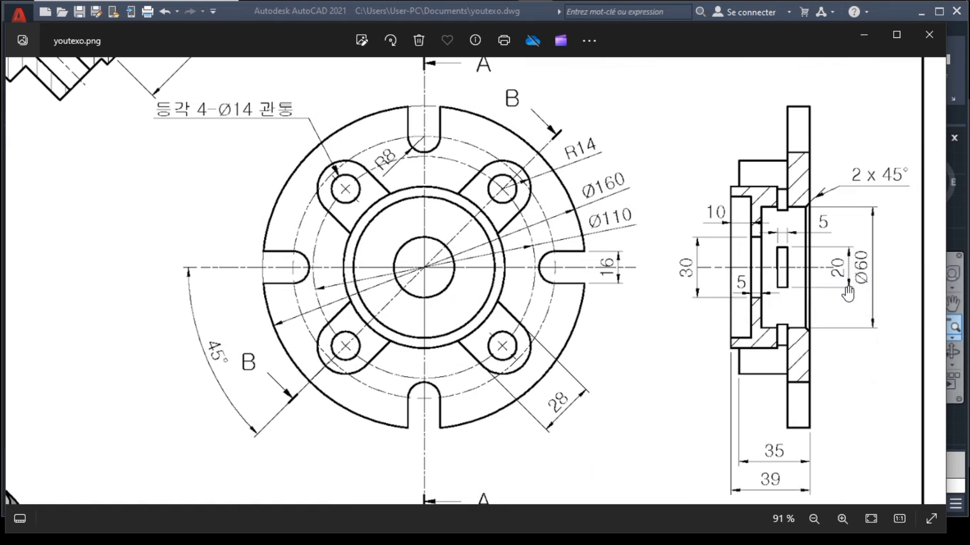
Step: Draw a 20 by 5 rectangle to the left of the flange
left_click(428, 6)
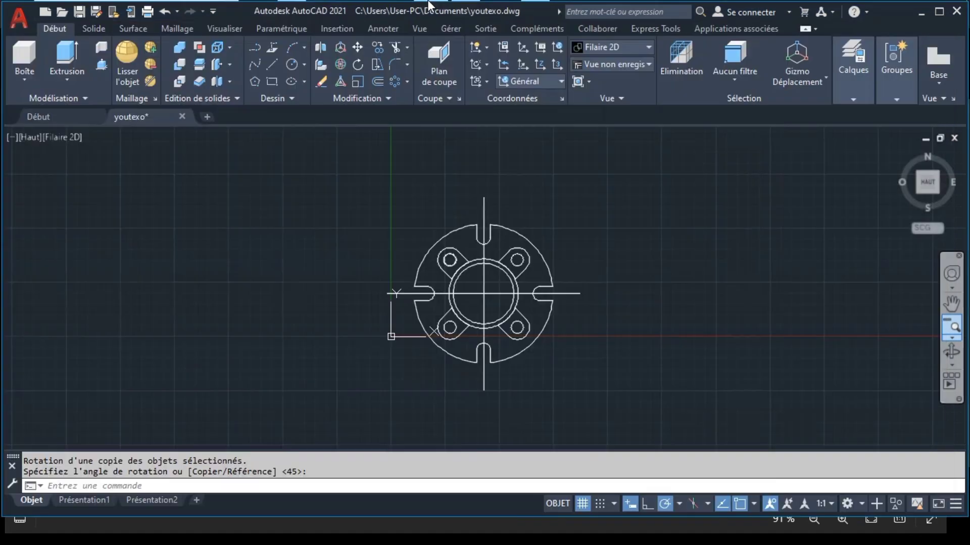
left_click(273, 81)
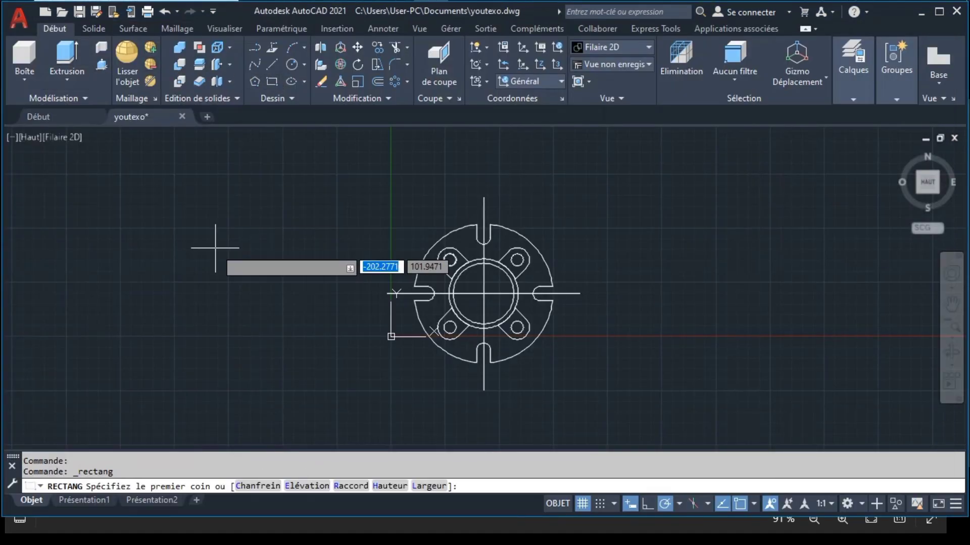
left_click(192, 239)
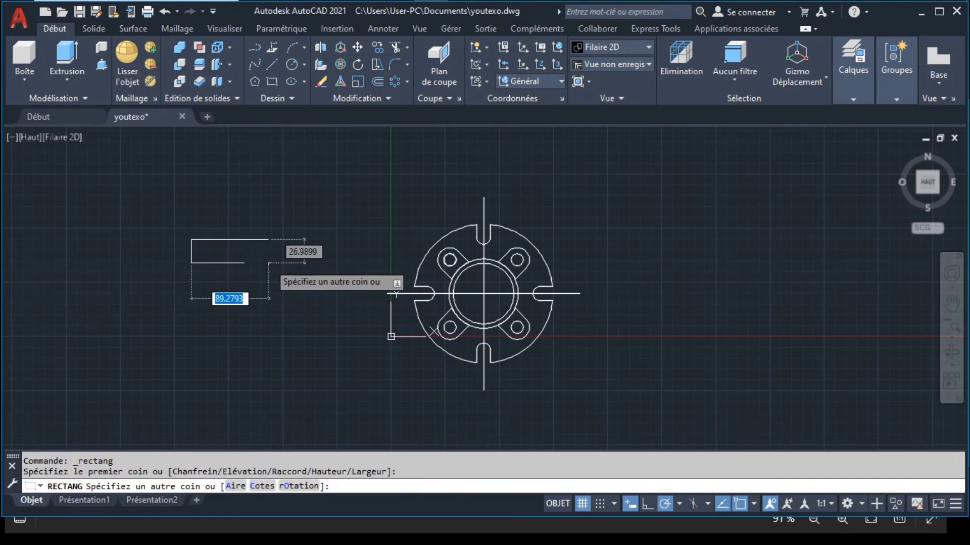
type("20")
key("Tab")
type("5")
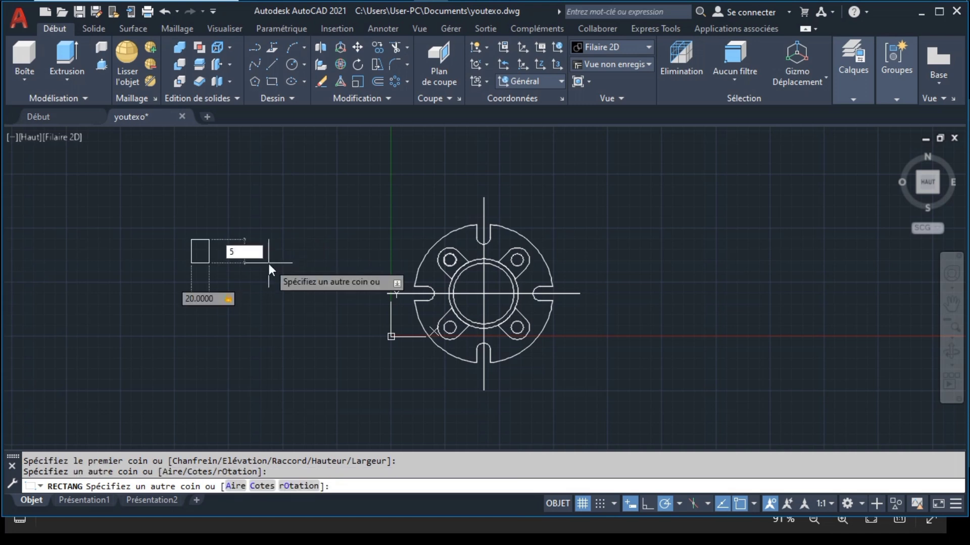
key("Return")
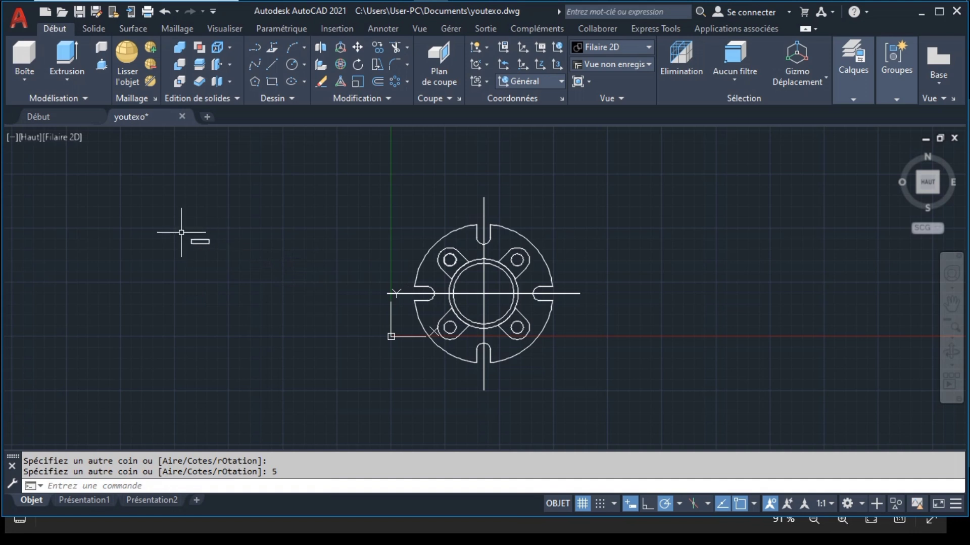
Step: Move the small rectangle onto the top end of the vertical centre line
left_click(195, 241)
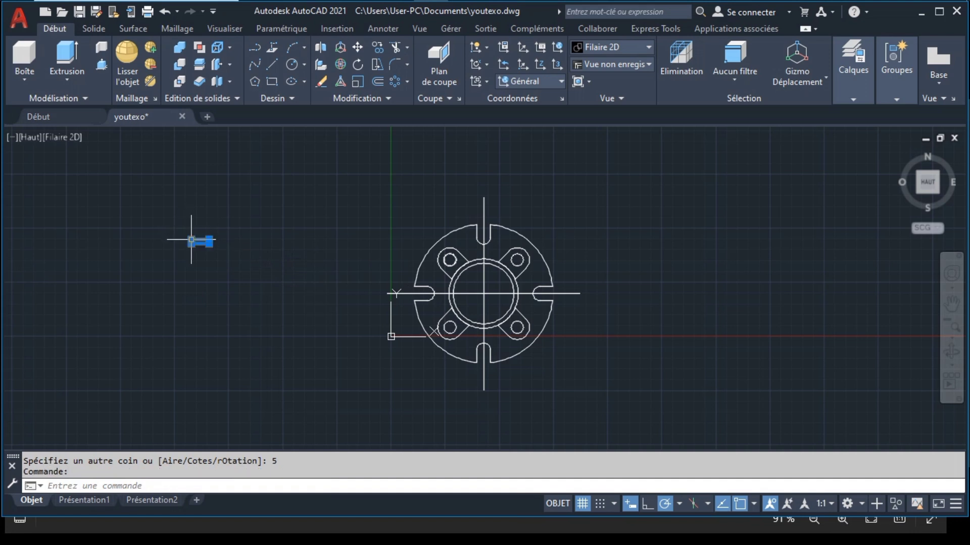
left_click(357, 48)
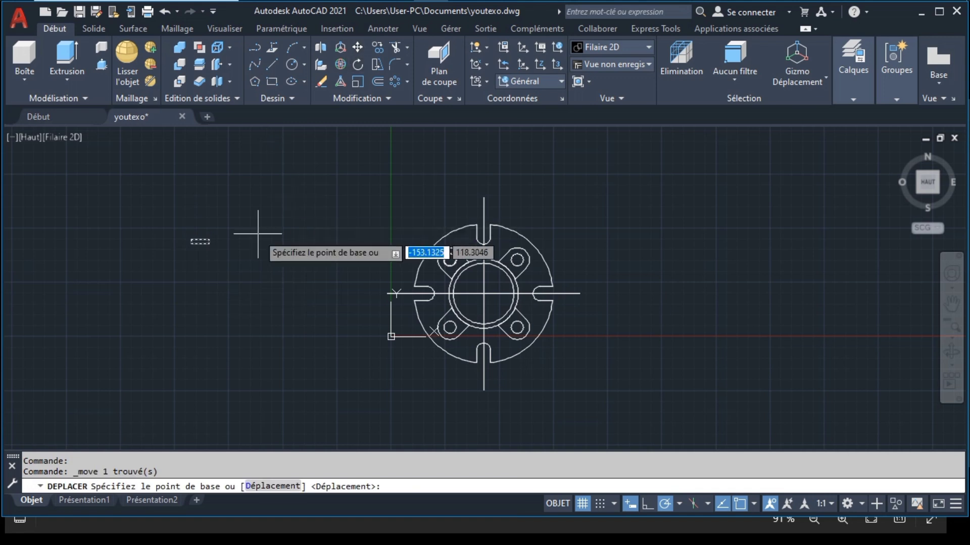
left_click(199, 241)
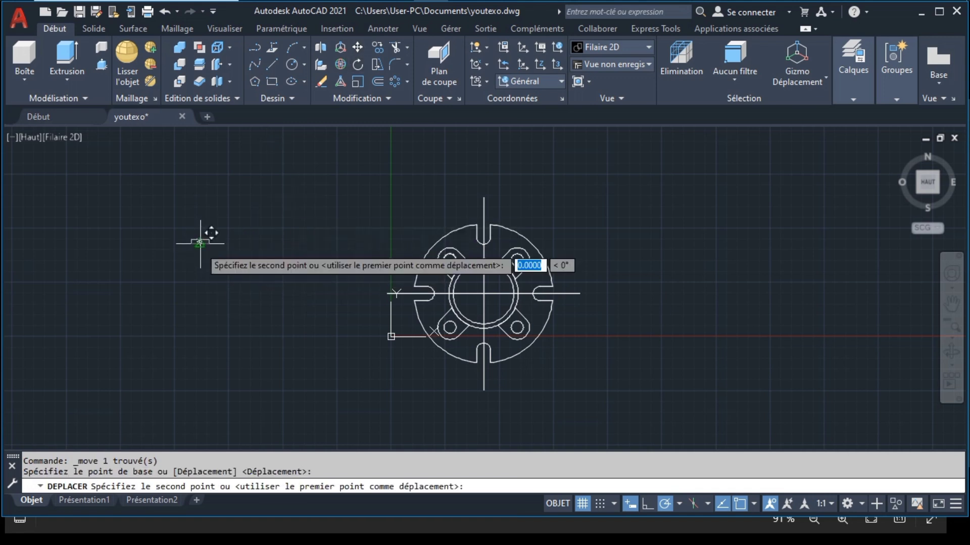
left_click(484, 195)
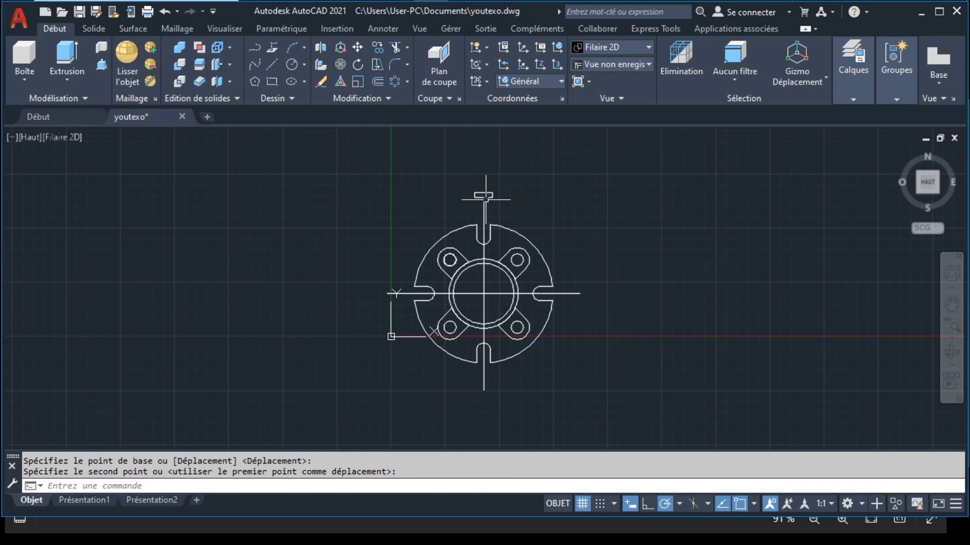
scroll(486, 199, "up", 2)
scroll(486, 199, "up", 3)
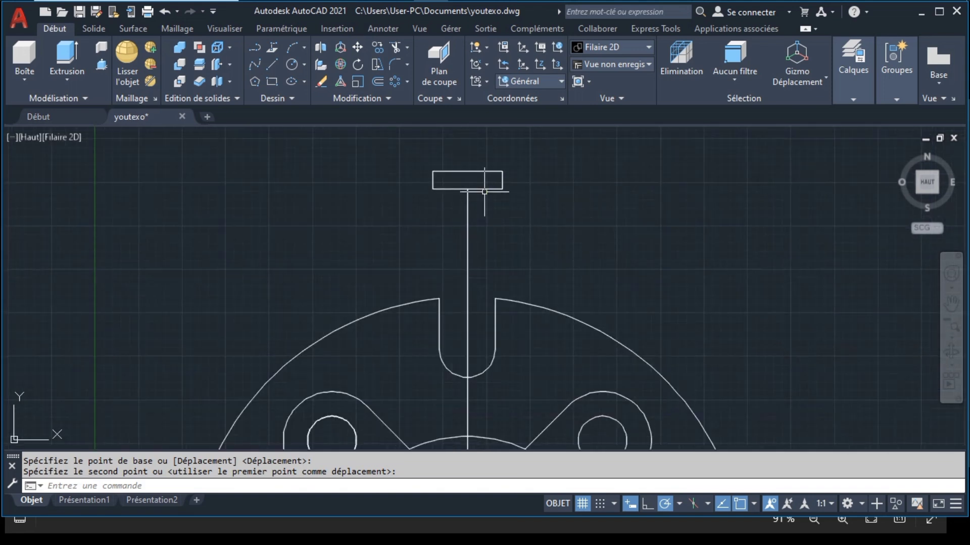
Step: Make a 90° rotated upright copy of the small rectangle
left_click(484, 191)
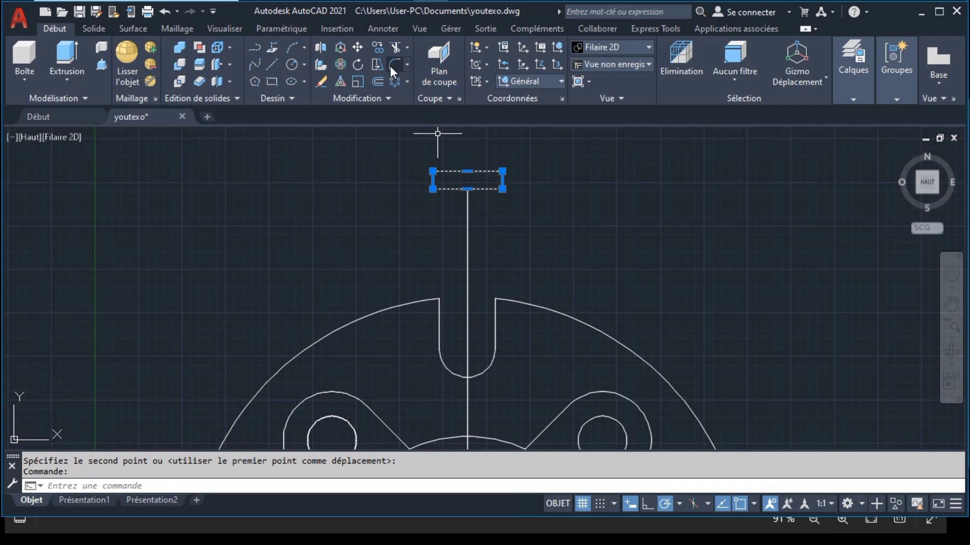
left_click(358, 65)
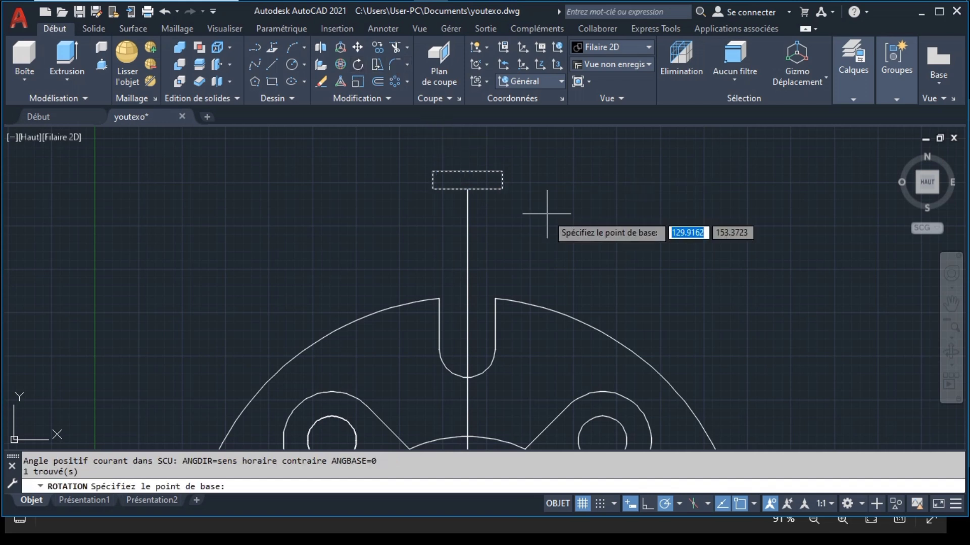
left_click(503, 189)
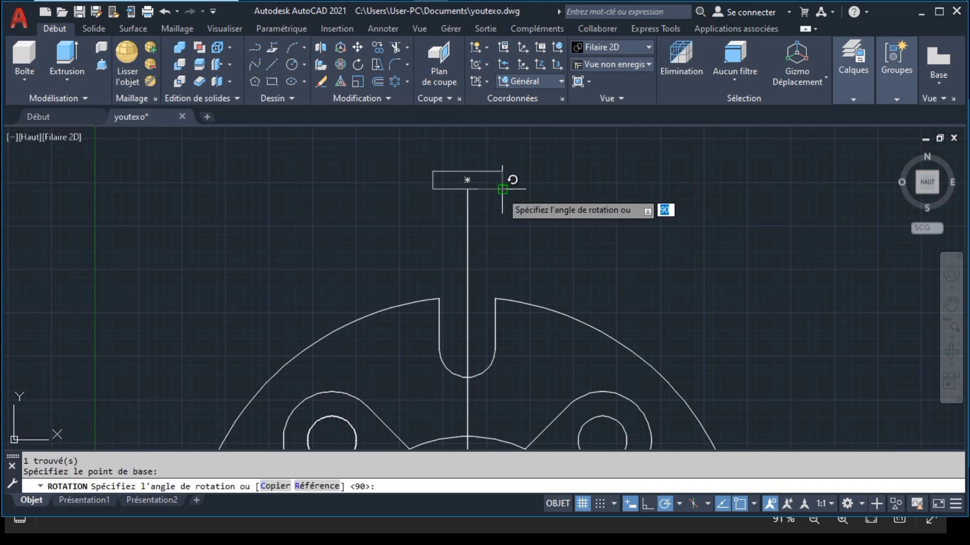
left_click(270, 486)
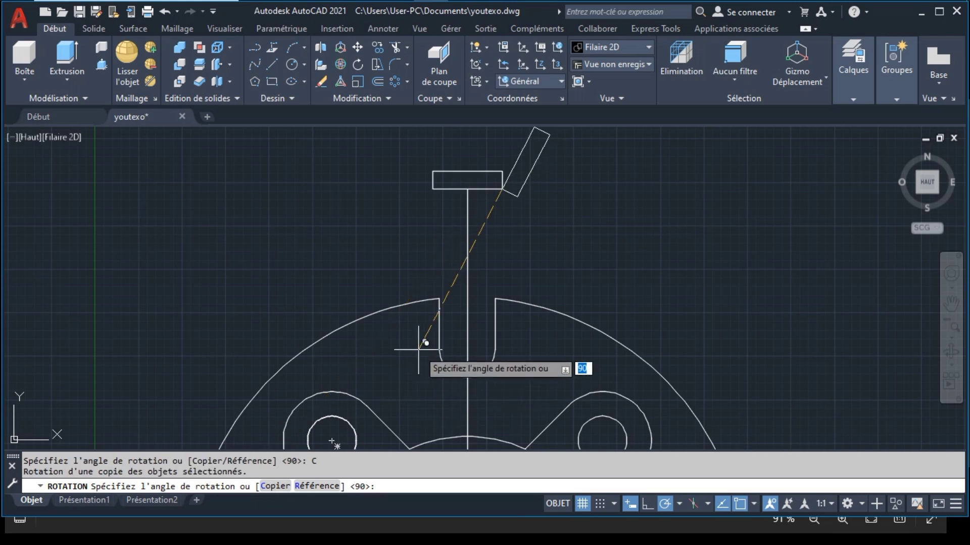
left_click(502, 250)
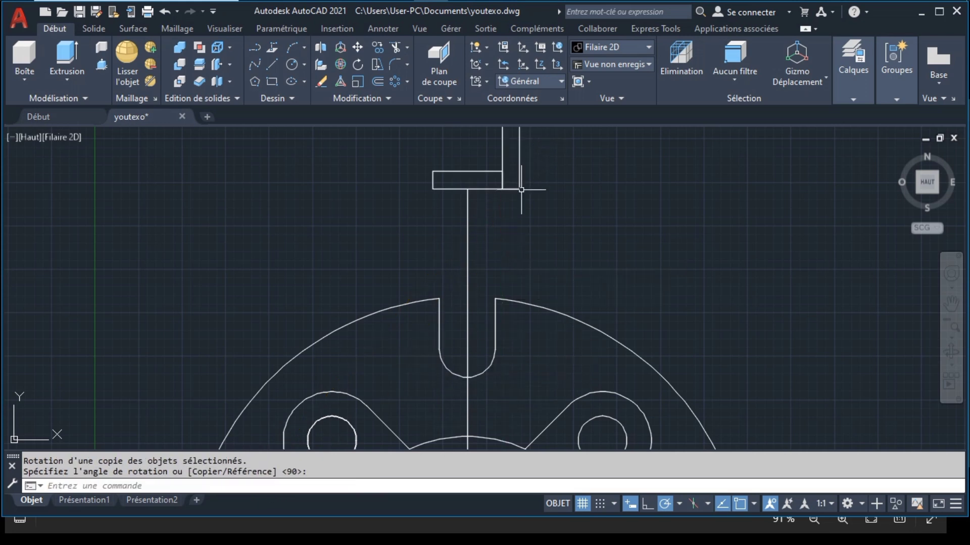
Step: Move the upright copy to the left end of the horizontal centre line
left_click(359, 48)
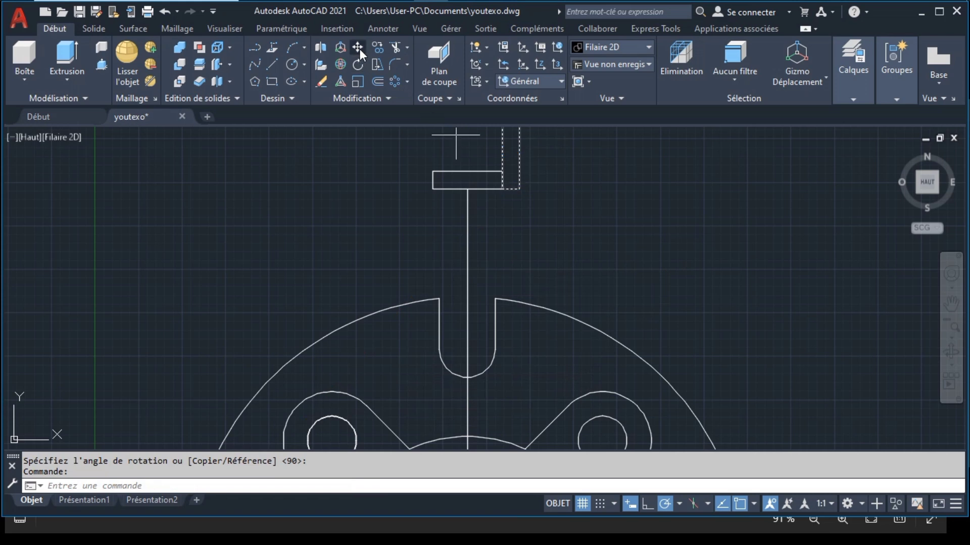
left_click(510, 153)
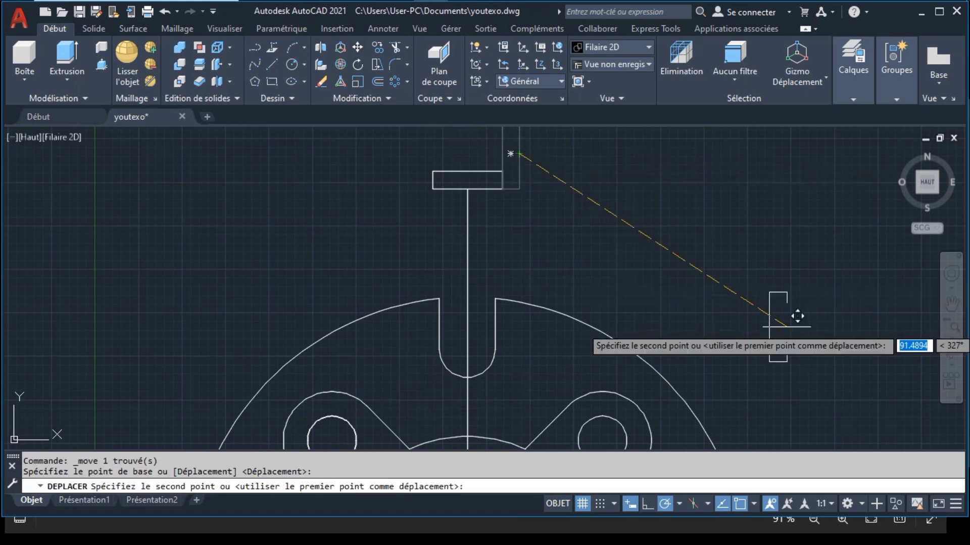
left_click(952, 303)
left_click_drag(448, 374, 559, 223)
key("Escape")
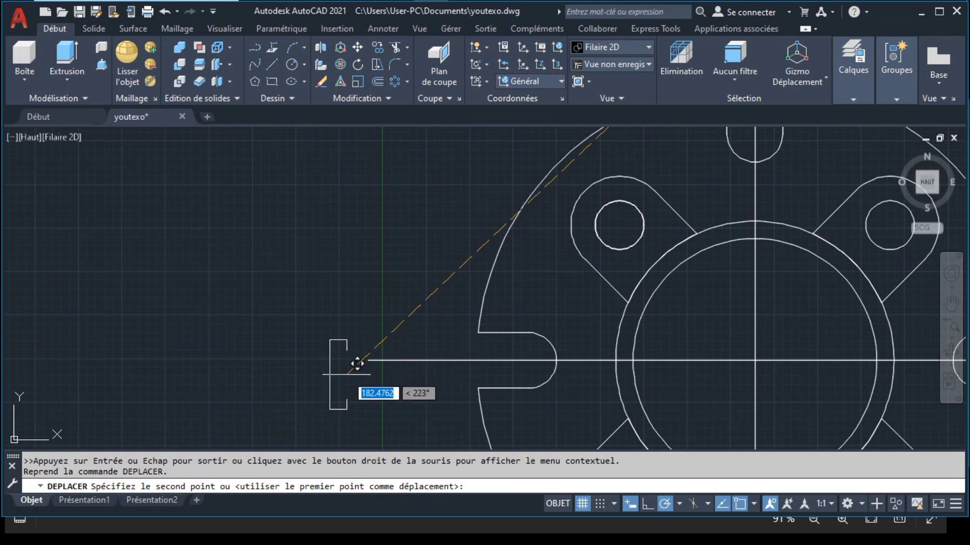
left_click(368, 360)
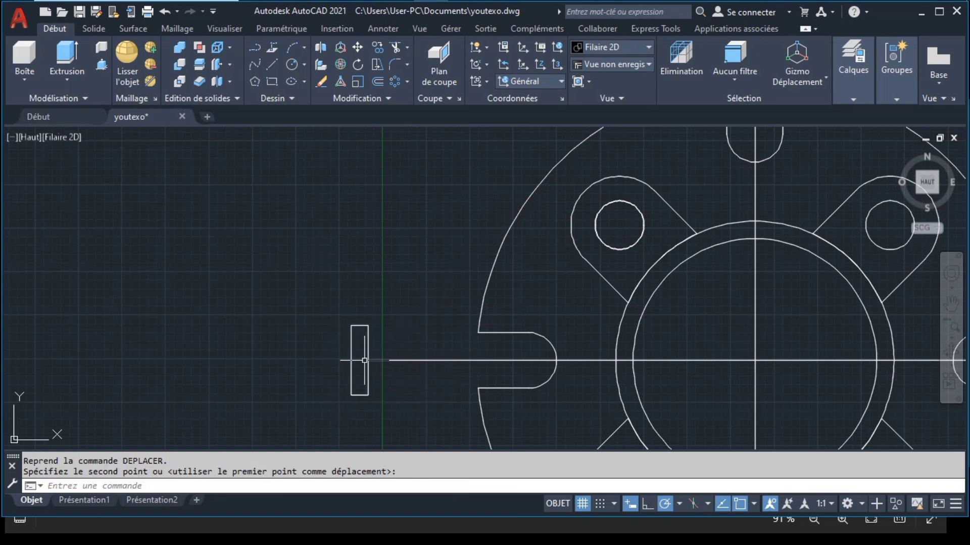
scroll(581, 327, "down", 5)
Step: Zoom to the drawing extents, then bring the youtexo.png reference image to the front
scroll(627, 314, "down", 5)
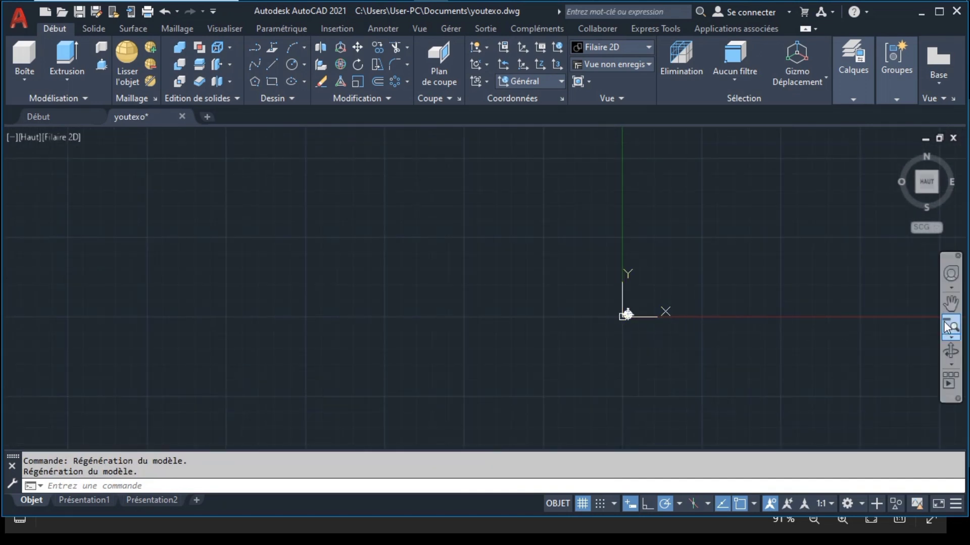
left_click(949, 337)
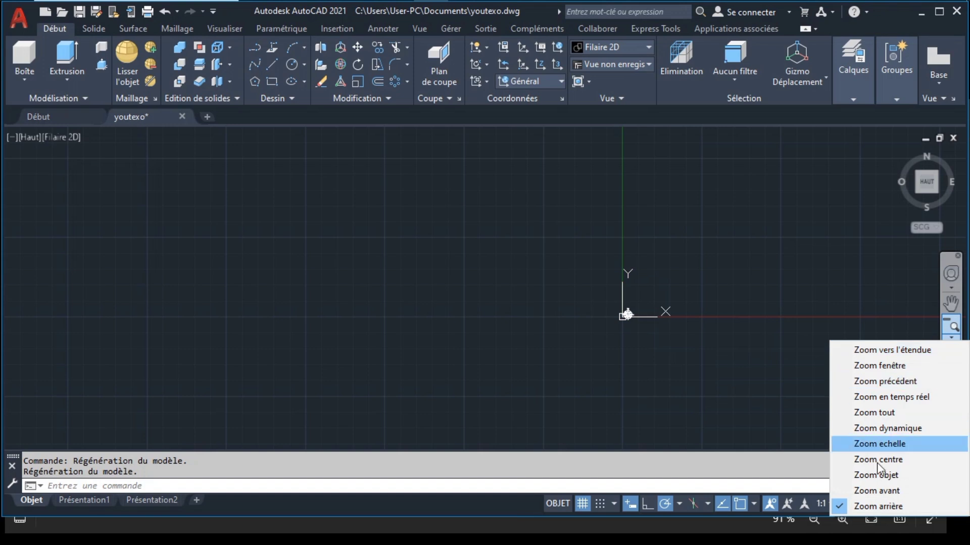
left_click(888, 354)
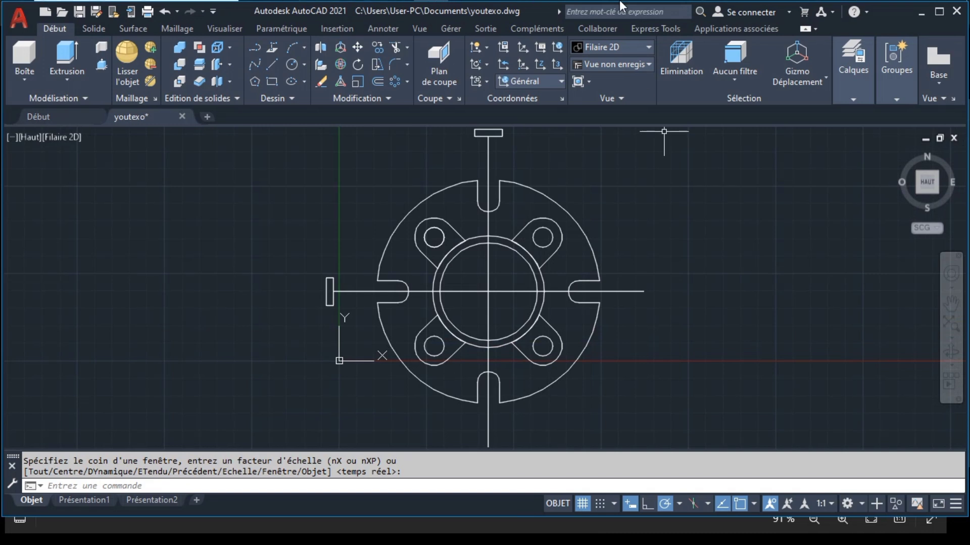
left_click(534, 6)
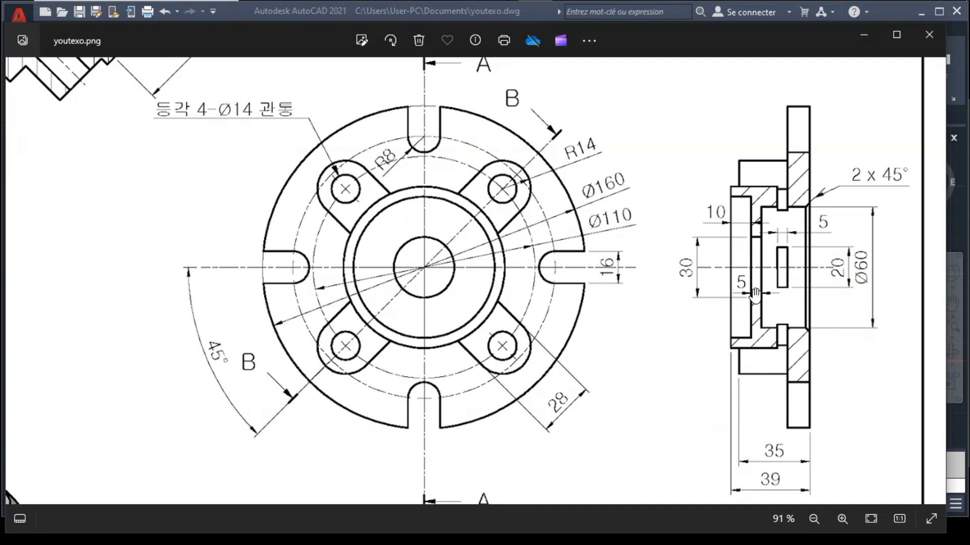
Step: Pan around the reference image's flange and lower views, then go back to AutoCAD
mouse_move(663, 270)
left_mouse_down()
mouse_move(723, 253)
mouse_move(726, 341)
mouse_move(714, 178)
mouse_move(672, 109)
left_mouse_up()
mouse_move(624, 261)
left_mouse_down()
mouse_move(559, 188)
mouse_move(622, 141)
mouse_move(748, 89)
mouse_move(706, 126)
mouse_move(681, 129)
mouse_move(578, 191)
mouse_move(462, 206)
left_mouse_up()
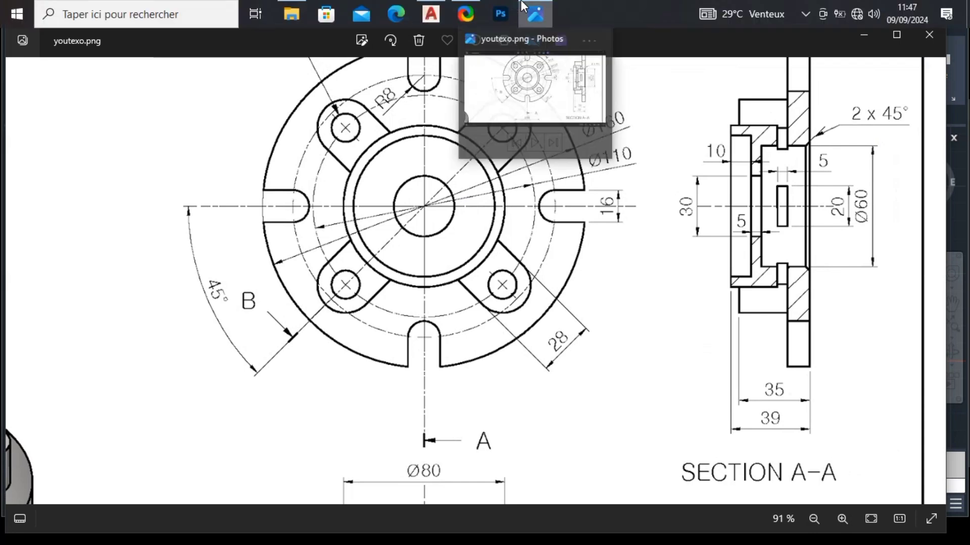
left_click(431, 12)
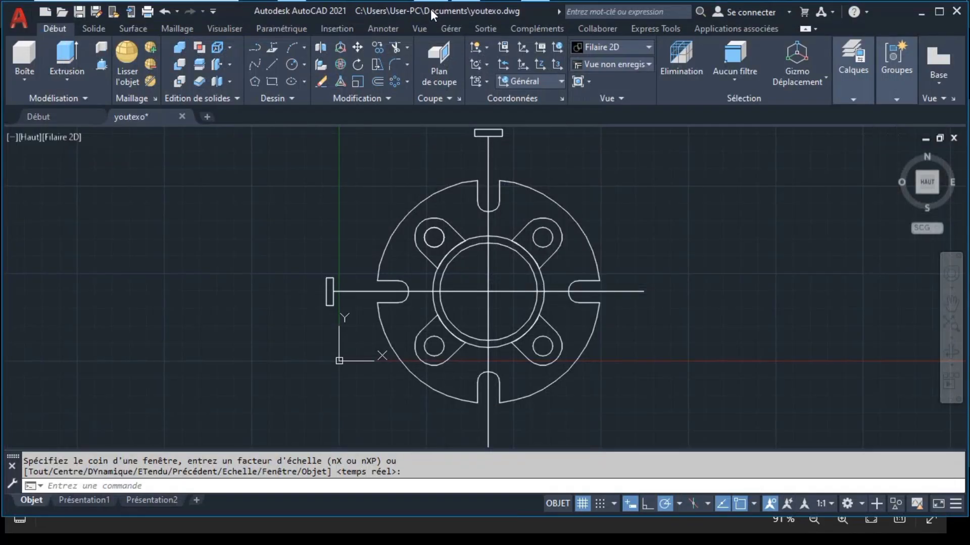
Step: Move the four-slot outer outline 250 units right and frame both parts in view
left_click(532, 188)
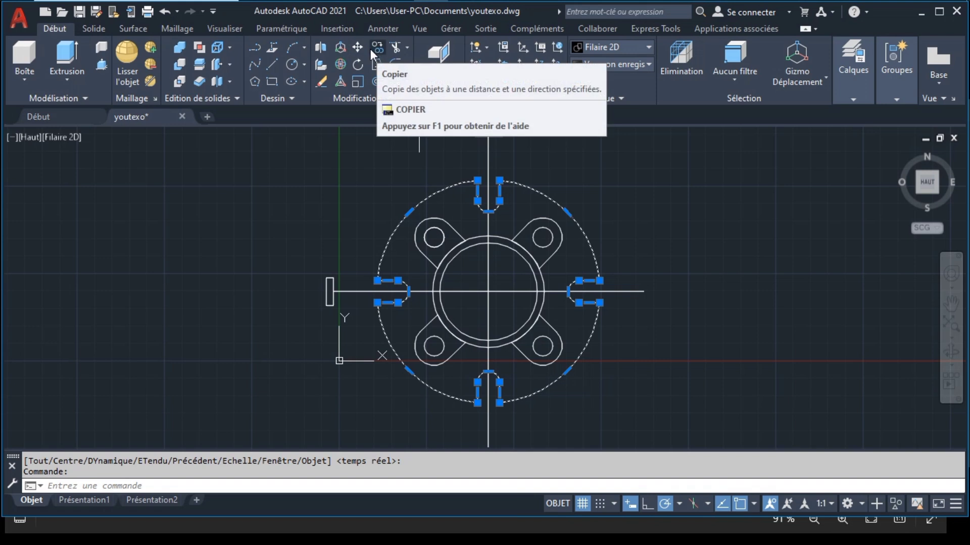
left_click(355, 49)
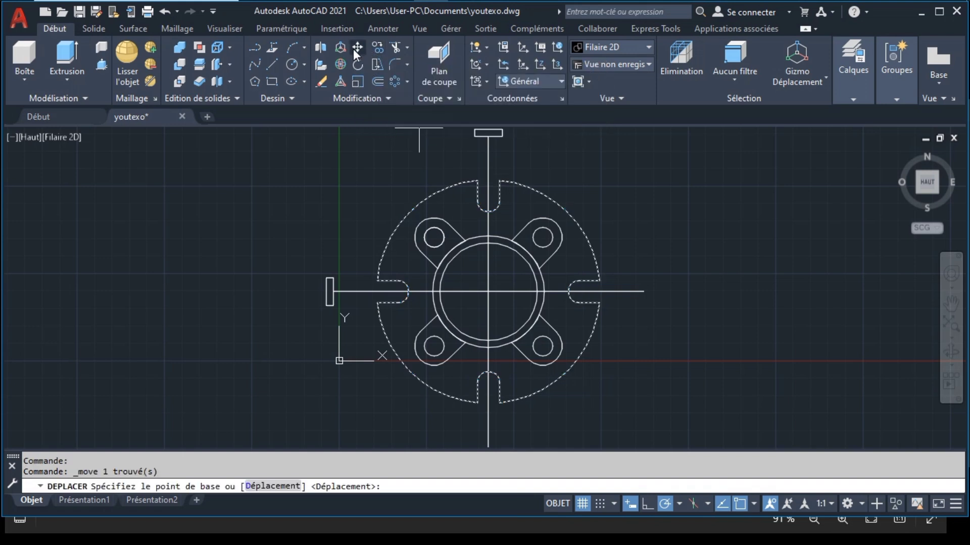
left_click(67, 206)
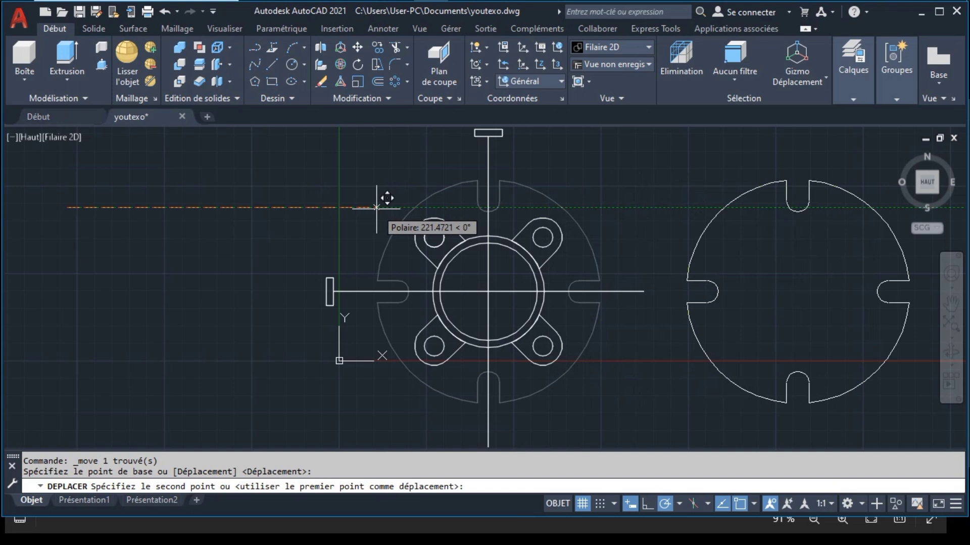
type("250")
key("Return")
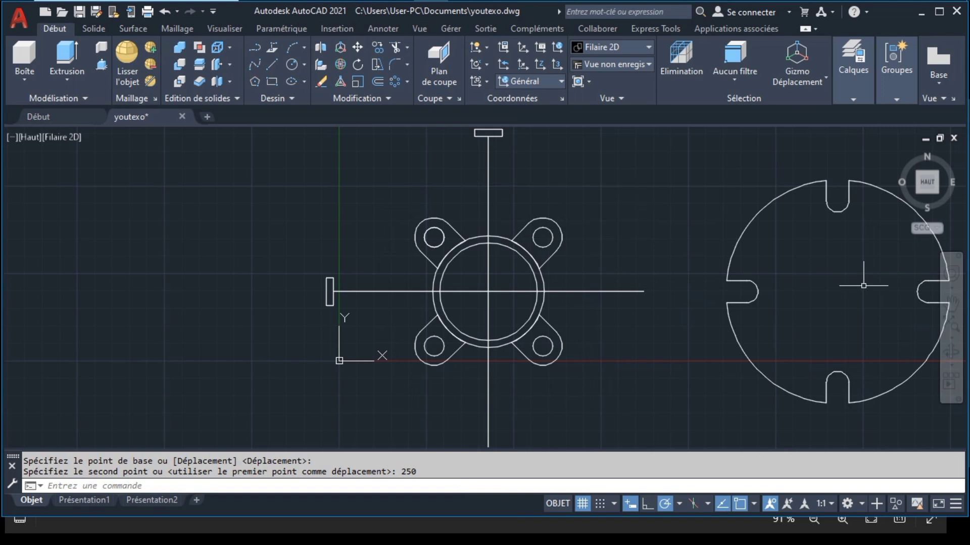
left_click(952, 305)
left_click_drag(840, 299, 632, 286)
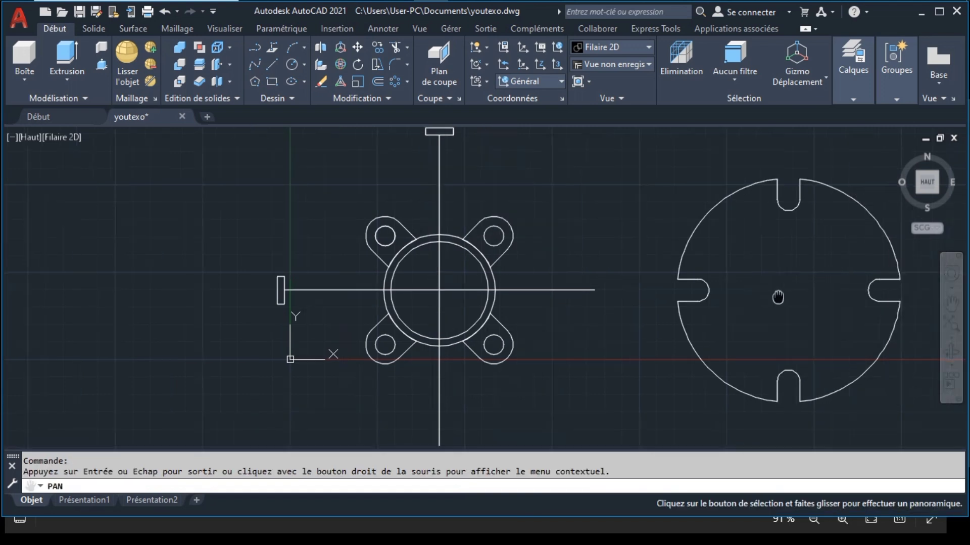
key("Escape")
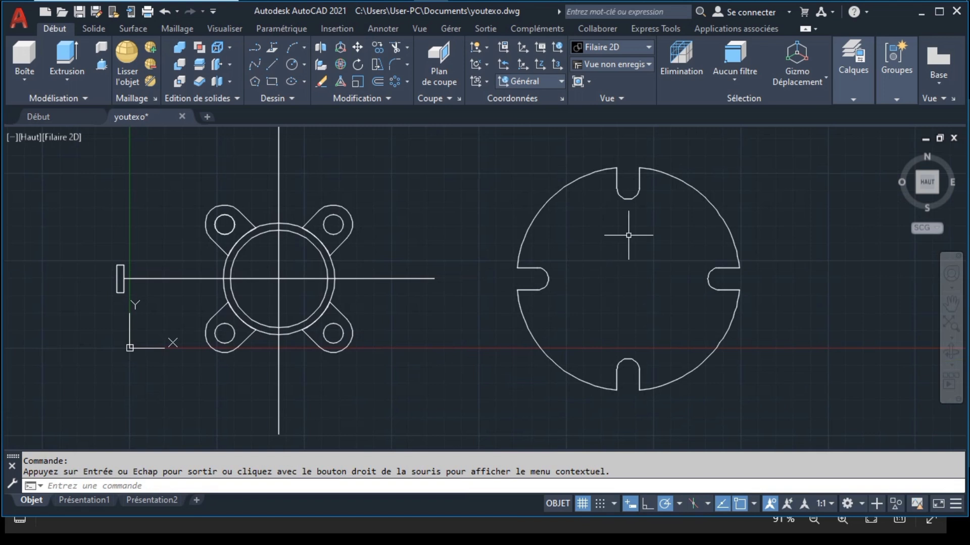
Step: Switch to the south-east isometric view, then bring up the youtexo.png reference
left_click(541, 80)
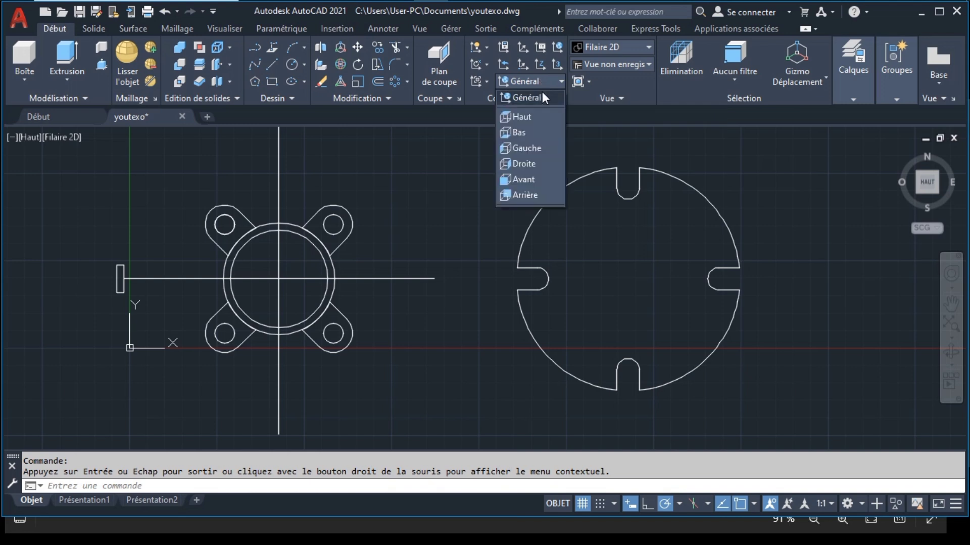
left_click(611, 64)
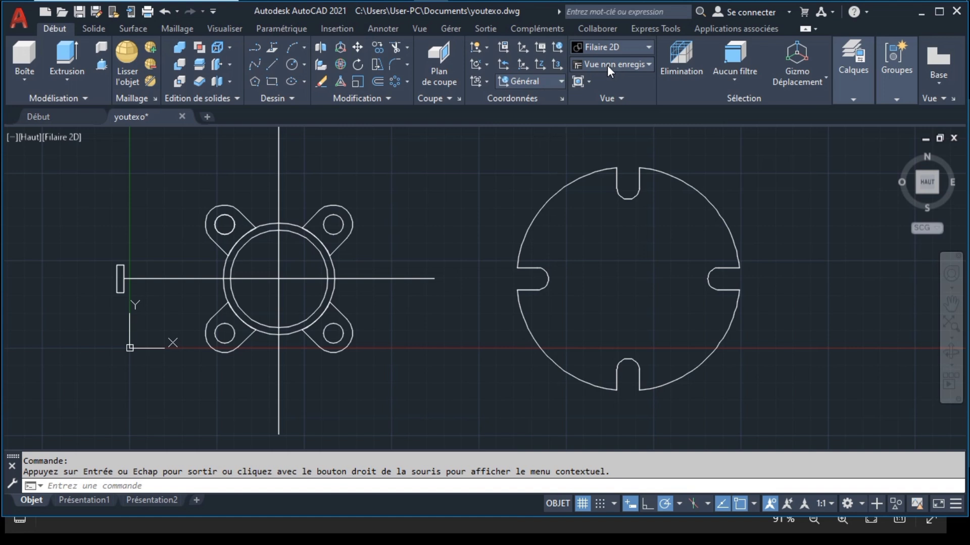
left_click(612, 65)
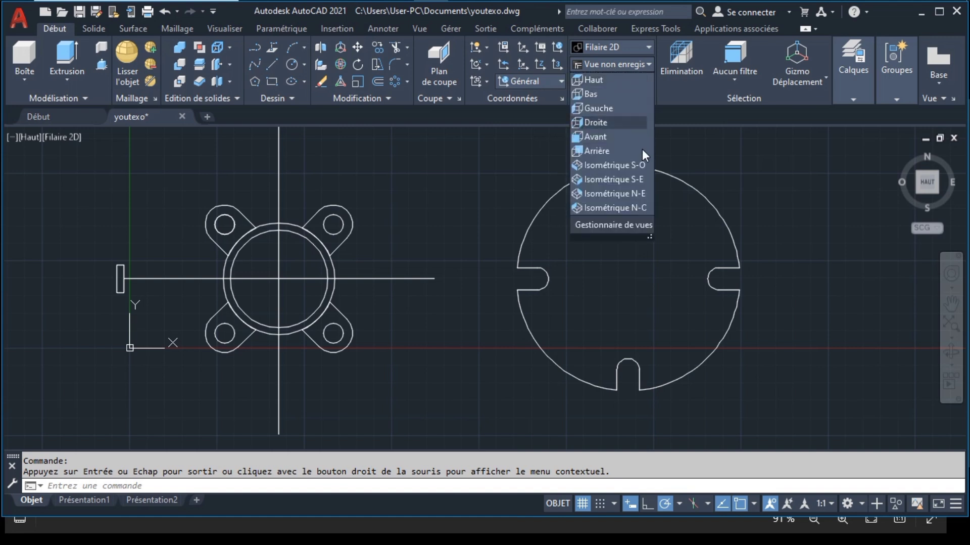
left_click(632, 179)
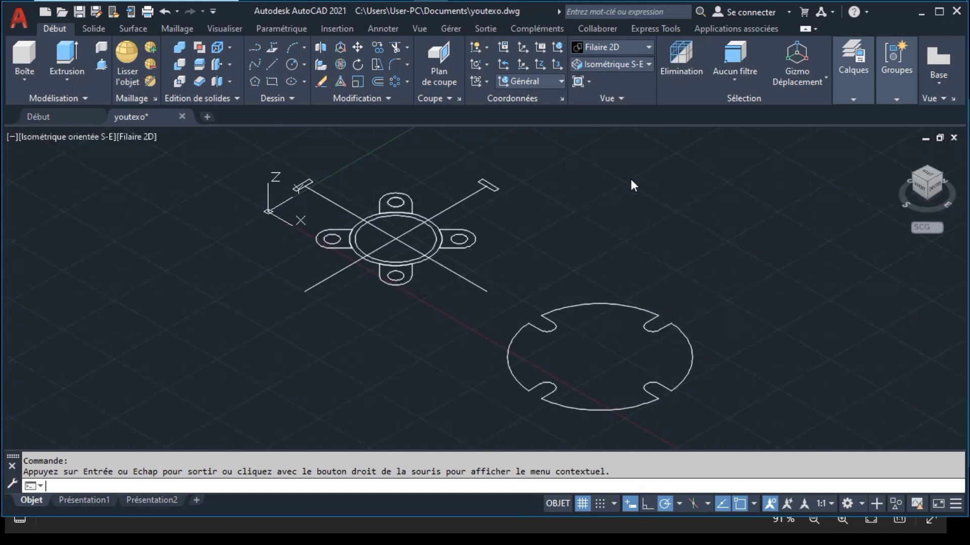
left_click(531, 5)
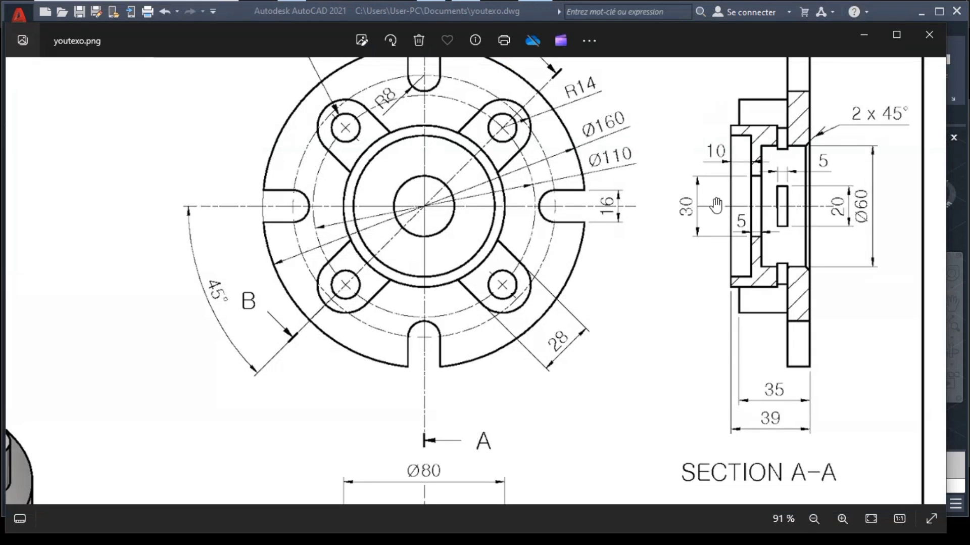
Step: Pan the reference across its front view, 3-D view and Section A-A, then return to AutoCAD
left_click_drag(717, 205, 544, 214)
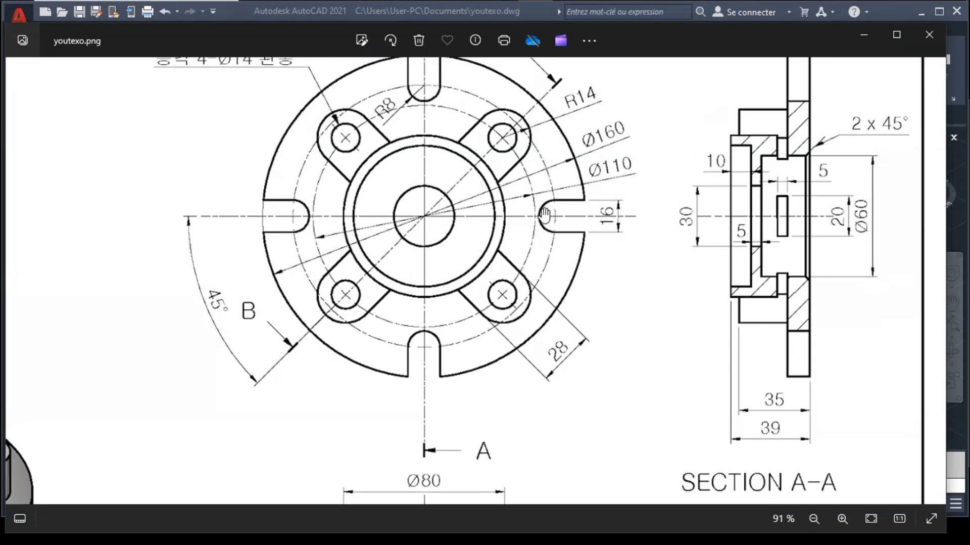
left_click_drag(607, 236, 590, 289)
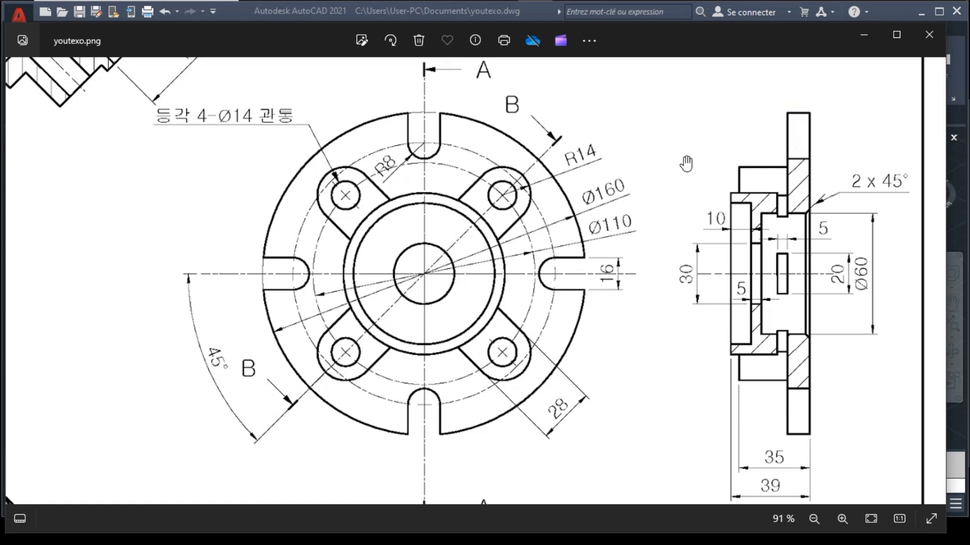
mouse_move(278, 273)
left_mouse_down()
mouse_move(495, 145)
mouse_move(534, 103)
left_mouse_up()
mouse_move(437, 207)
left_mouse_down()
mouse_move(496, 169)
mouse_move(557, 173)
mouse_move(540, 201)
left_mouse_up()
mouse_move(417, 232)
left_mouse_down()
mouse_move(228, 249)
mouse_move(130, 303)
mouse_move(153, 308)
left_mouse_up()
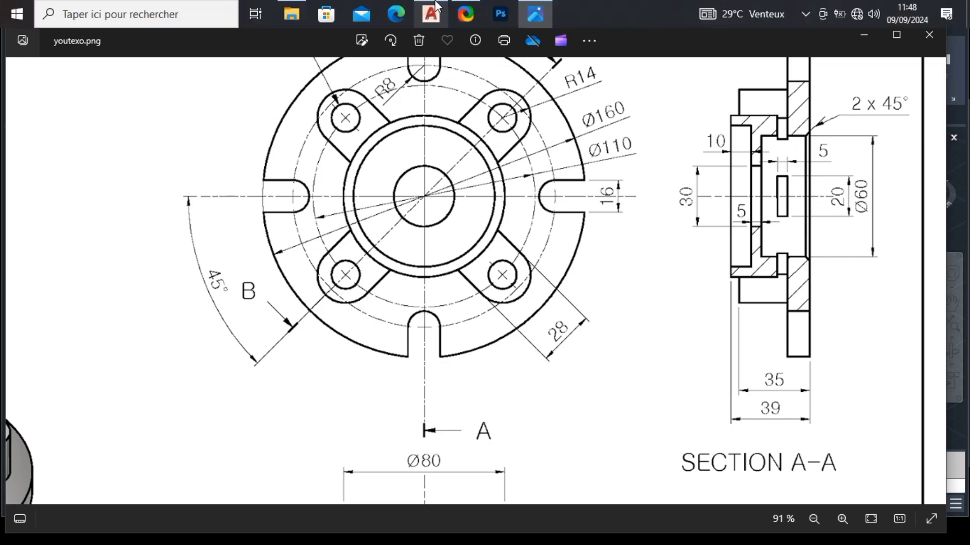
left_click(437, 7)
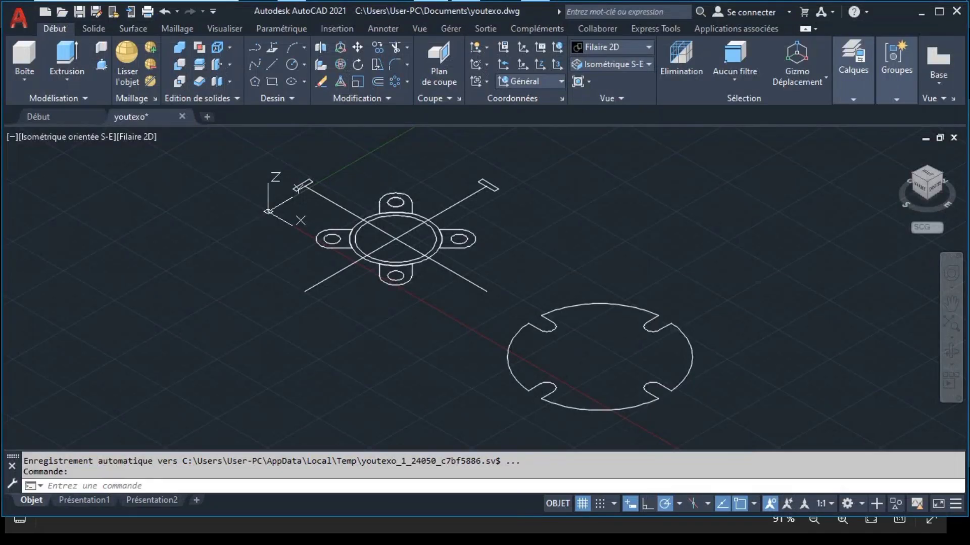
Step: Draw a Ø60 circle at the centre of the slotted profile
left_click(304, 66)
left_click(327, 114)
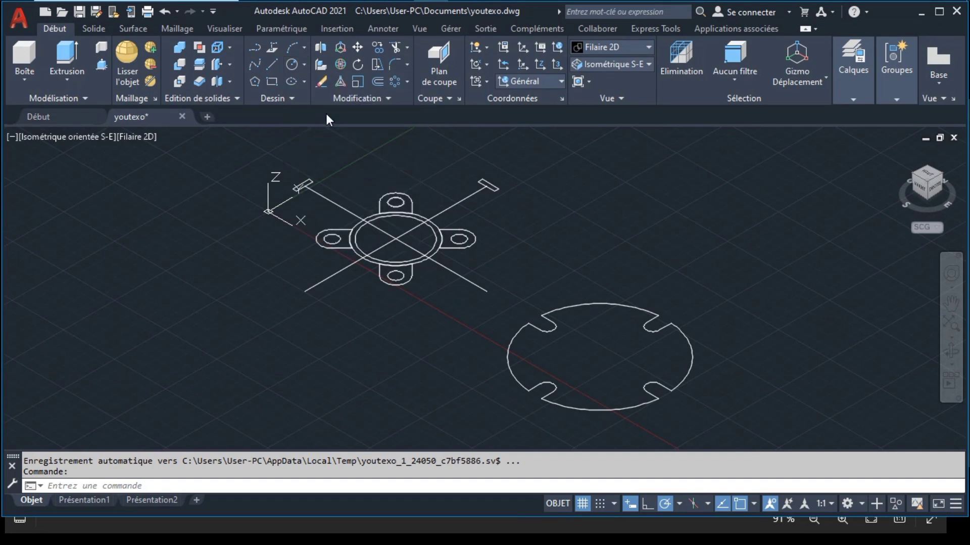
left_click(601, 356)
type("0")
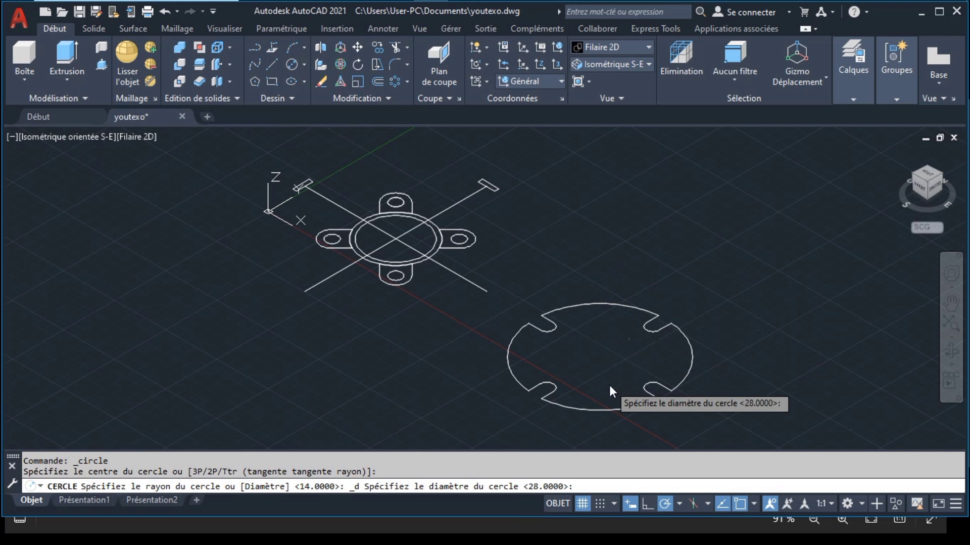
key("Return")
Step: Extrude the slotted outline and the Ø60 circle 11 units high, checking the reference for the height
left_click(606, 305)
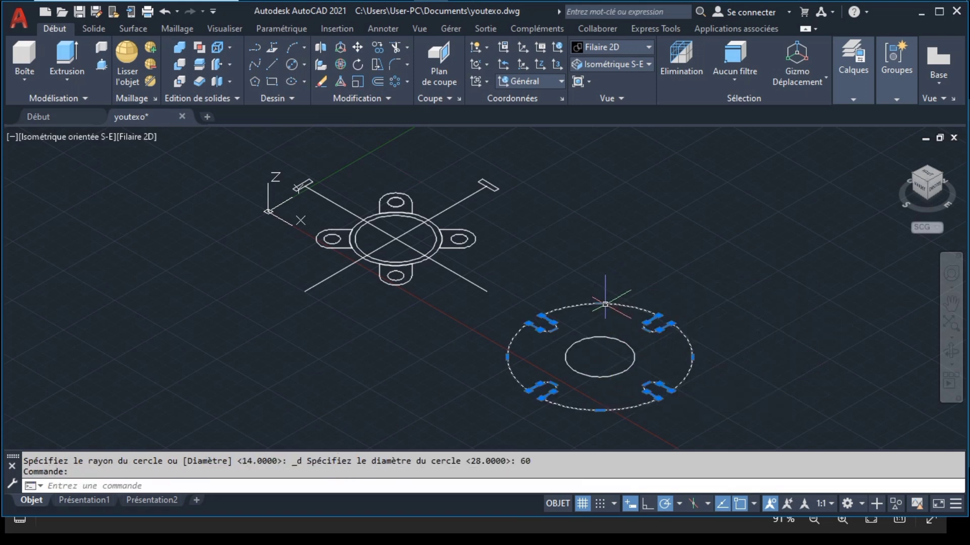
left_click(597, 336)
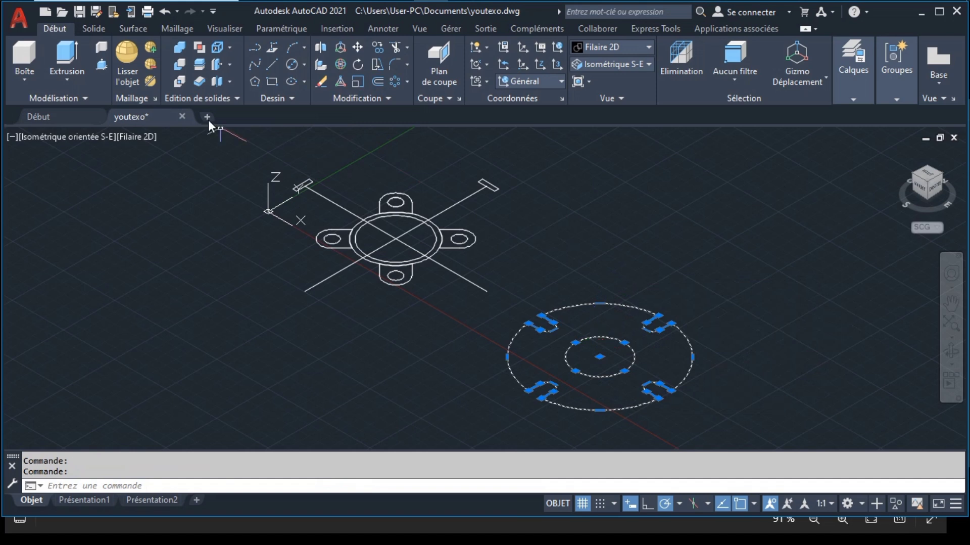
left_click(65, 51)
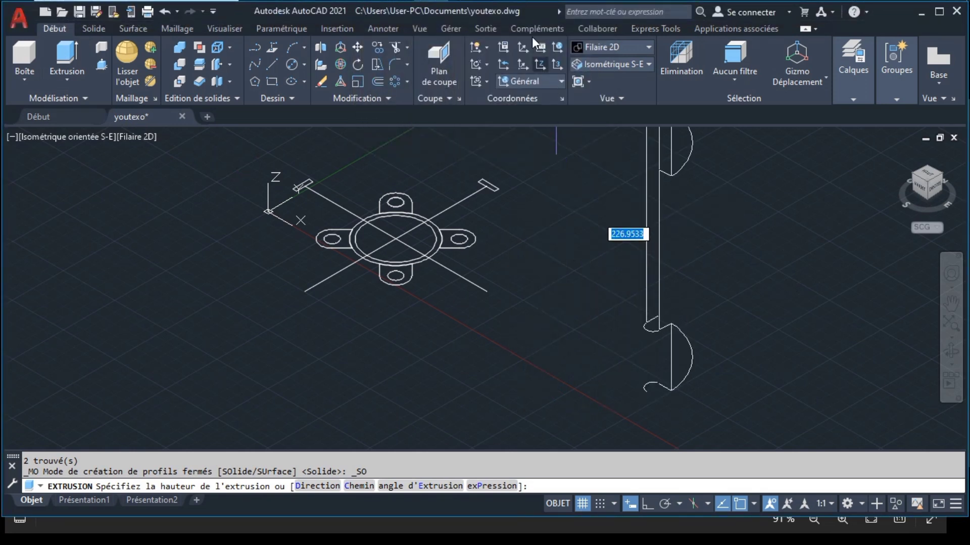
key("alt+Tab")
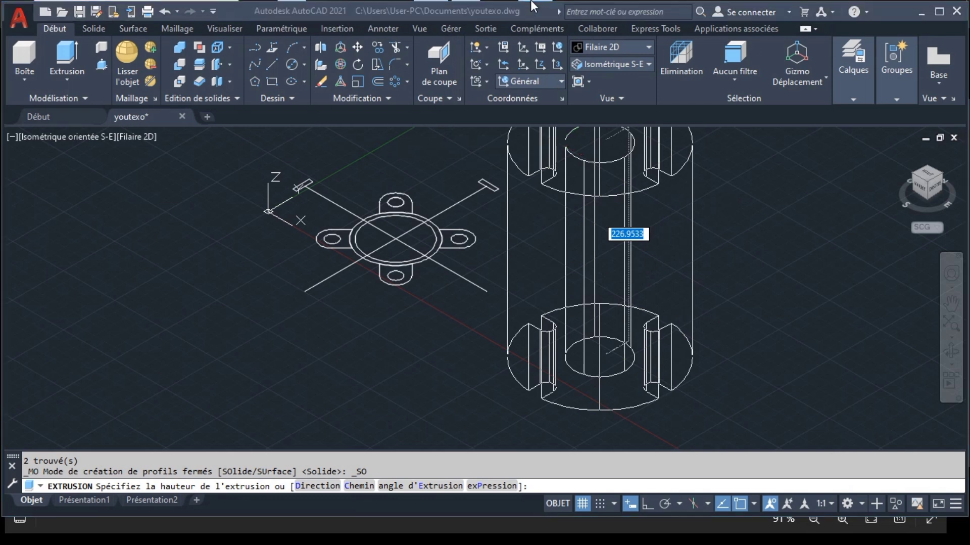
scroll(678, 223, "down", 2)
scroll(677, 223, "down", 1)
scroll(679, 226, "down", 2)
scroll(679, 225, "left", 3)
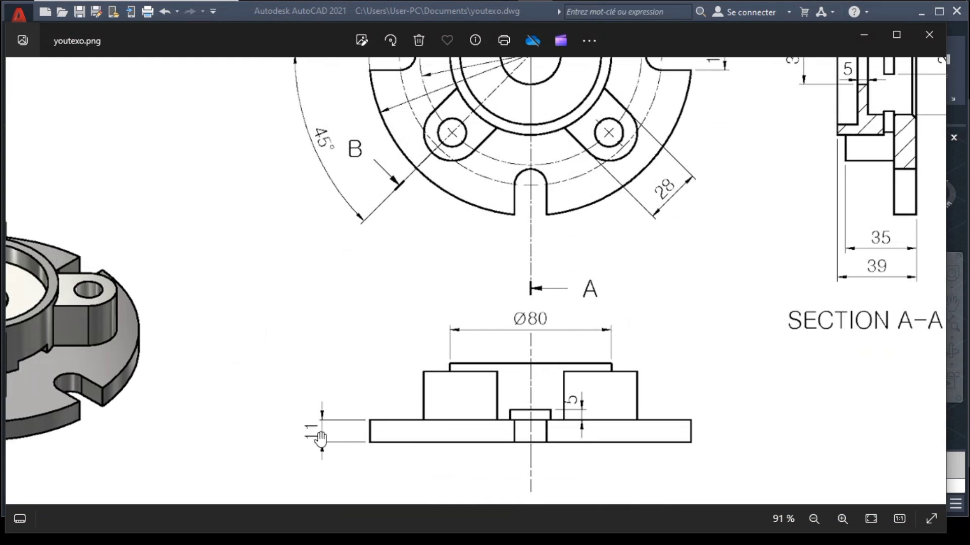
left_click(428, 4)
type("1")
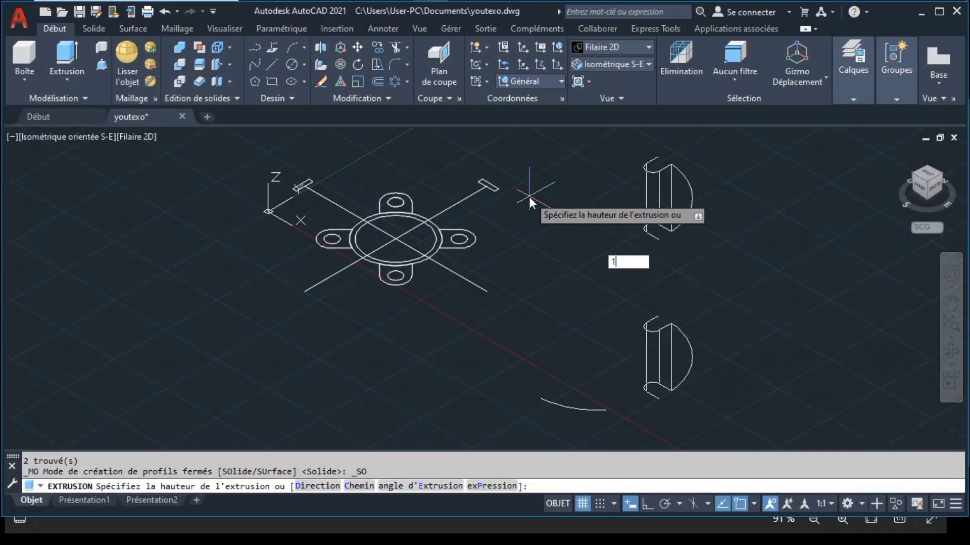
type("1")
key("Return")
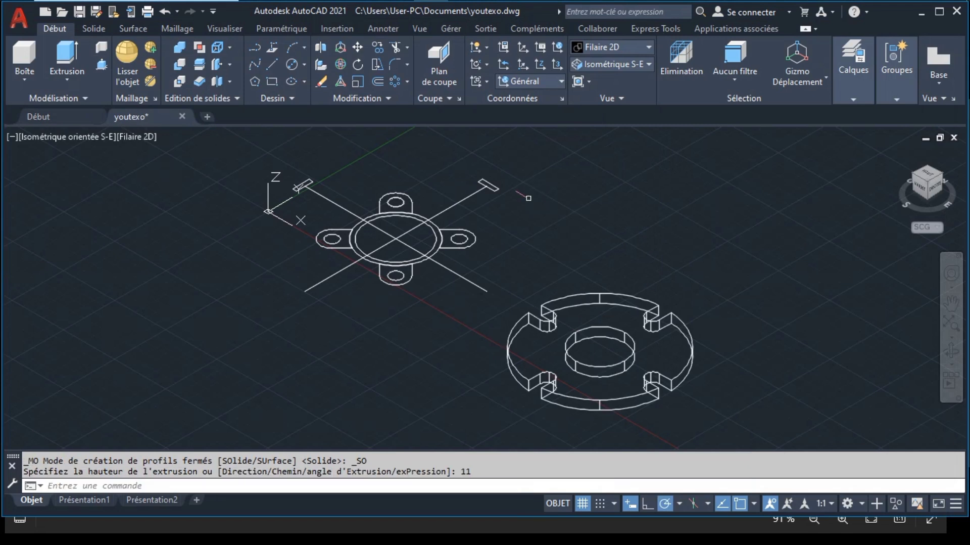
left_click(135, 137)
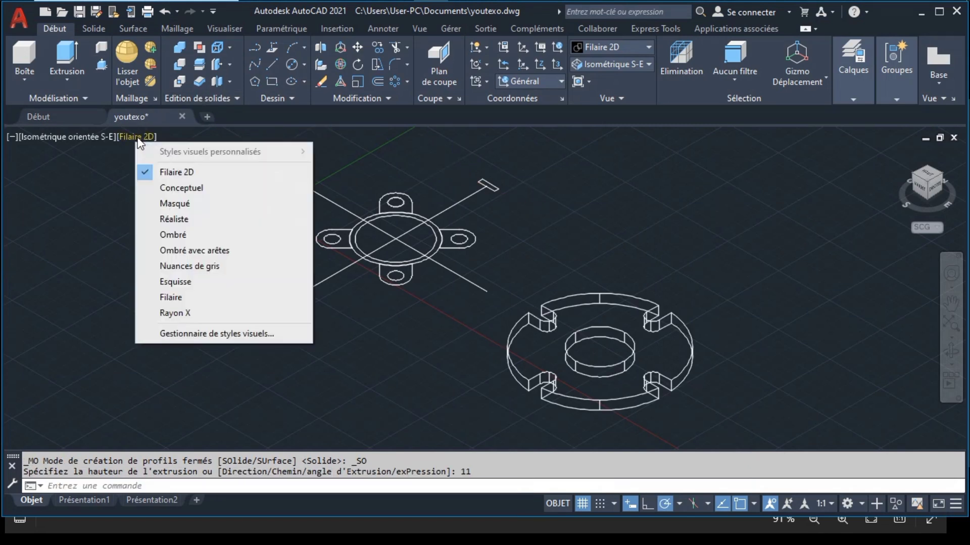
Step: Apply Realistic shading and subtract the inner cylinder from the slotted disk, opening the Ø60 hole
left_click(174, 222)
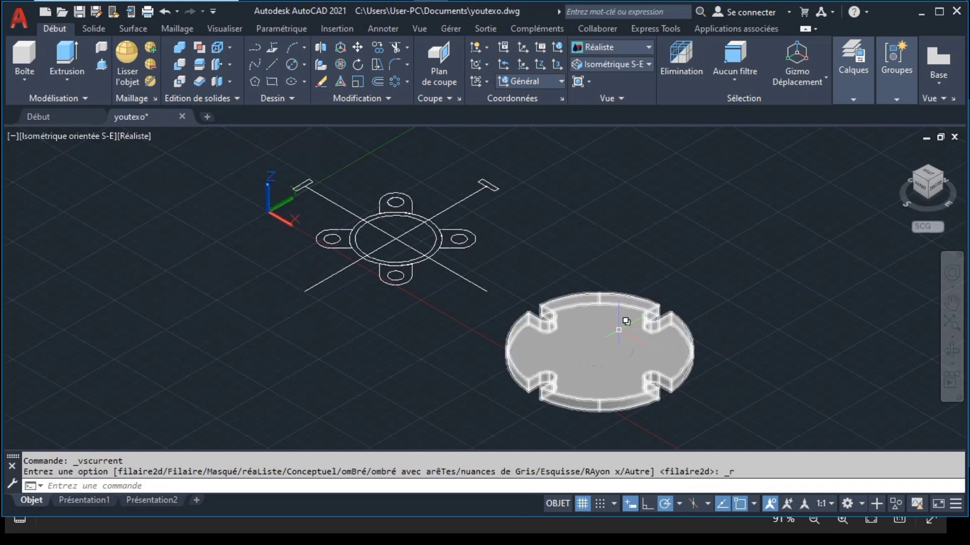
left_click(178, 66)
left_click(618, 298)
key("Return")
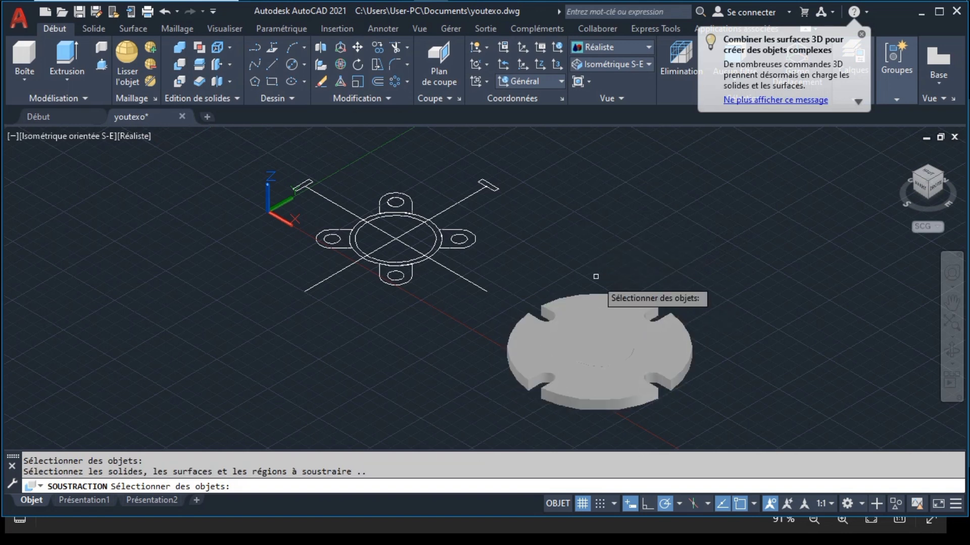
left_click(601, 332)
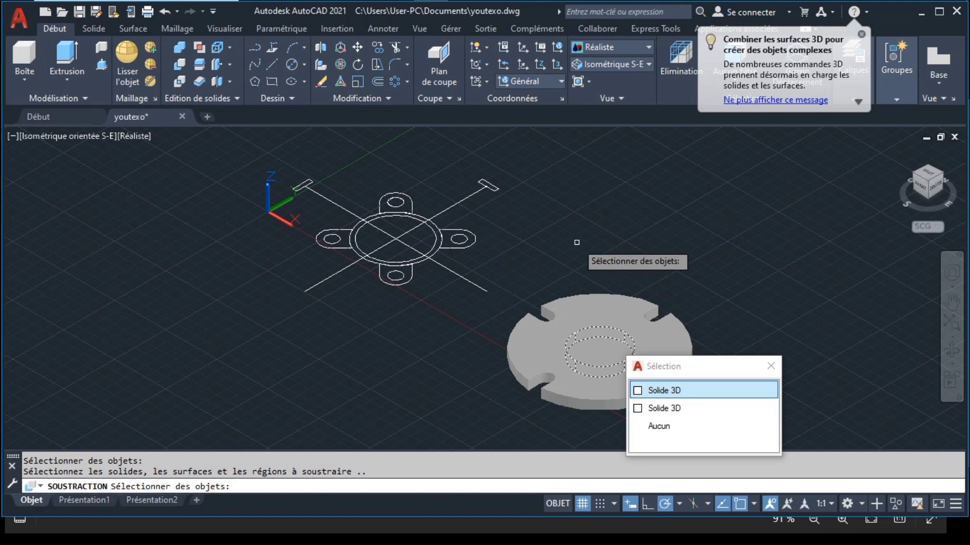
key("Return")
key("Return")
left_click(610, 319)
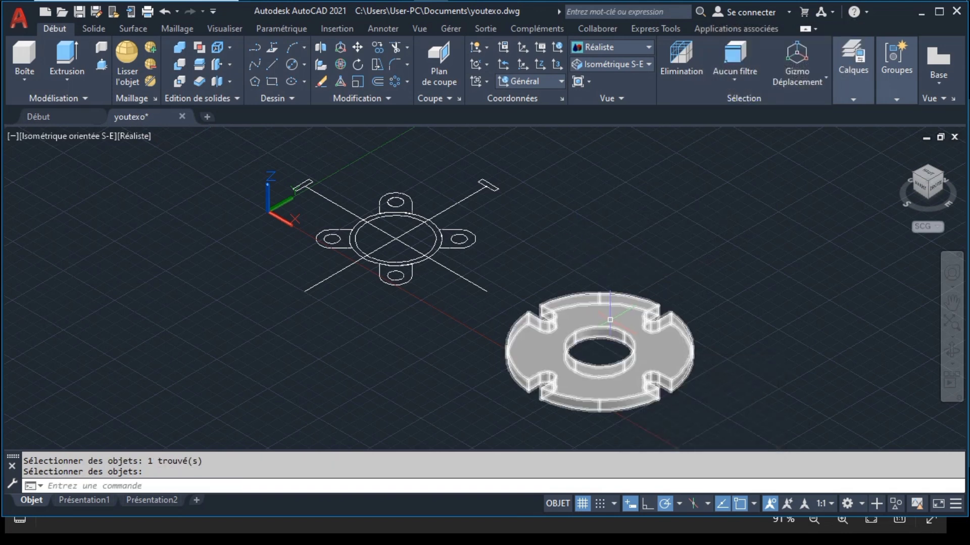
key("Escape")
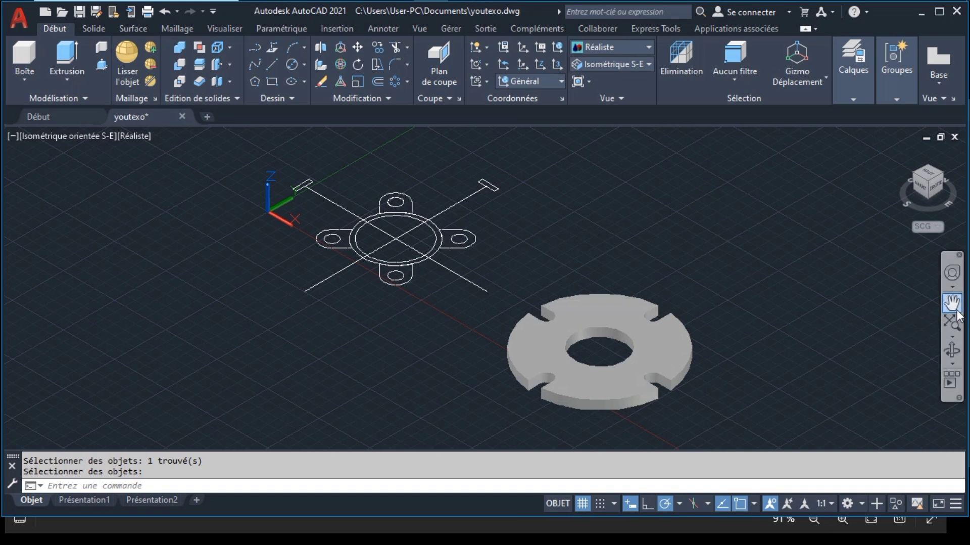
Step: Pan the base plate into frame, then bring up the youtexo.png reference again
left_click(954, 305)
left_click_drag(572, 201, 700, 263)
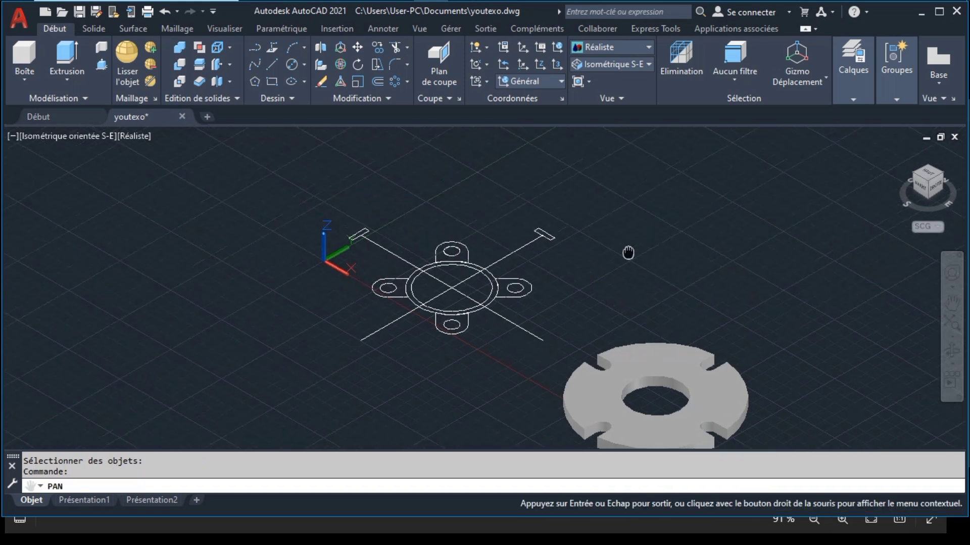
key("Escape")
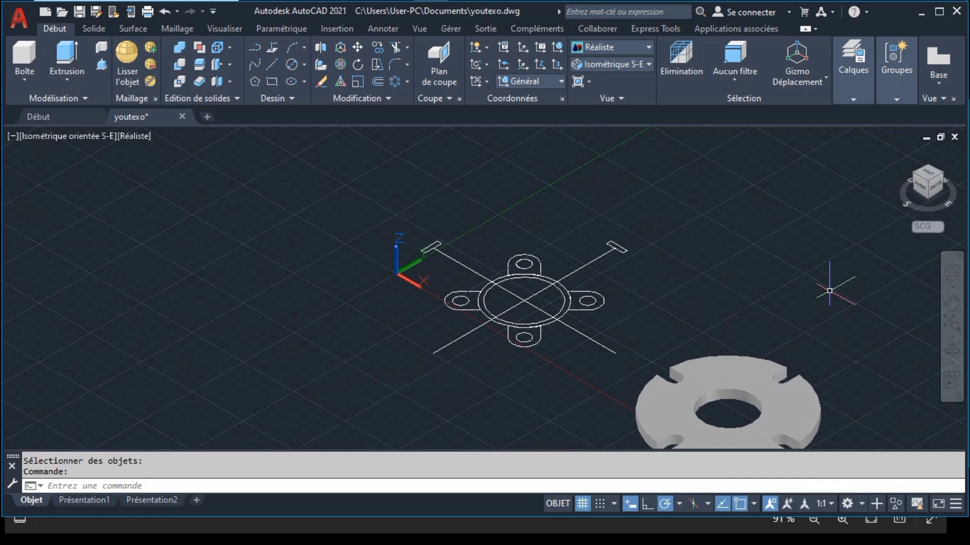
left_click(952, 305)
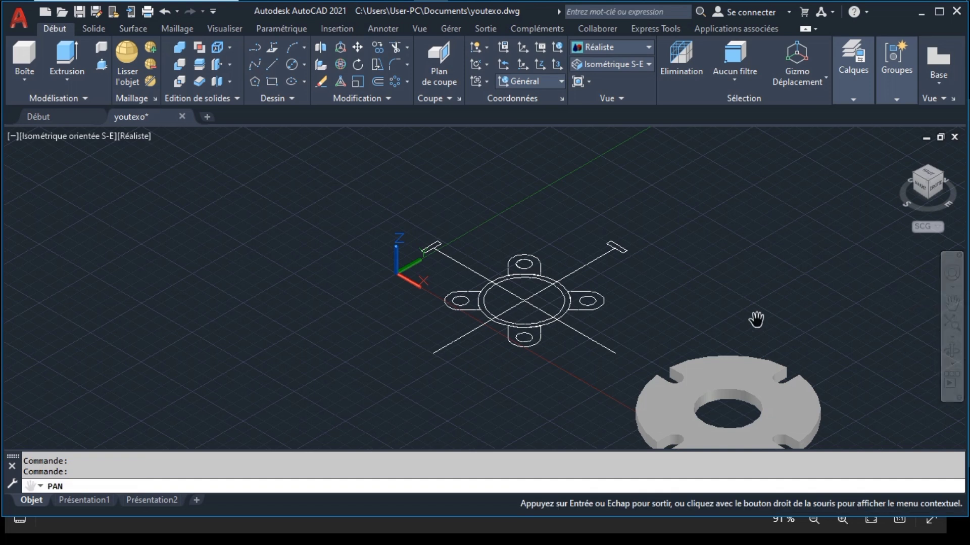
left_click_drag(756, 320, 723, 295)
key("Escape")
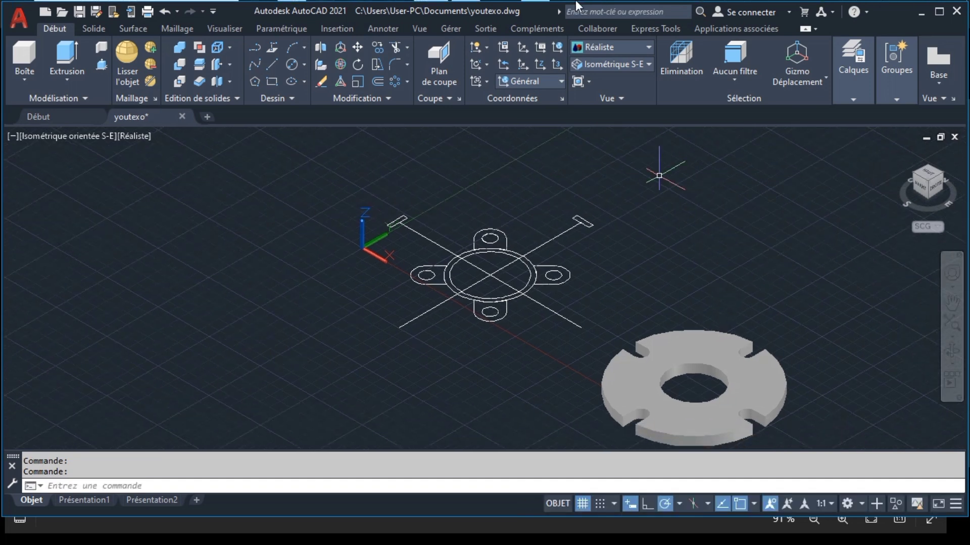
left_click(539, 4)
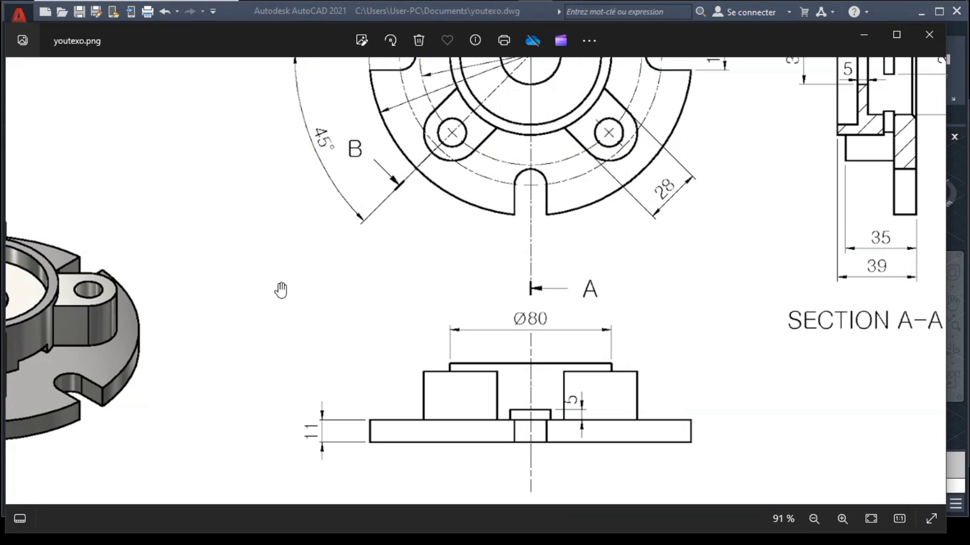
mouse_move(281, 289)
left_mouse_down()
mouse_move(450, 309)
mouse_move(553, 296)
mouse_move(502, 245)
mouse_move(454, 234)
mouse_move(429, 305)
mouse_move(351, 354)
mouse_move(195, 279)
mouse_move(172, 355)
mouse_move(182, 362)
mouse_move(225, 334)
mouse_move(552, 204)
left_mouse_up()
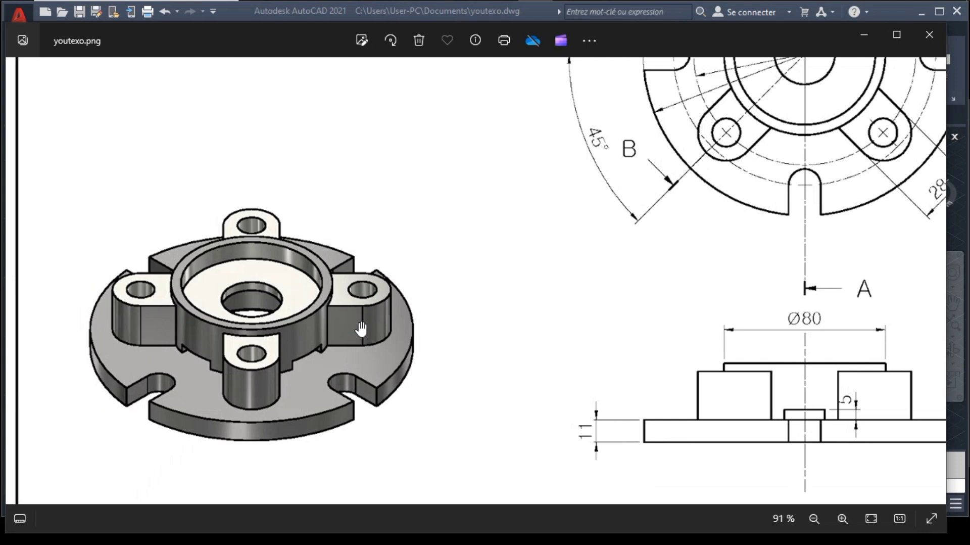
mouse_move(624, 271)
left_mouse_down()
mouse_move(444, 255)
mouse_move(156, 271)
left_mouse_up()
mouse_move(566, 138)
left_mouse_down()
mouse_move(574, 198)
mouse_move(649, 124)
left_mouse_up()
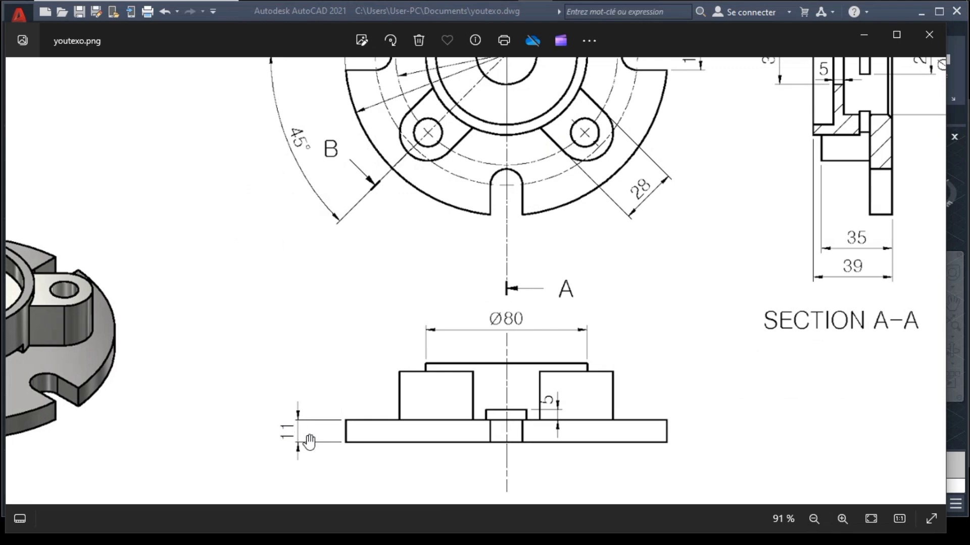
mouse_move(752, 260)
left_mouse_down()
mouse_move(490, 359)
mouse_move(465, 390)
left_mouse_up()
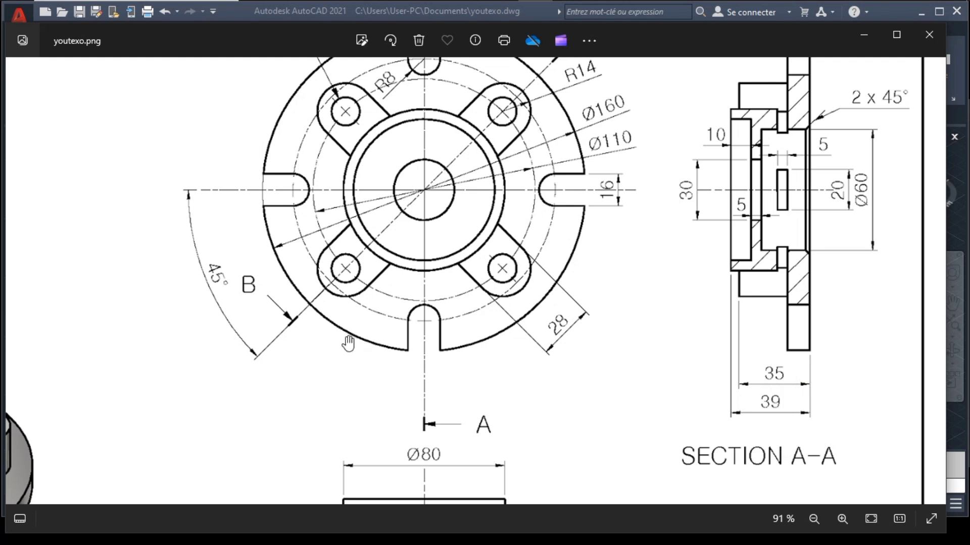
Step: Pan youtexo.png to the flange's isometric view, then return to the AutoCAD model
left_click_drag(349, 344, 784, 228)
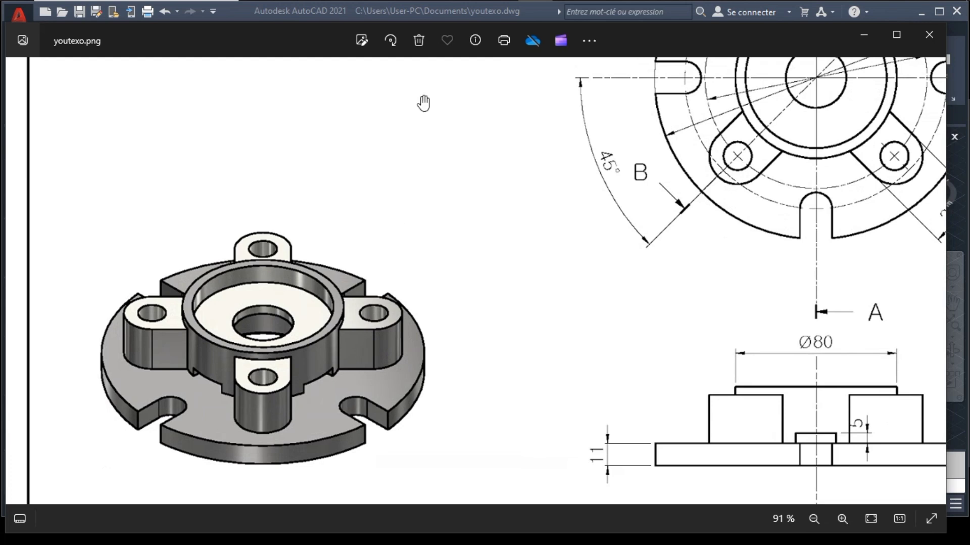
left_click(433, 5)
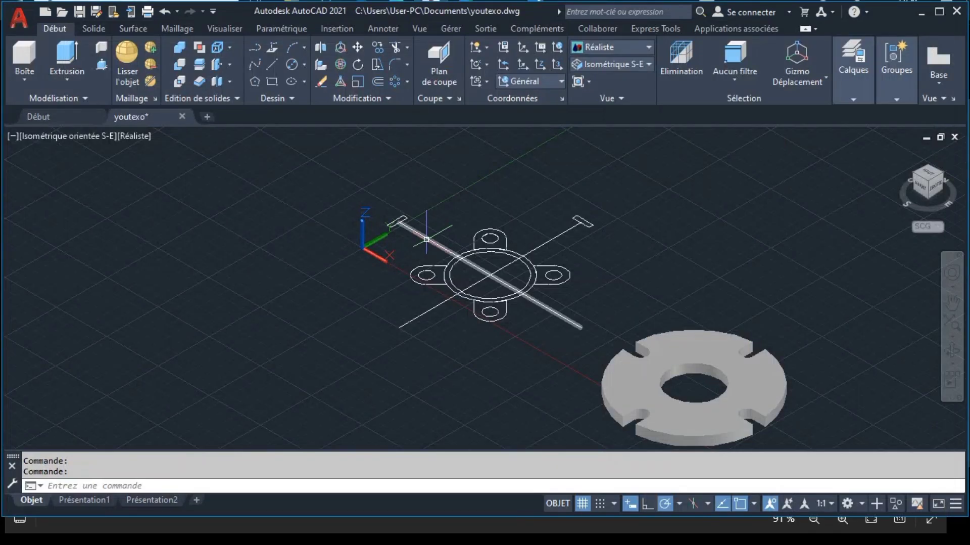
Step: Extrude the top, left, bottom and right lug profiles to a height of 24
left_click(490, 230)
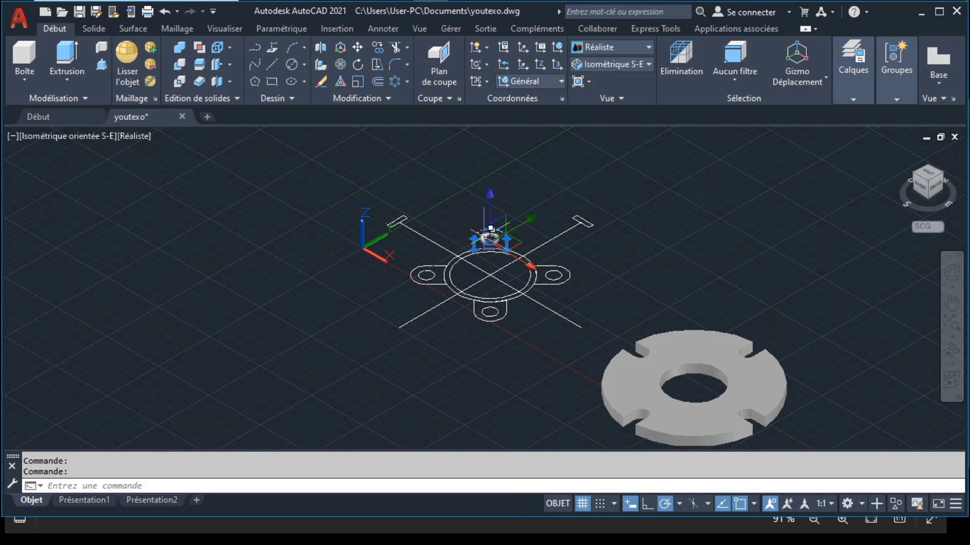
left_click(485, 243)
left_click(526, 288)
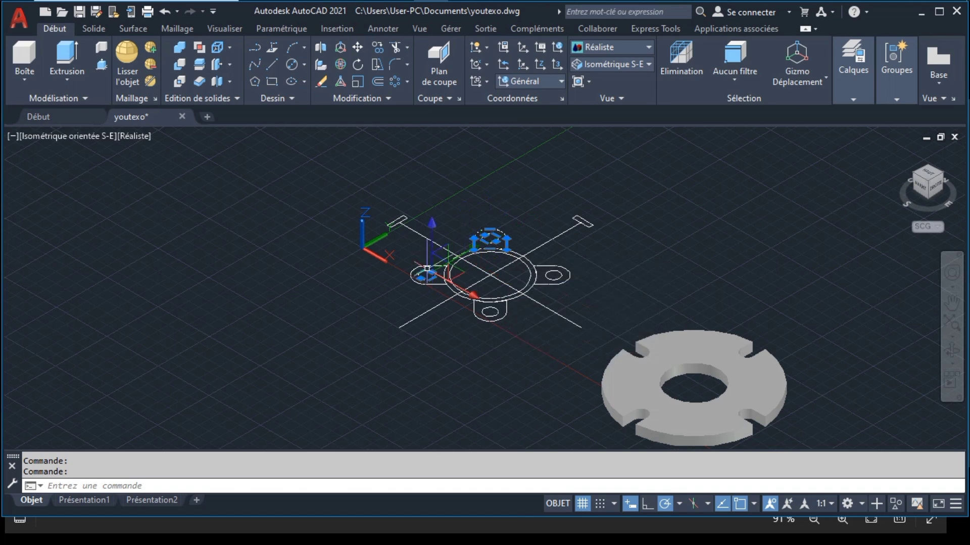
left_click(427, 271)
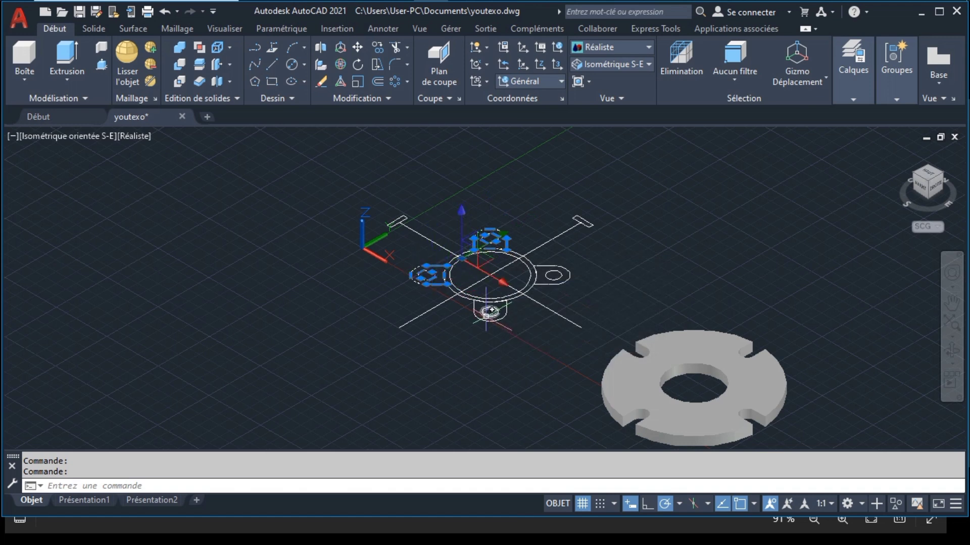
left_click(482, 321)
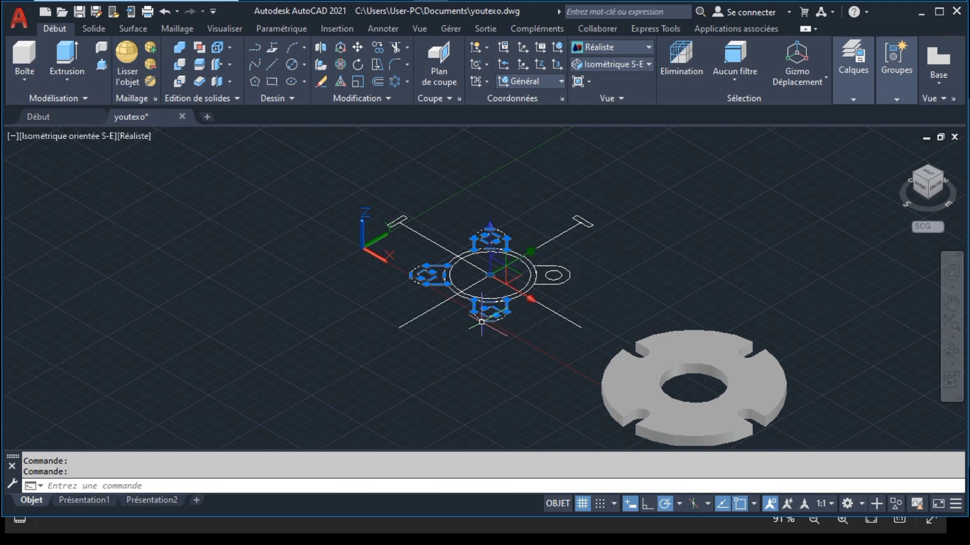
left_click(569, 275)
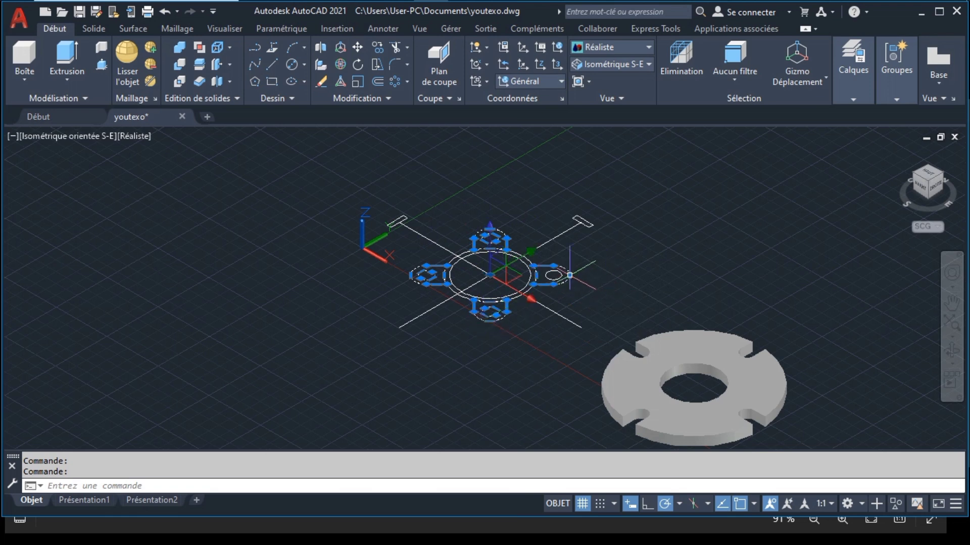
left_click(73, 52)
type("24")
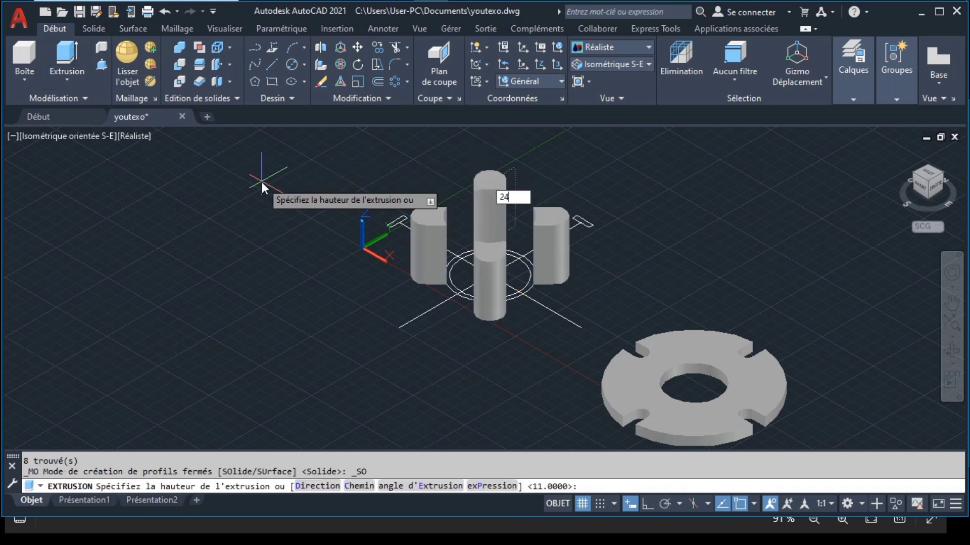
key("Return")
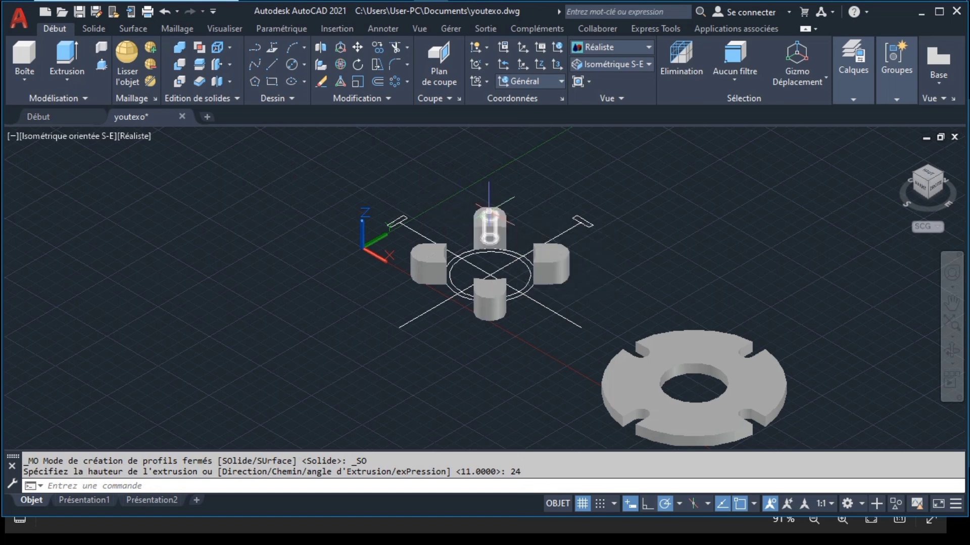
scroll(488, 211, "up", 2)
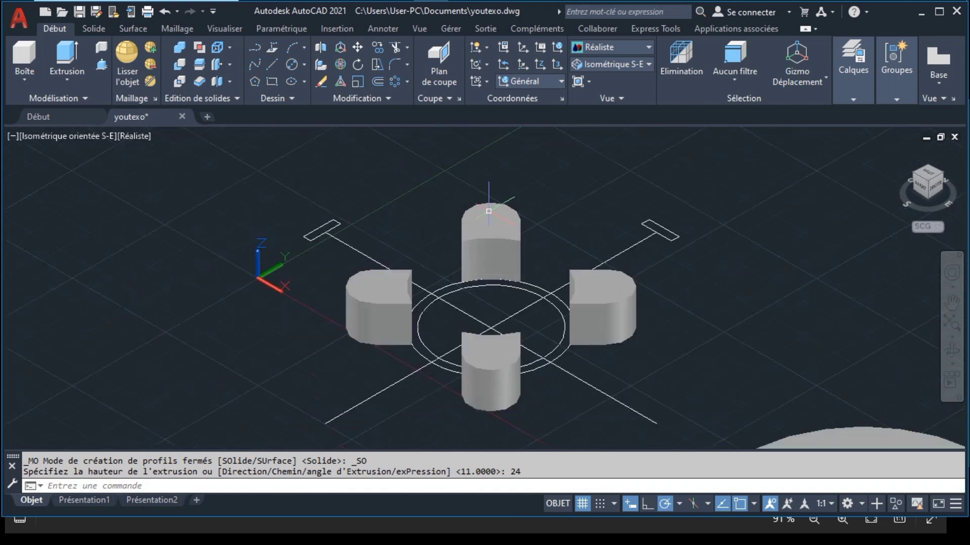
Step: Start a subtraction with the four outer lug solids as the solids to cut from
left_click(181, 66)
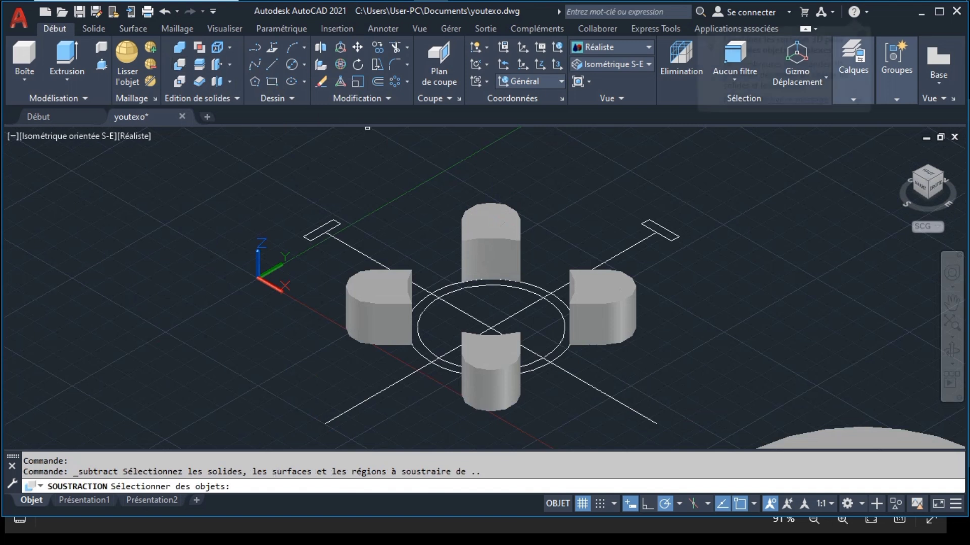
left_click(465, 223)
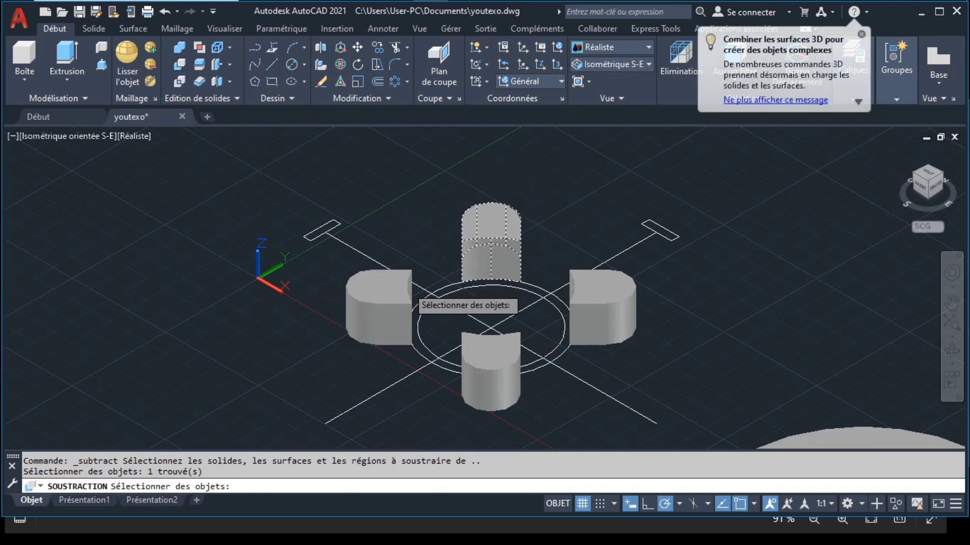
left_click(405, 288)
left_click(472, 363)
left_click(535, 423)
left_click(611, 316)
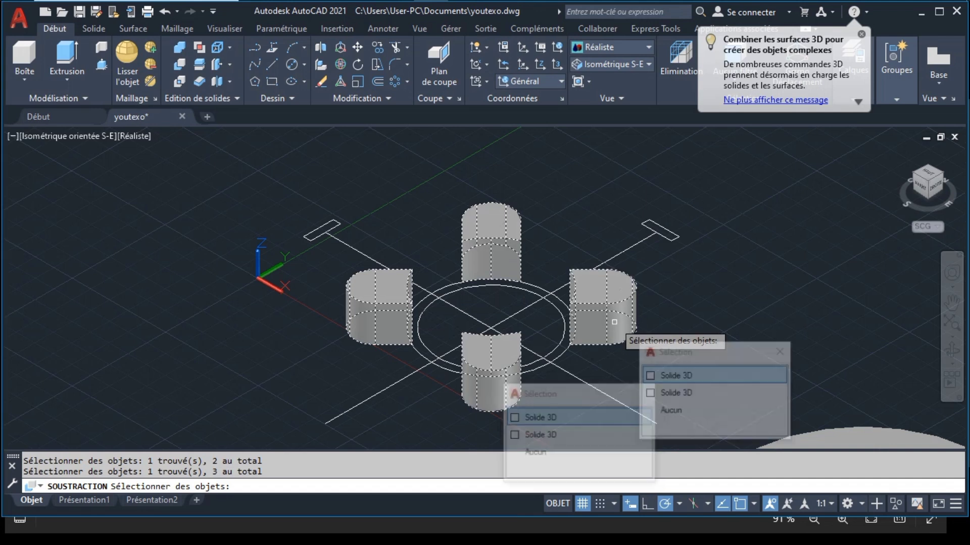
key("Return")
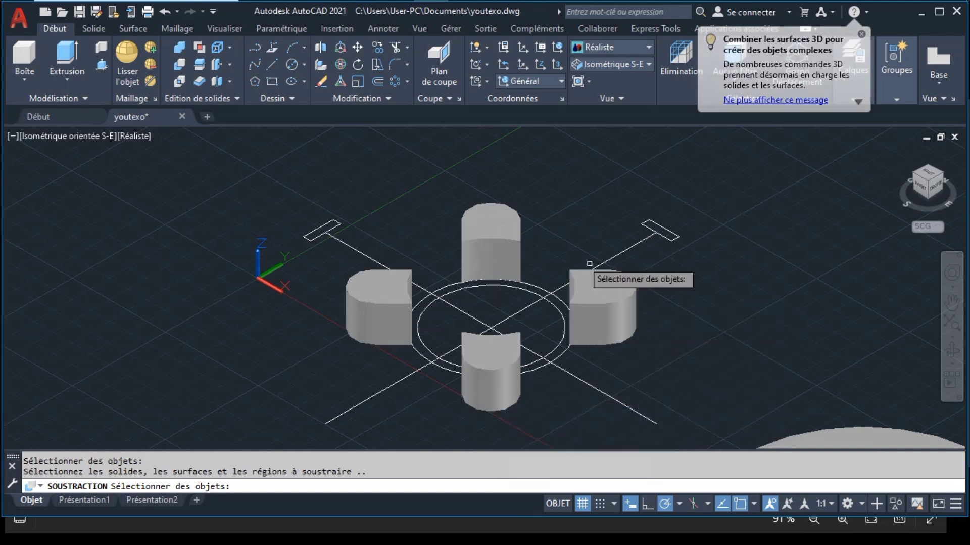
Step: Remove the four inner cylinders, boring a hole through each lug
left_click(493, 217)
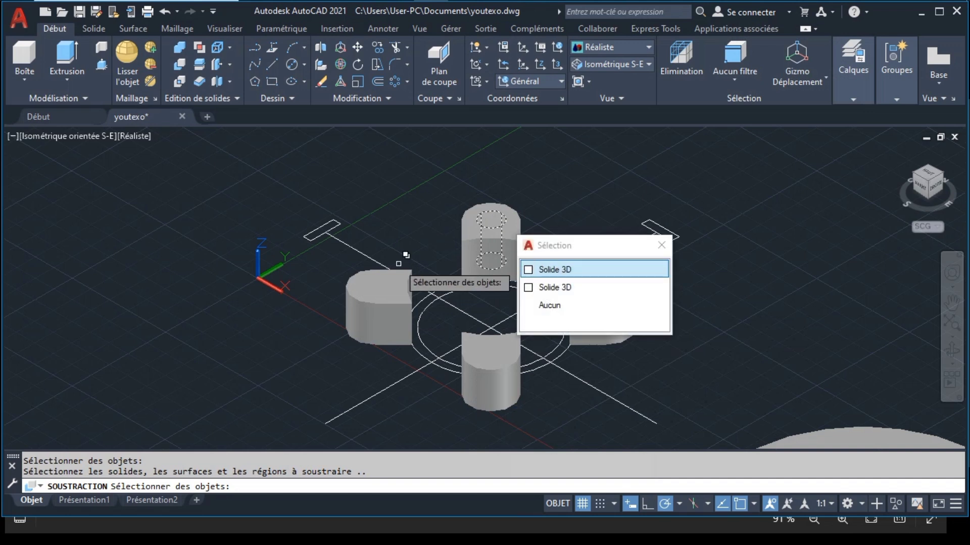
left_click(413, 295)
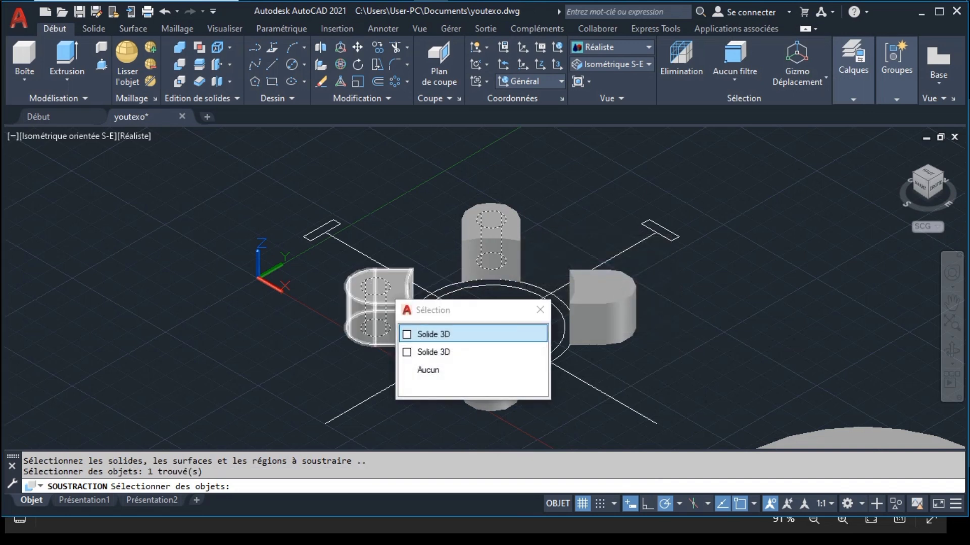
left_click(609, 283)
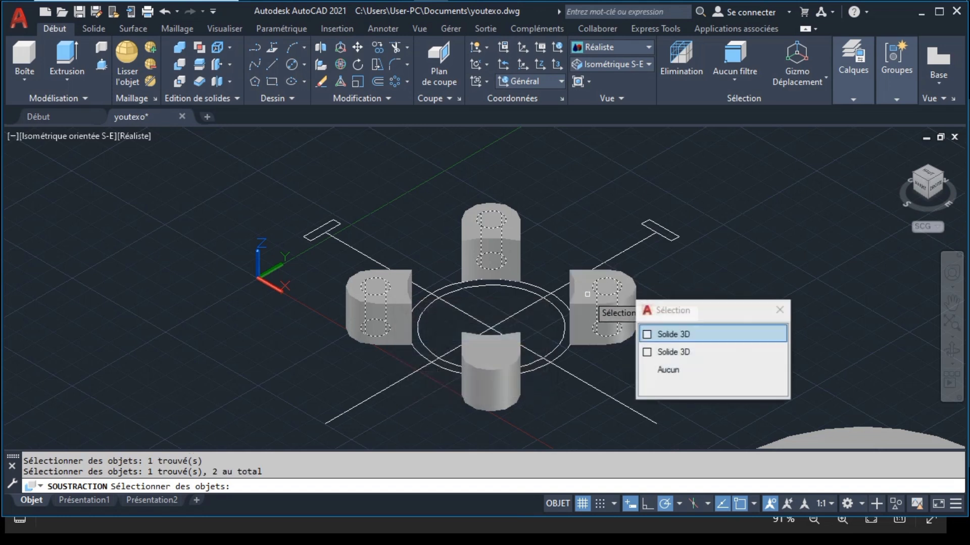
left_click(499, 336)
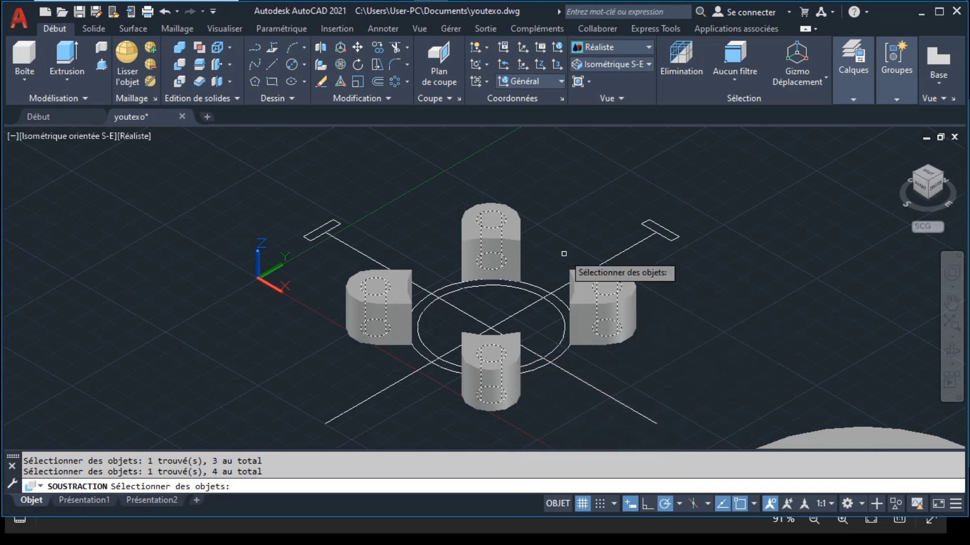
key("Return")
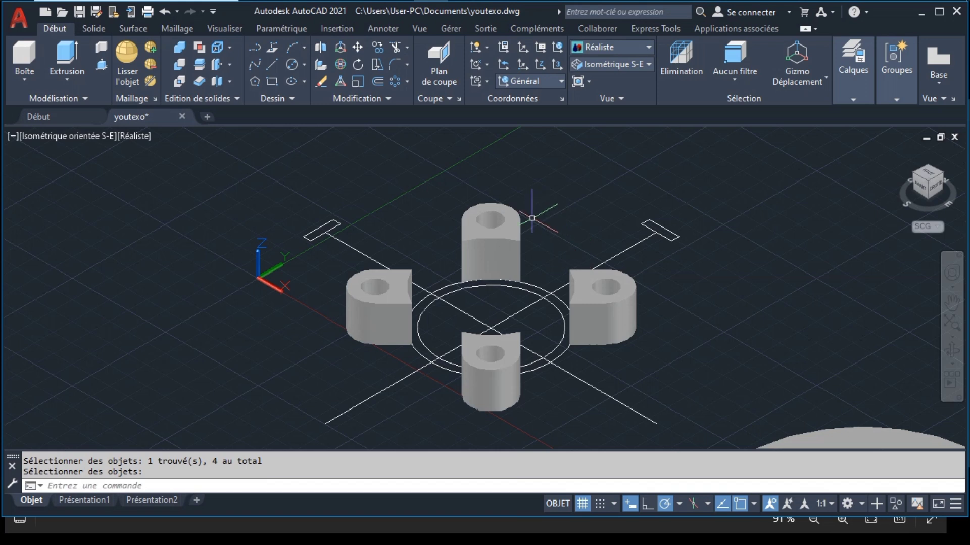
key("Return")
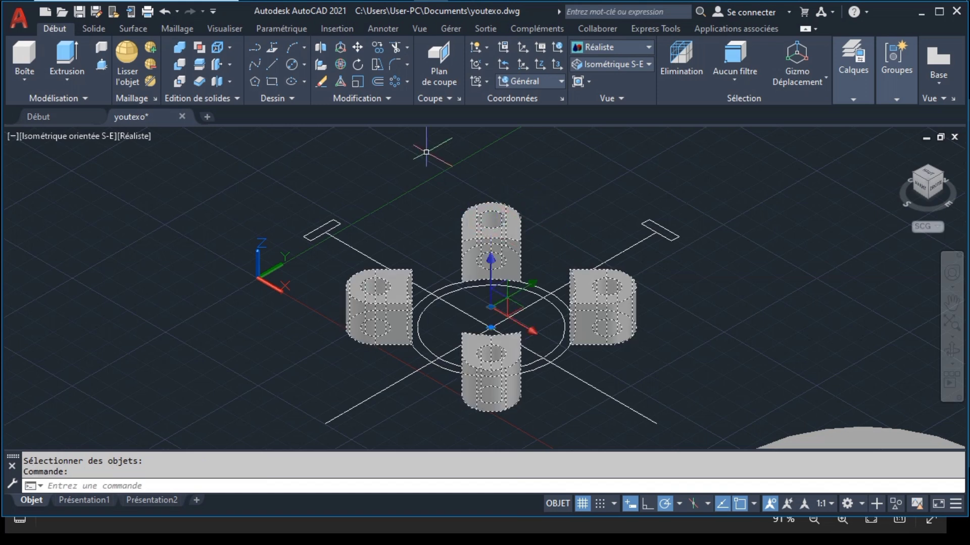
Step: Move the four drilled lugs from the circles' centre onto the slotted base plate
left_click(359, 46)
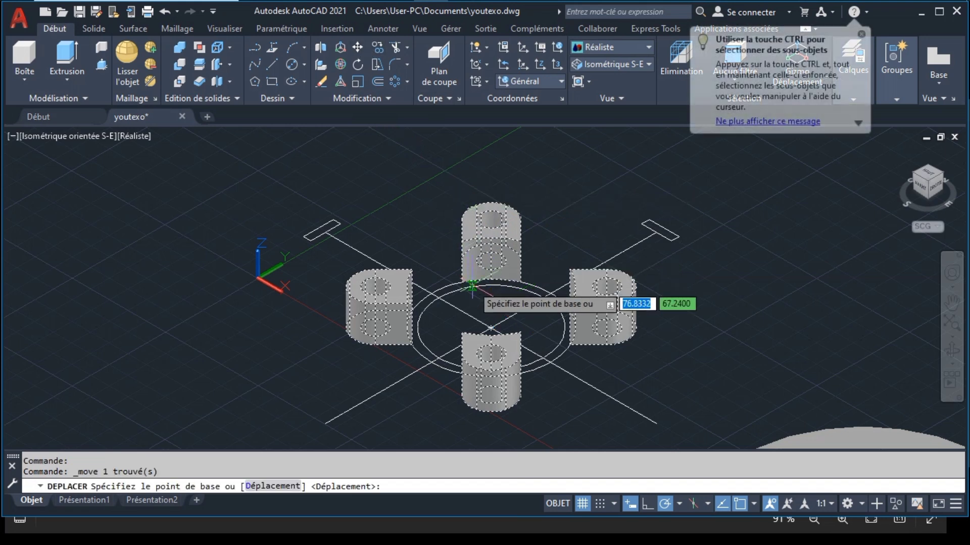
left_click(491, 327)
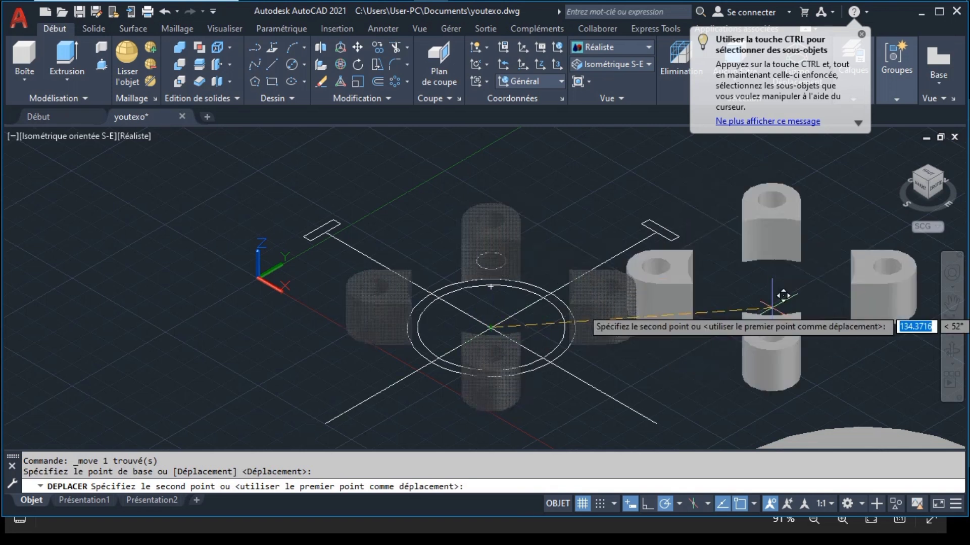
left_click(952, 303)
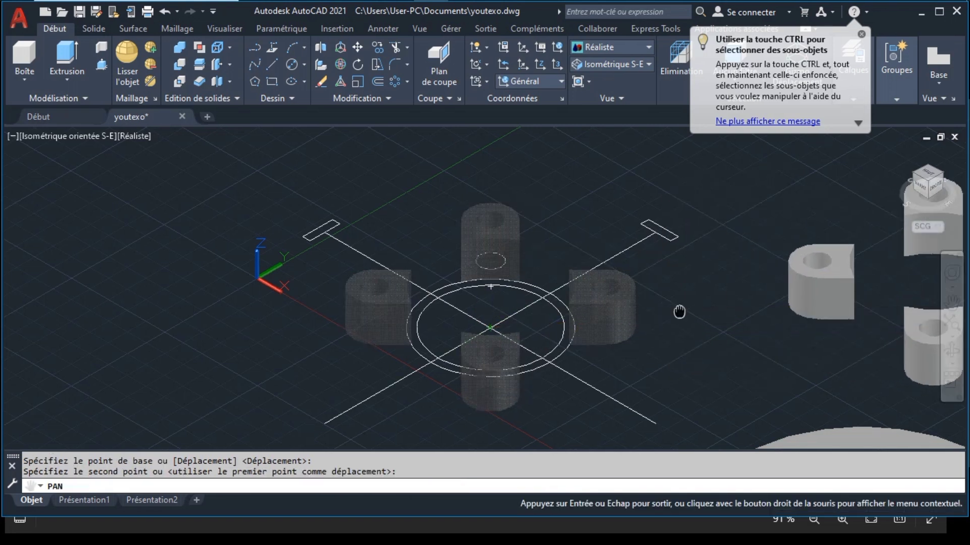
left_click_drag(680, 311, 429, 174)
key("Escape")
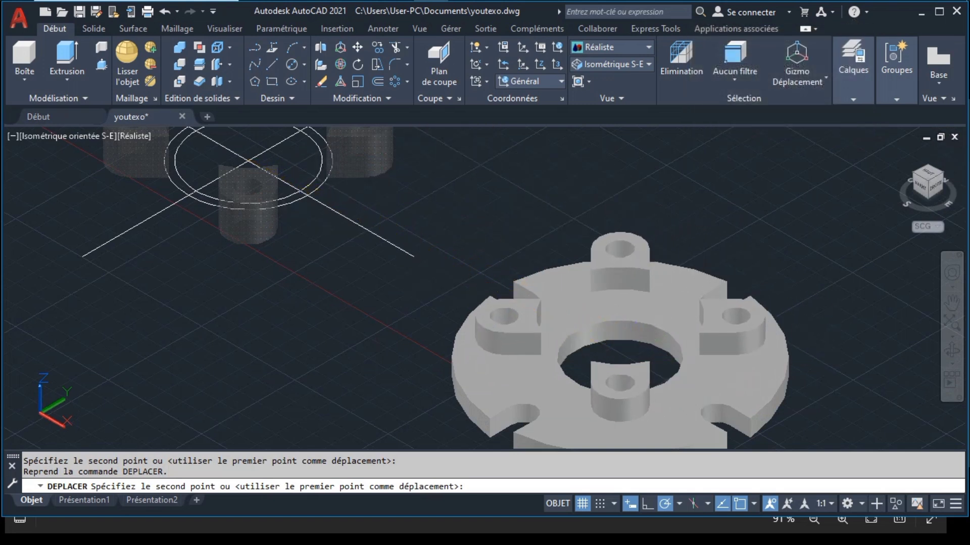
key("Escape")
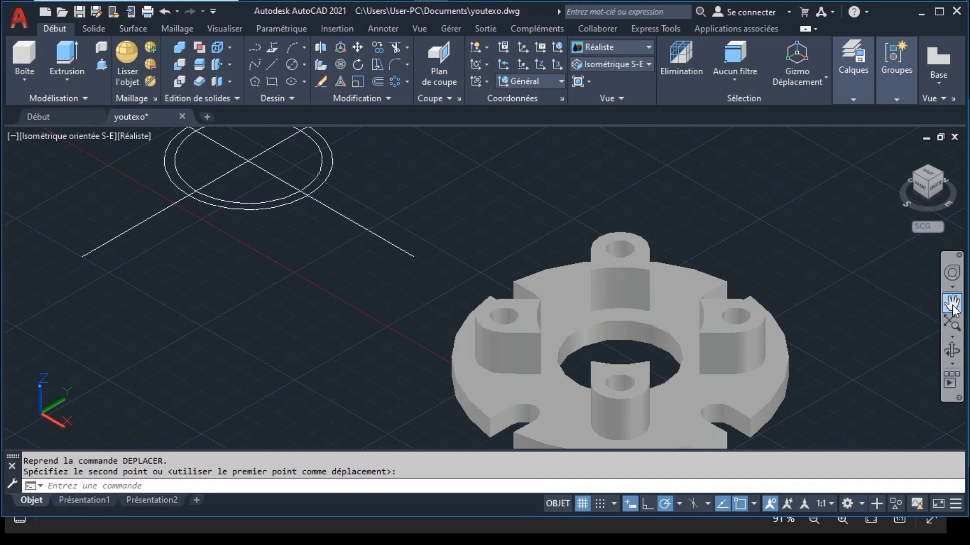
Step: Pan the view to recentre it on the sketch circles
left_click(952, 302)
mouse_move(775, 332)
left_mouse_down()
mouse_move(721, 275)
mouse_move(797, 340)
left_mouse_up()
left_click_drag(713, 331, 794, 378)
left_click_drag(684, 321, 733, 334)
key("Escape")
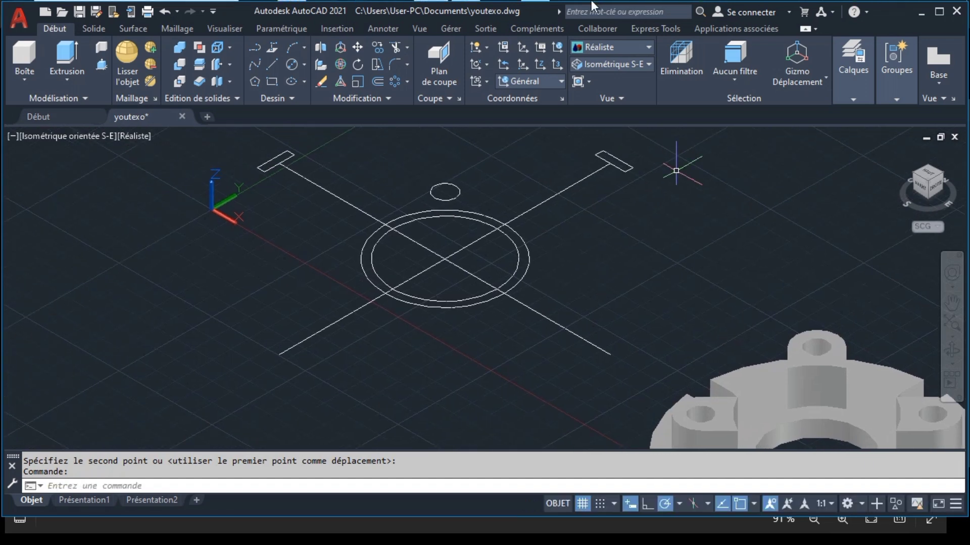
Step: Pan and zoom youtexo.png to inspect the top view, Section A-A and front view
left_click(538, 5)
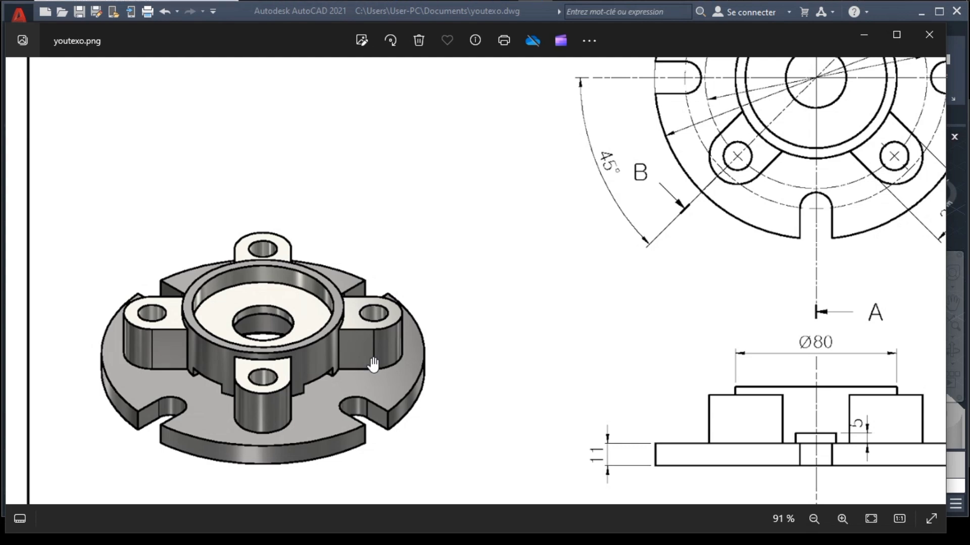
left_click_drag(372, 364, 382, 329)
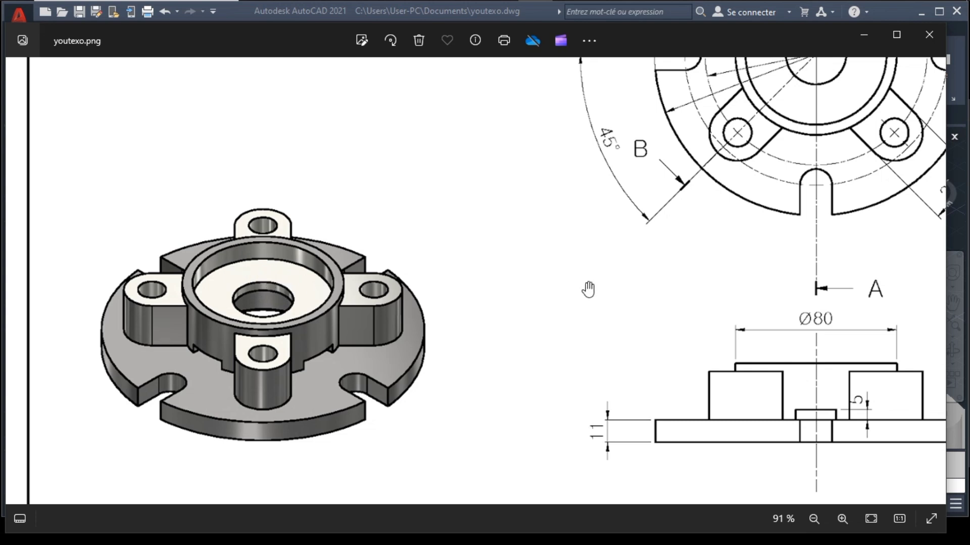
left_click_drag(589, 289, 425, 342)
left_click_drag(685, 202, 604, 290)
mouse_move(547, 311)
left_mouse_down()
mouse_move(526, 323)
mouse_move(581, 310)
left_mouse_up()
left_click_drag(424, 324, 498, 310)
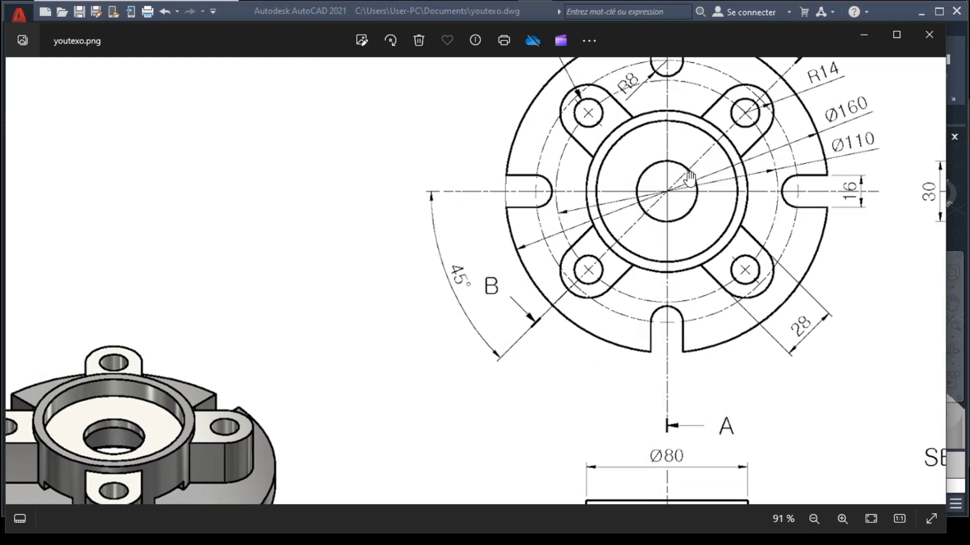
left_click_drag(682, 199, 341, 235)
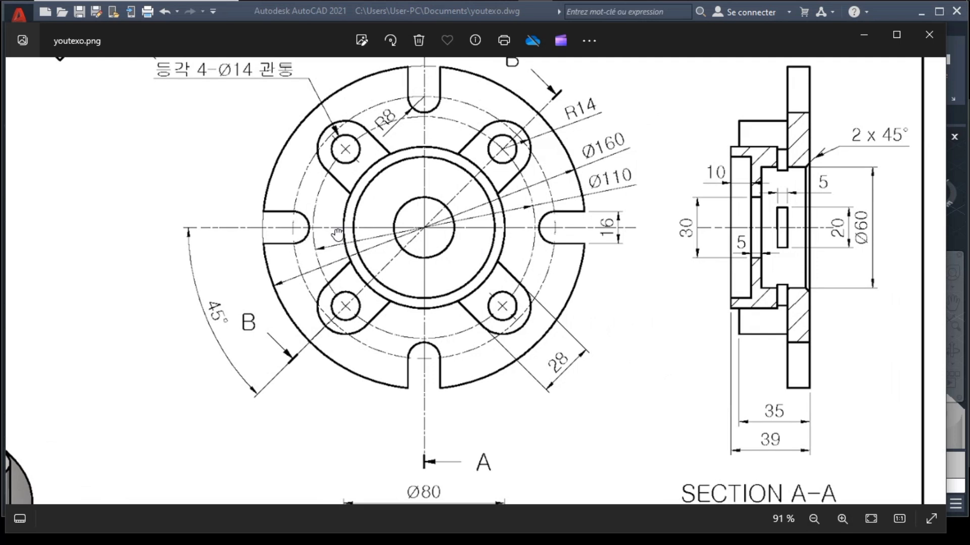
left_click_drag(340, 235, 319, 64)
mouse_move(306, 176)
left_mouse_down()
mouse_move(615, 467)
mouse_move(410, 443)
mouse_move(379, 382)
left_mouse_up()
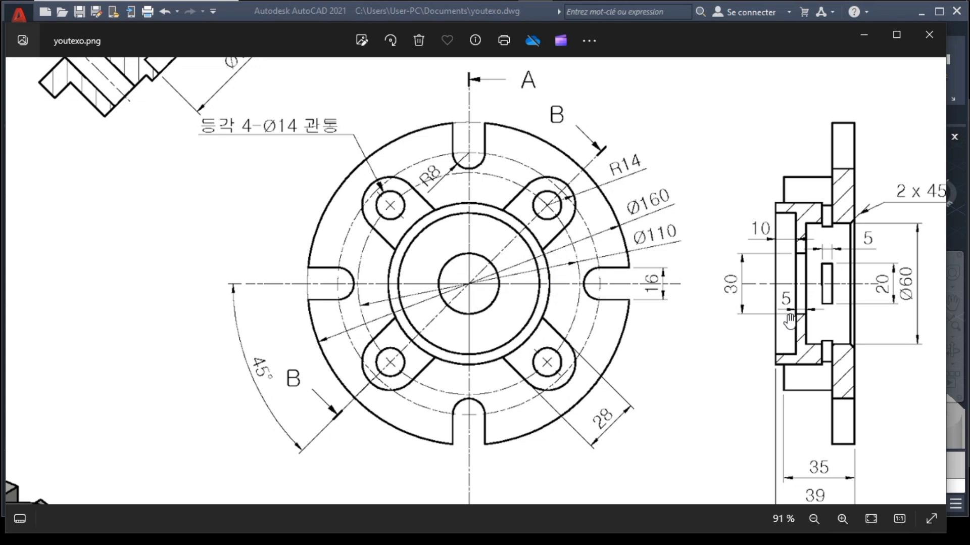
scroll(790, 320, "down", 3)
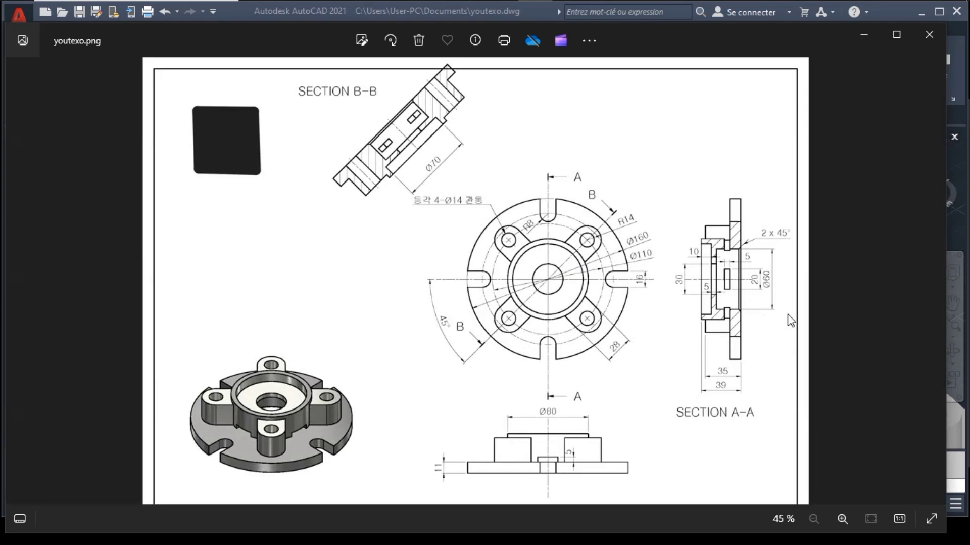
scroll(722, 276, "up", 3)
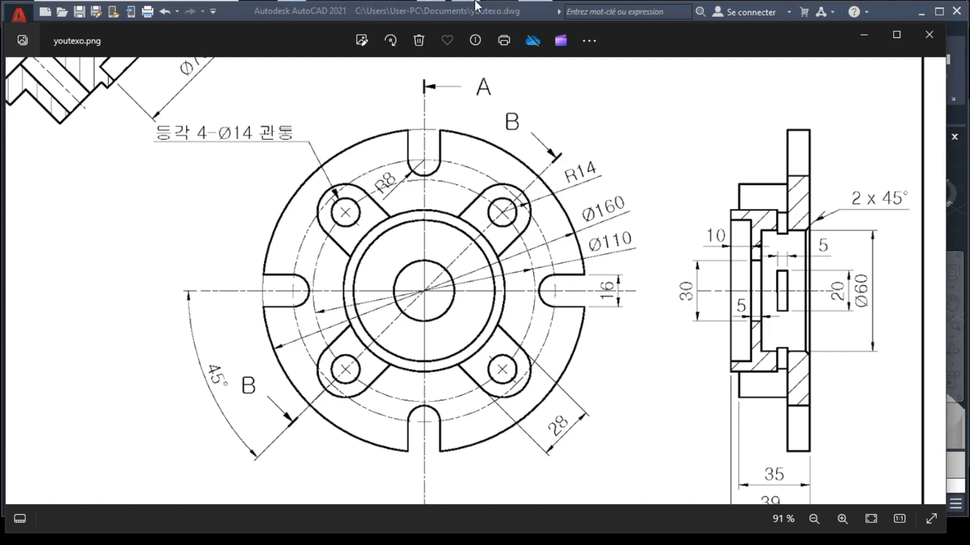
Step: Draw a Ø30 circle at the ring centre
left_click(434, 4)
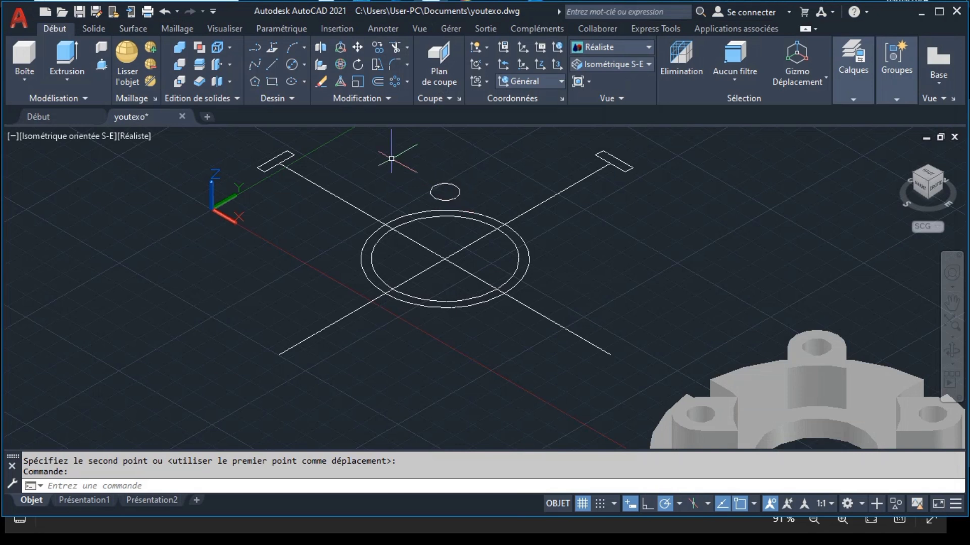
left_click(294, 65)
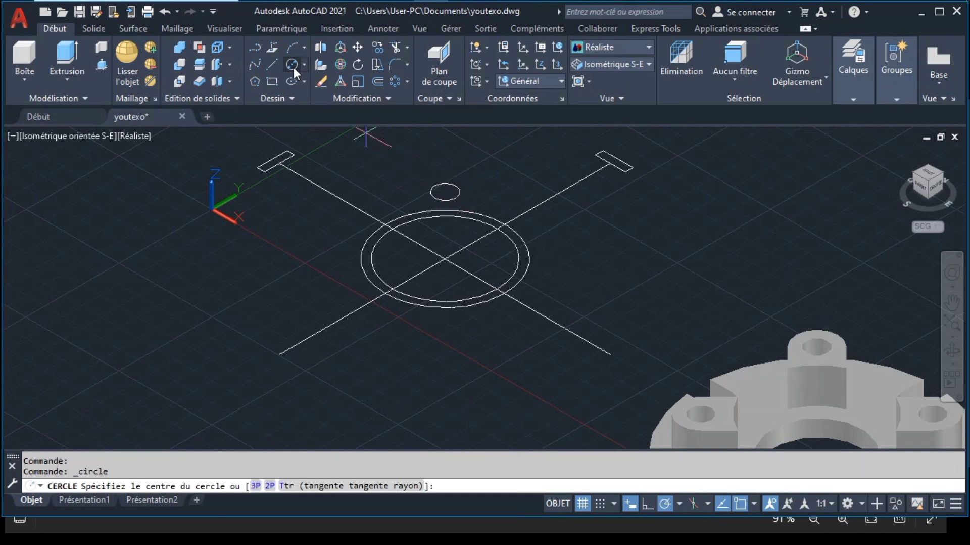
left_click(446, 257)
type("3")
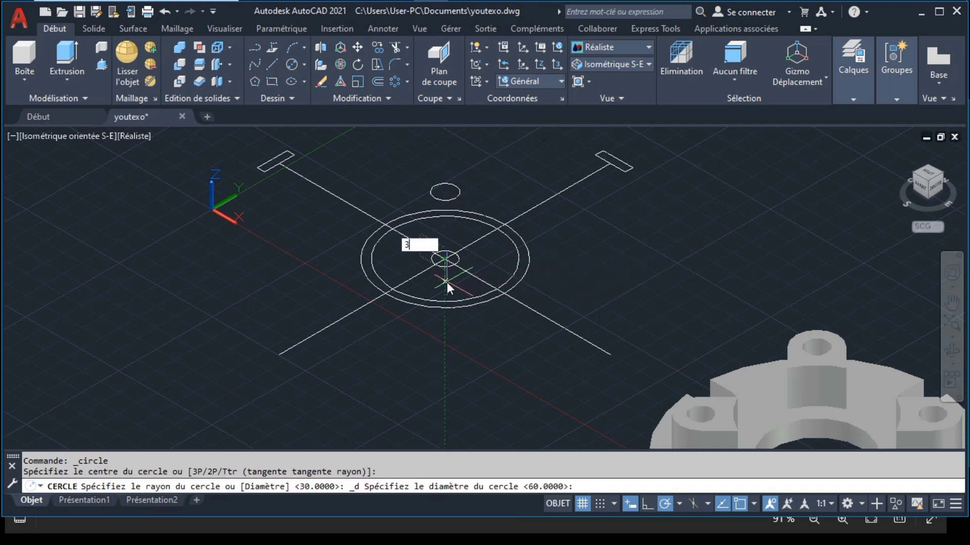
key("Return")
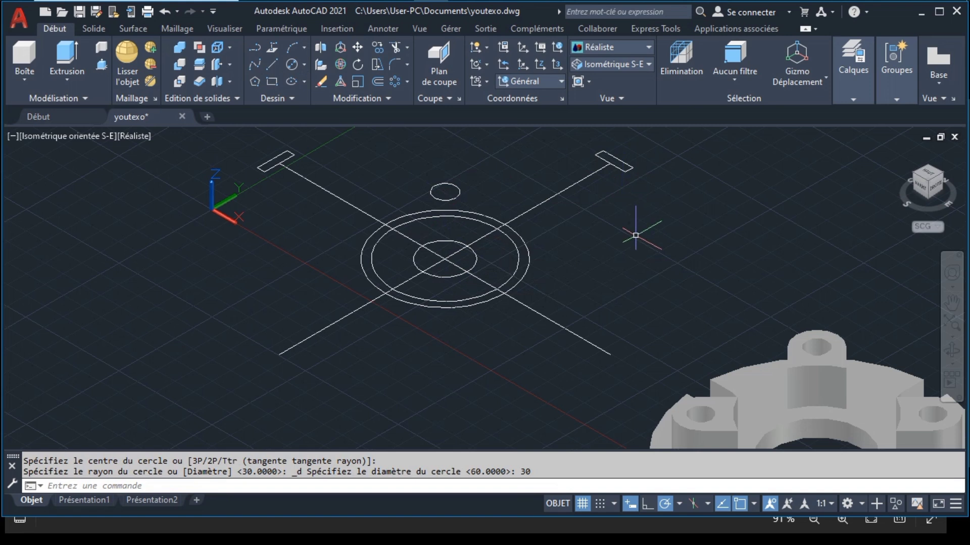
mouse_move(508, 236)
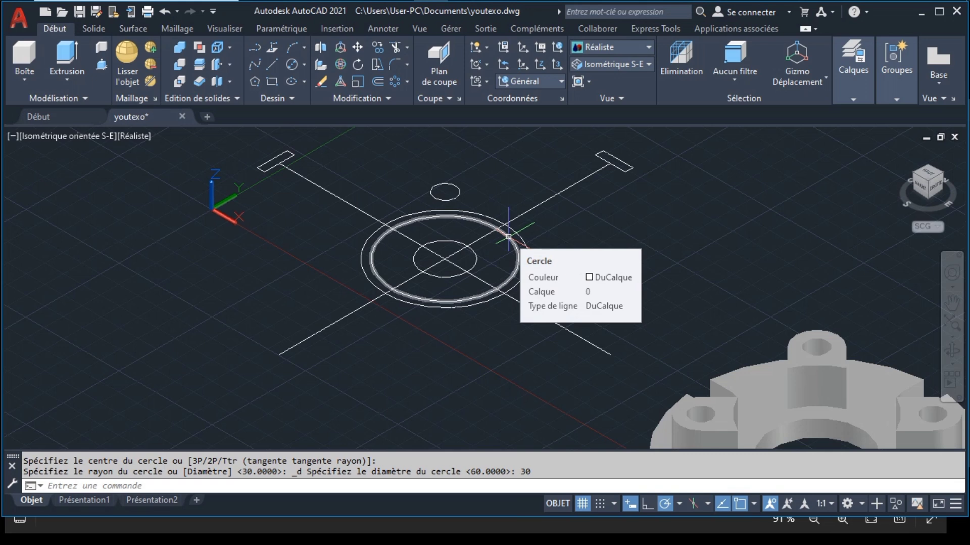
Step: Copy the inner ring circle and the Ø30 circle once to the right of the ring
left_click(508, 236)
left_click(424, 244)
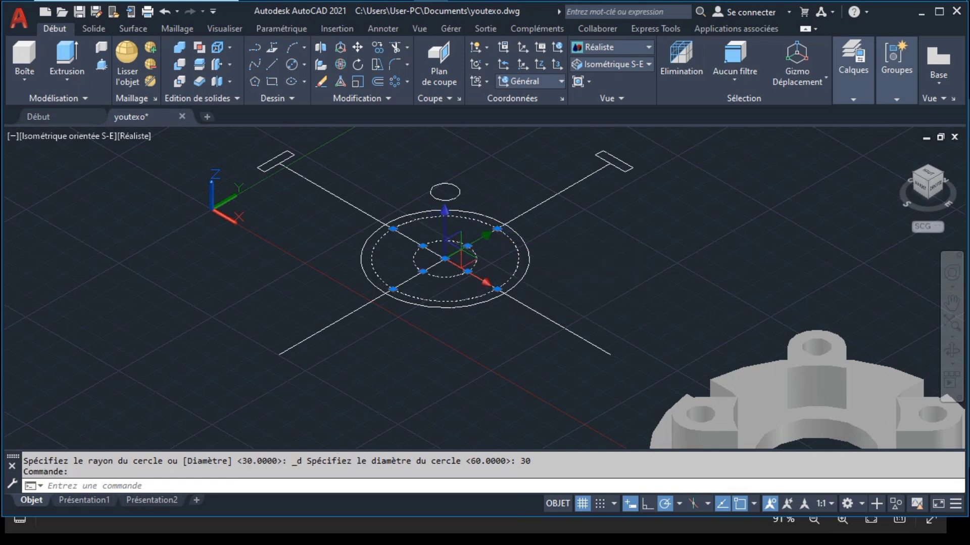
left_click(377, 47)
left_click(445, 259)
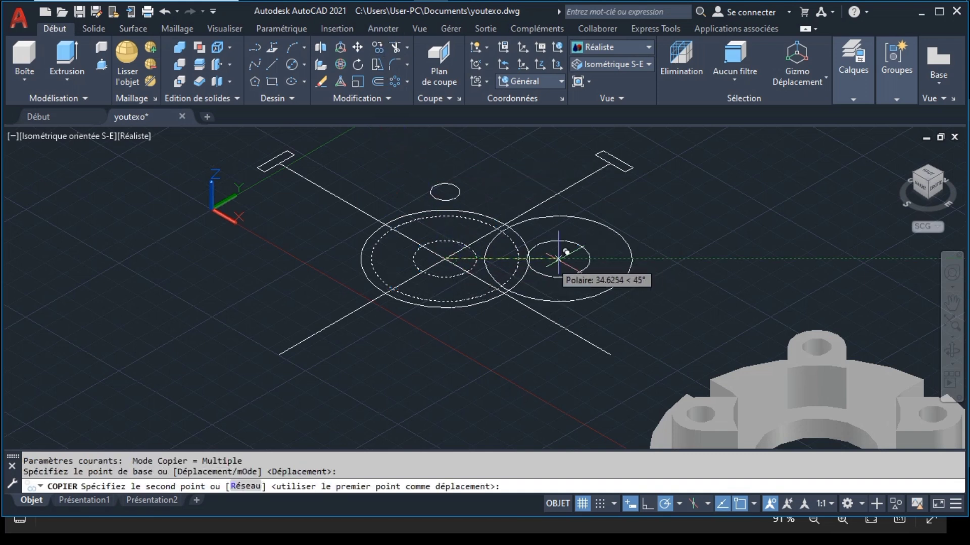
left_click(704, 274)
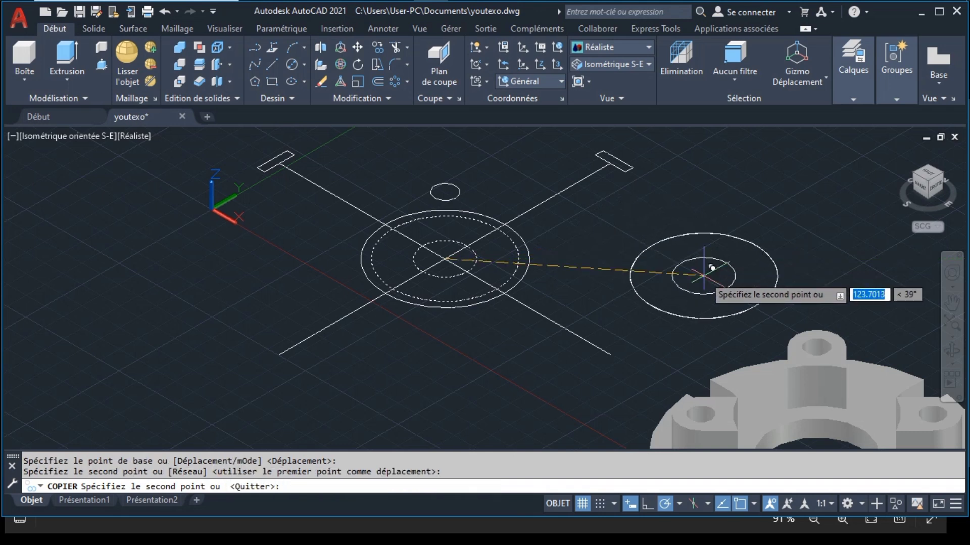
key("Escape")
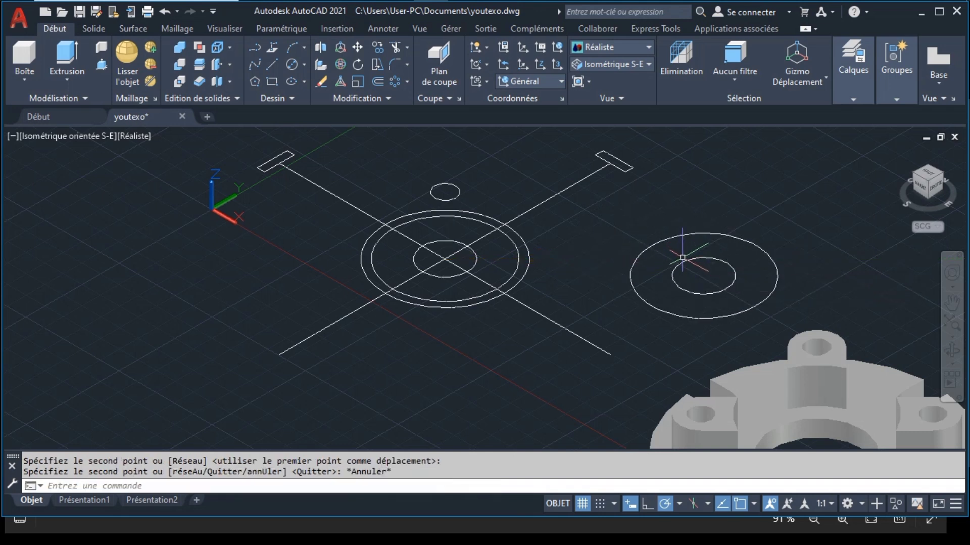
Step: Select the two copied circles and start extruding them
left_click(679, 262)
left_click(667, 239)
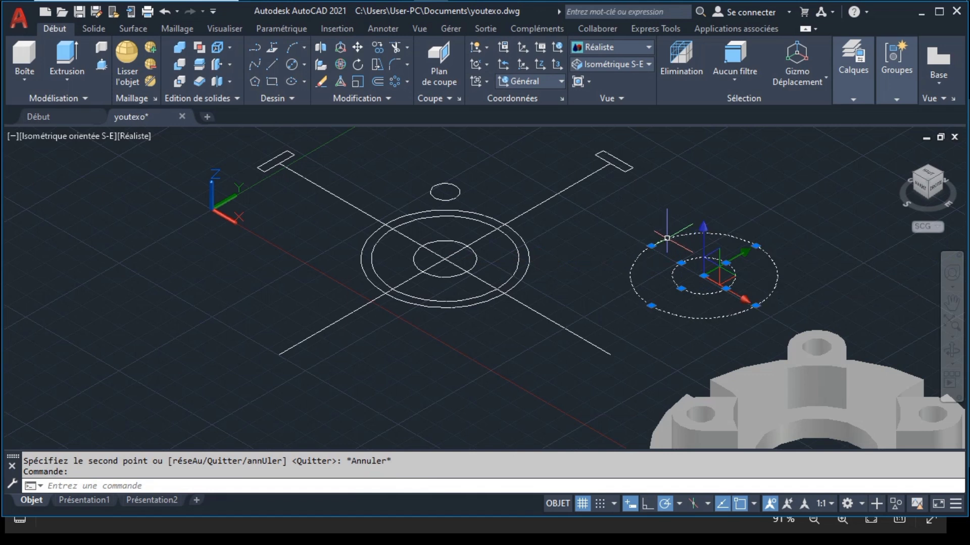
left_click(67, 56)
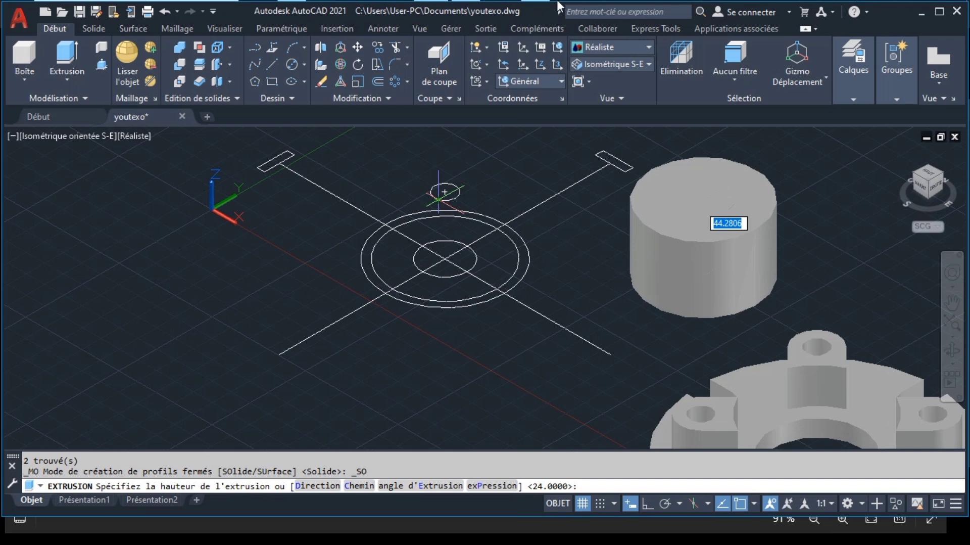
left_click(546, 97)
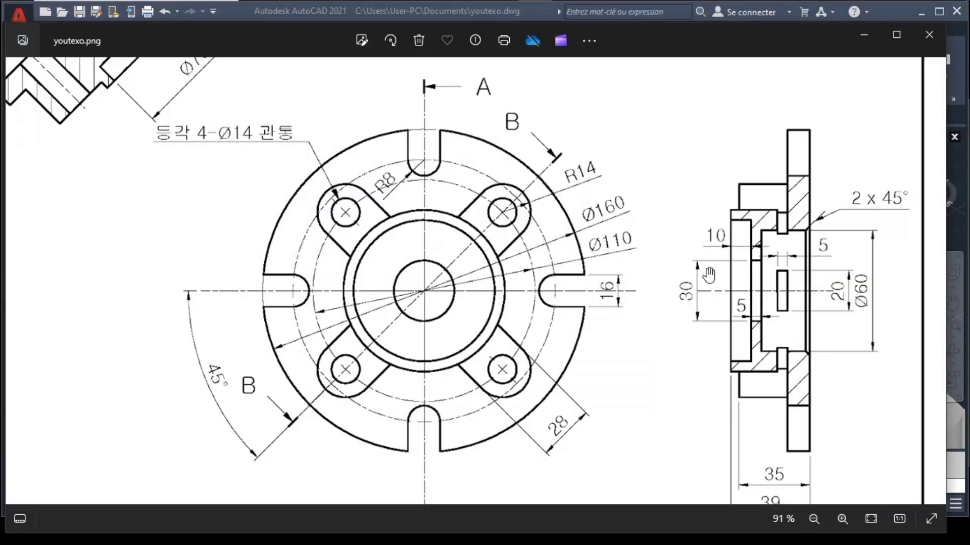
scroll(548, 291, "down", 1)
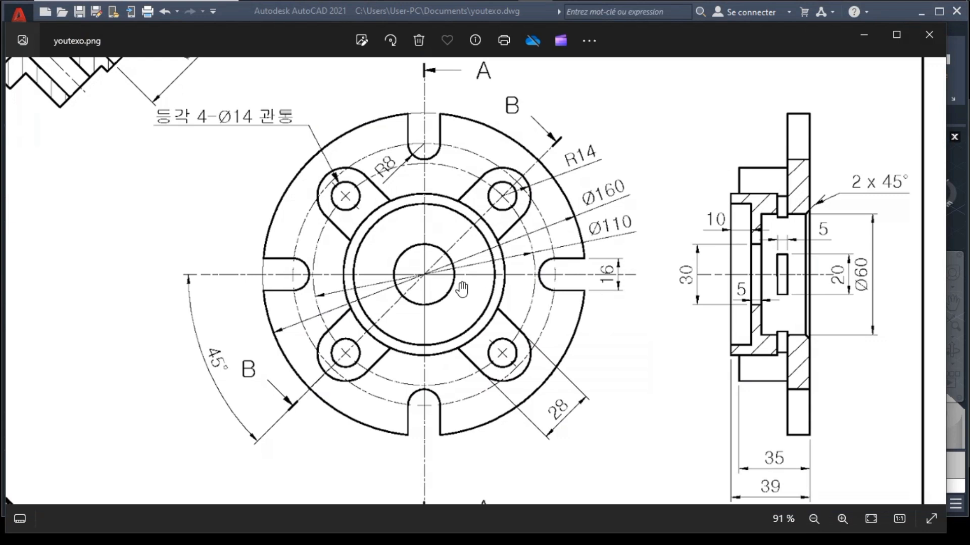
mouse_move(445, 284)
left_mouse_down()
mouse_move(586, 226)
mouse_move(636, 240)
left_mouse_up()
left_click_drag(401, 250, 487, 181)
mouse_move(558, 262)
left_mouse_down()
mouse_move(454, 199)
mouse_move(487, 177)
mouse_move(524, 196)
mouse_move(404, 291)
left_mouse_up()
mouse_move(594, 226)
left_mouse_down()
mouse_move(510, 269)
mouse_move(452, 281)
left_mouse_up()
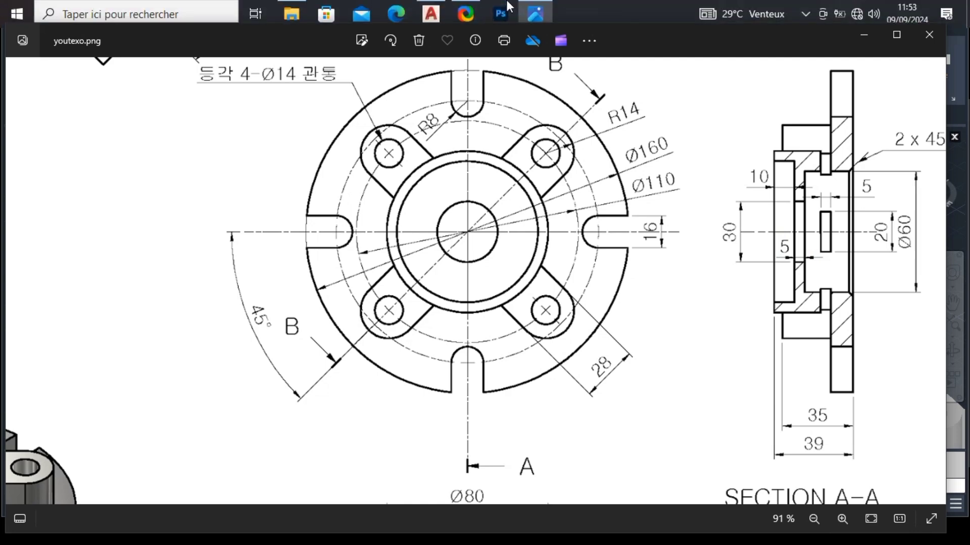
Step: Extrude the copied circle pair to a height of 5
left_click(431, 13)
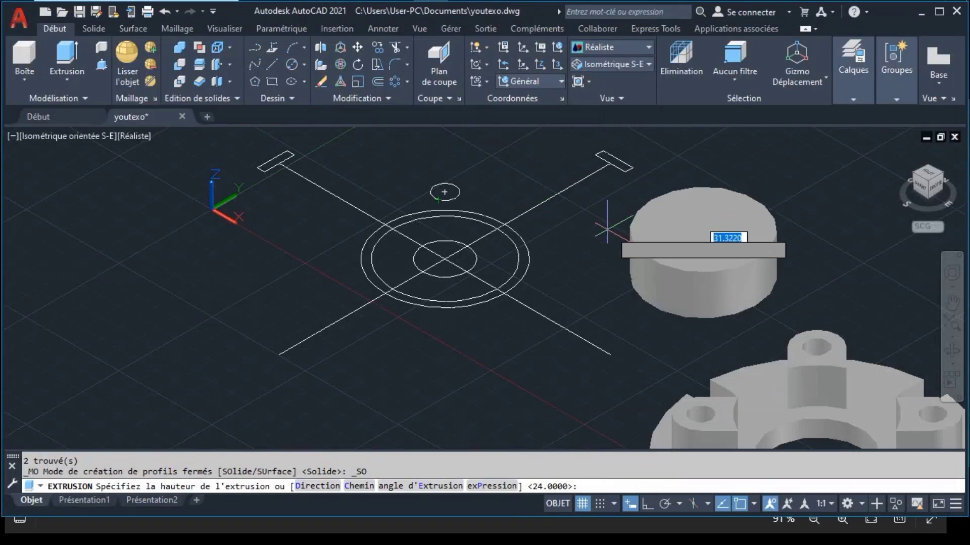
type("5")
key("Return")
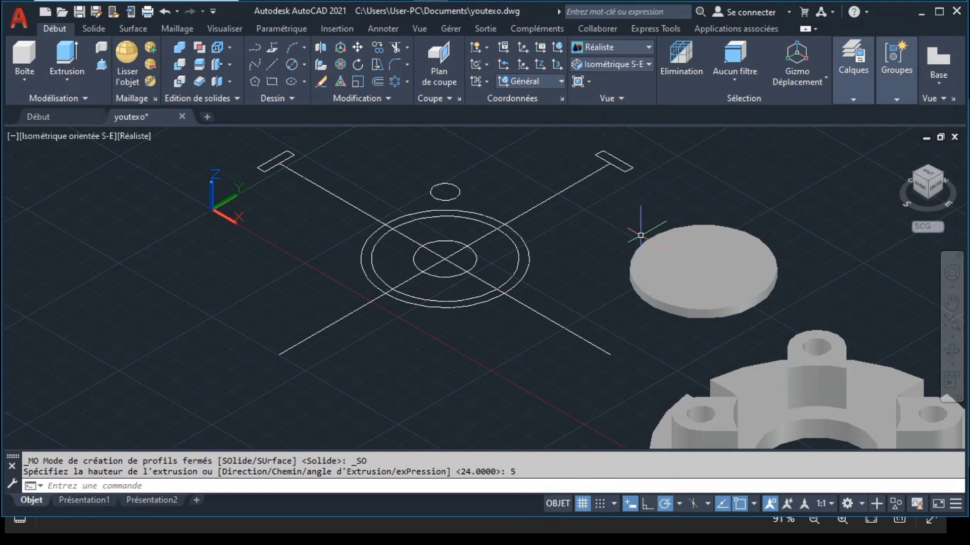
Step: Subtract the Ø30 inner cylinder from the disc, leaving a flat ring
left_click(180, 73)
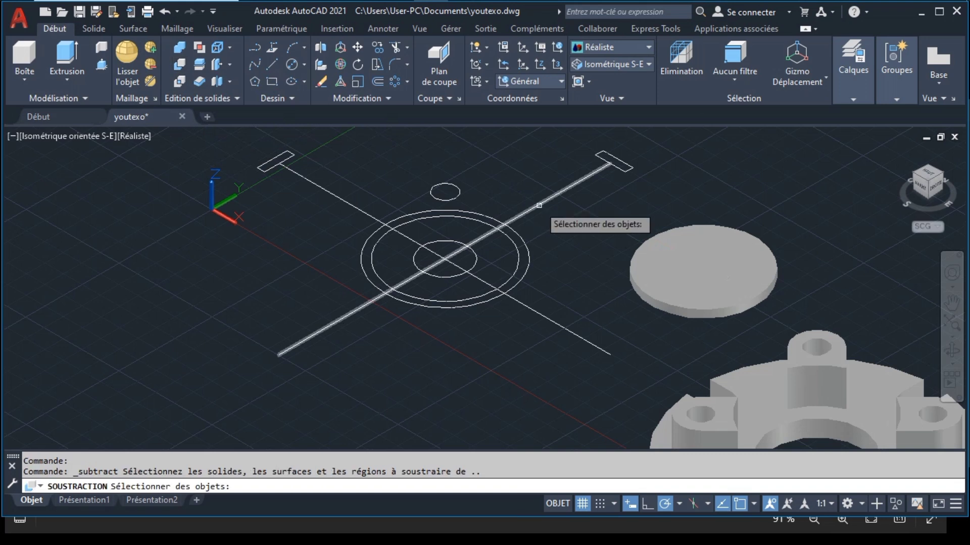
left_click(643, 247)
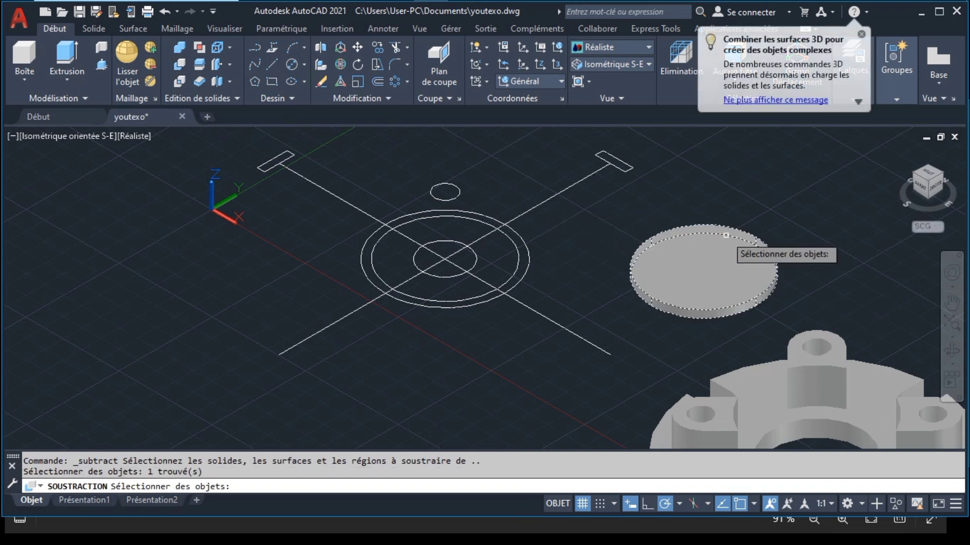
key("Return")
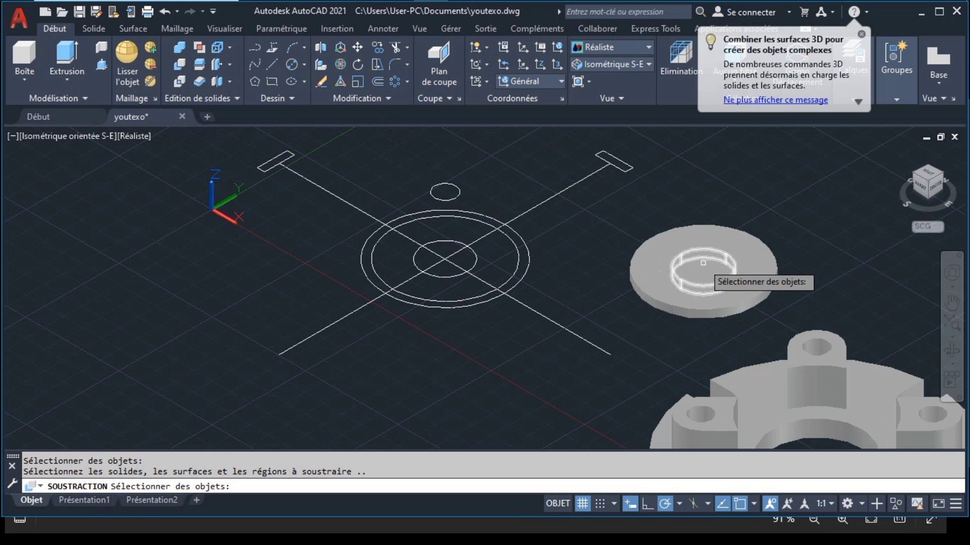
left_click(703, 262)
key("Return")
key("Return")
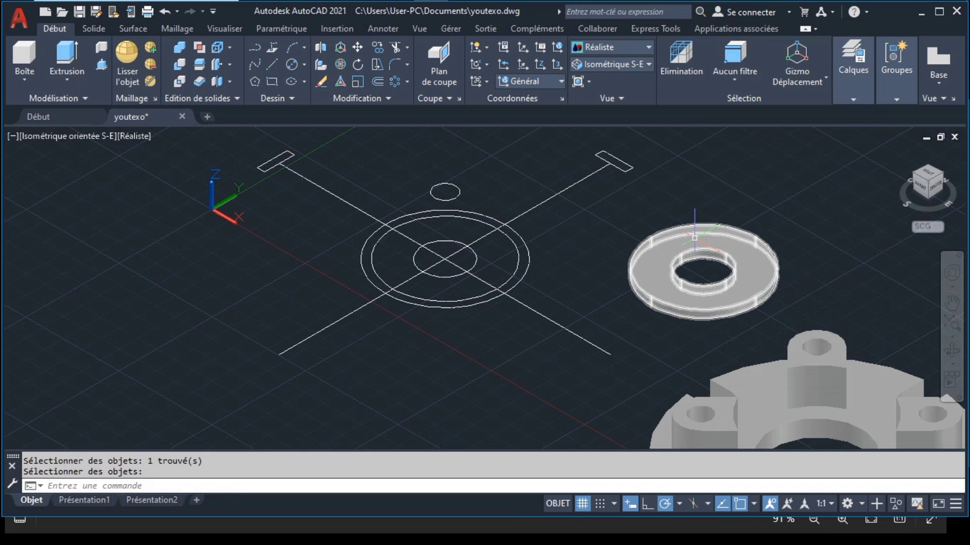
mouse_move(535, 14)
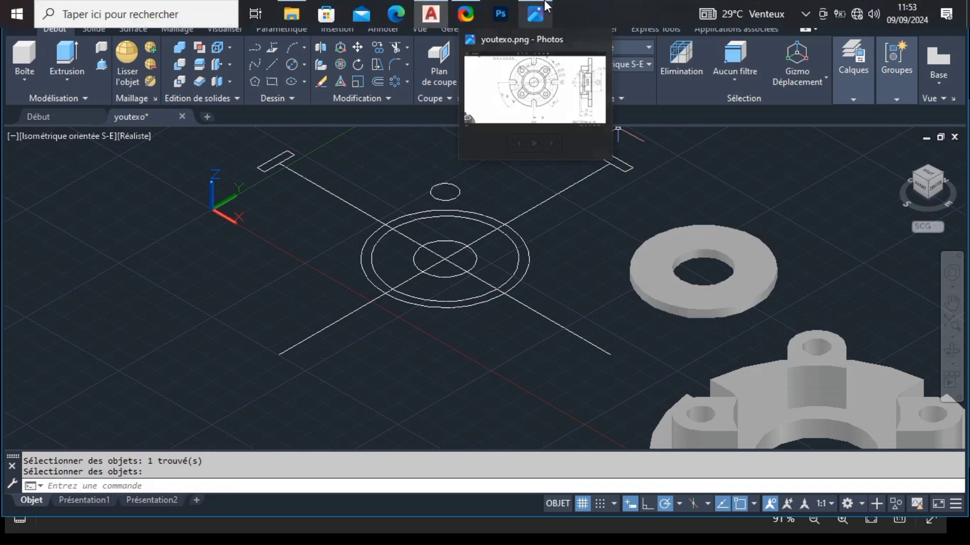
Step: Pan the reference drawing to frame Section B-B with its Ø70 size and 4-Ø14 note
left_click(552, 89)
scroll(601, 141, "up", 2)
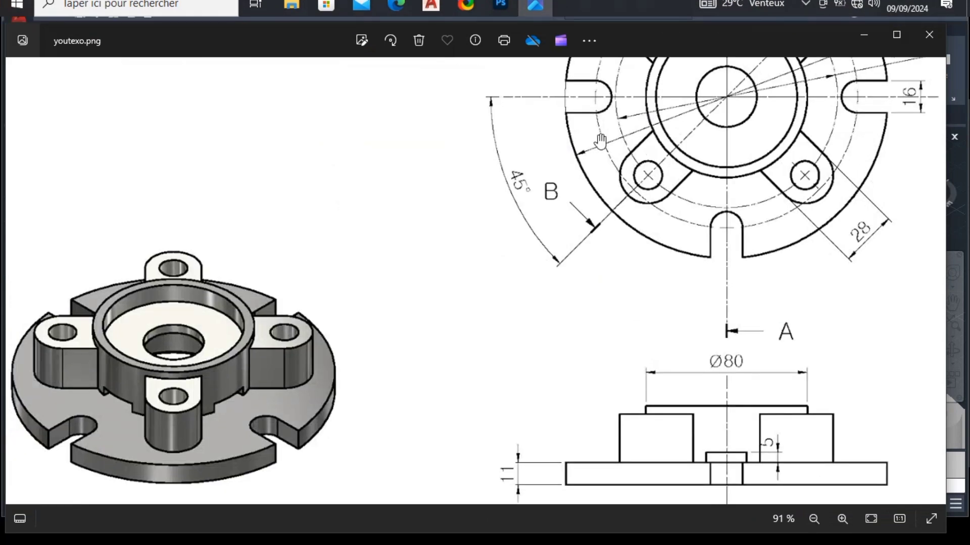
left_click_drag(374, 267, 368, 251)
left_click_drag(426, 260, 331, 265)
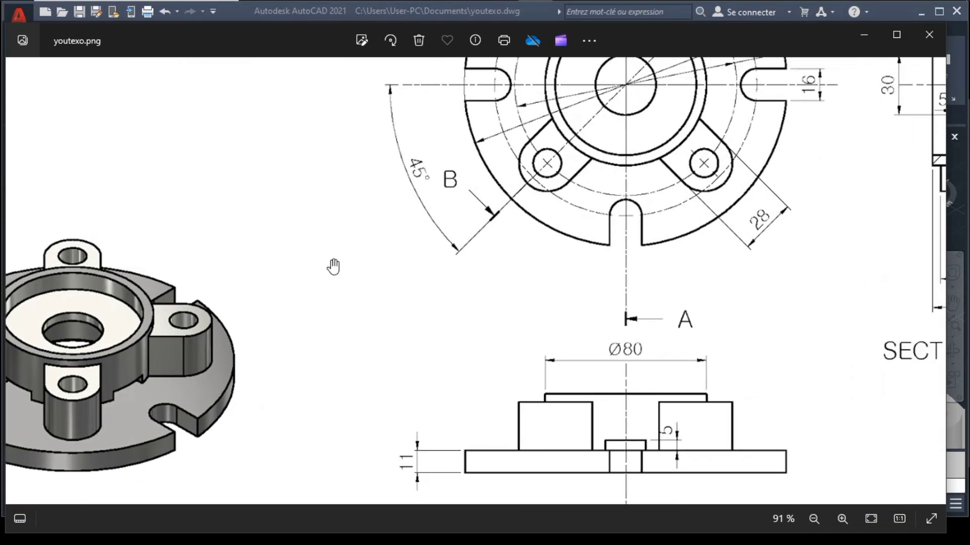
mouse_move(292, 302)
left_mouse_down()
mouse_move(288, 282)
mouse_move(335, 299)
mouse_move(342, 325)
mouse_move(299, 234)
mouse_move(526, 368)
left_mouse_up()
mouse_move(304, 275)
left_mouse_down()
mouse_move(418, 228)
mouse_move(311, 315)
left_mouse_up()
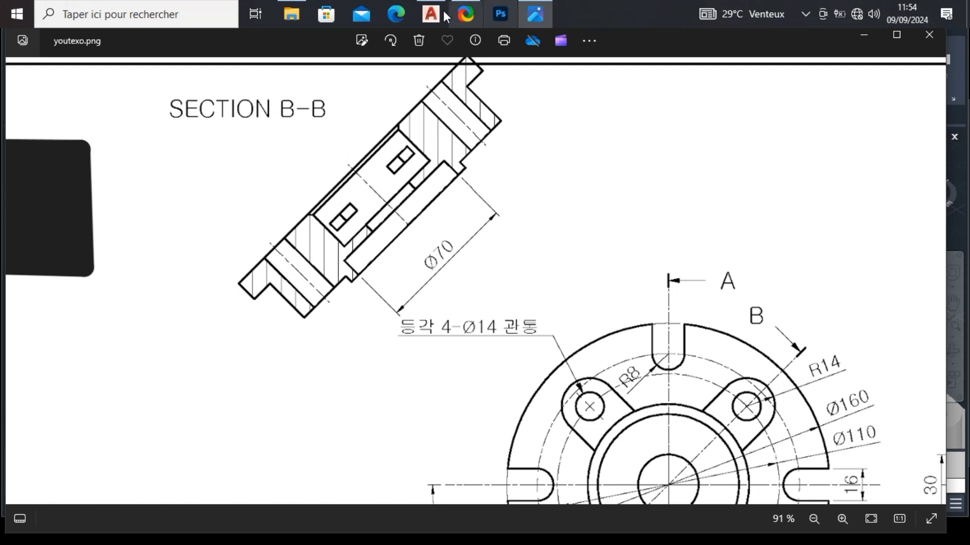
Step: Copy the ring's outer and inner circles from the ring centre to the left
left_click(431, 14)
left_click(466, 170)
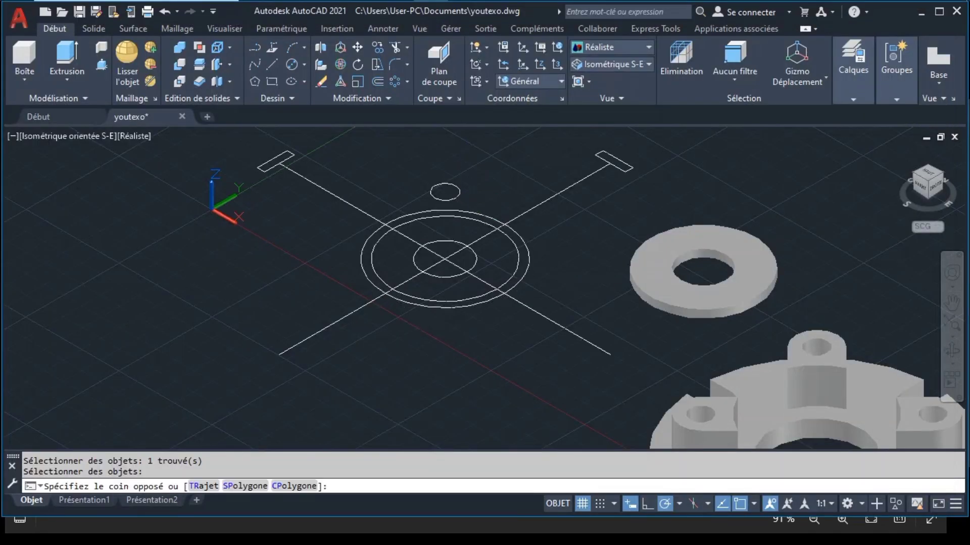
left_click(468, 216)
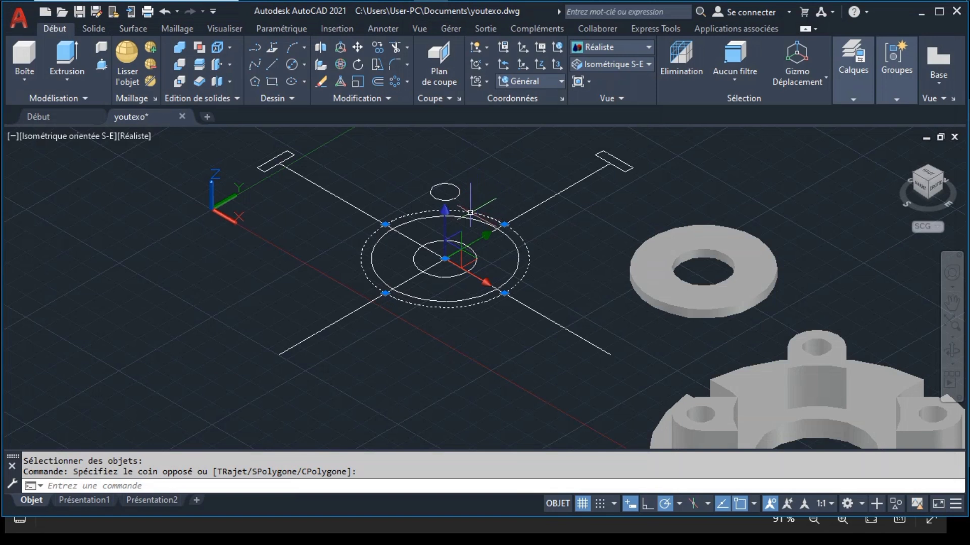
left_click(471, 216)
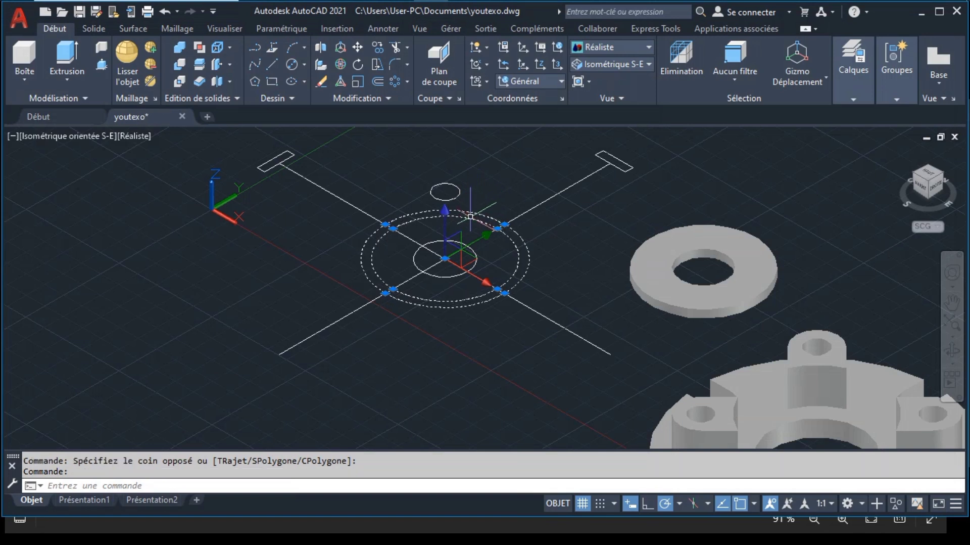
left_click(378, 47)
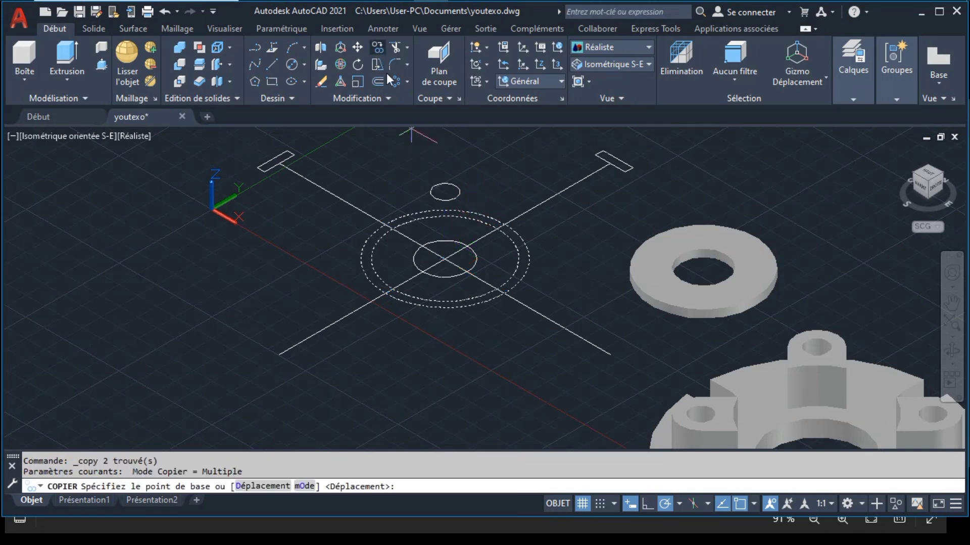
left_click(446, 259)
left_click(171, 279)
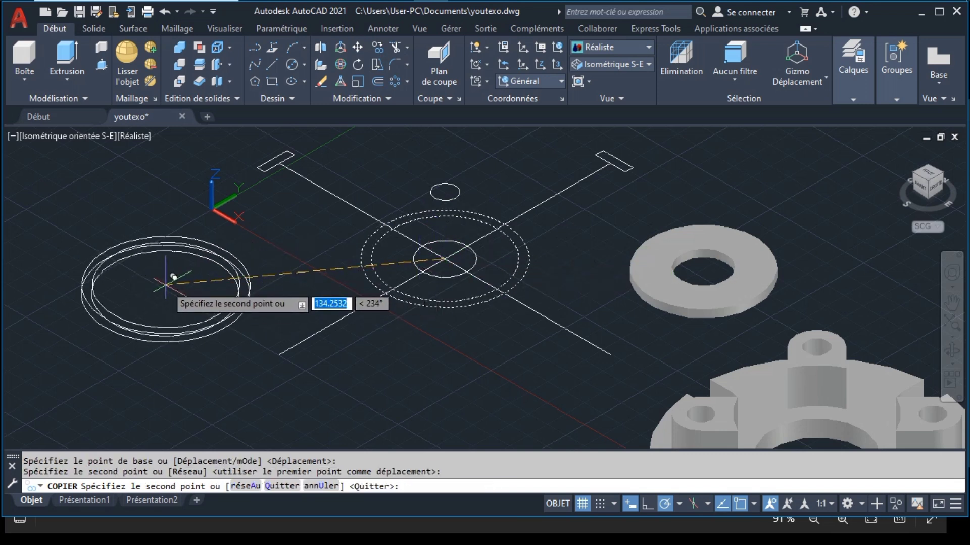
key("Escape")
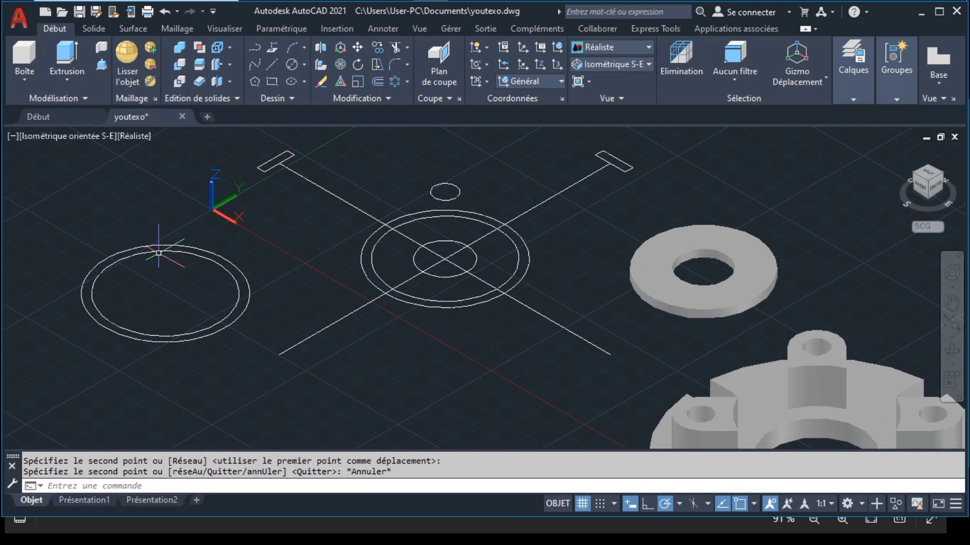
Step: Select the copied circle pair and start extruding it
left_click(159, 253)
left_click(147, 245)
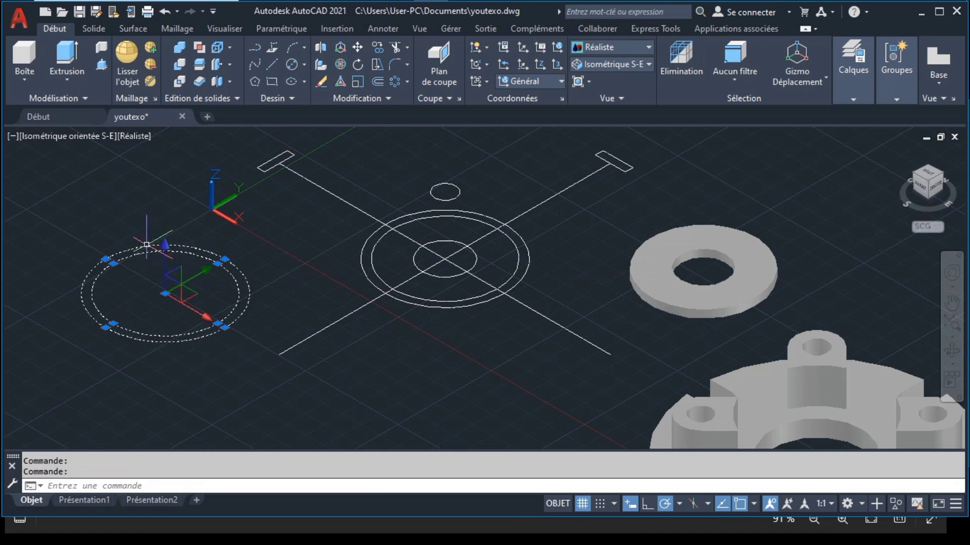
left_click(67, 56)
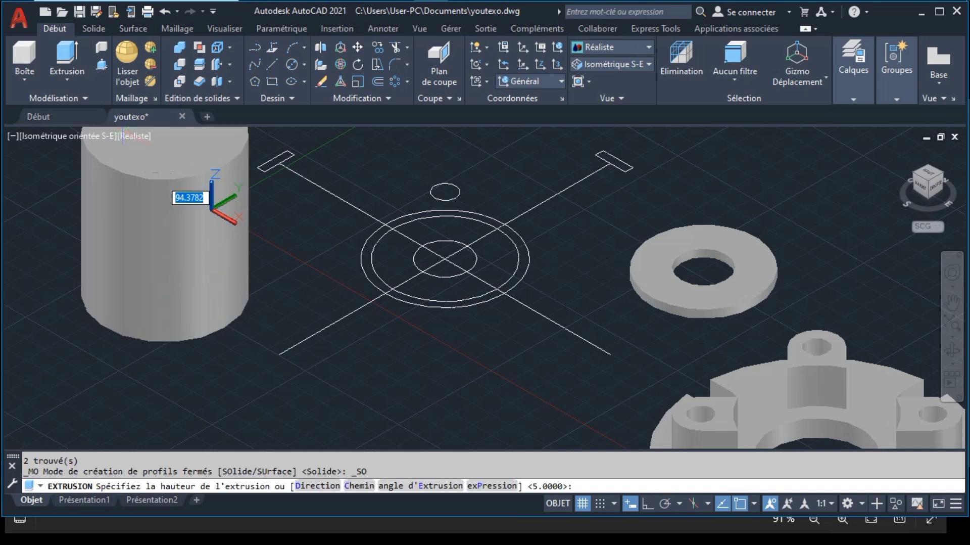
Step: Pan youtexo.png to show the flange's circular front view and side section
left_click(531, 8)
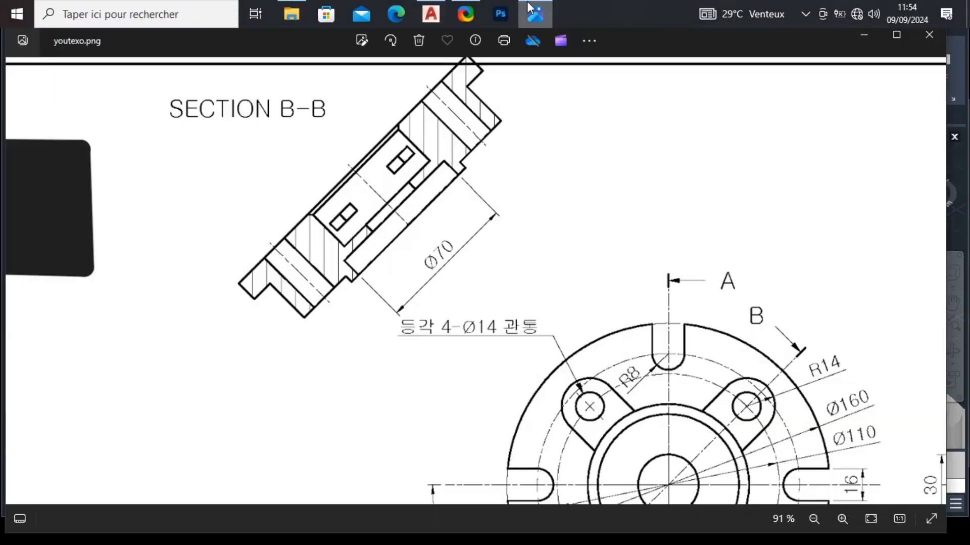
left_click_drag(628, 292, 558, 205)
left_click_drag(716, 277, 526, 188)
left_click_drag(633, 251, 628, 239)
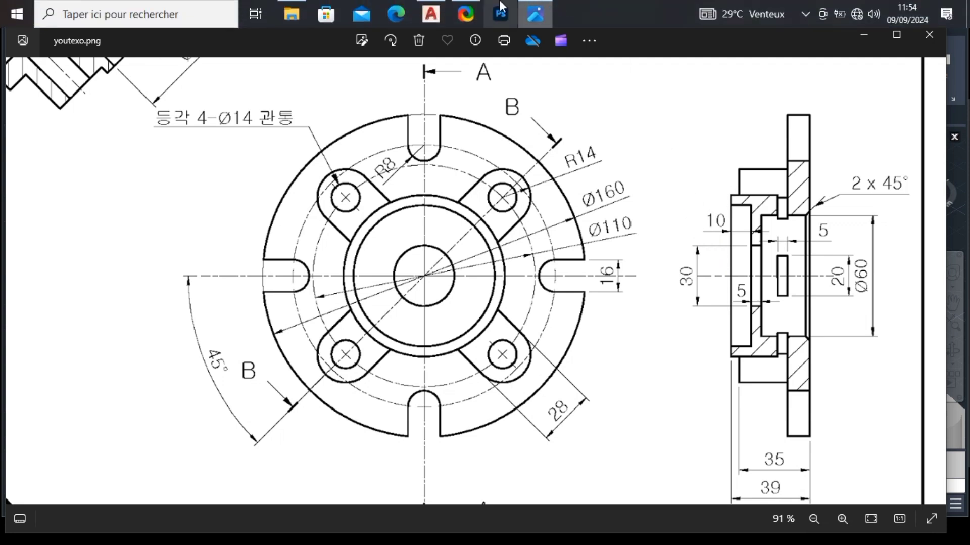
Step: Extrude the copied circle pair to a height of 10
left_click(431, 13)
type("10")
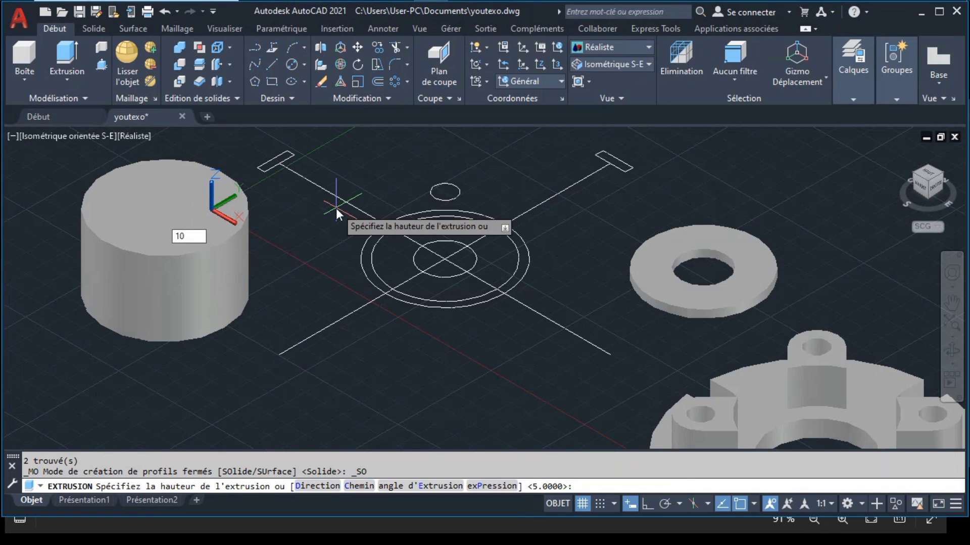
key("Return")
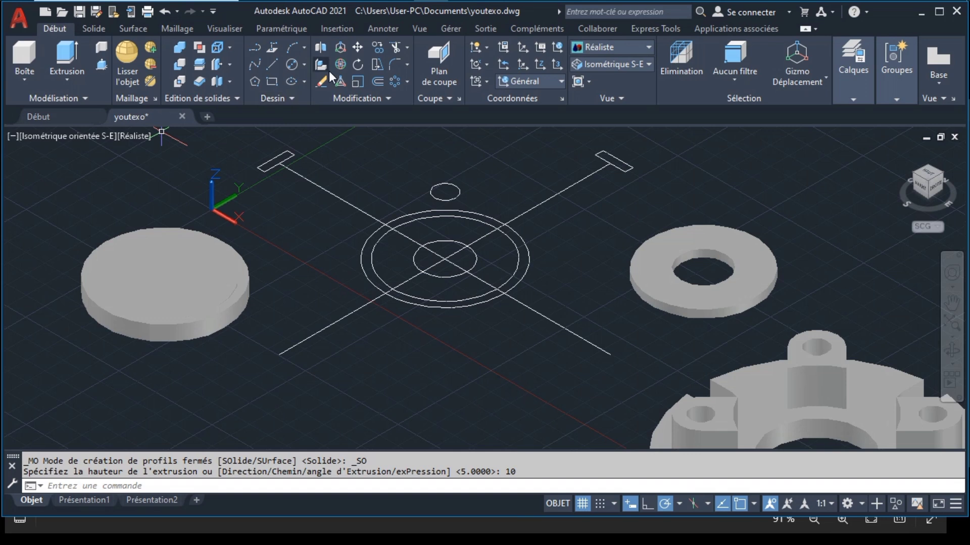
Step: Subtract the inner cylinder from the outer disc to make a hollow ring
left_click(182, 68)
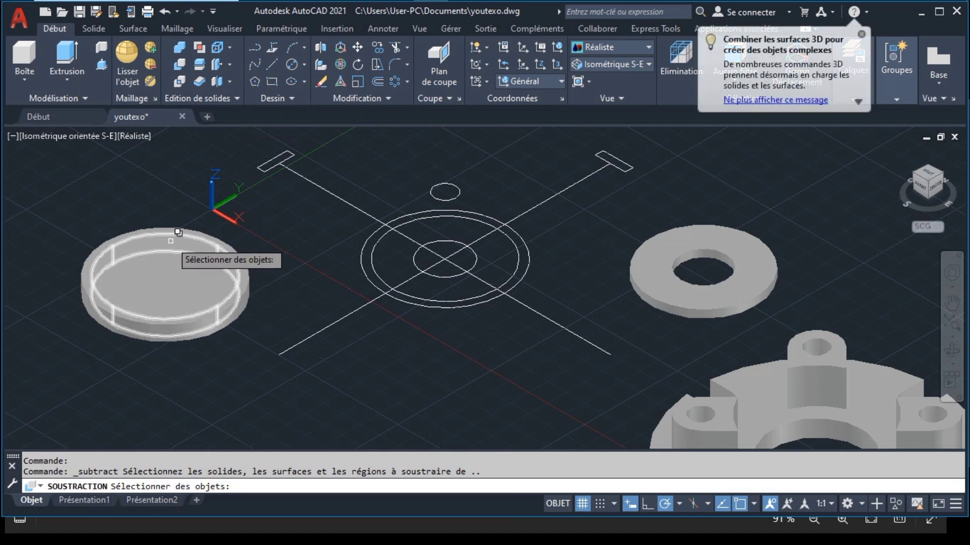
left_click(170, 228)
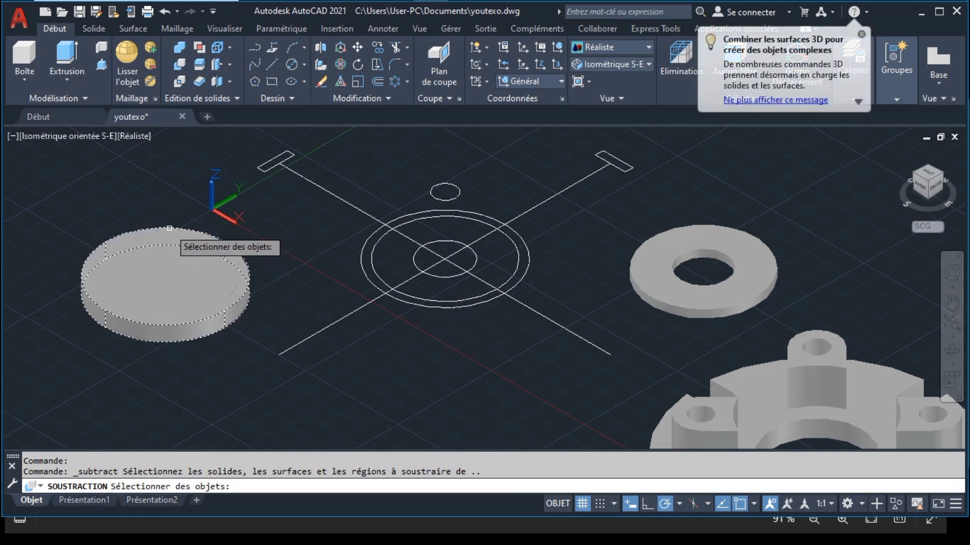
key("Return")
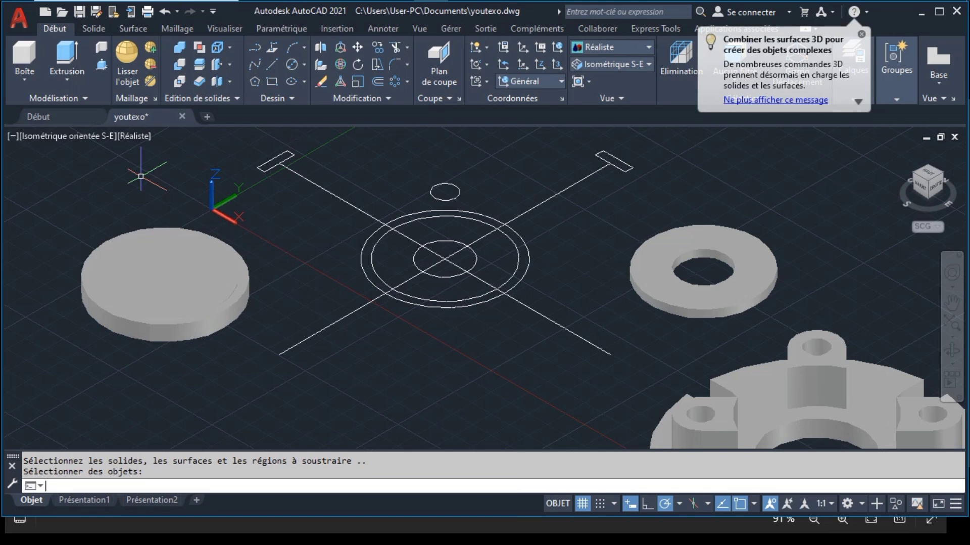
left_click(177, 60)
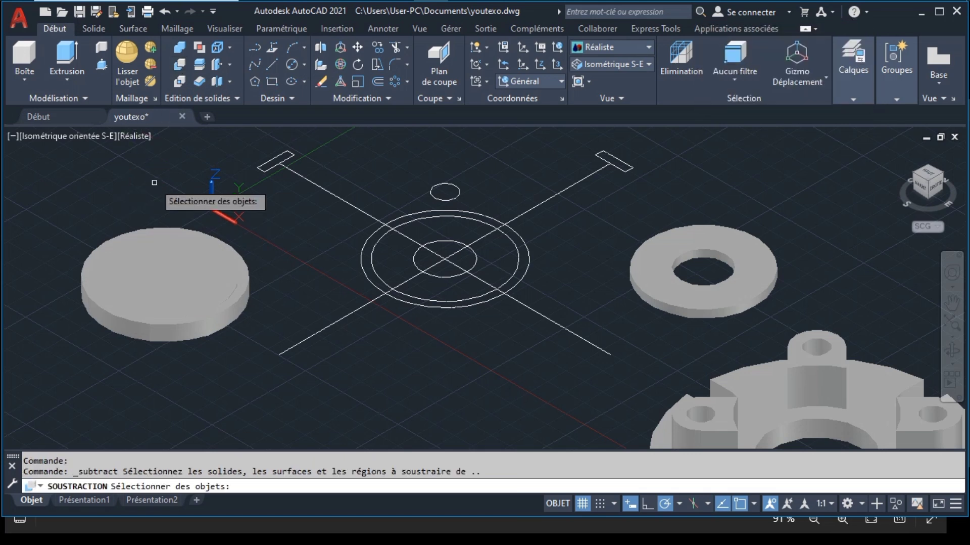
left_click(141, 228)
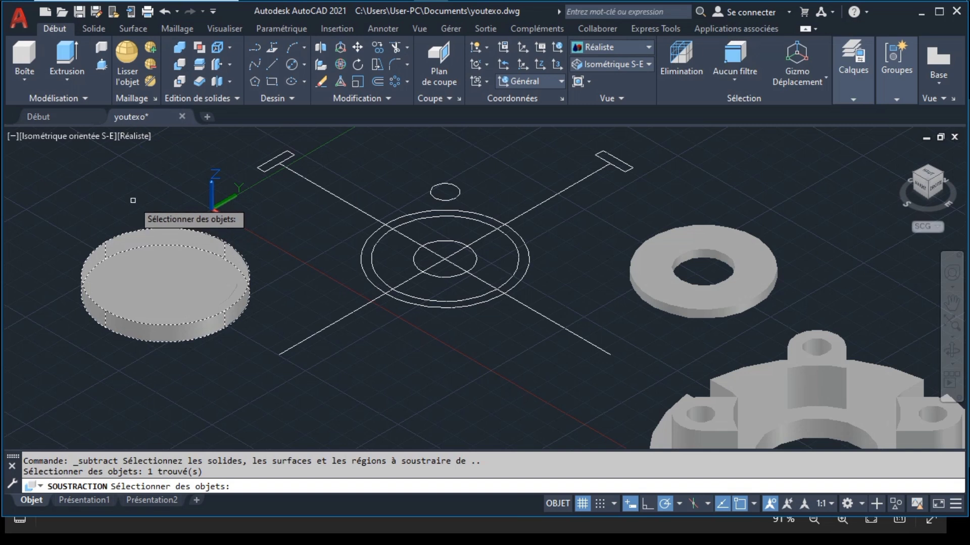
key("Return")
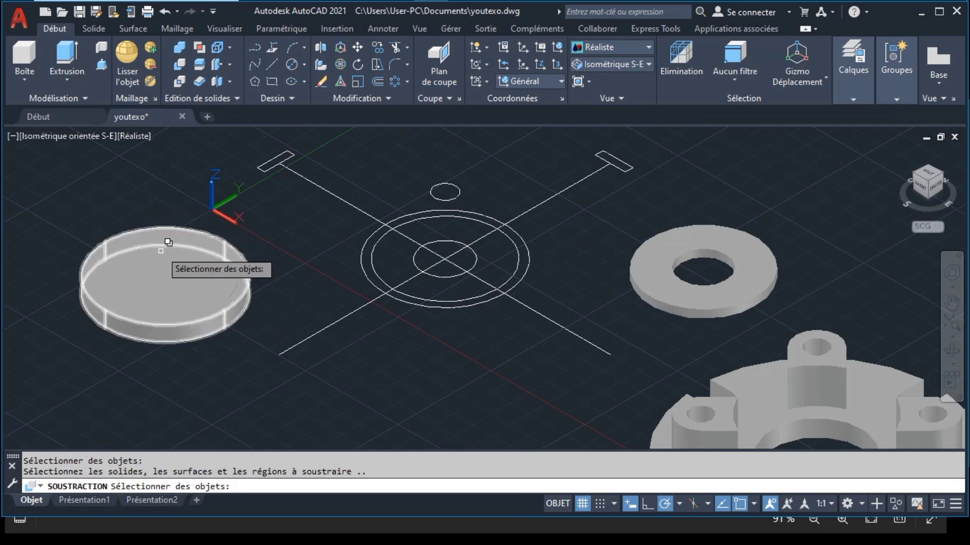
left_click(168, 242)
left_click(168, 238)
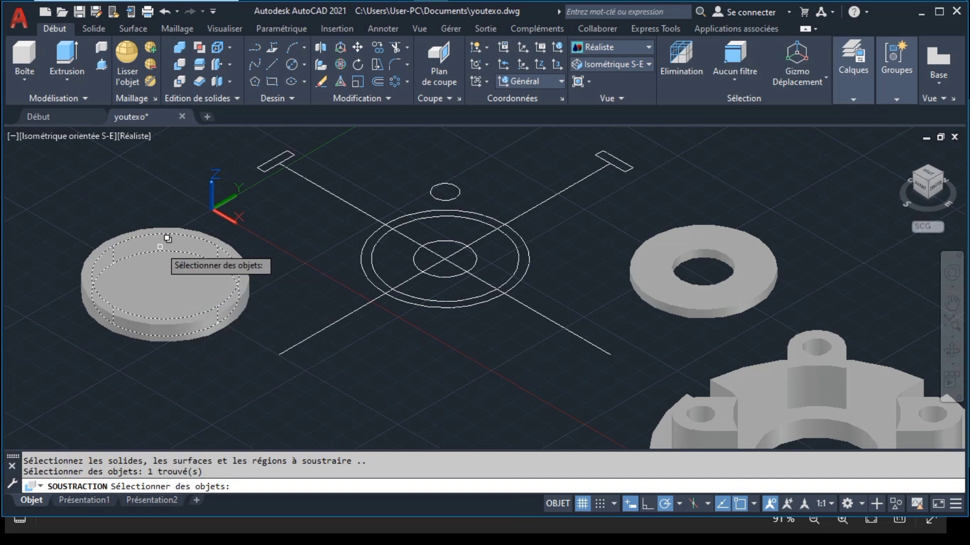
key("Return")
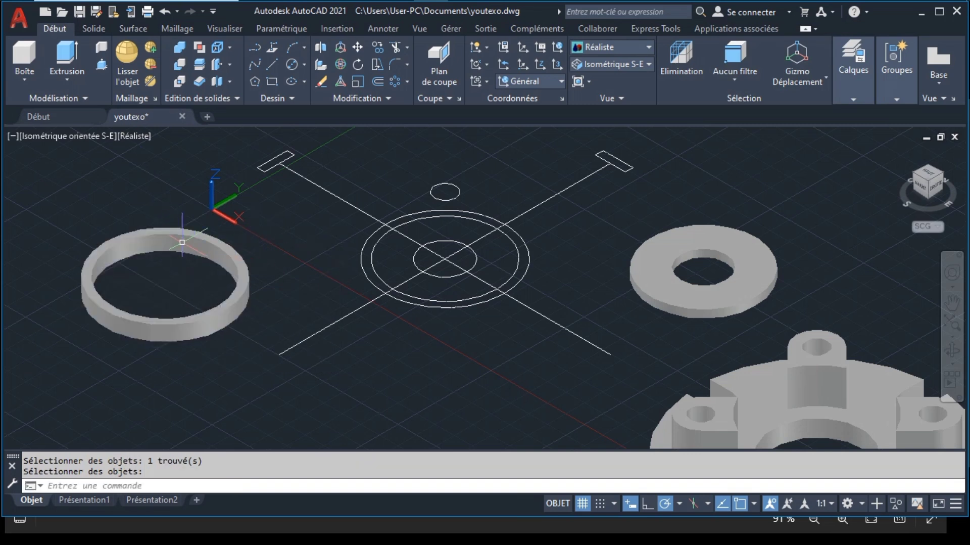
Step: Move the ring from its centre to sit centred inside the washer disc
left_click(179, 240)
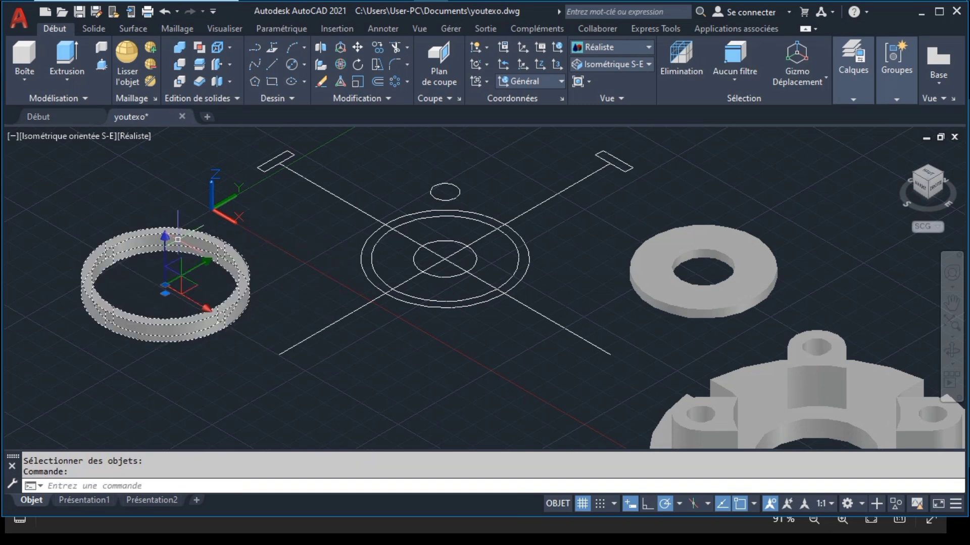
left_click(357, 47)
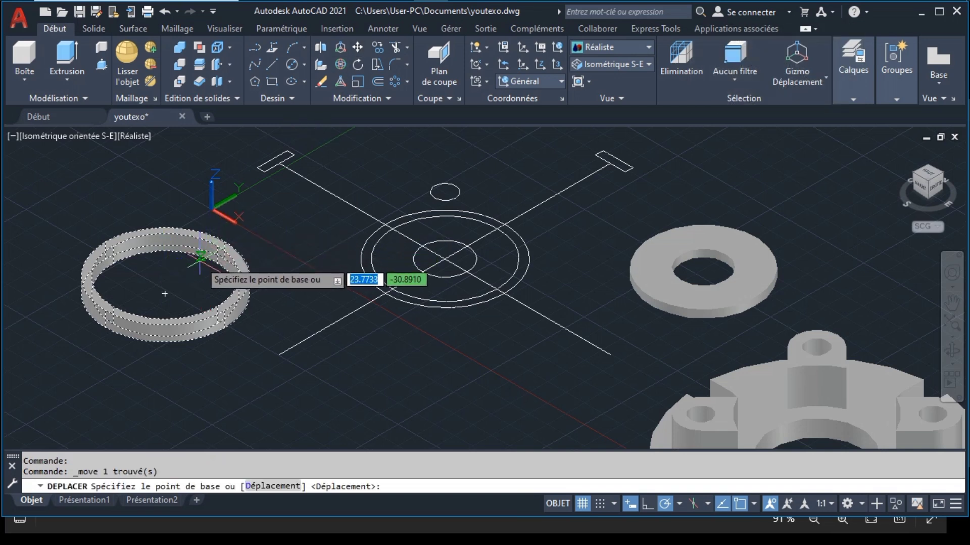
left_click(165, 293)
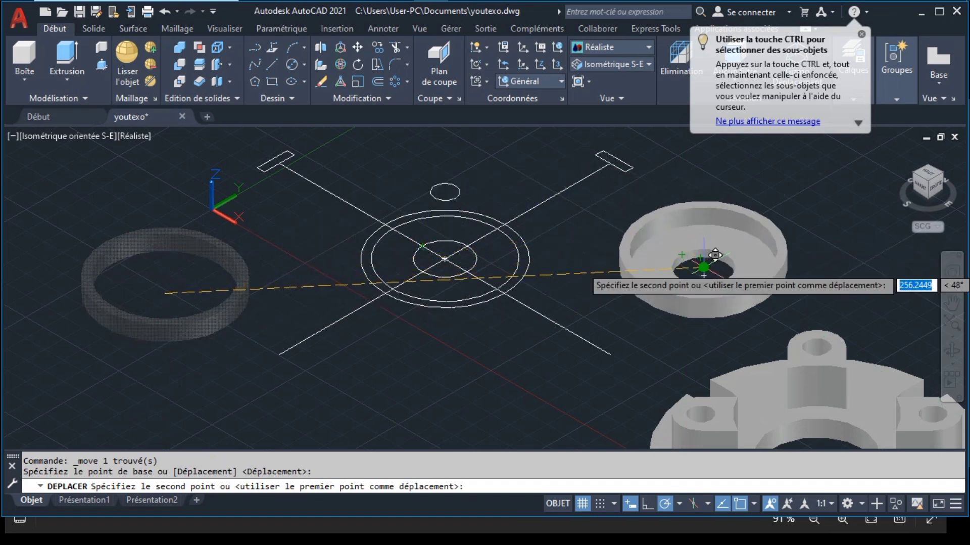
left_click(704, 266)
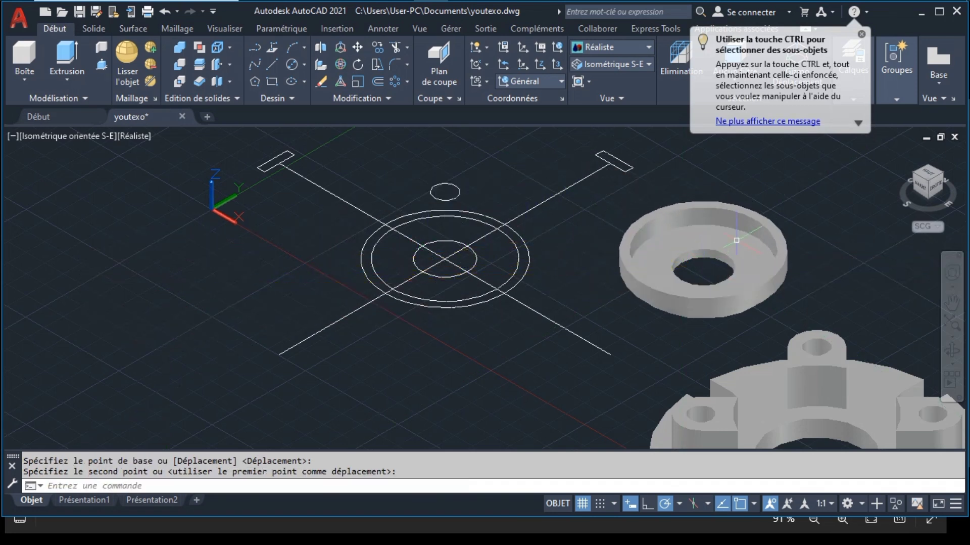
left_click(952, 303)
left_click_drag(784, 284, 663, 221)
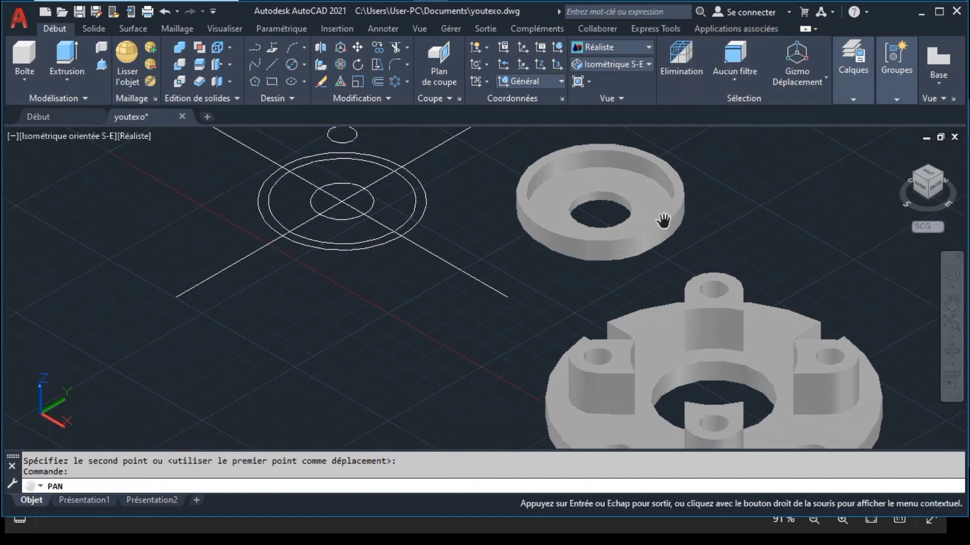
key("Escape")
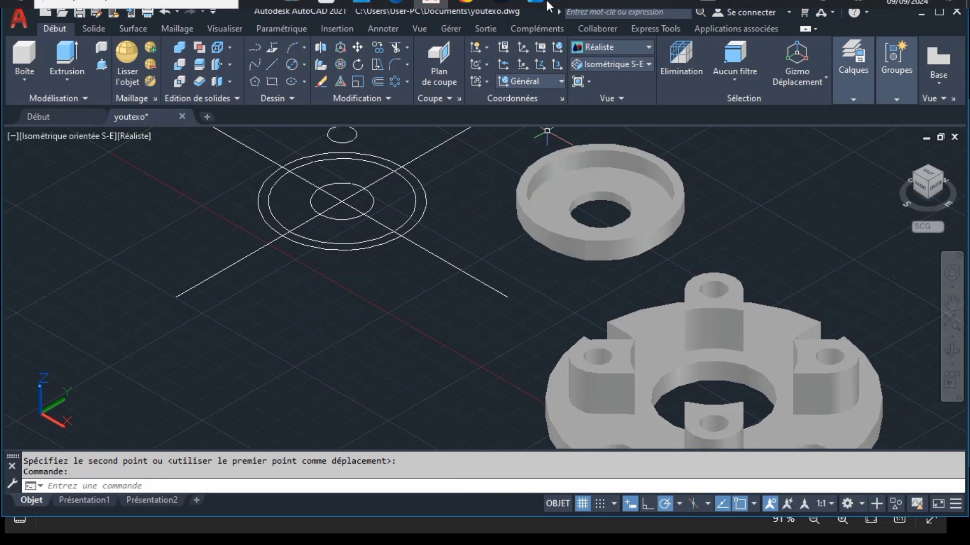
mouse_move(465, 13)
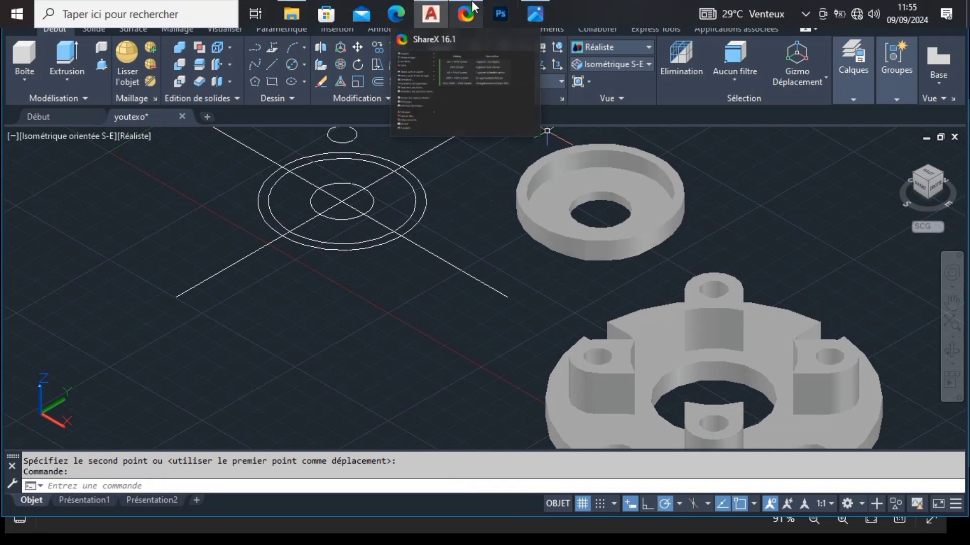
Step: Pan the flange reference drawing to recheck the Ø70 Section B-B and Section A-A views
left_click(531, 14)
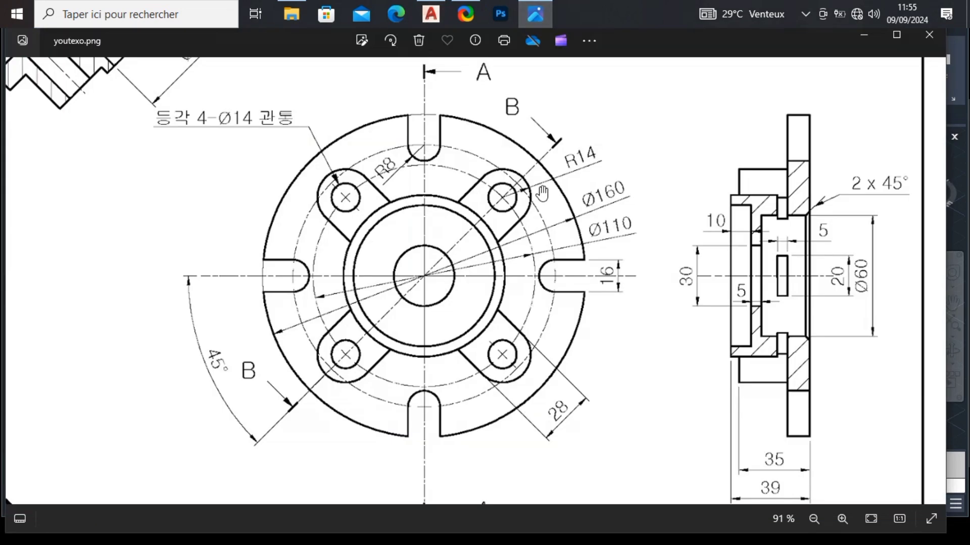
left_click_drag(571, 268, 570, 256)
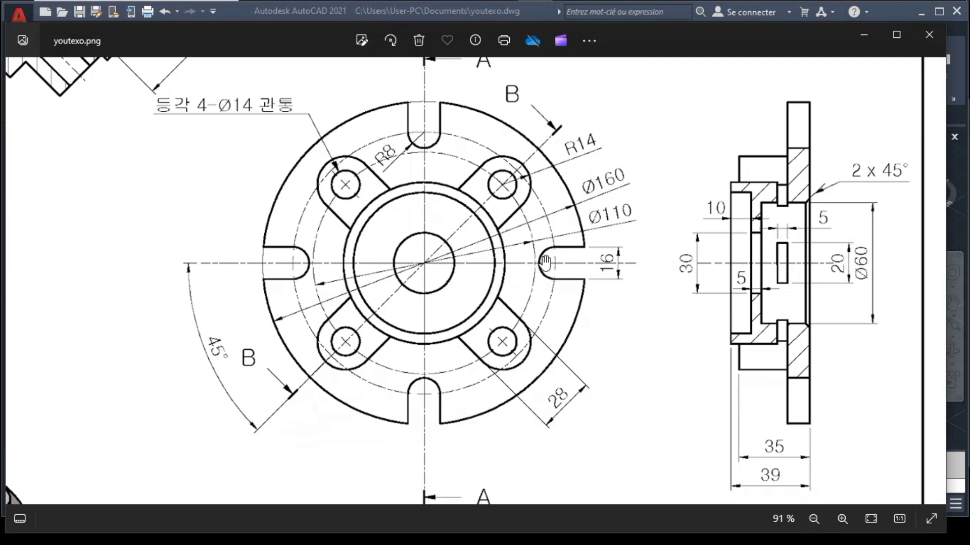
left_click_drag(487, 265, 543, 274)
left_click_drag(394, 262, 460, 316)
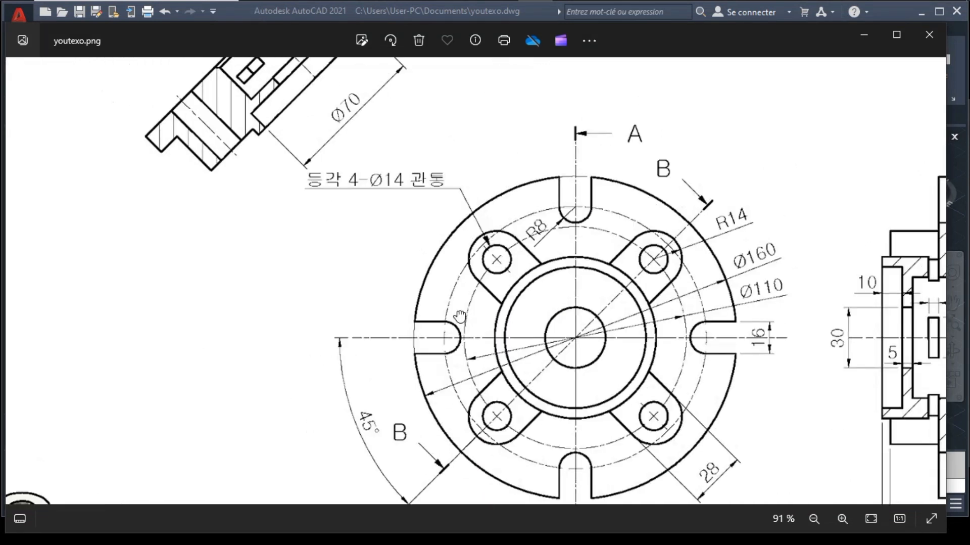
left_click_drag(339, 235, 363, 322)
mouse_move(389, 286)
left_mouse_down()
mouse_move(347, 278)
mouse_move(219, 222)
left_mouse_up()
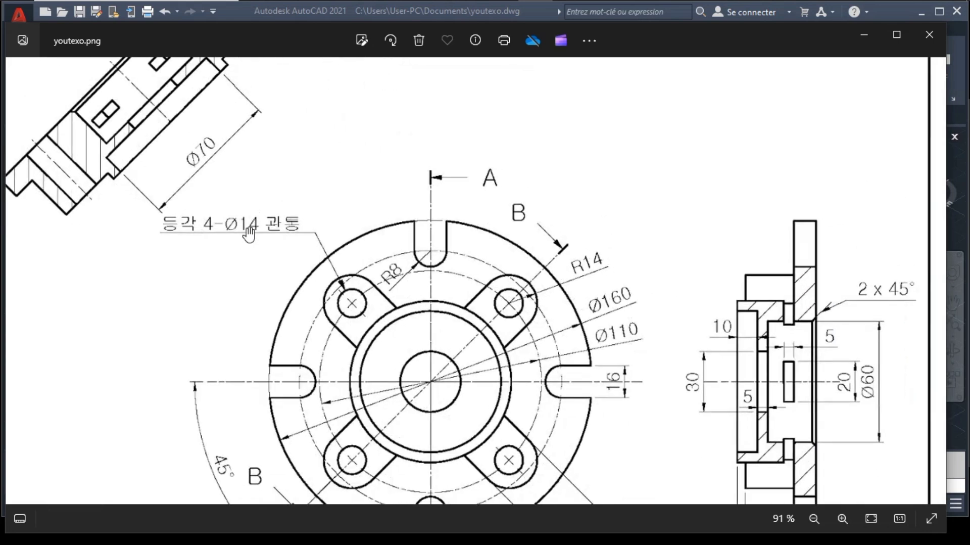
left_click_drag(446, 305, 437, 189)
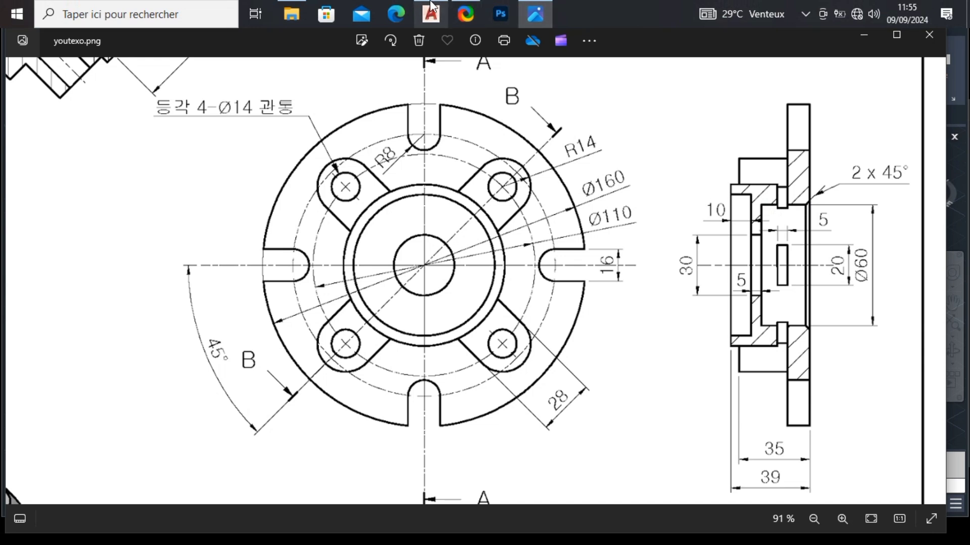
Step: Draw a Ø60 circle centred on the hub centre
left_click(431, 6)
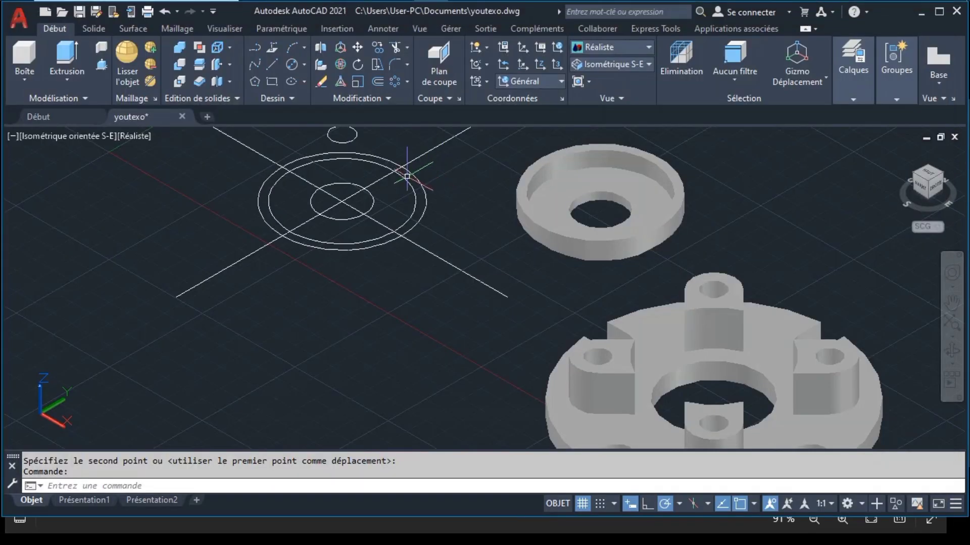
left_click(292, 64)
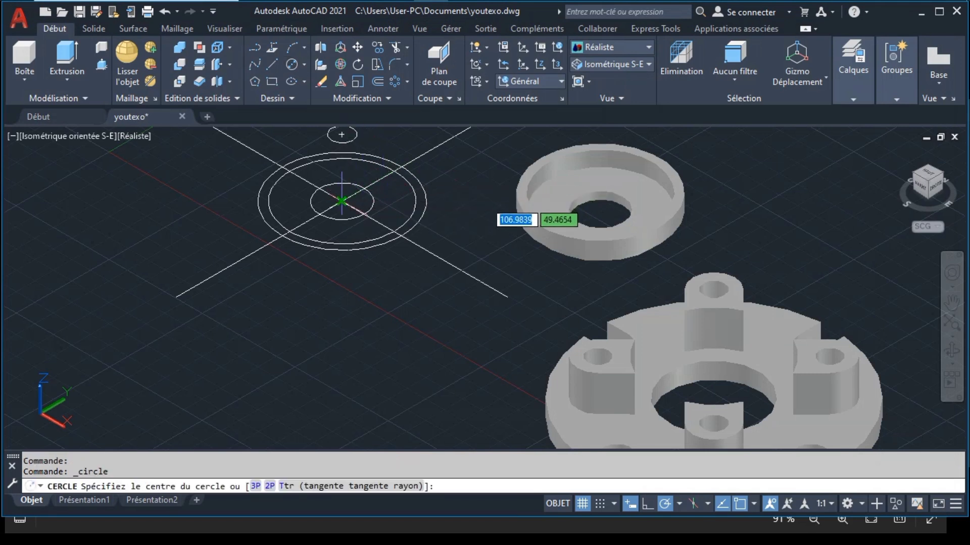
left_click(341, 200)
type("d")
key("Return")
type("60")
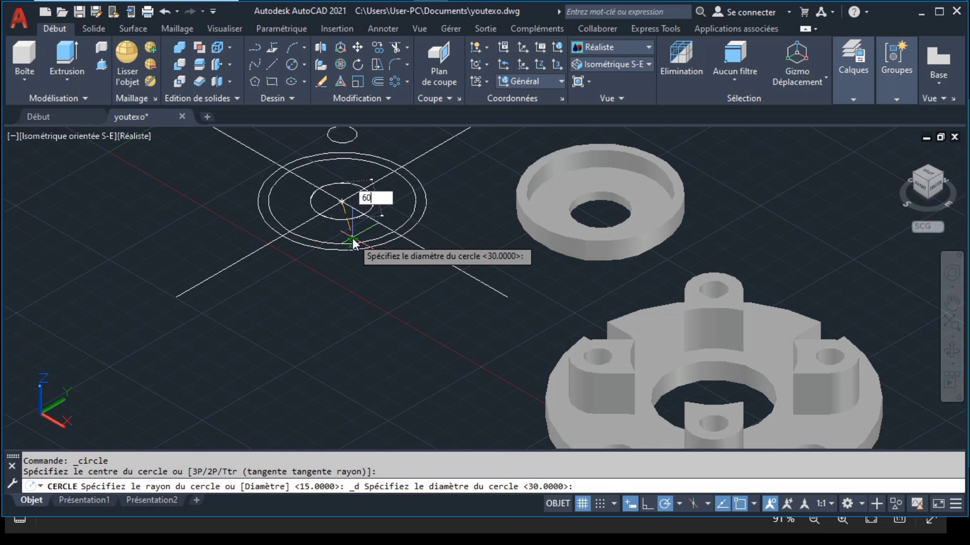
key("Return")
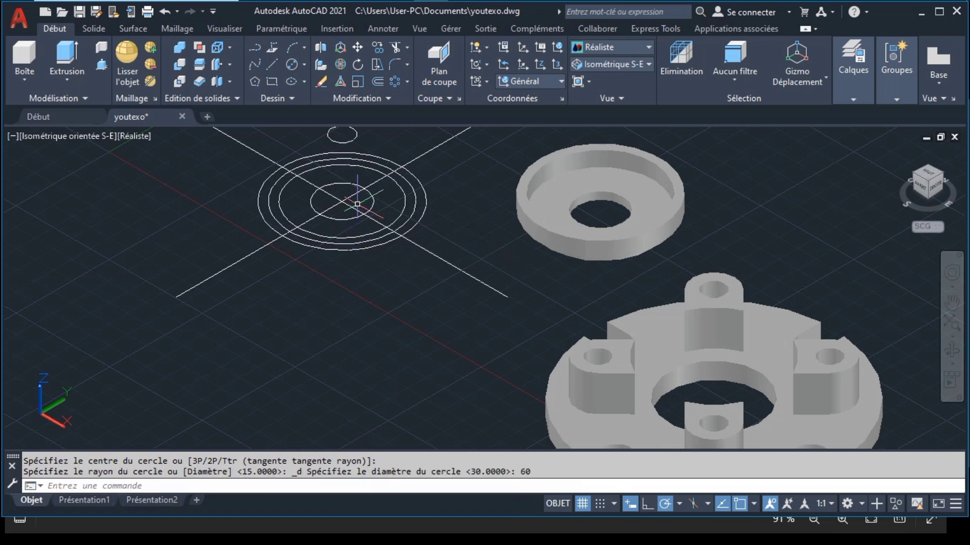
Step: Copy the Ø60 circle and the outer circle from the centre to a spot below the sketch
left_click(281, 192)
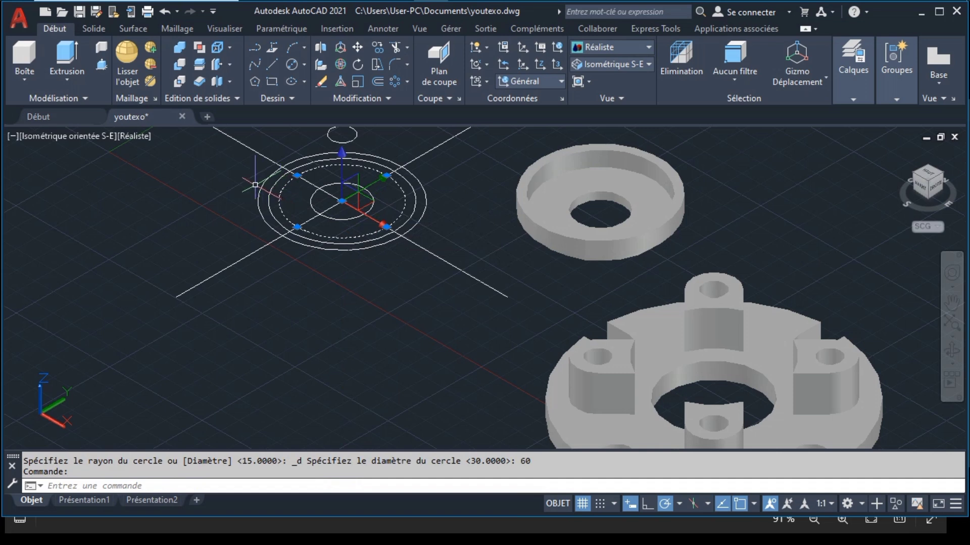
left_click(263, 183)
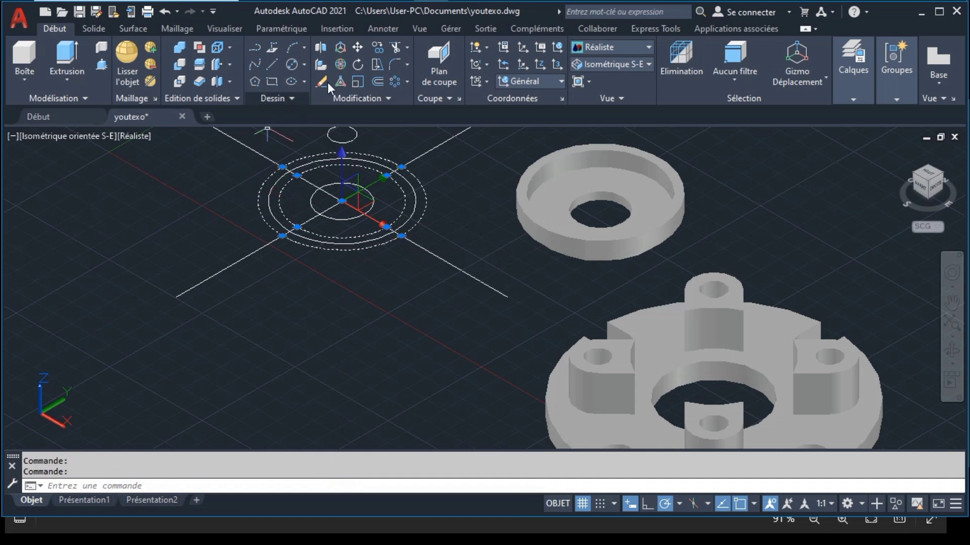
left_click(374, 49)
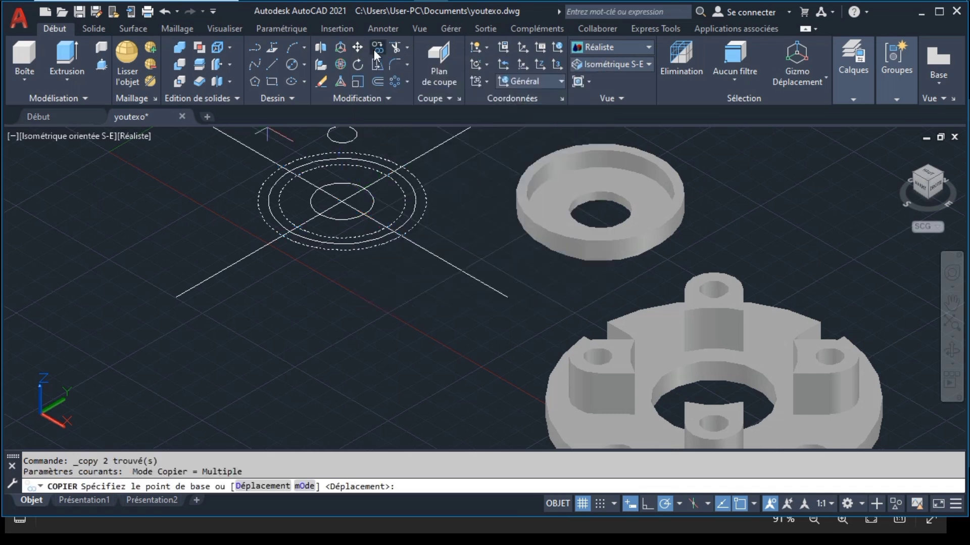
left_click(342, 201)
left_click(323, 342)
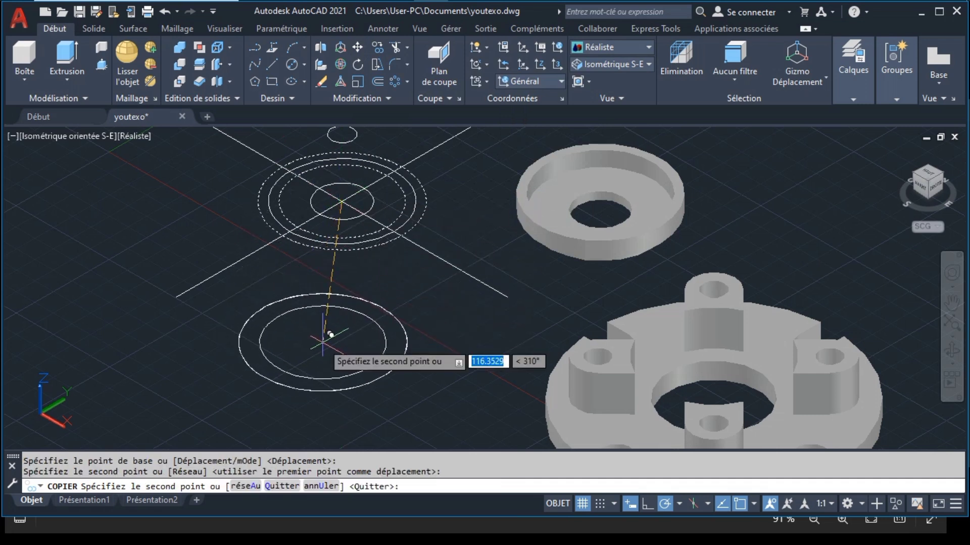
key("Return")
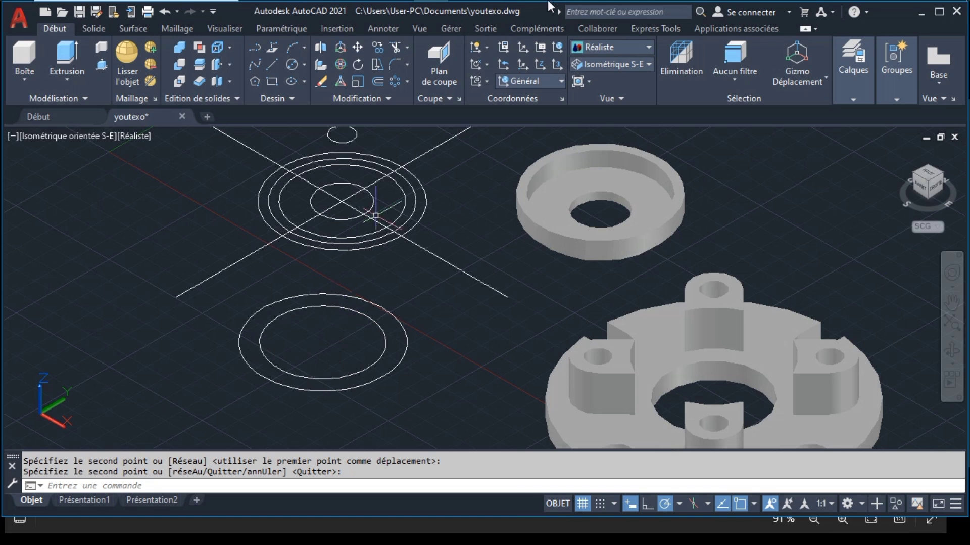
left_click(531, 6)
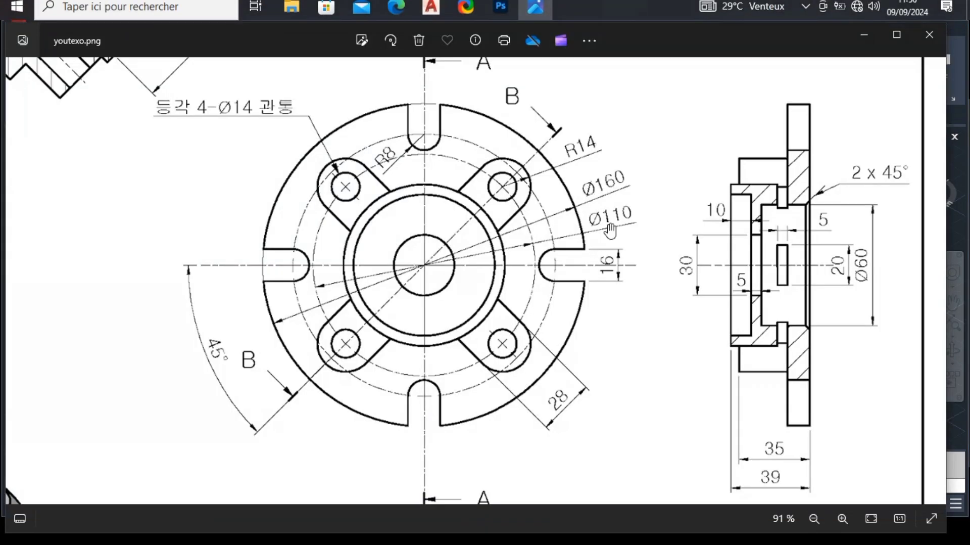
Step: Drag the reference image up to show Section A-A's Ø60, 35 and 39 sizes
left_click_drag(602, 319, 603, 281)
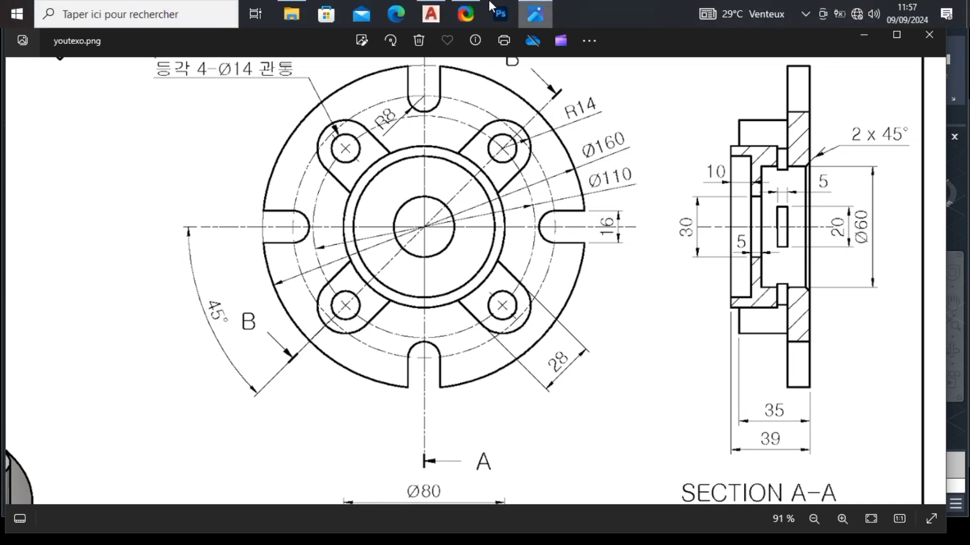
Step: Extrude the copied circle pair 13 units tall
left_click(434, 10)
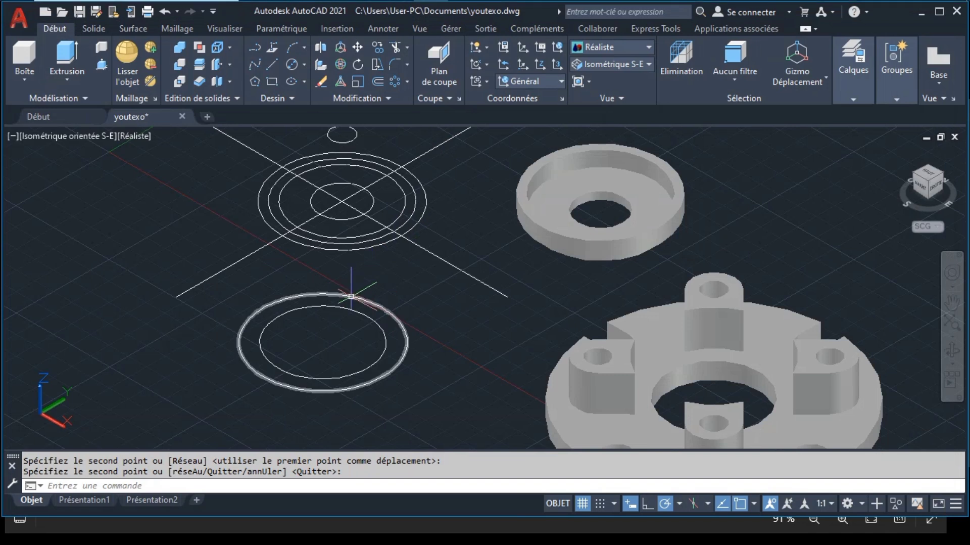
key("Return")
left_click(333, 303)
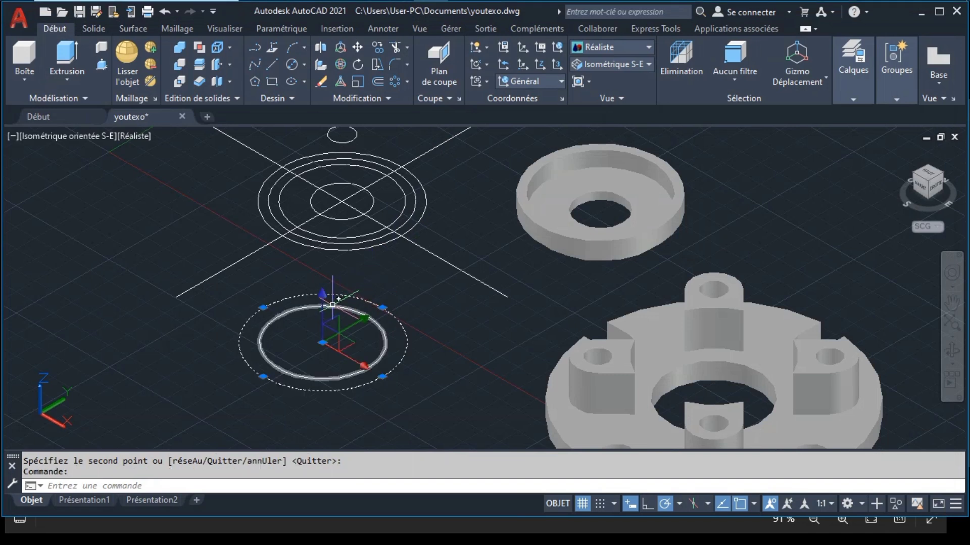
left_click(76, 55)
type("13")
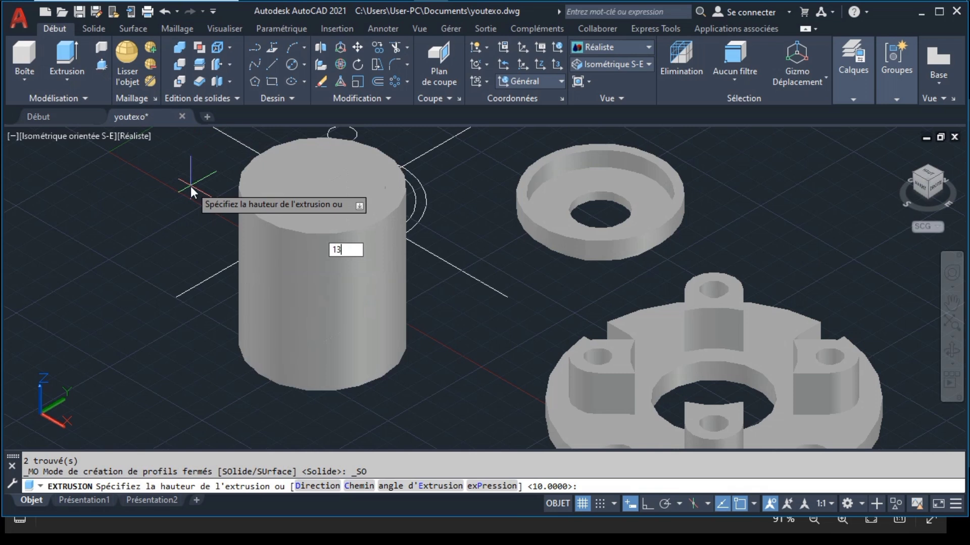
key("Return")
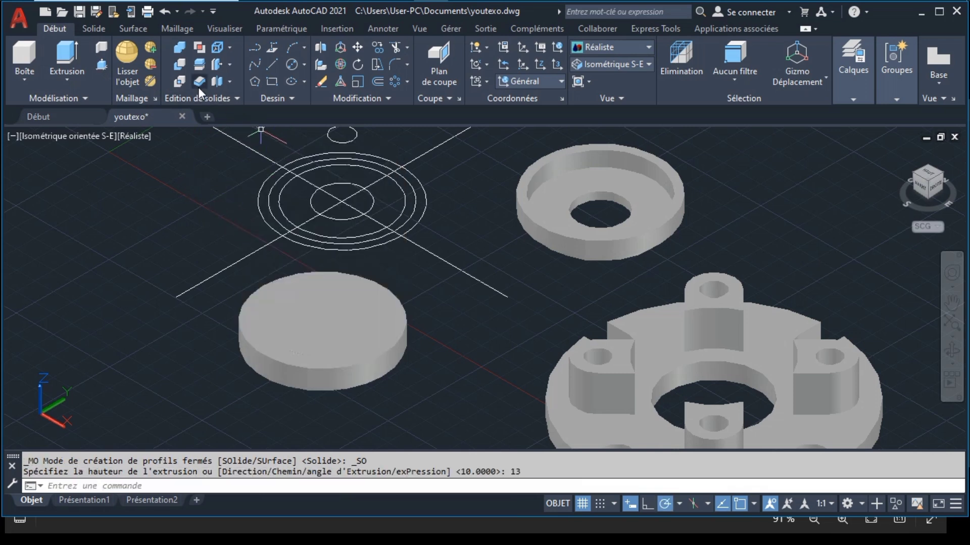
Step: Subtract the inner Ø60 cylinder from the outer disc, leaving a thick ring
left_click(179, 65)
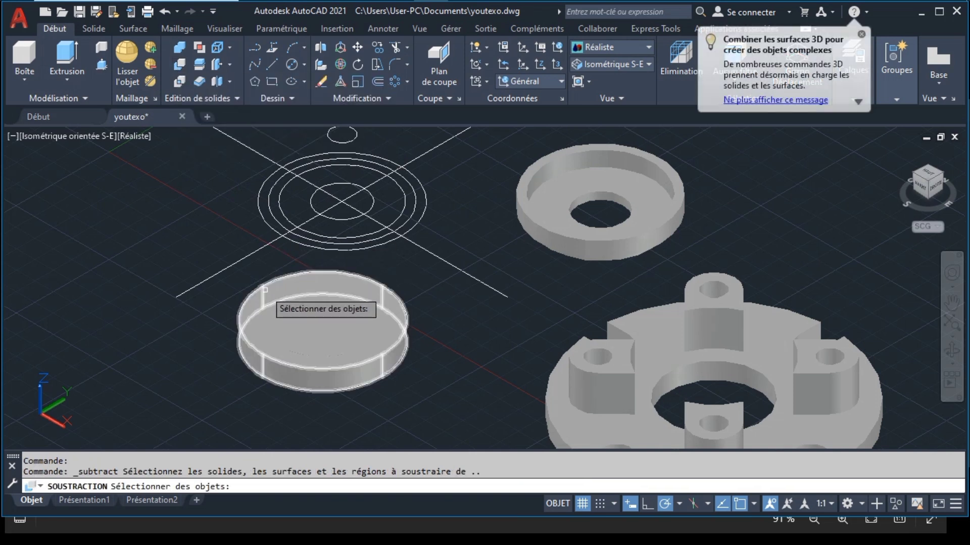
left_click(267, 278)
key("Return")
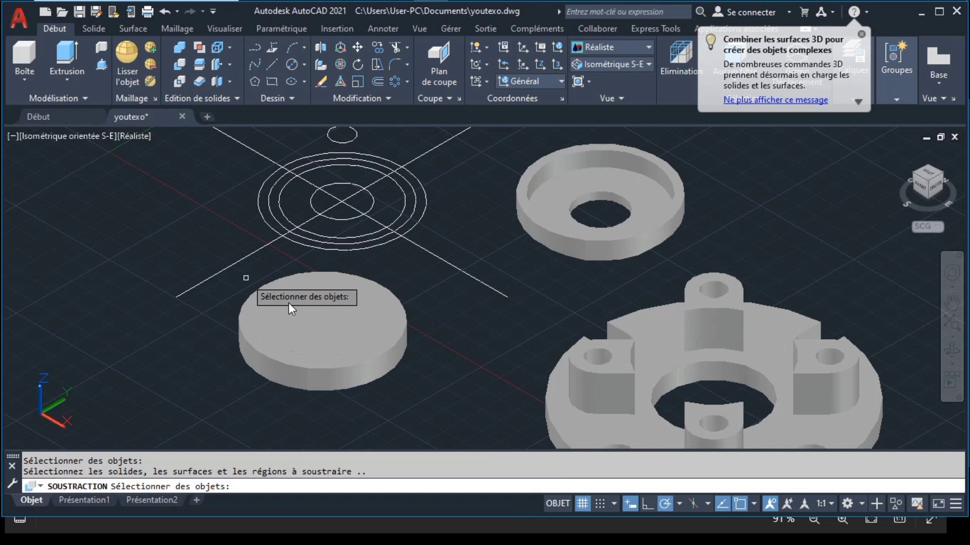
left_click(297, 323)
left_click(357, 375)
key("Return")
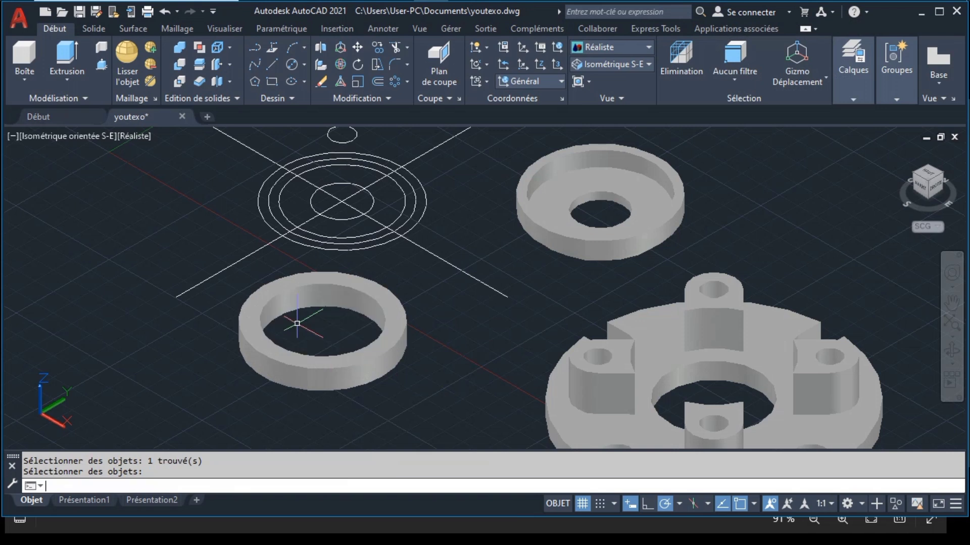
Step: Move the 13-unit ring from its centre into the flange's central bore
left_click(304, 286)
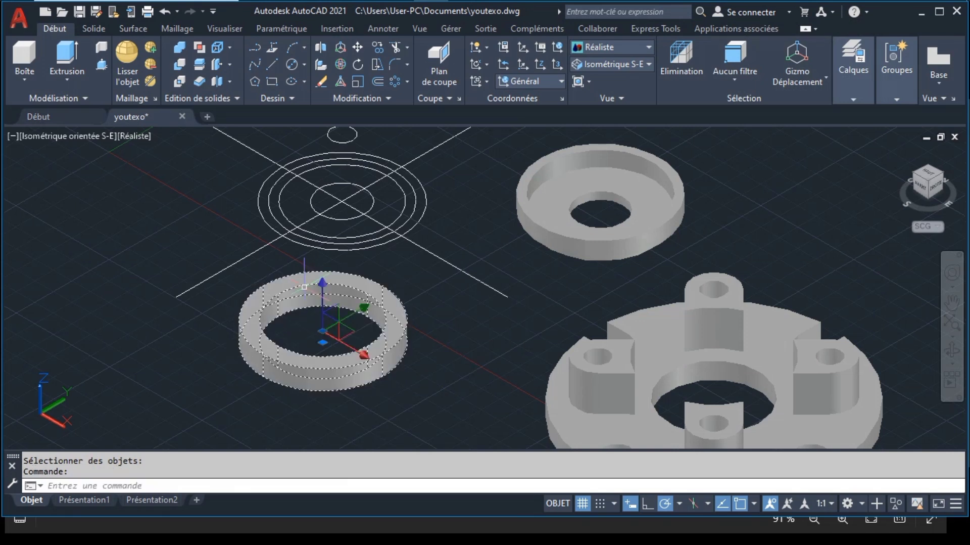
left_click(355, 46)
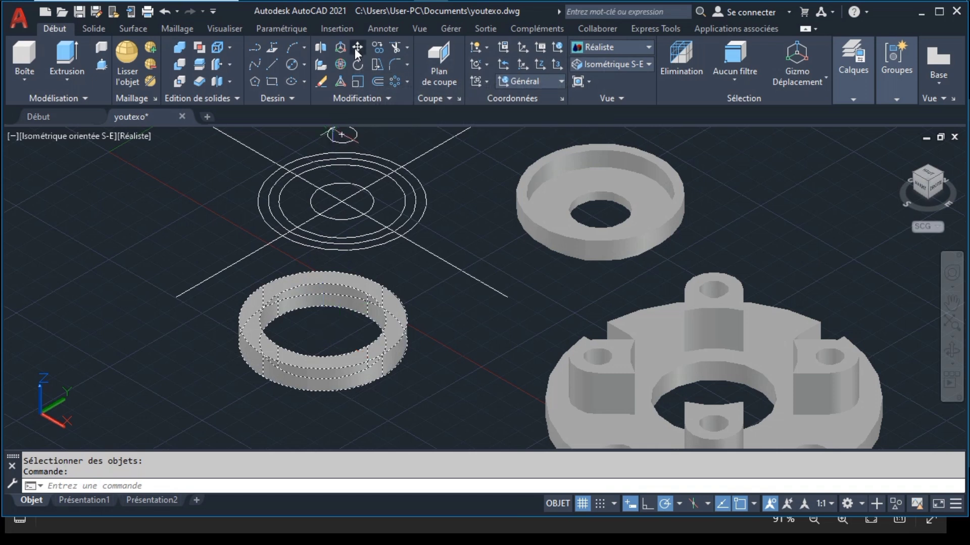
left_click(323, 341)
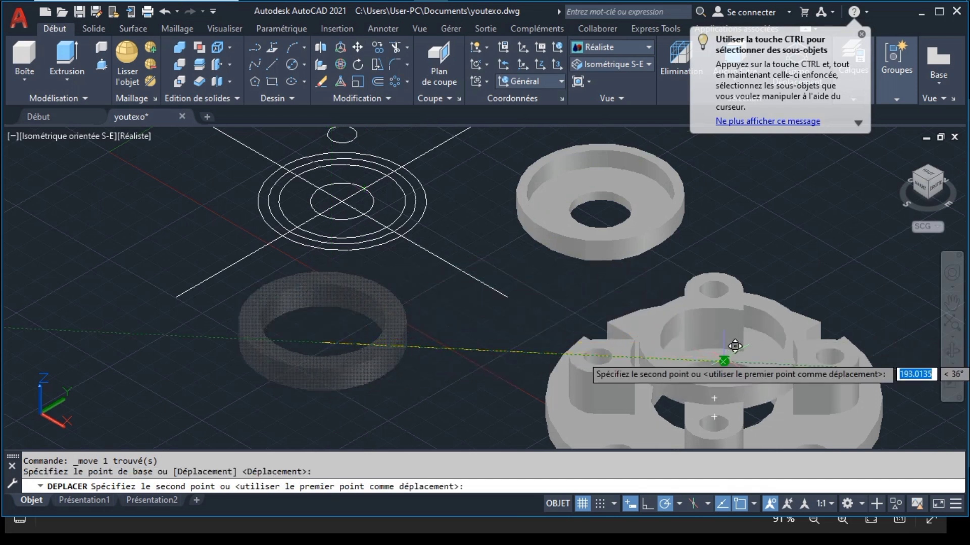
left_click(713, 396)
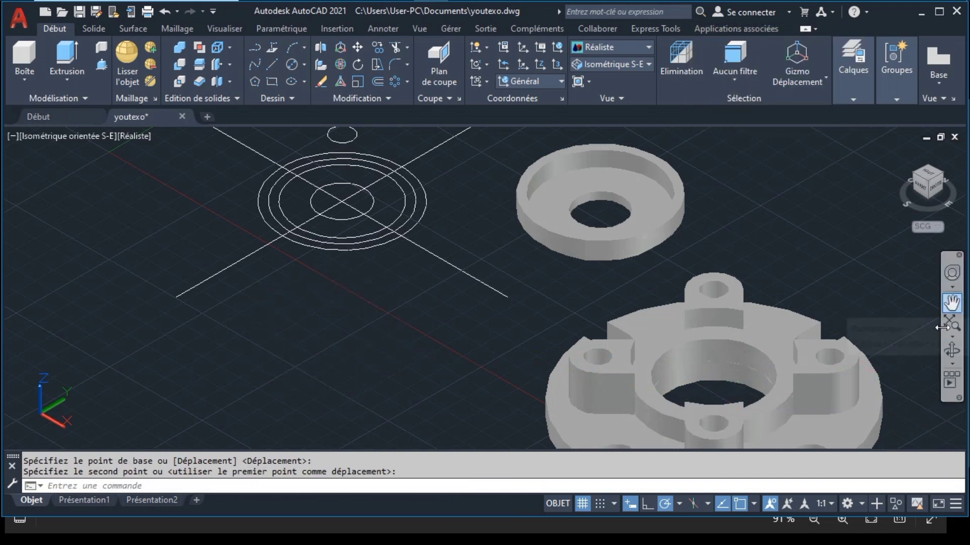
Step: Orbit and pan the view to reframe the model around the sketch
left_click(952, 350)
mouse_move(692, 345)
left_mouse_down()
mouse_move(725, 314)
mouse_move(697, 329)
mouse_move(704, 343)
left_mouse_up()
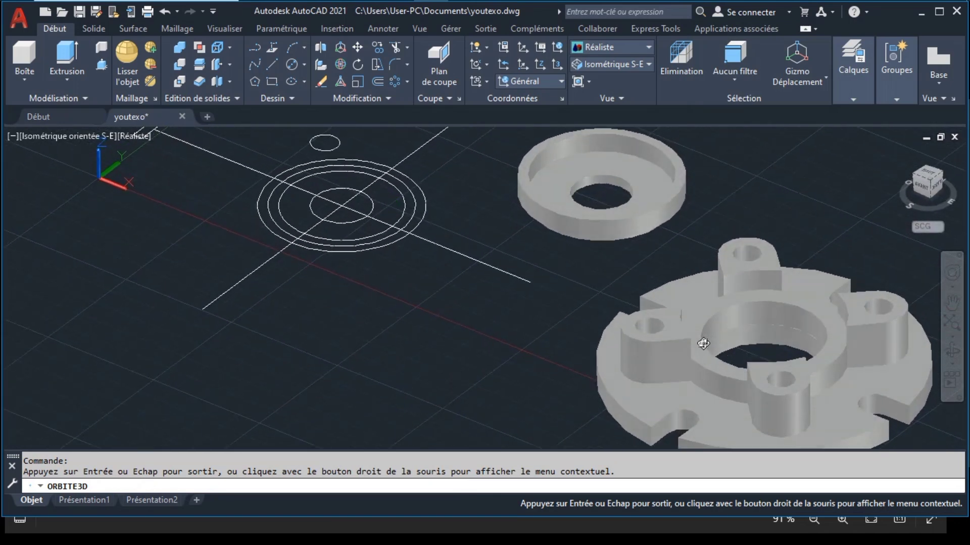
key("Escape")
left_click(952, 303)
mouse_move(585, 289)
left_mouse_down()
mouse_move(587, 349)
mouse_move(638, 392)
left_mouse_up()
key("Escape")
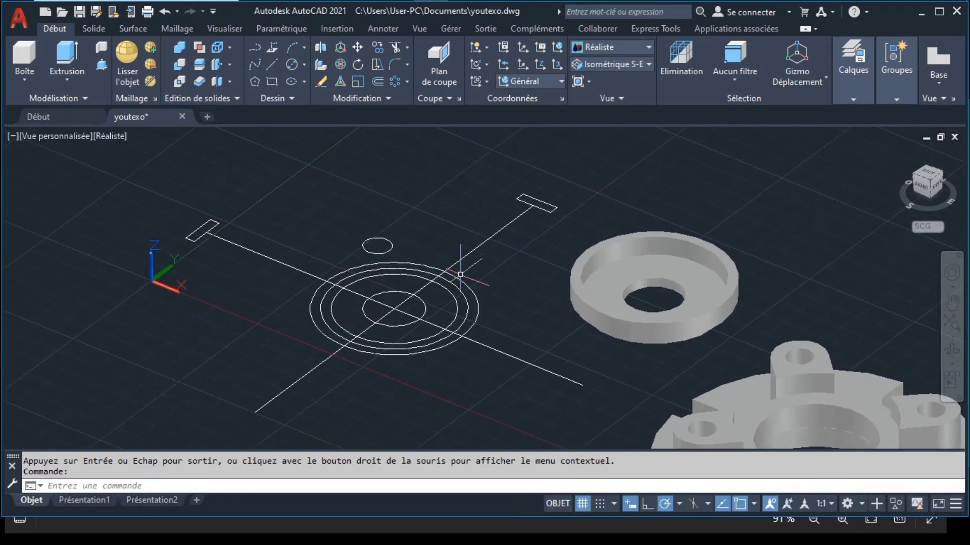
Step: Try sweeping the small rectangle along the long line, then undo the sweep
left_click(75, 81)
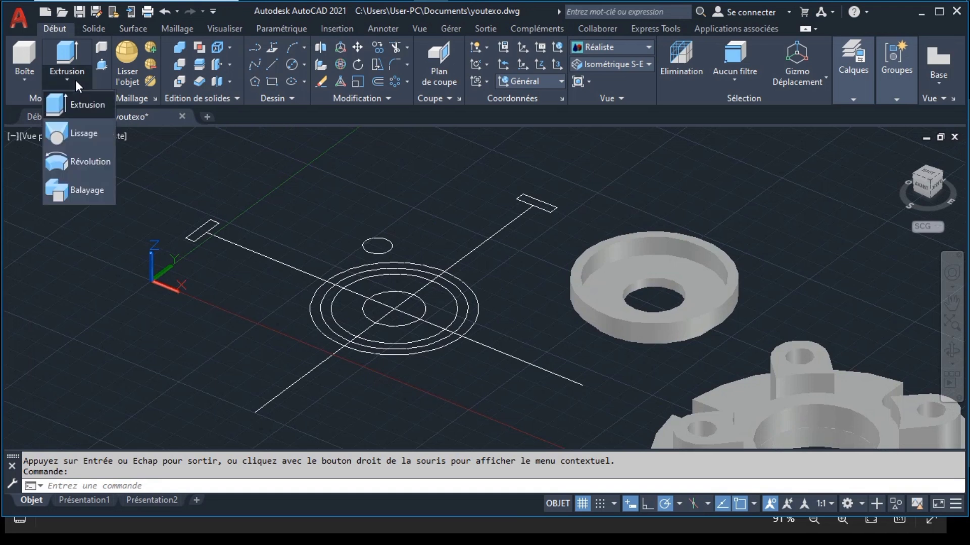
left_click(97, 195)
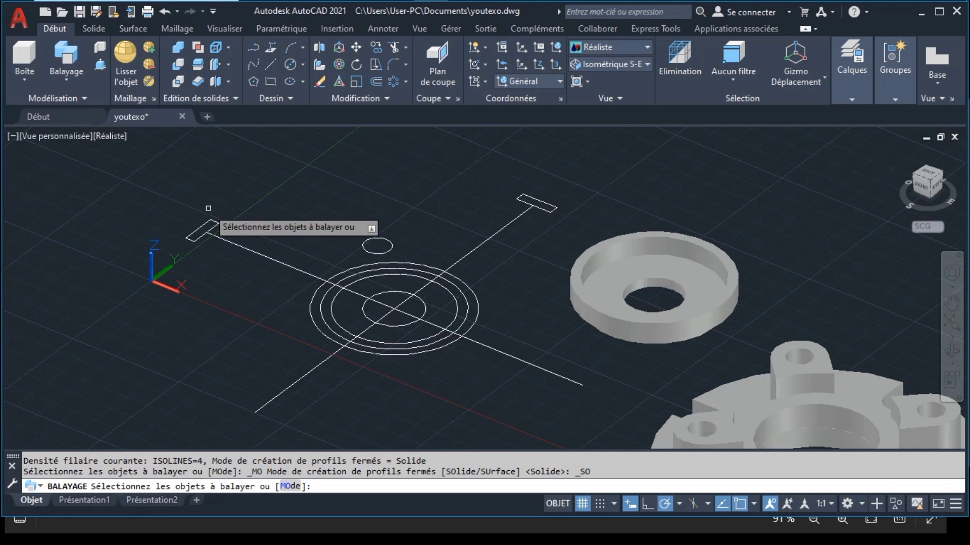
left_click(203, 228)
key("Return")
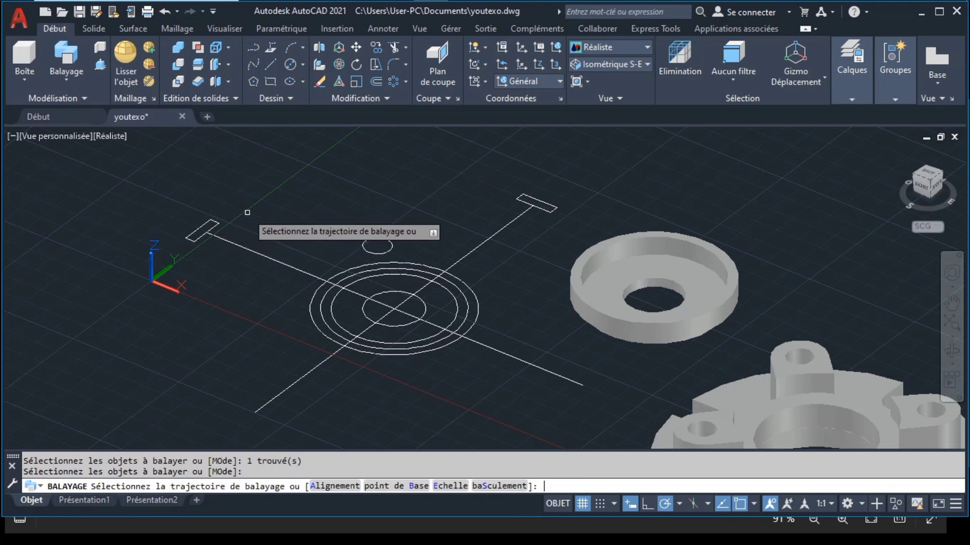
left_click(247, 249)
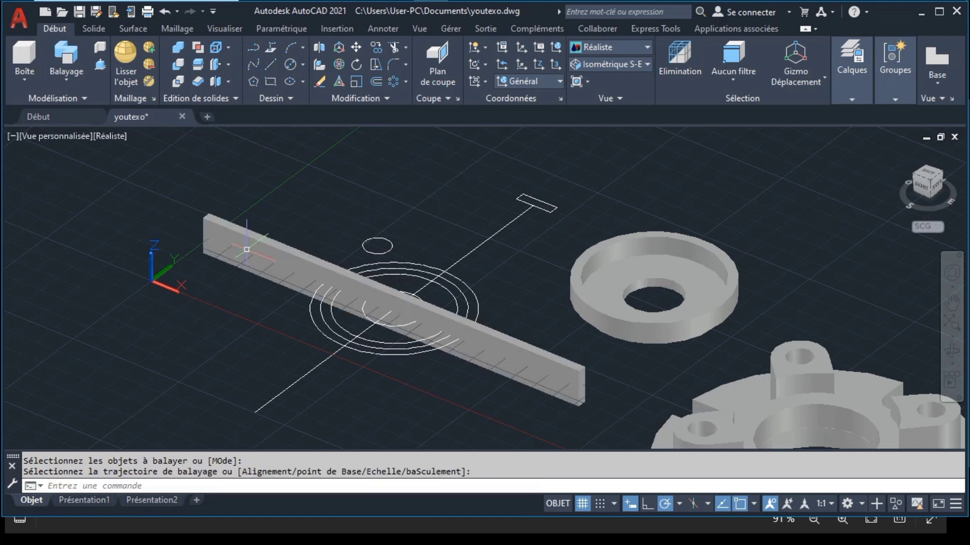
key("ctrl+z")
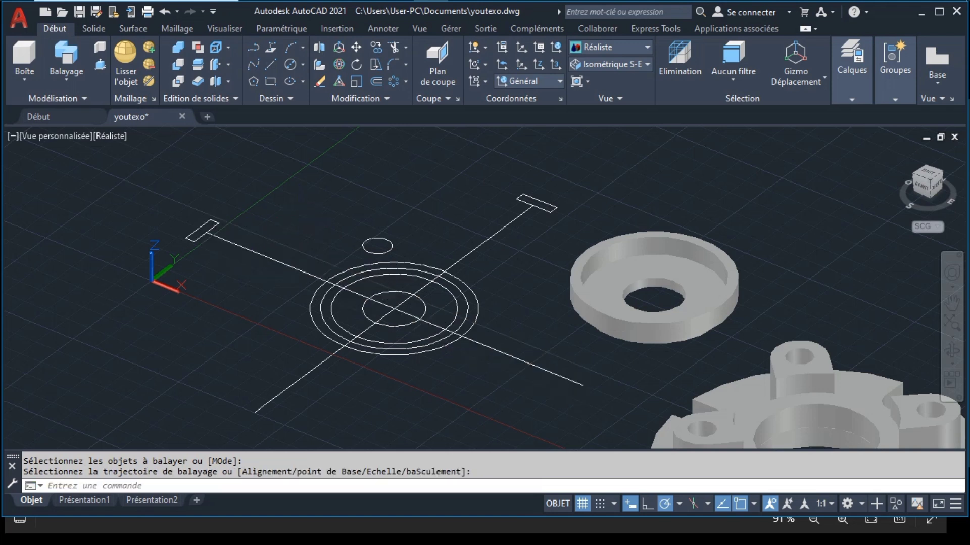
Step: Rotate the first small rectangle profile 90° in 3D to stand upright
left_click(216, 223)
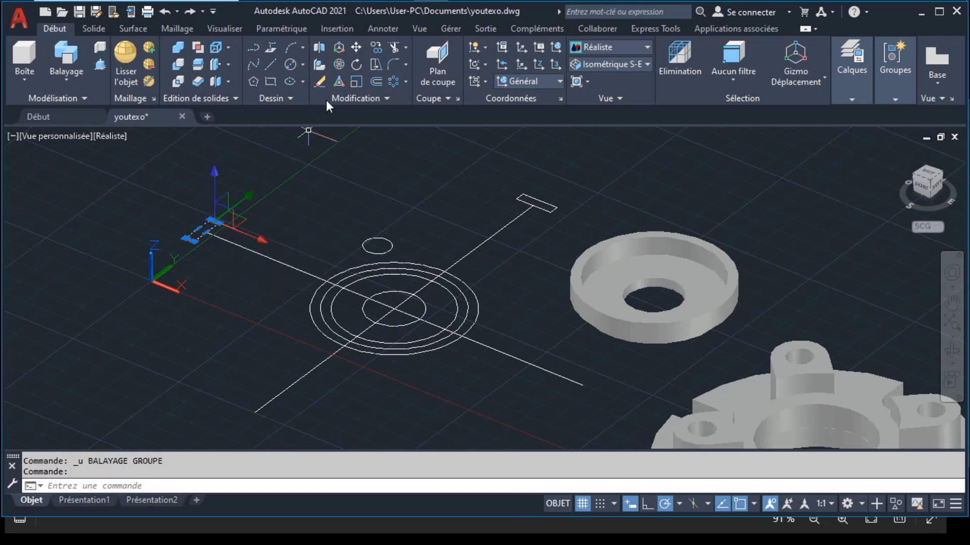
left_click(340, 64)
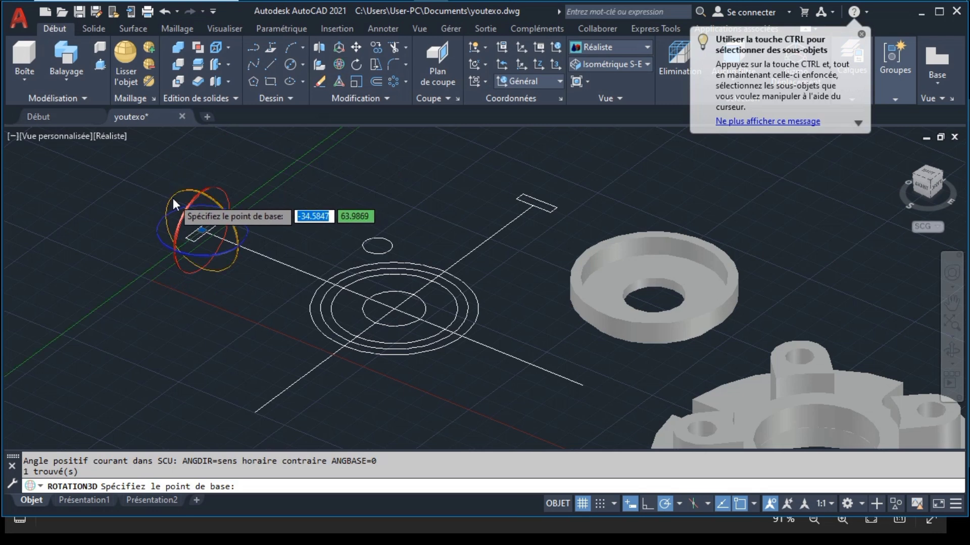
left_click(173, 199)
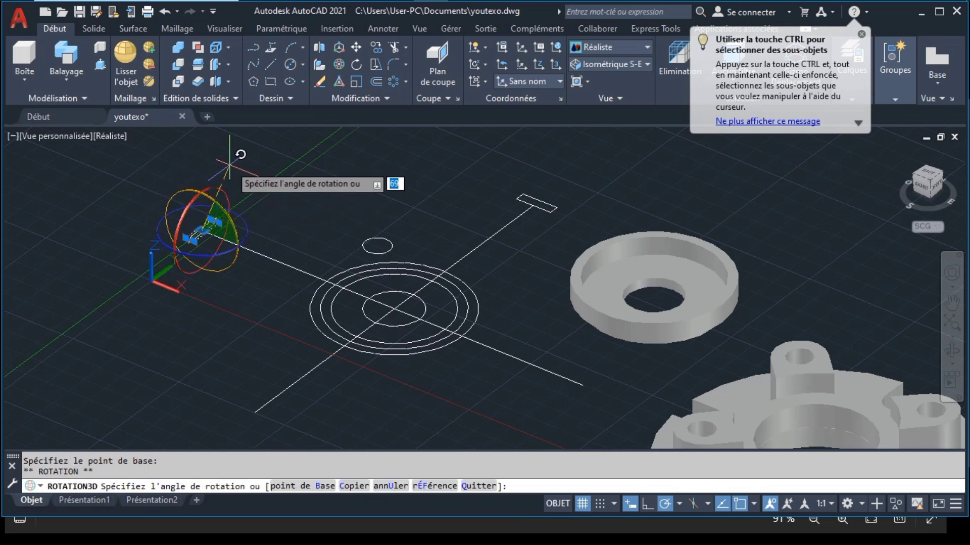
left_click(202, 143)
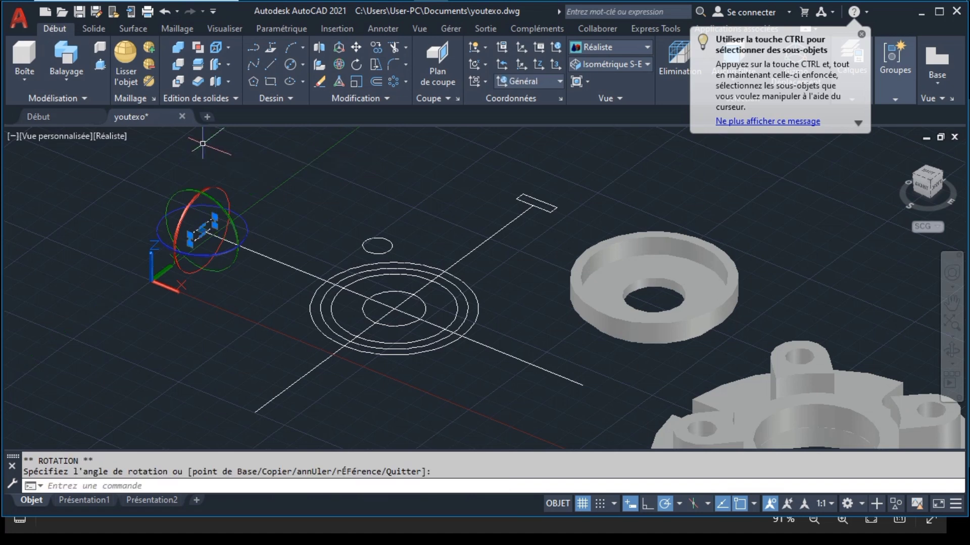
key("Escape")
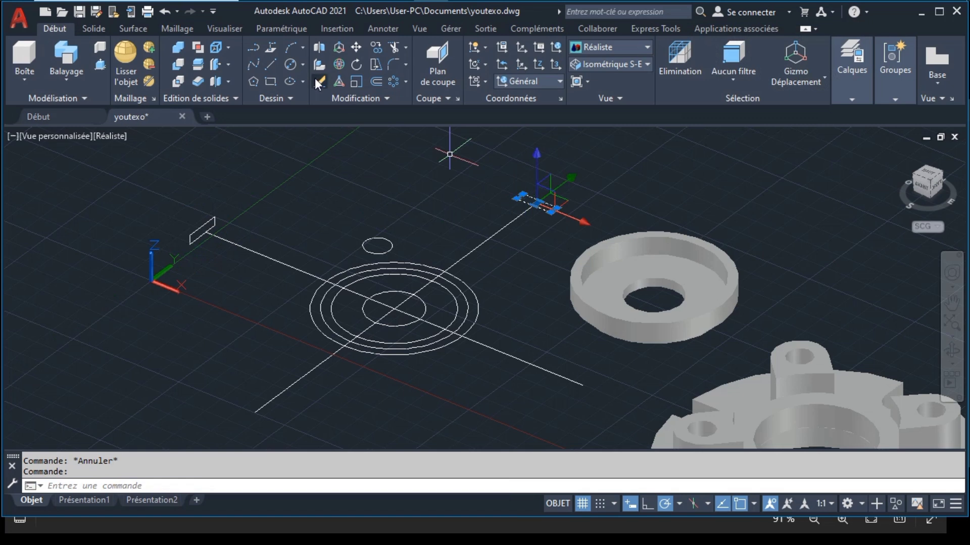
Step: Rotate the second rectangle profile 90° upright across its line
left_click(337, 67)
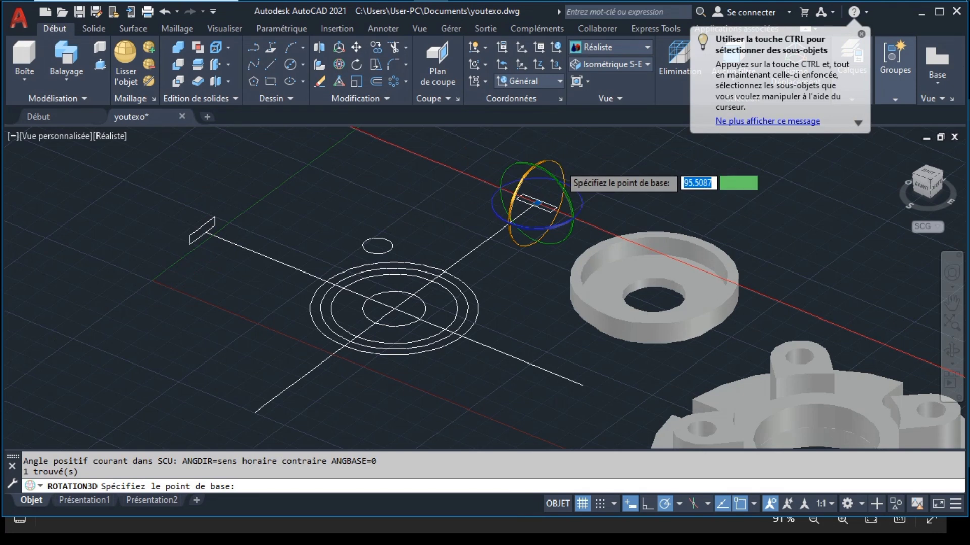
left_click(558, 162)
left_click(536, 143)
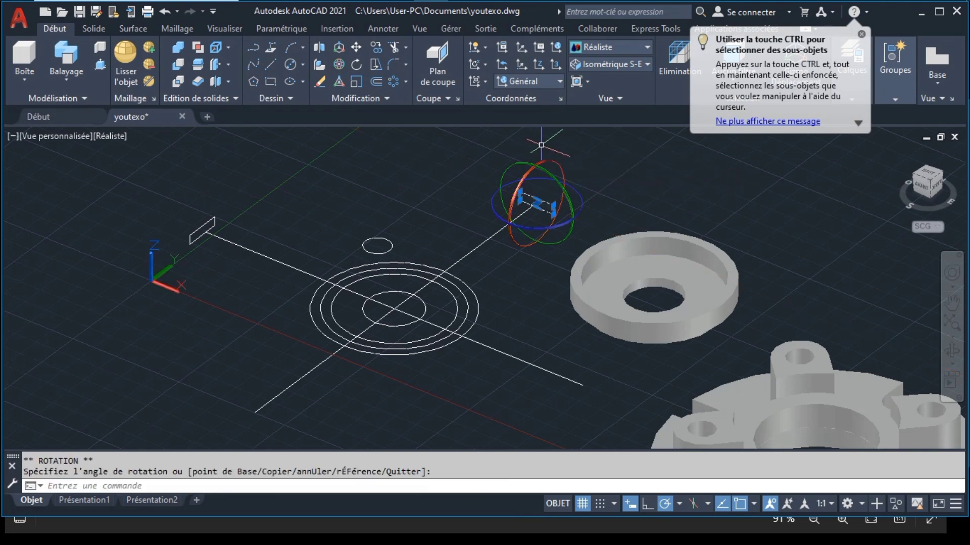
key("Escape")
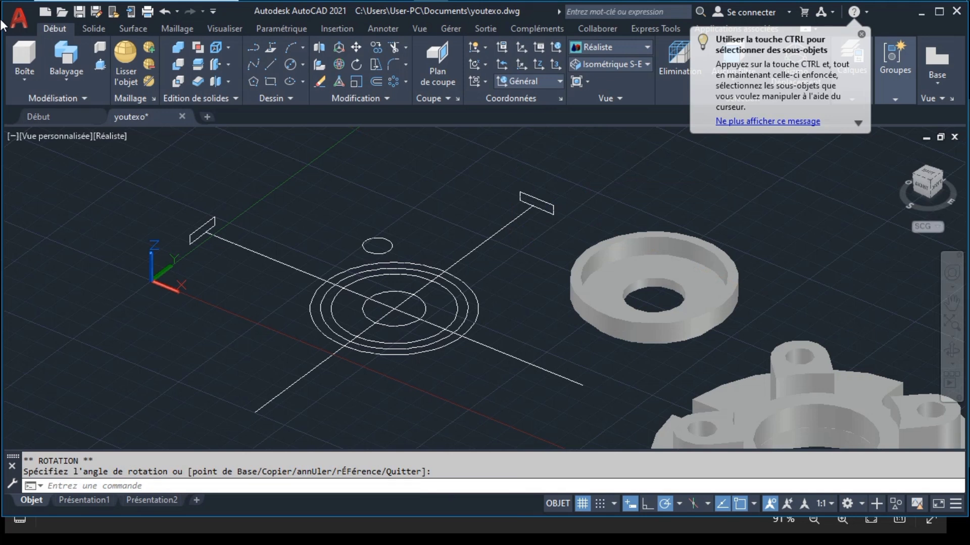
Step: Sweep each upright rectangle along its line, forming two crossing bars
left_click(47, 49)
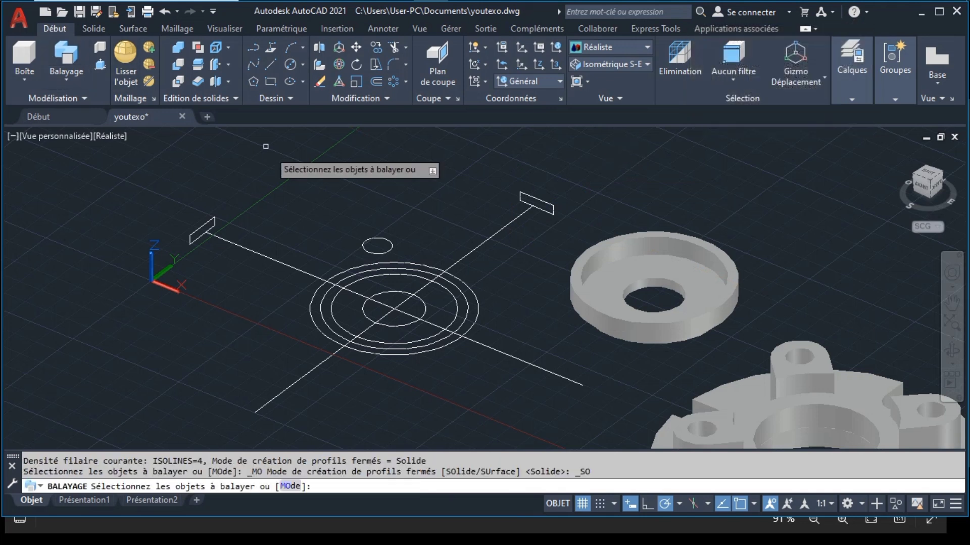
left_click(213, 218)
key("Return")
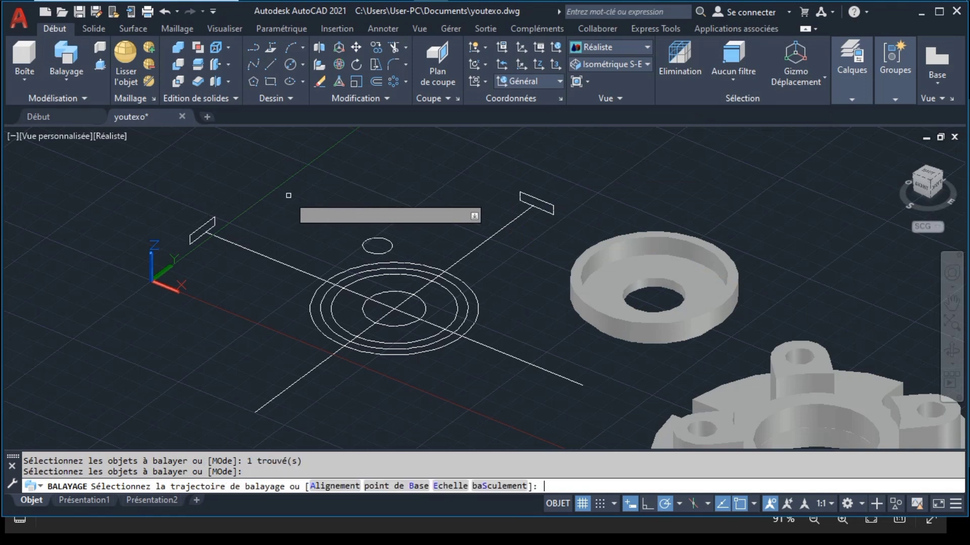
left_click(273, 258)
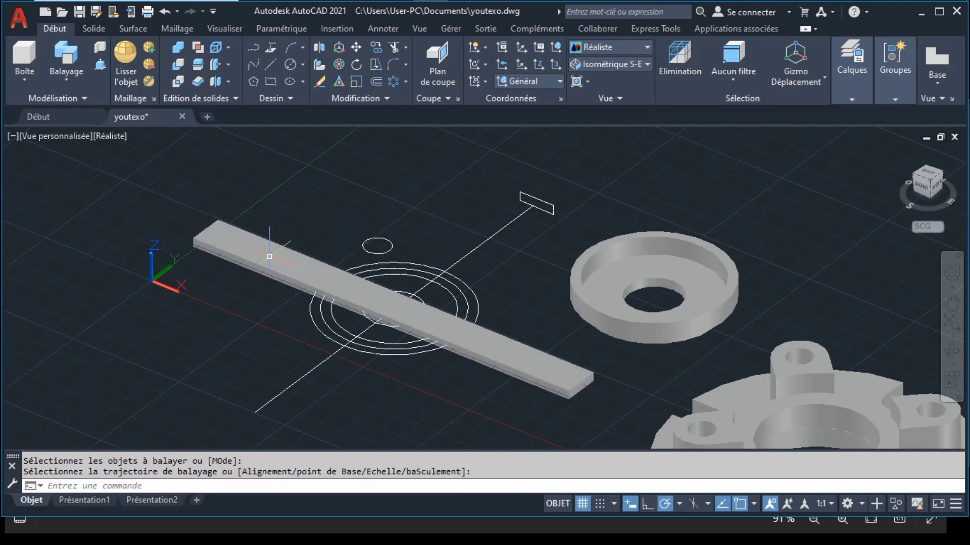
key("Return")
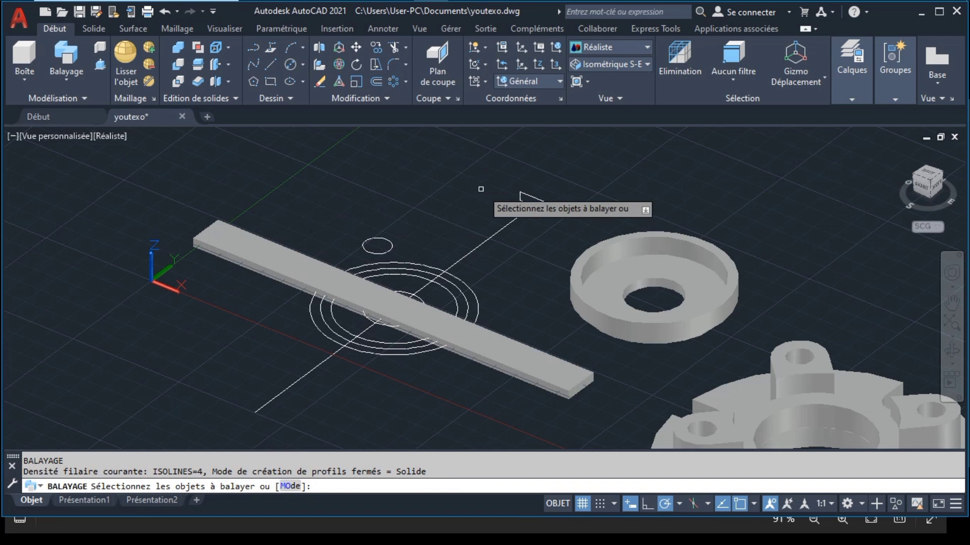
left_click(534, 197)
key("Return")
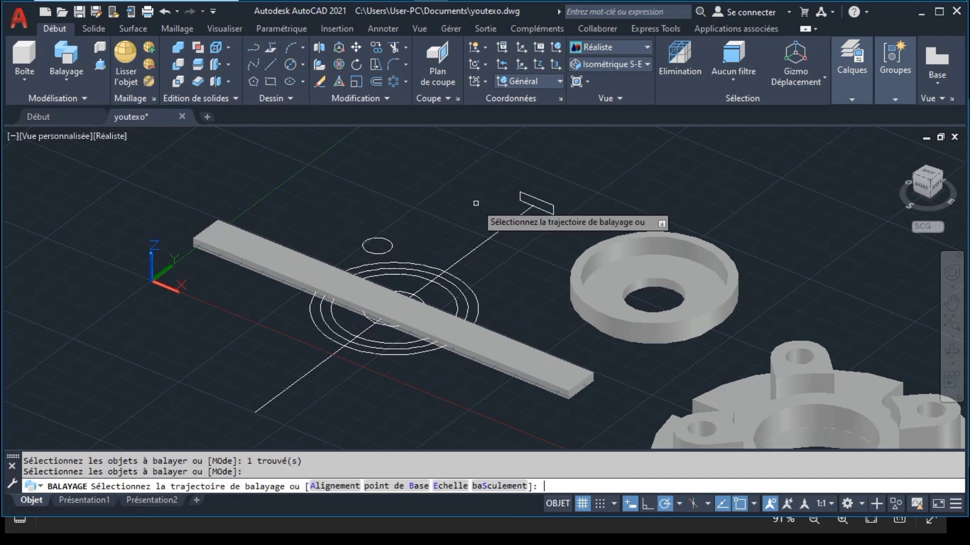
left_click(495, 231)
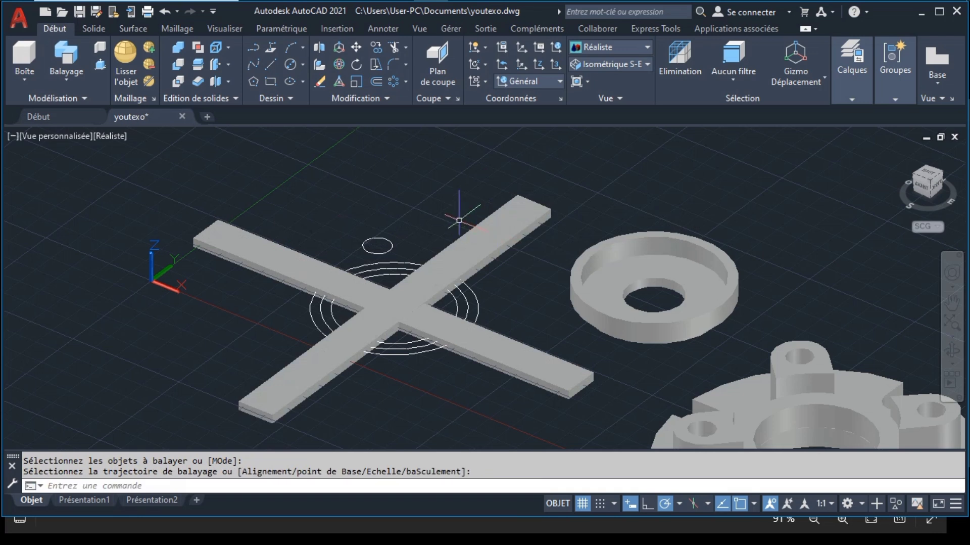
Step: Move both bars from the cross's centre to the flange centre
left_click(464, 245)
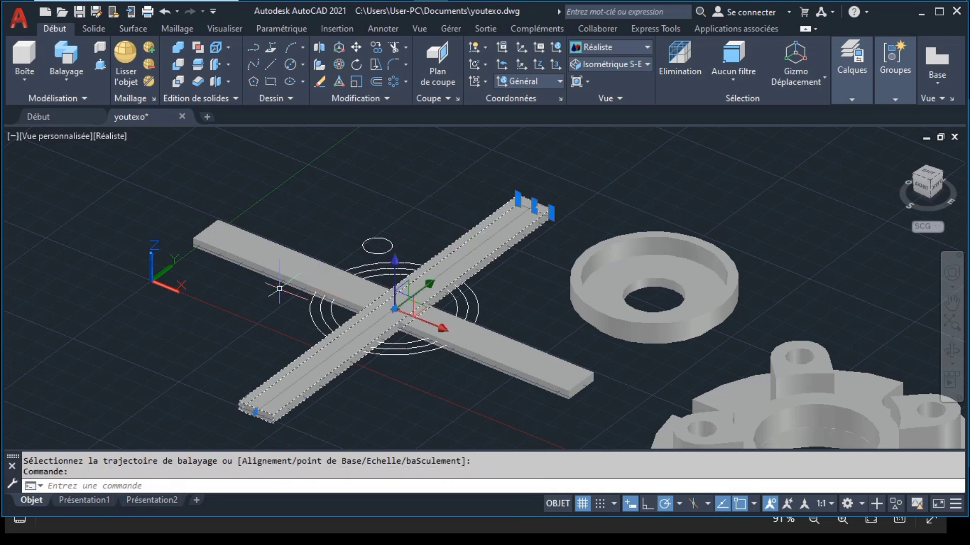
left_click(253, 249)
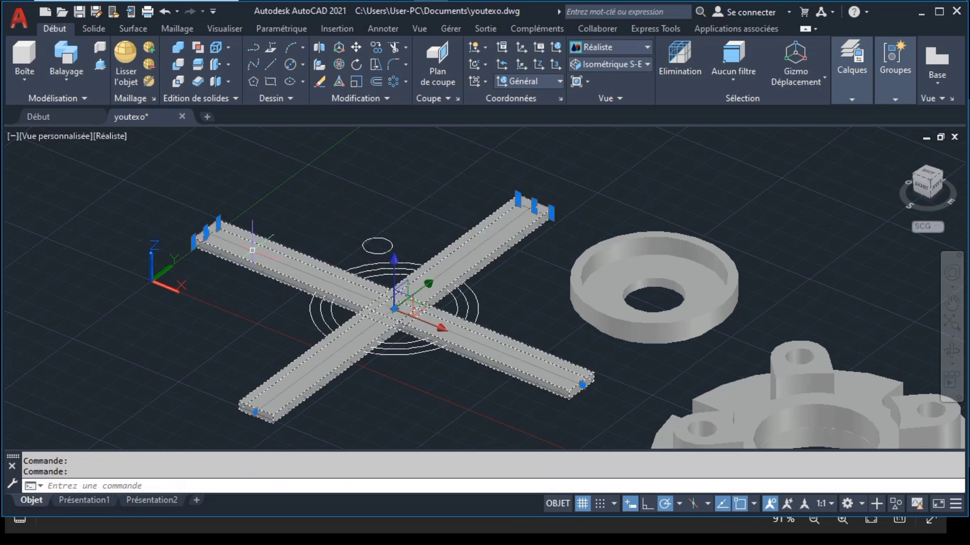
left_click(356, 47)
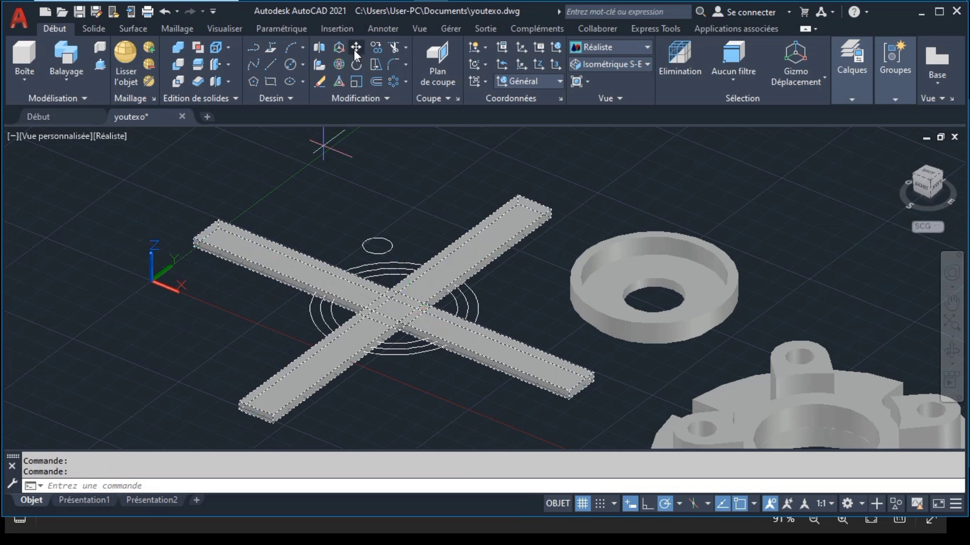
left_click(395, 308)
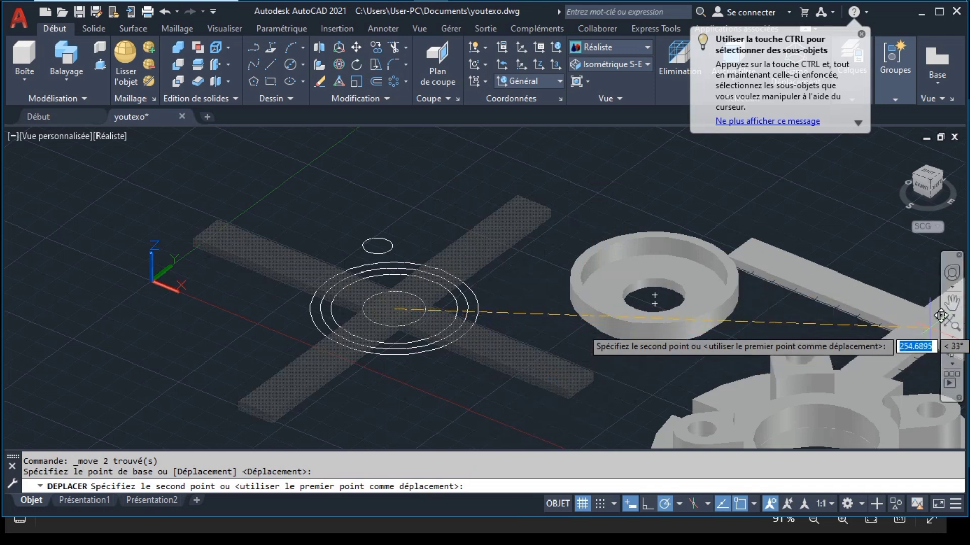
left_click(953, 302)
left_click_drag(639, 316, 456, 213)
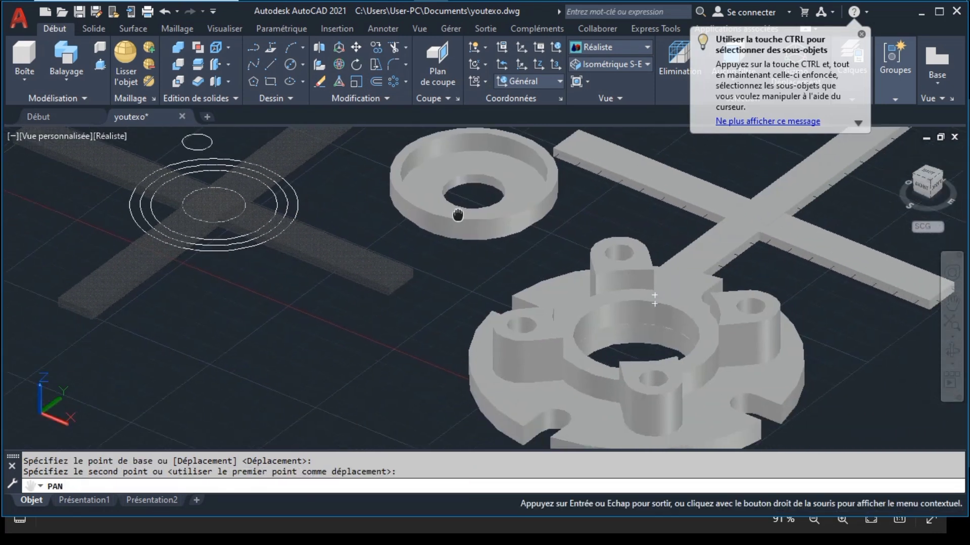
key("Escape")
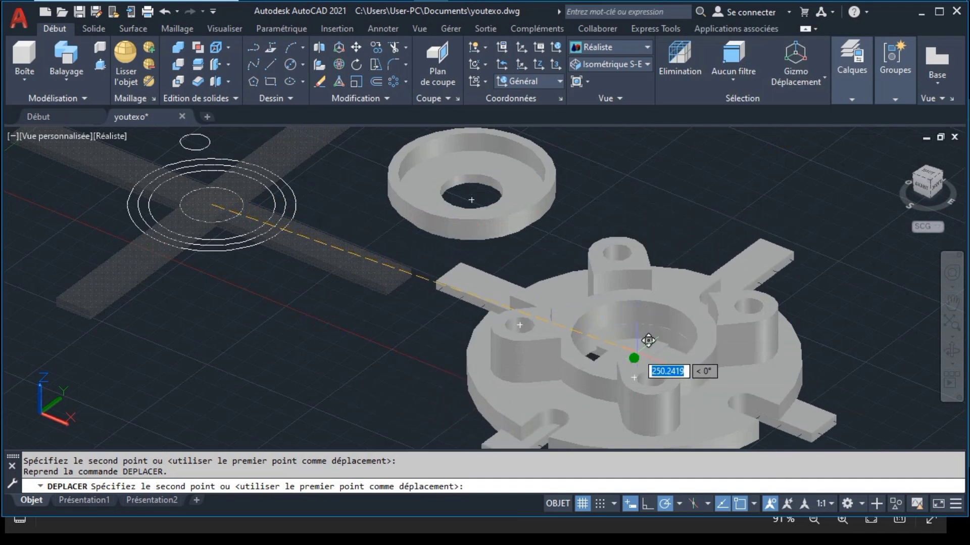
left_click(648, 341)
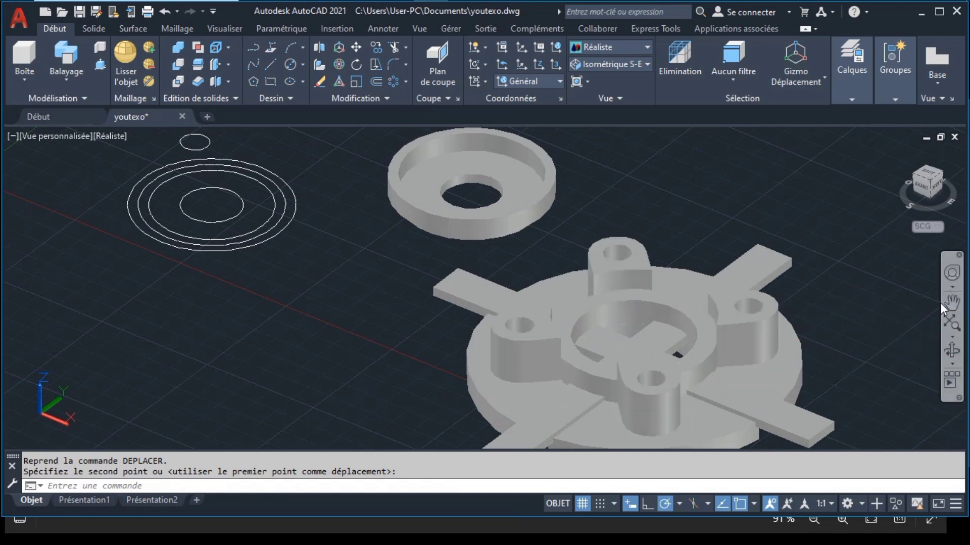
left_click(952, 349)
mouse_move(653, 374)
left_mouse_down()
mouse_move(630, 316)
mouse_move(637, 348)
mouse_move(635, 340)
mouse_move(657, 367)
mouse_move(650, 384)
mouse_move(641, 372)
left_mouse_up()
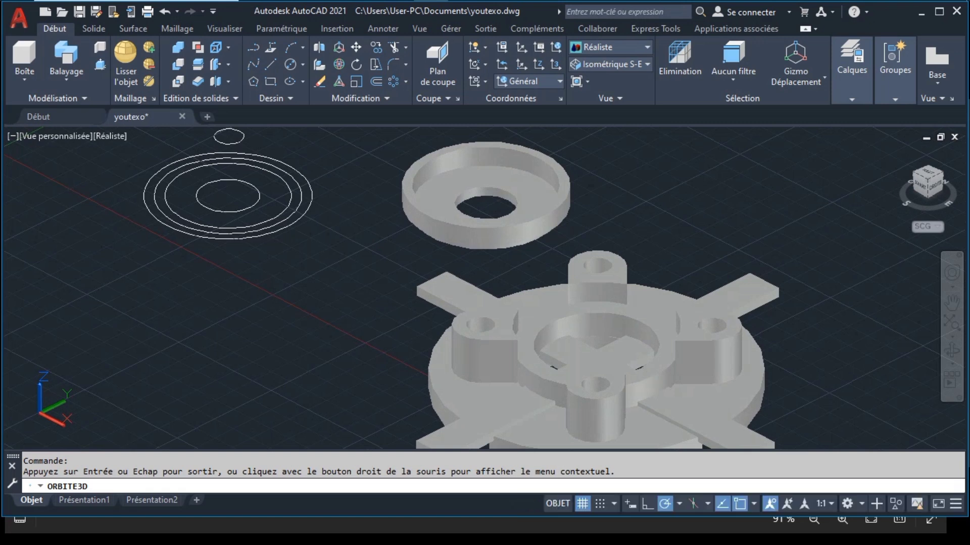
Step: Undo the move and re-place the crossing bars at the flange centre, checked from a front view
key("ctrl+z")
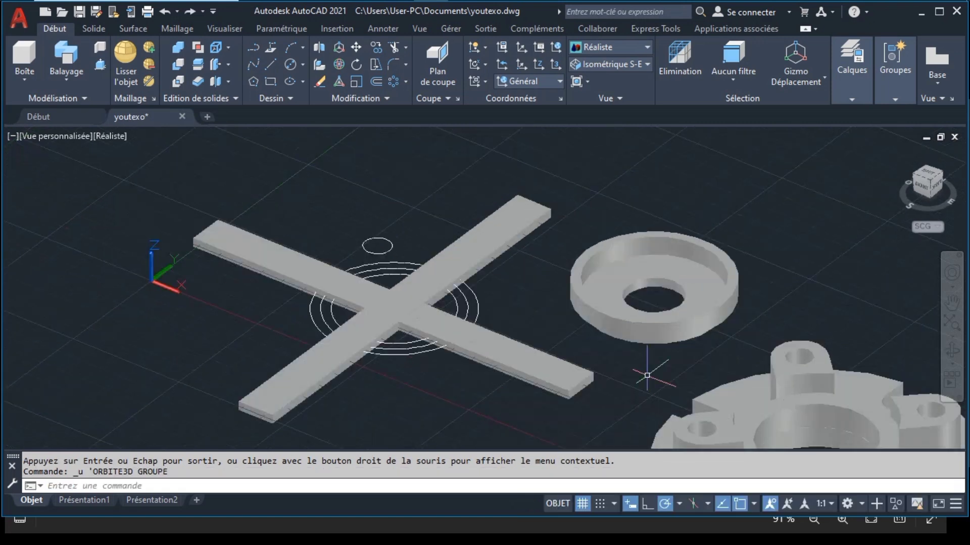
left_click(356, 47)
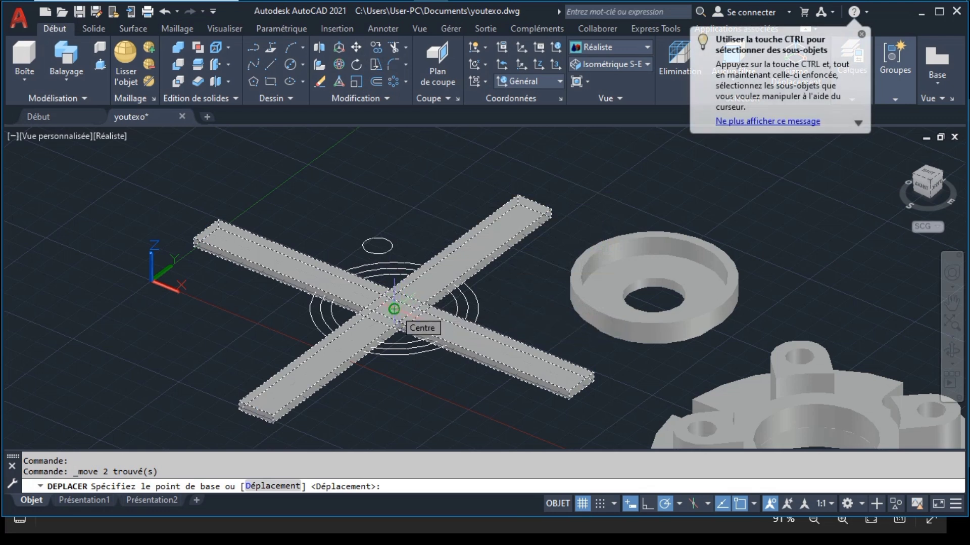
left_click(394, 309)
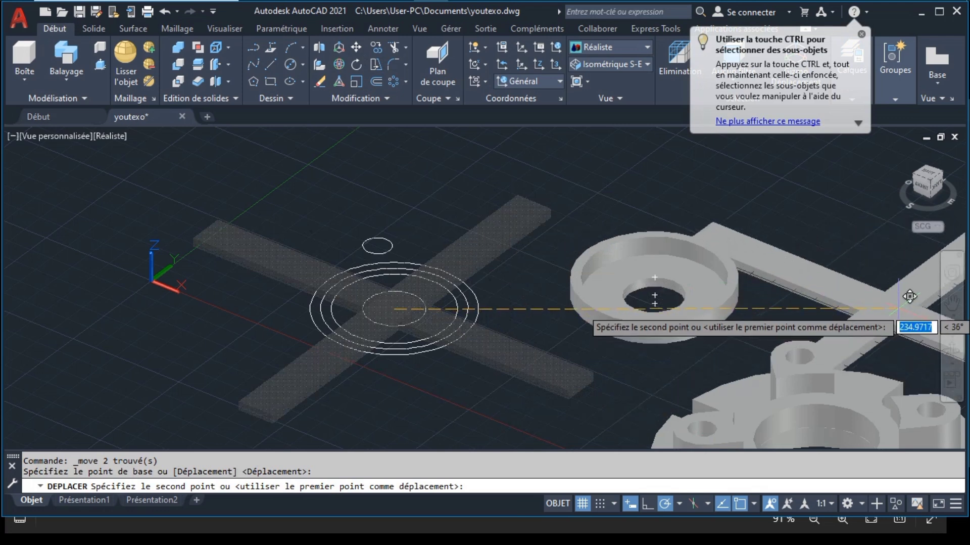
left_click(952, 302)
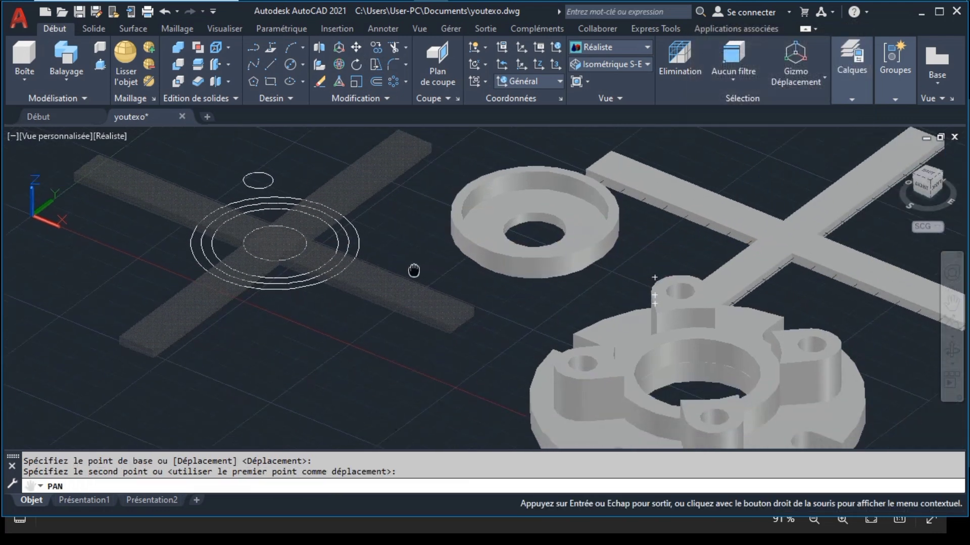
left_click_drag(535, 336, 412, 246)
key("Escape")
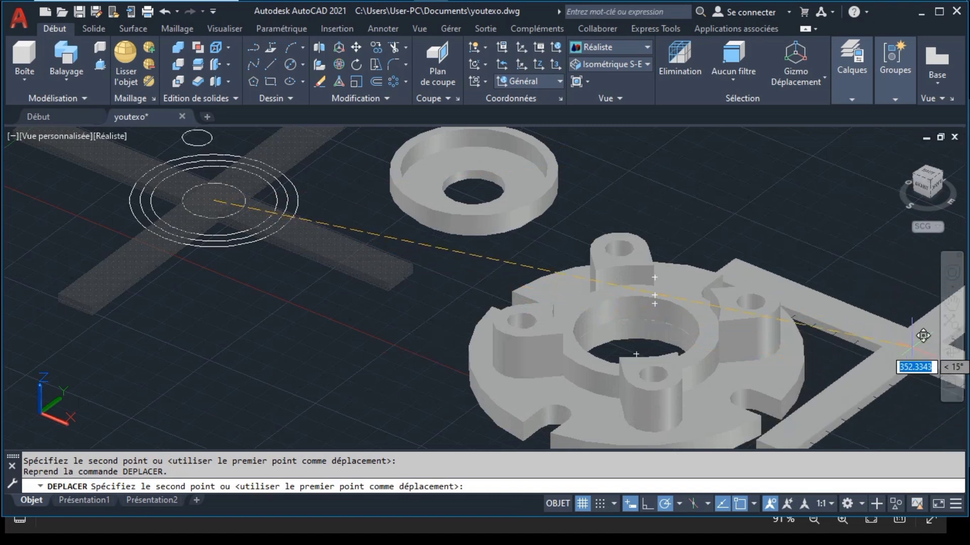
left_click(952, 349)
left_click_drag(647, 273, 657, 342)
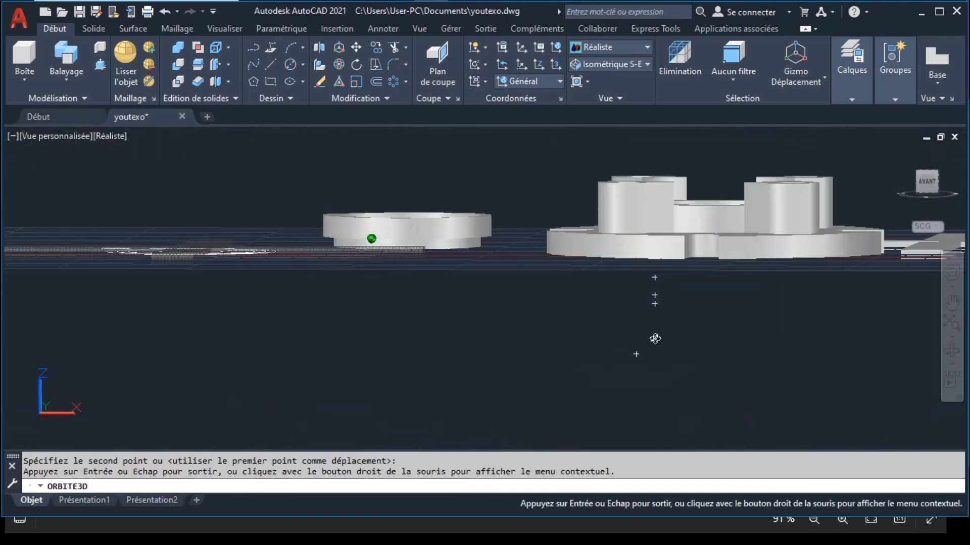
key("Escape")
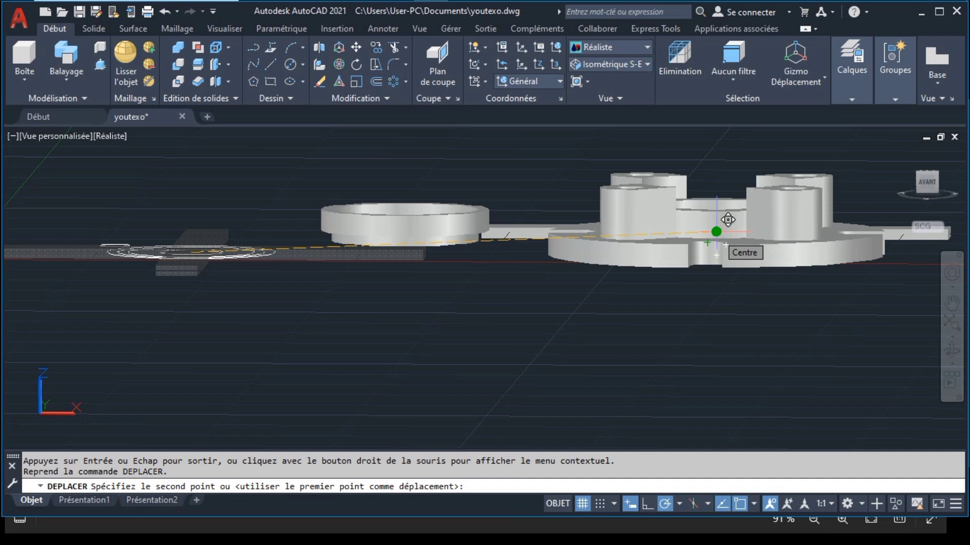
left_click(717, 232)
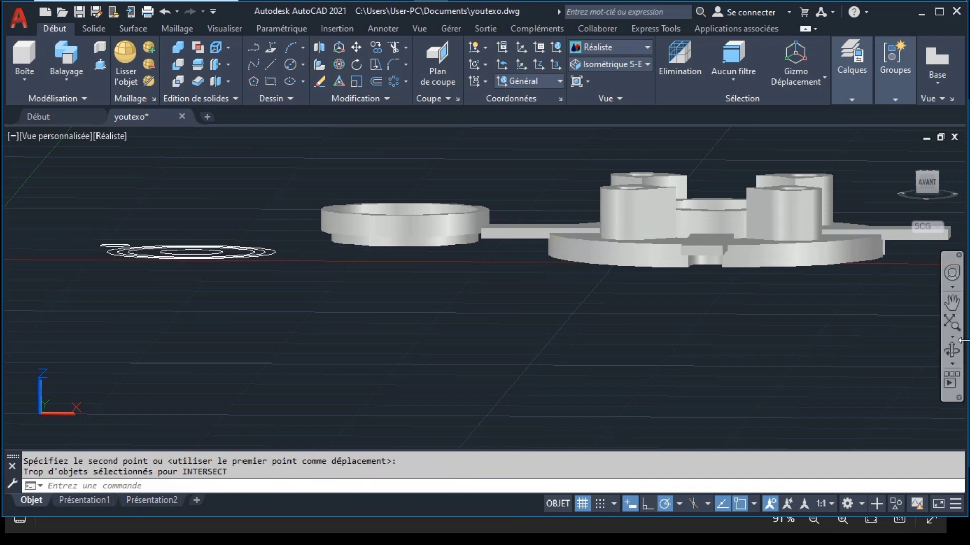
left_click(952, 349)
mouse_move(733, 273)
left_mouse_down()
mouse_move(626, 261)
mouse_move(580, 274)
mouse_move(670, 276)
mouse_move(694, 303)
left_mouse_up()
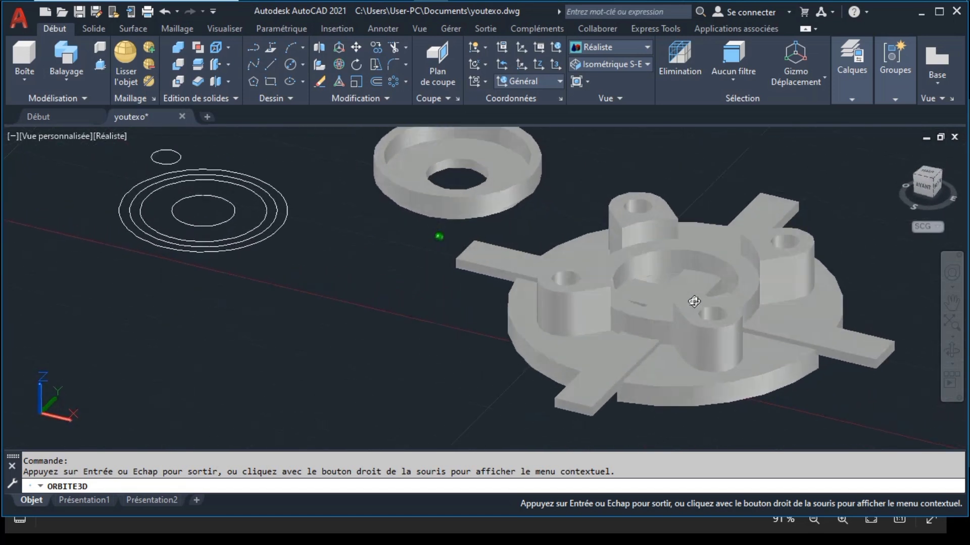
Step: Undo back to the profiles, then redo twice to restore both swept bars
key("Escape")
key("ctrl+z")
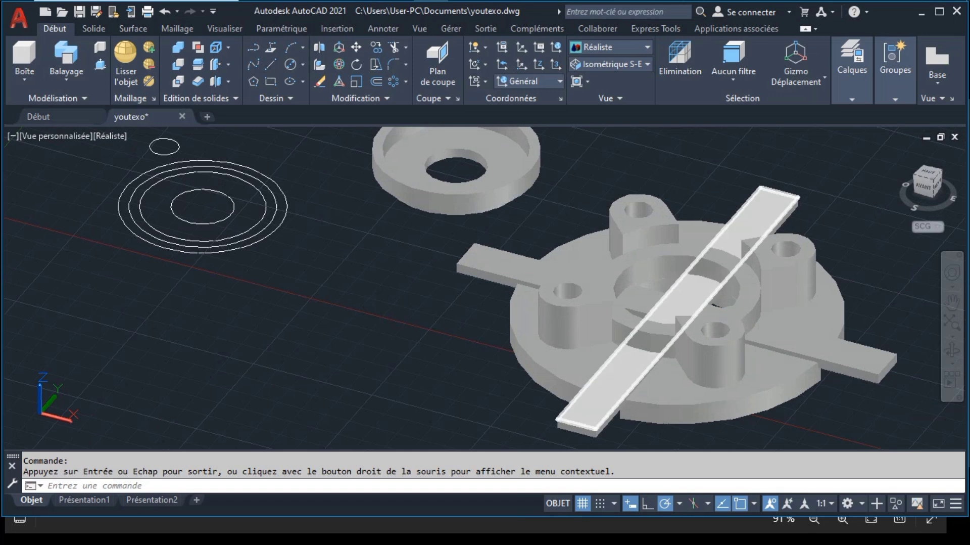
key("ctrl+z")
key("ctrl+z")
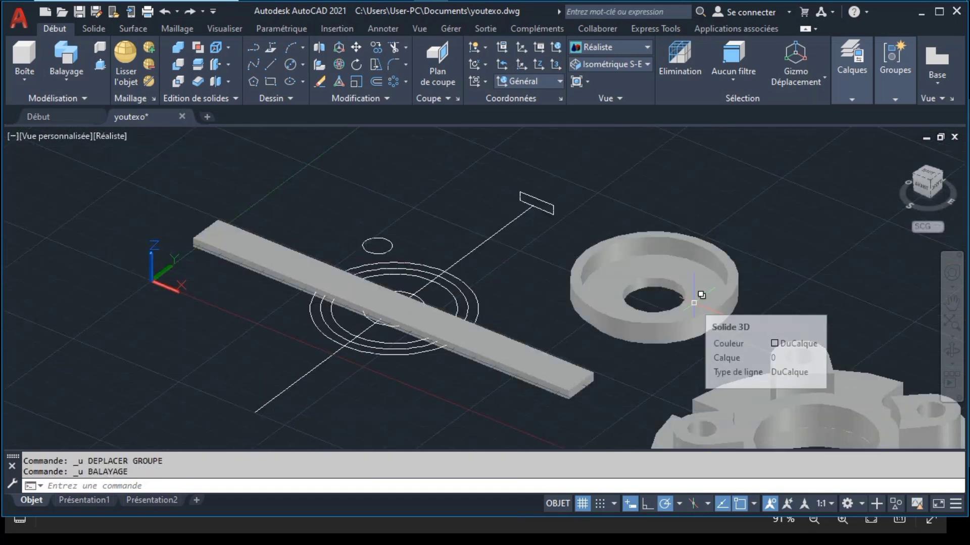
key("ctrl+z")
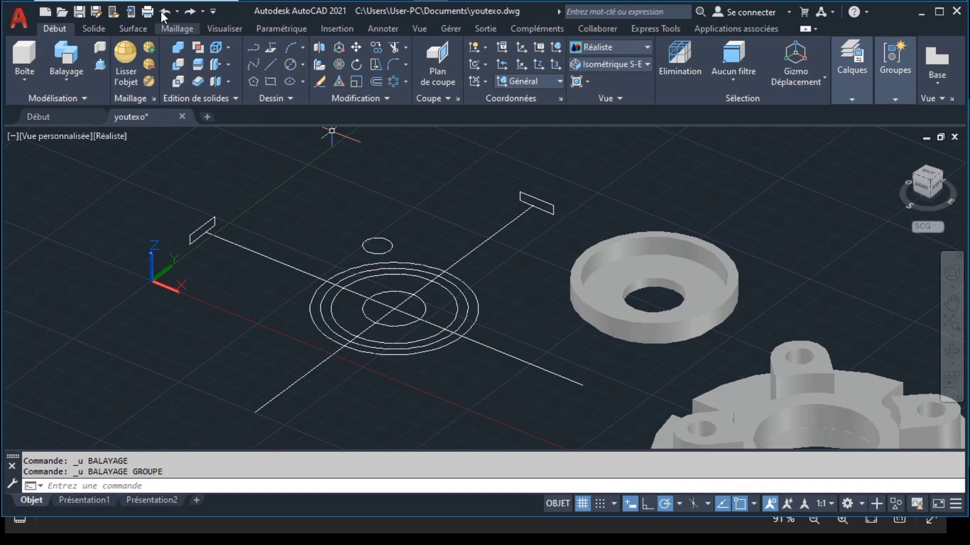
left_click(189, 11)
left_click(189, 11)
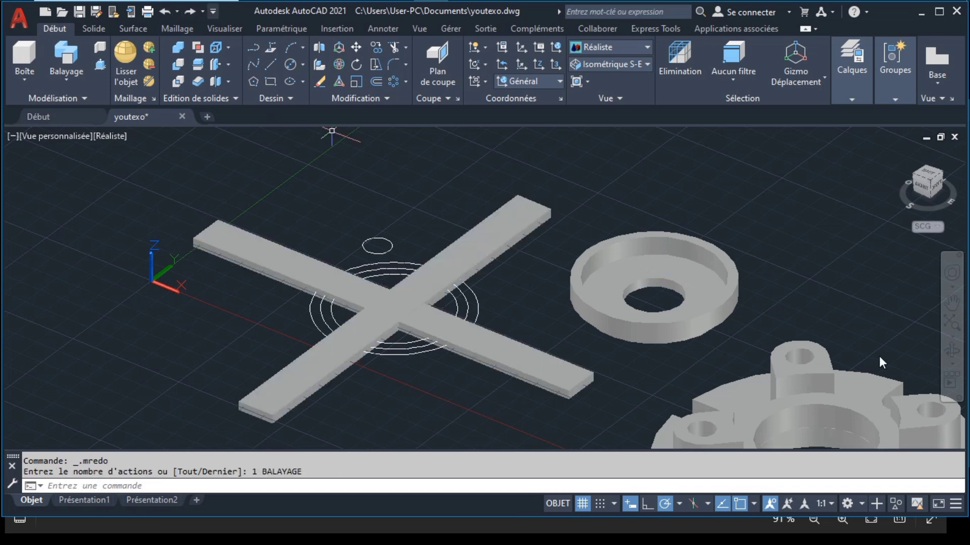
Step: Move the thick ring out of the flange's bore to the space below the cross
mouse_move(751, 249)
middle_mouse_down()
mouse_move(737, 190)
mouse_move(710, 157)
middle_mouse_up()
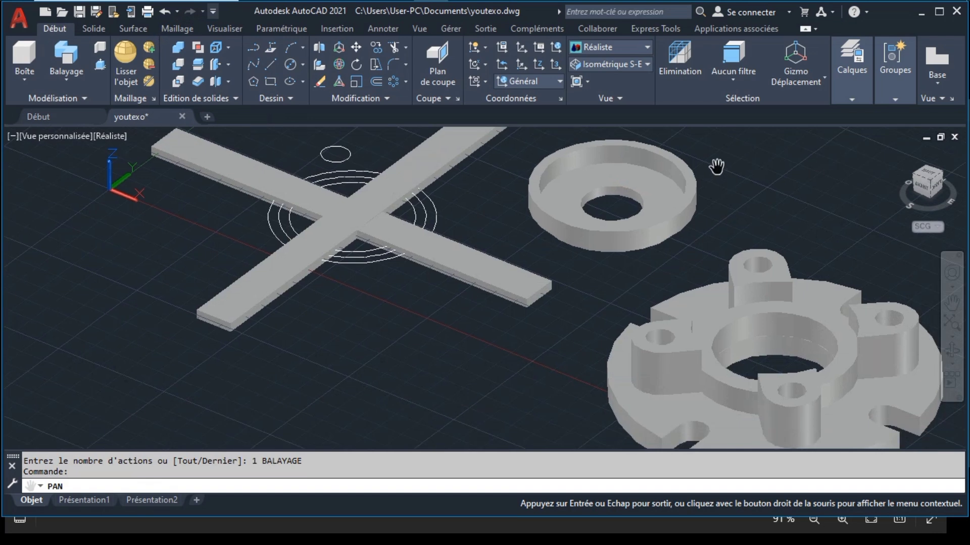
left_click(727, 326)
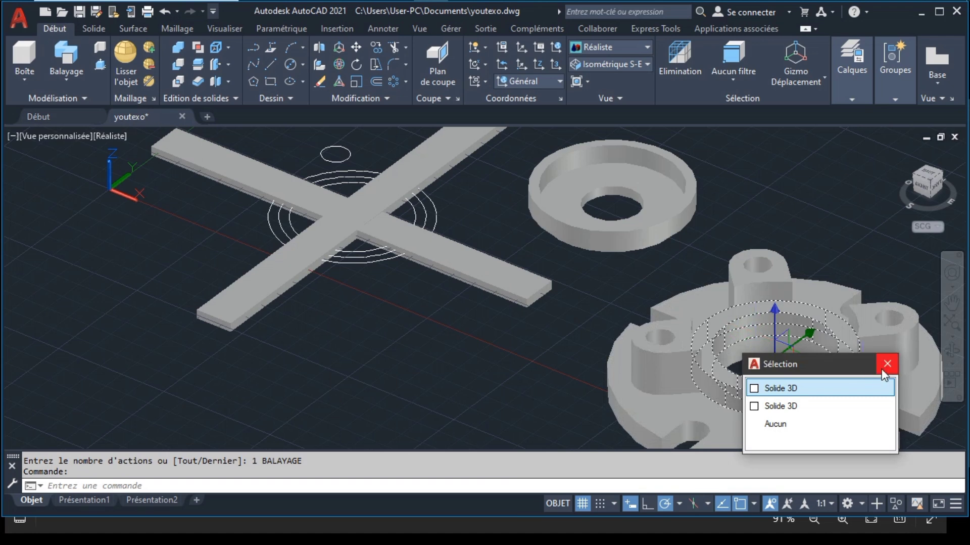
left_click(356, 47)
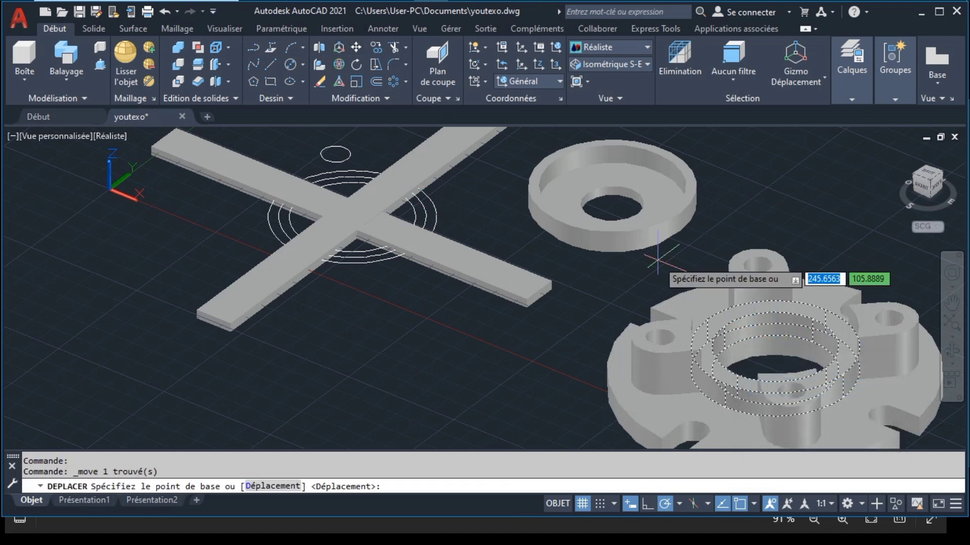
left_click(776, 369)
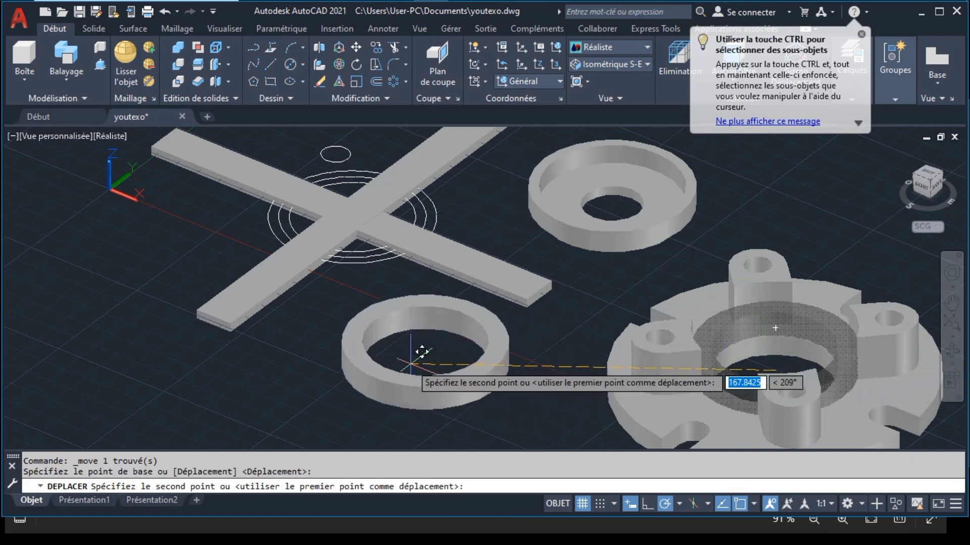
left_click(407, 360)
left_click(432, 250)
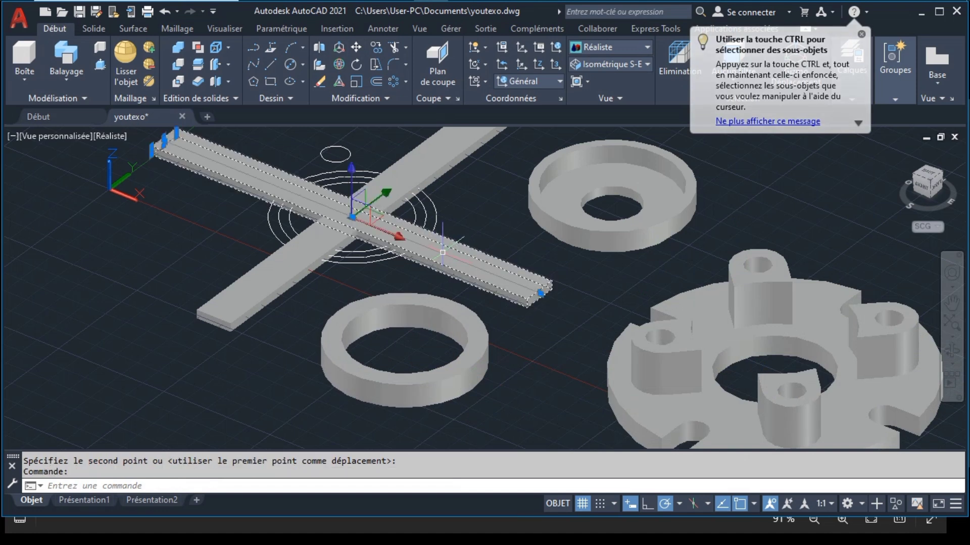
Step: Move the cross of bars from its centre onto the ring centre, then view it from a low side angle
left_click(359, 50)
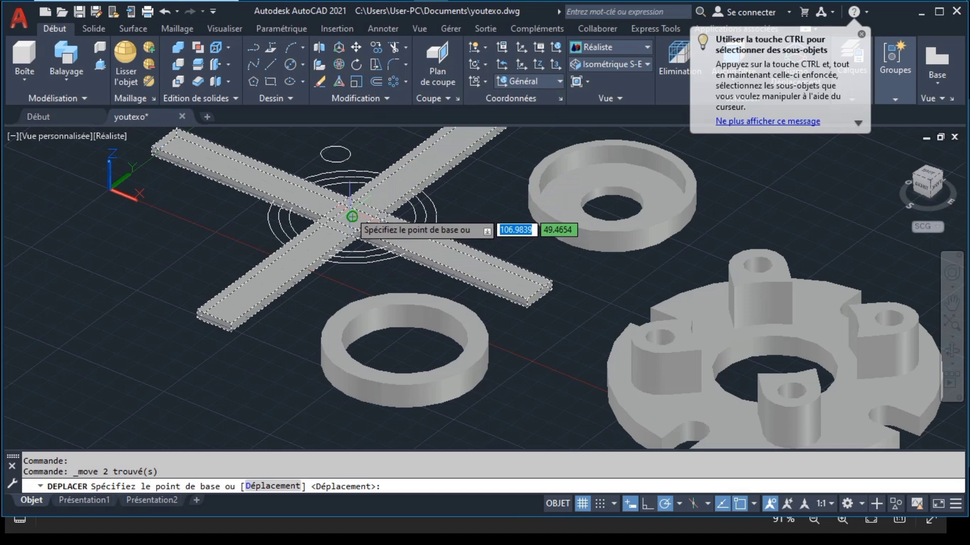
left_click(353, 216)
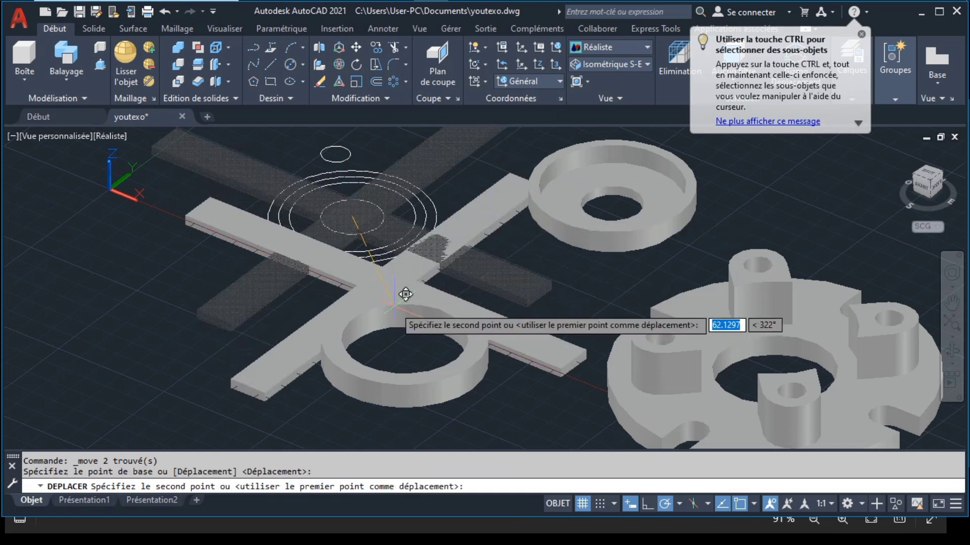
left_click(405, 361)
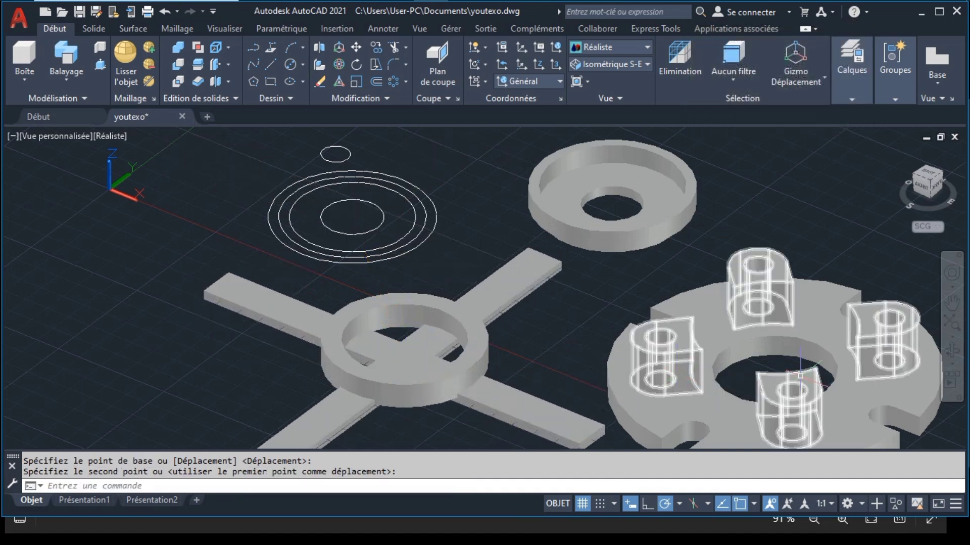
left_click(953, 350)
mouse_move(501, 329)
left_mouse_down()
mouse_move(440, 311)
mouse_move(438, 367)
left_mouse_up()
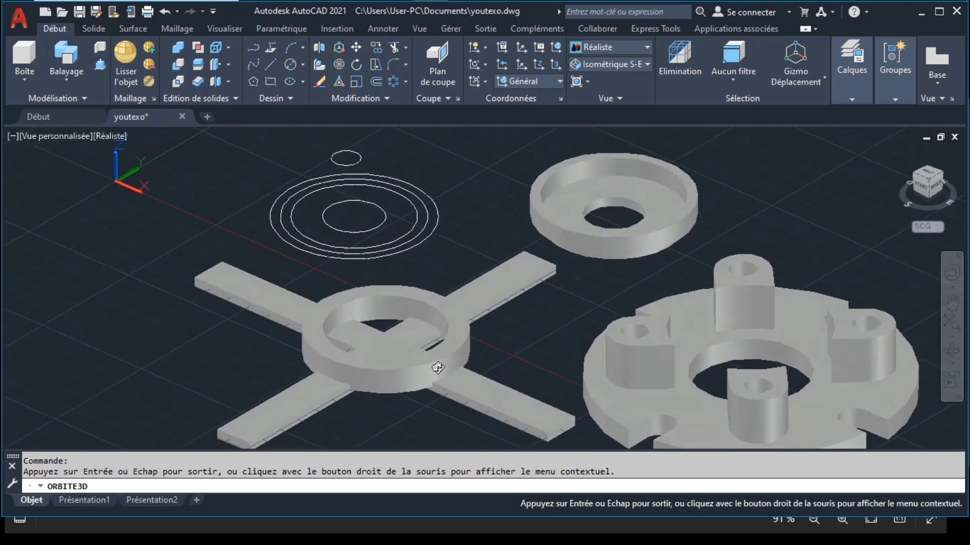
key("Escape")
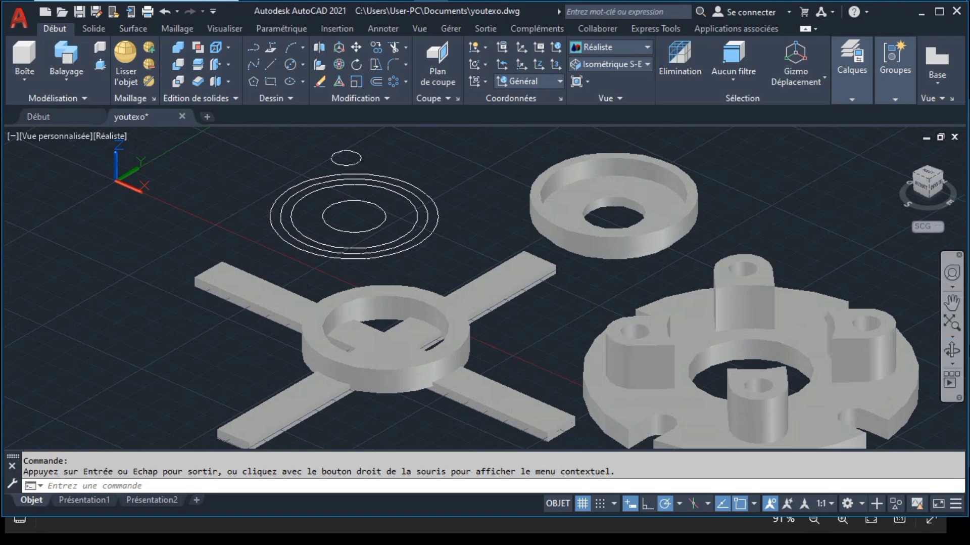
left_click(953, 349)
mouse_move(526, 364)
left_mouse_down()
mouse_move(536, 309)
mouse_move(544, 356)
left_mouse_up()
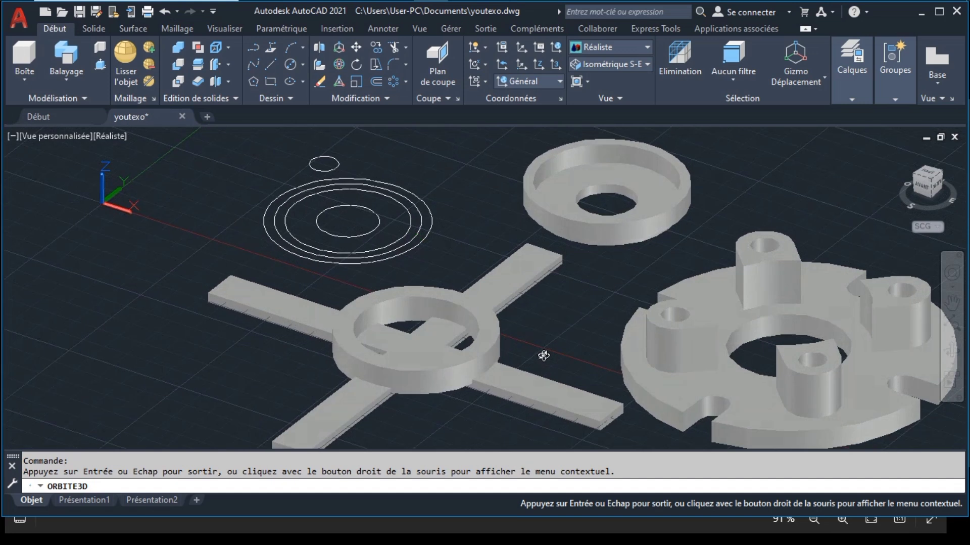
key("Escape")
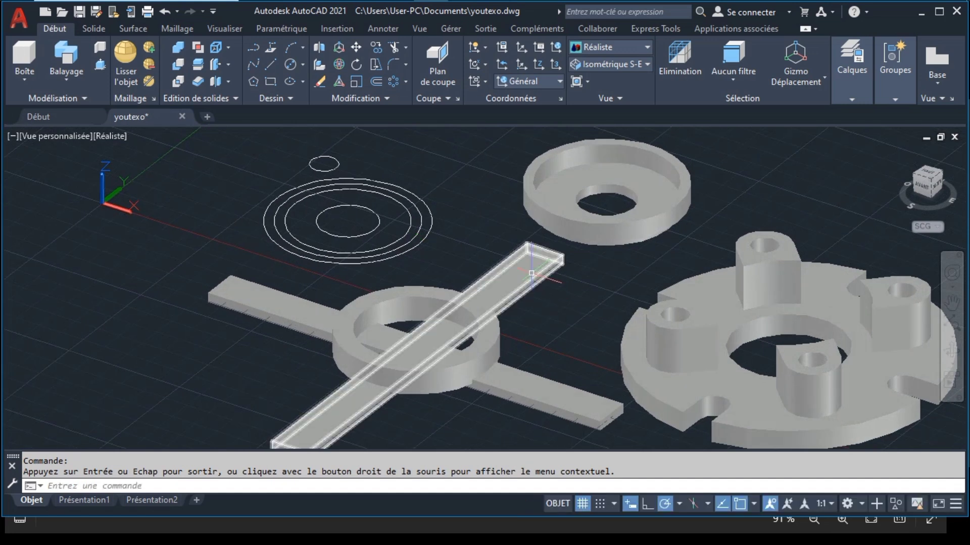
left_click(537, 278)
left_click(539, 387)
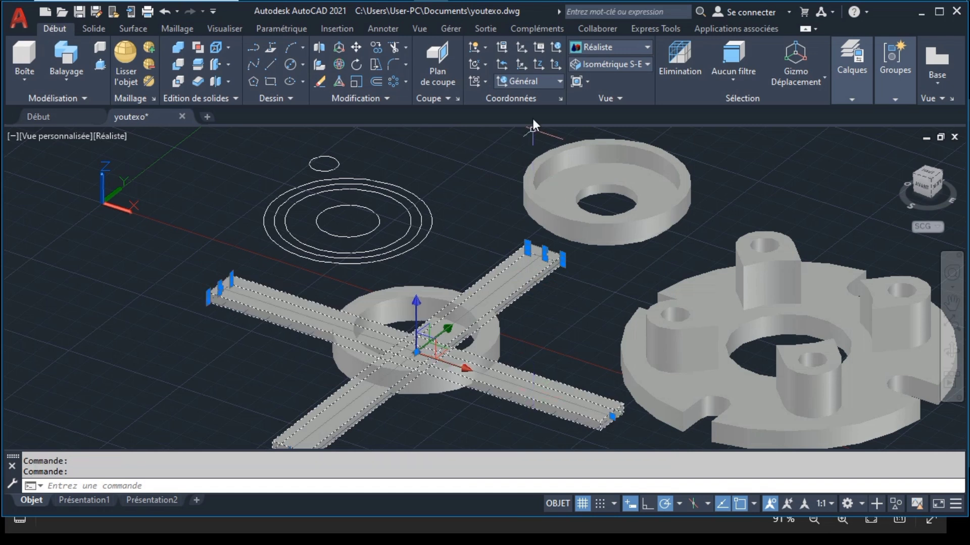
left_click(535, 13)
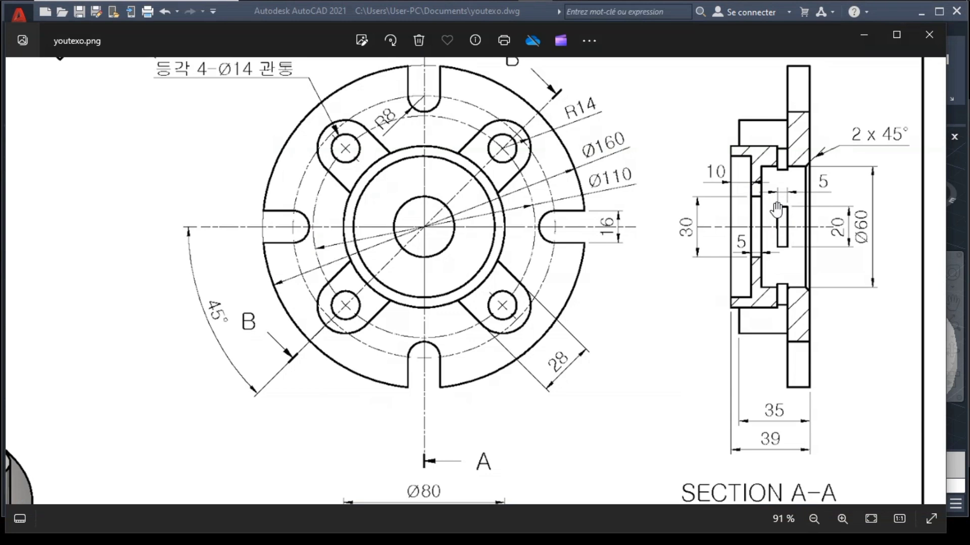
left_click(431, 13)
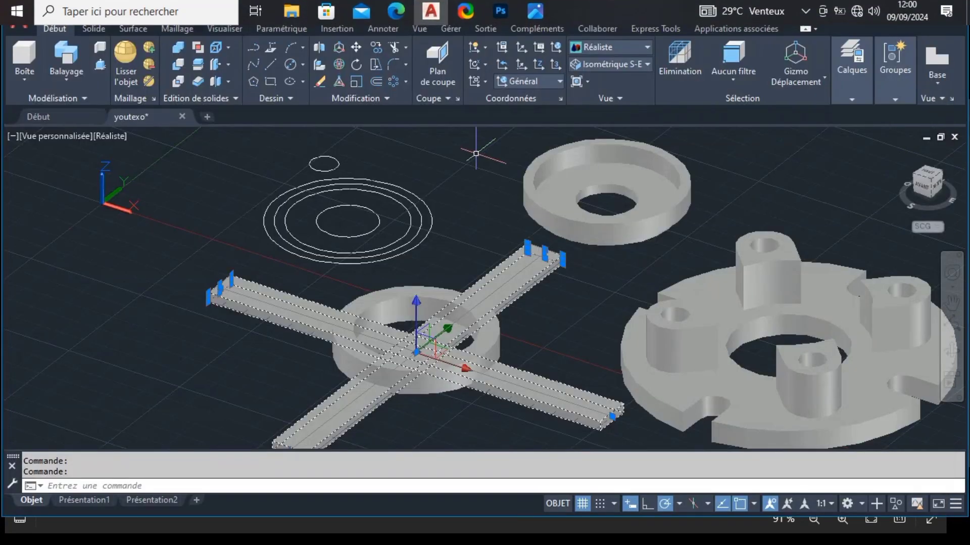
Step: Raise the two crossing bars 2.5 units along Z
left_click(417, 303)
type("2.5")
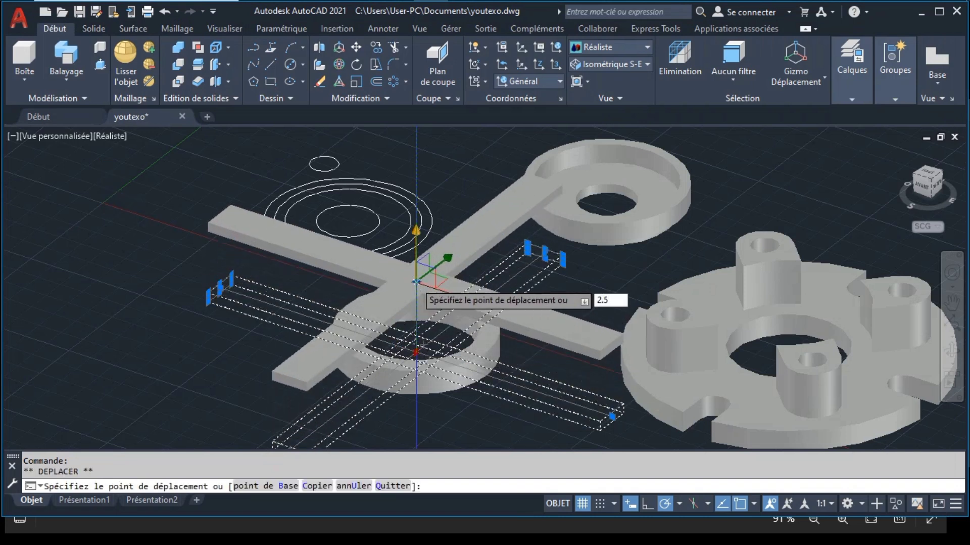
key("Return")
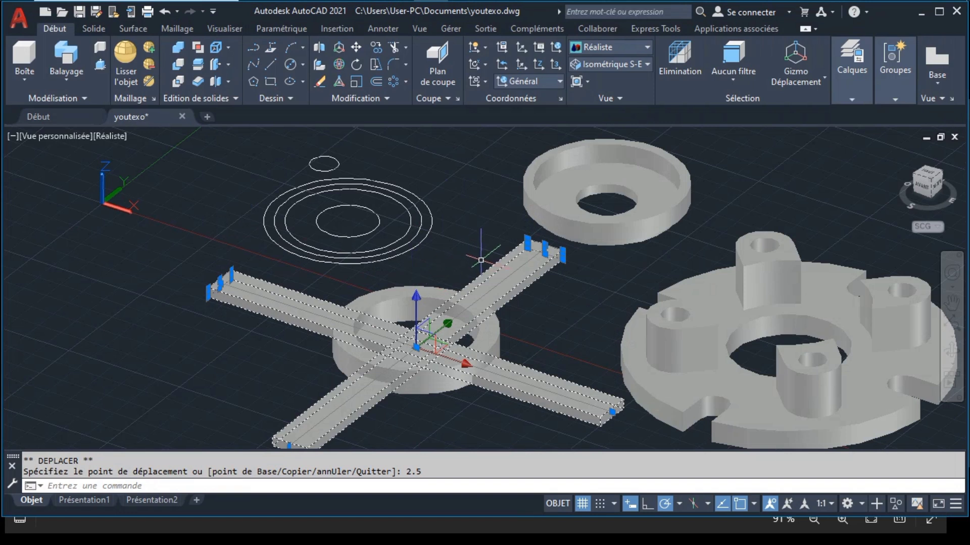
key("Escape")
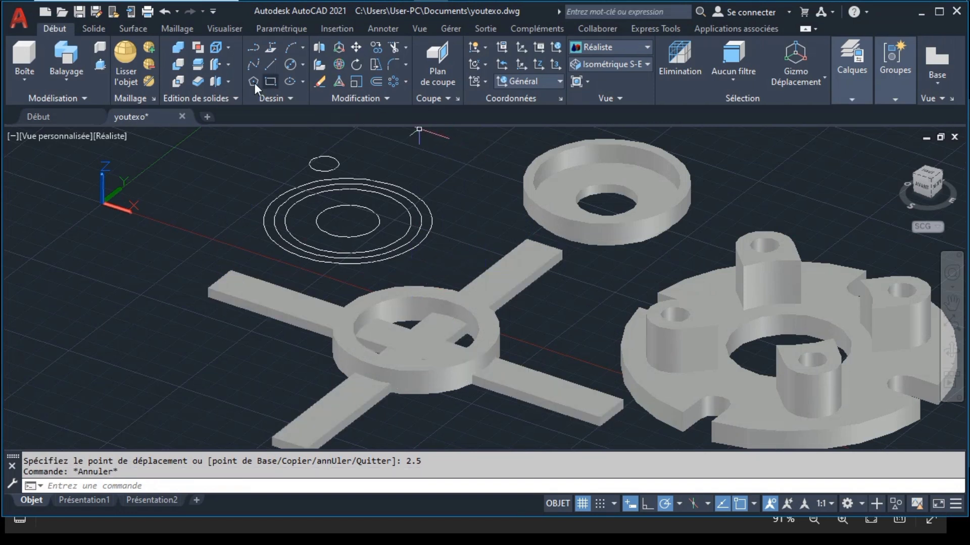
Step: Subtract both bars from the ring, leaving notches across its rim
left_click(177, 65)
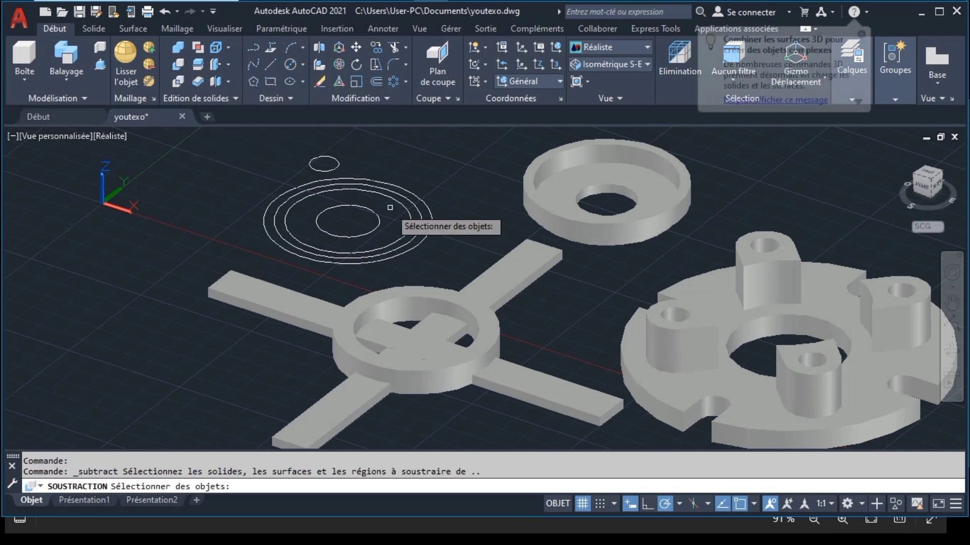
left_click(405, 290)
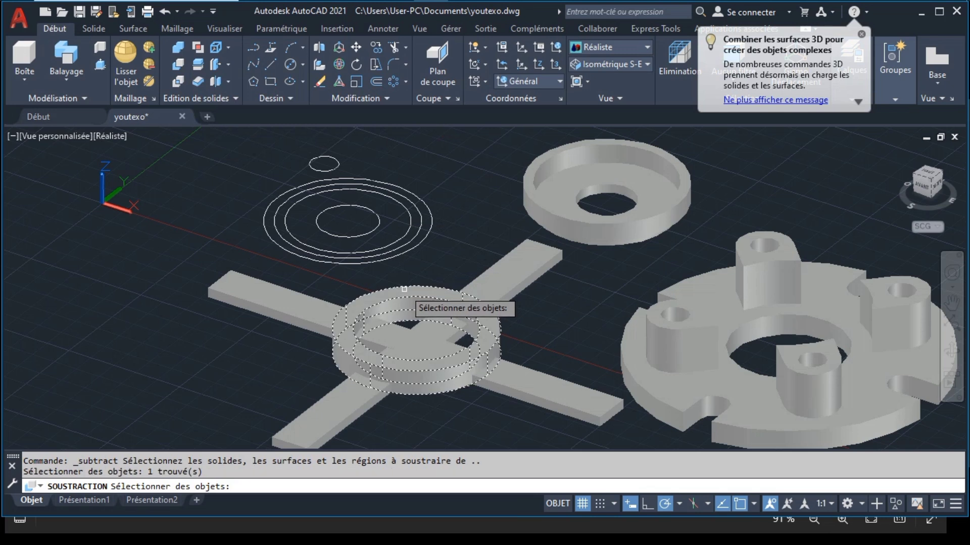
key("Return")
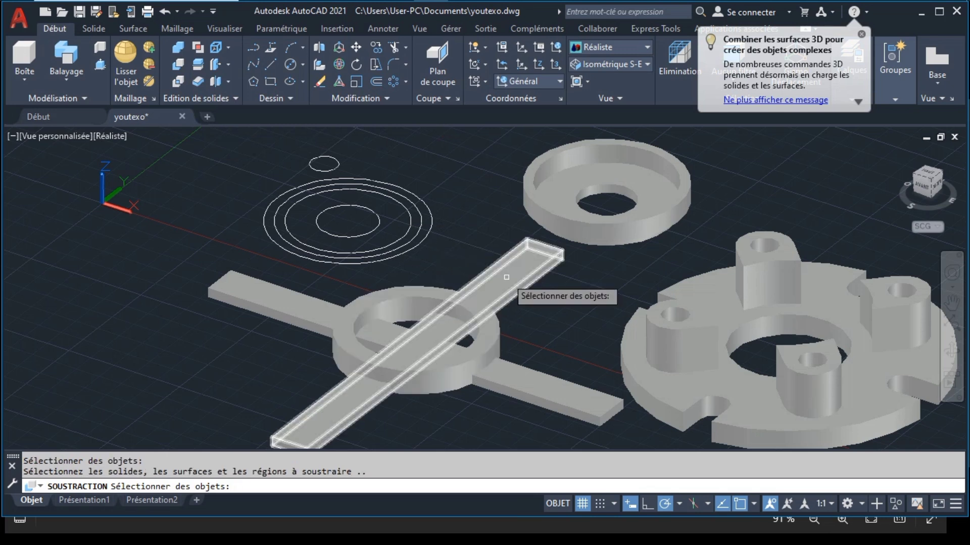
left_click(507, 276)
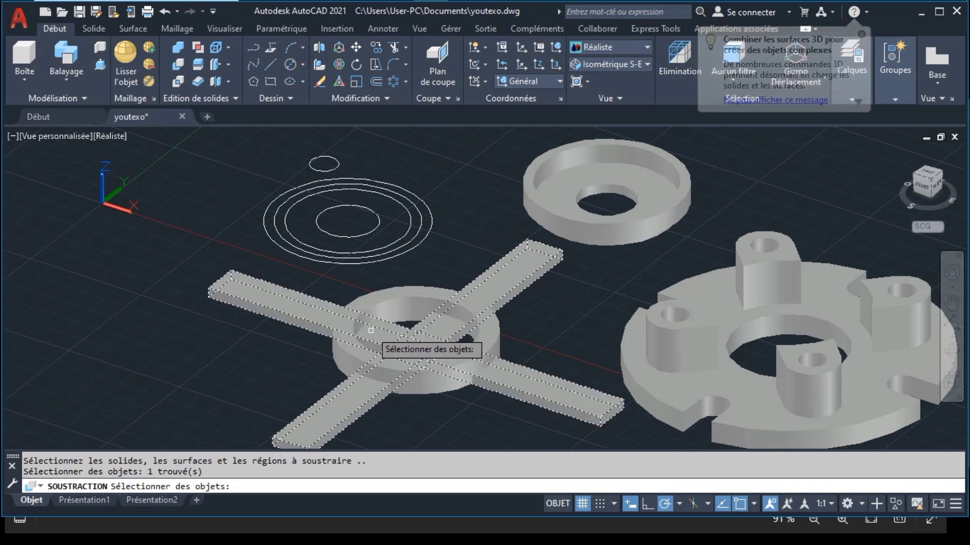
left_click(372, 328)
key("Return")
key("Return")
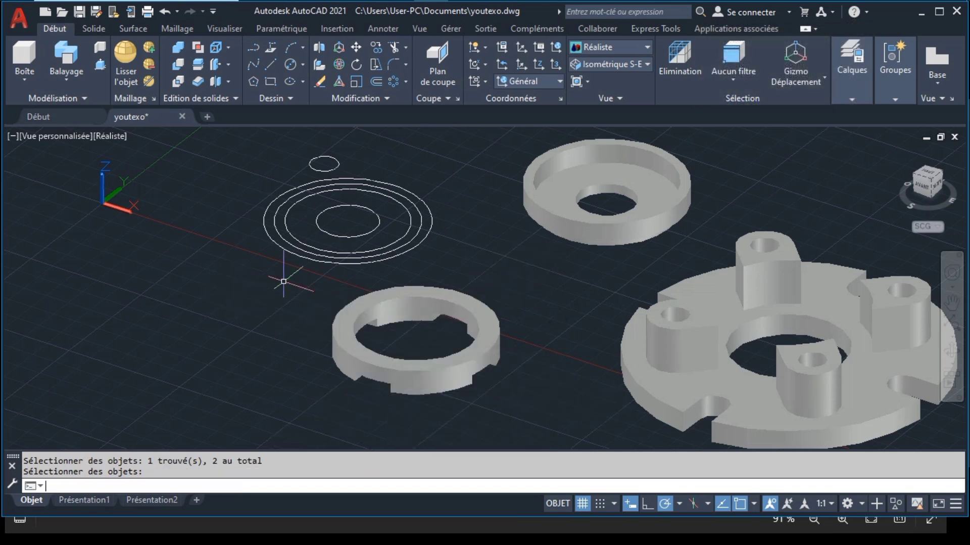
Step: Move the notched ring onto the centre of the flange and recentre the view
left_click(433, 301)
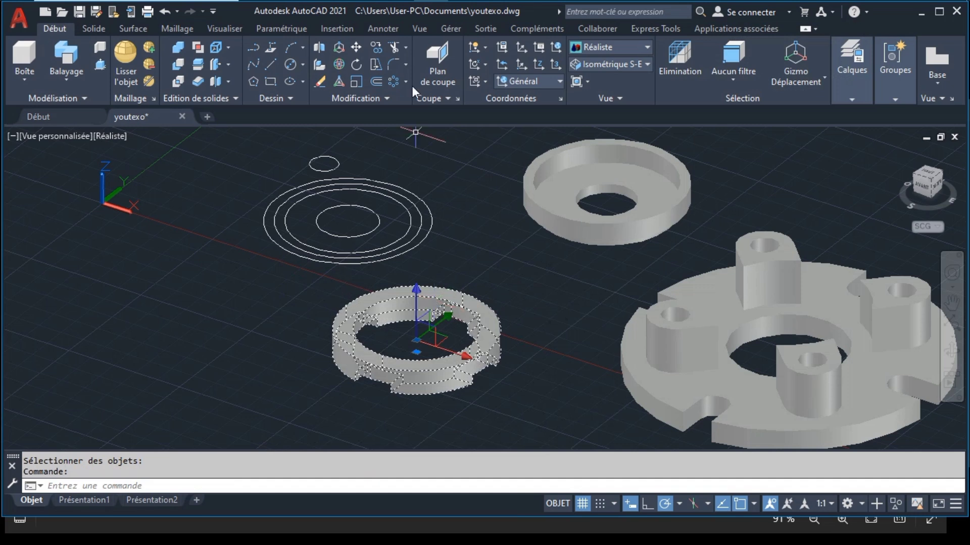
left_click(359, 49)
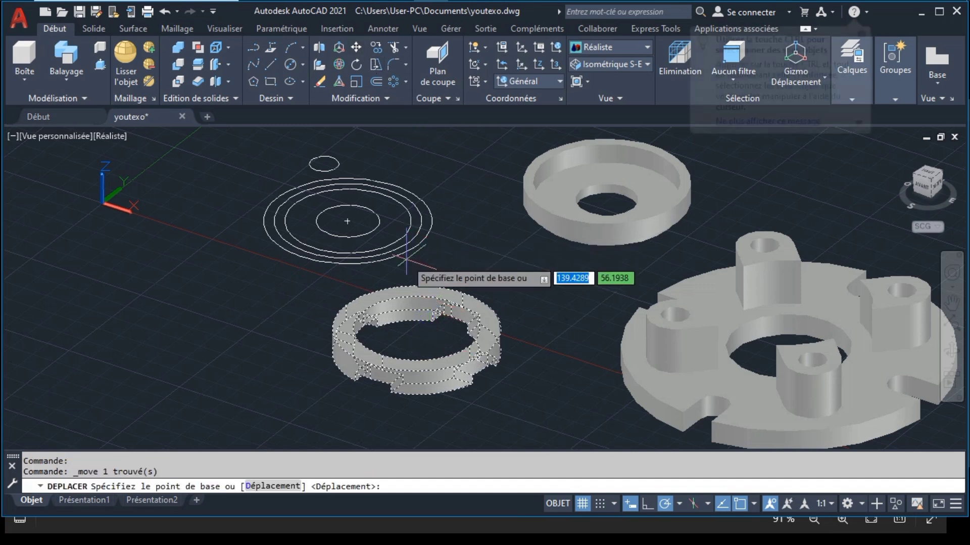
left_click(415, 352)
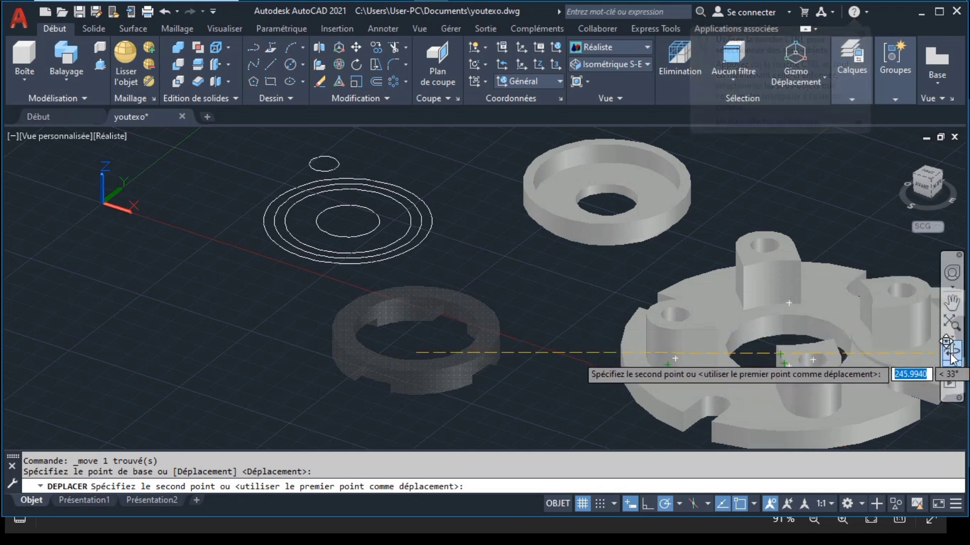
middle_click_drag(922, 359, 811, 350, "shift")
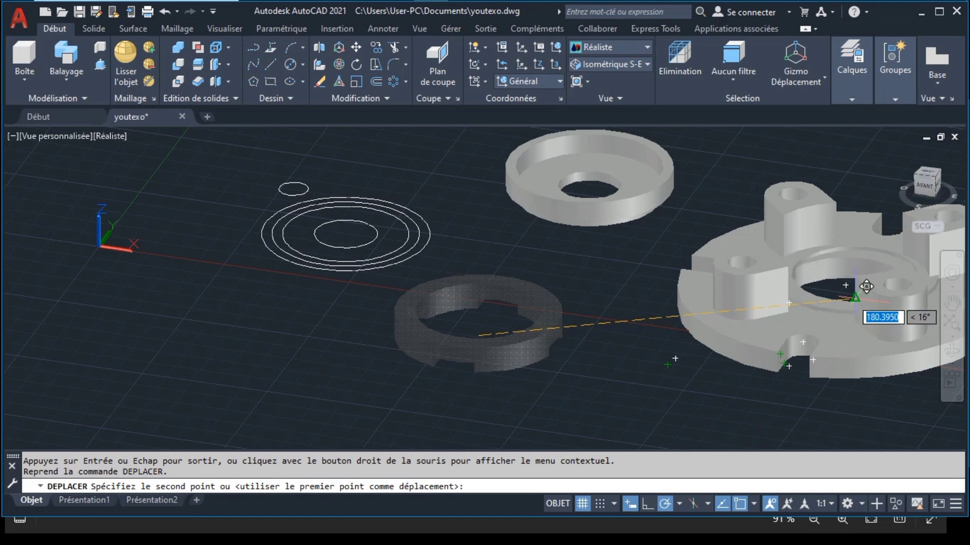
left_click(846, 284)
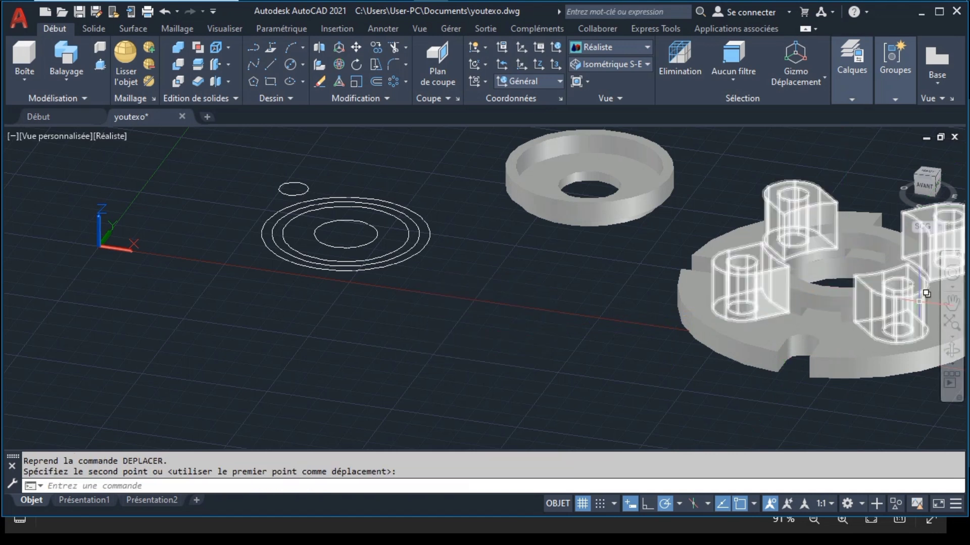
left_click(952, 302)
left_click_drag(931, 315, 530, 340)
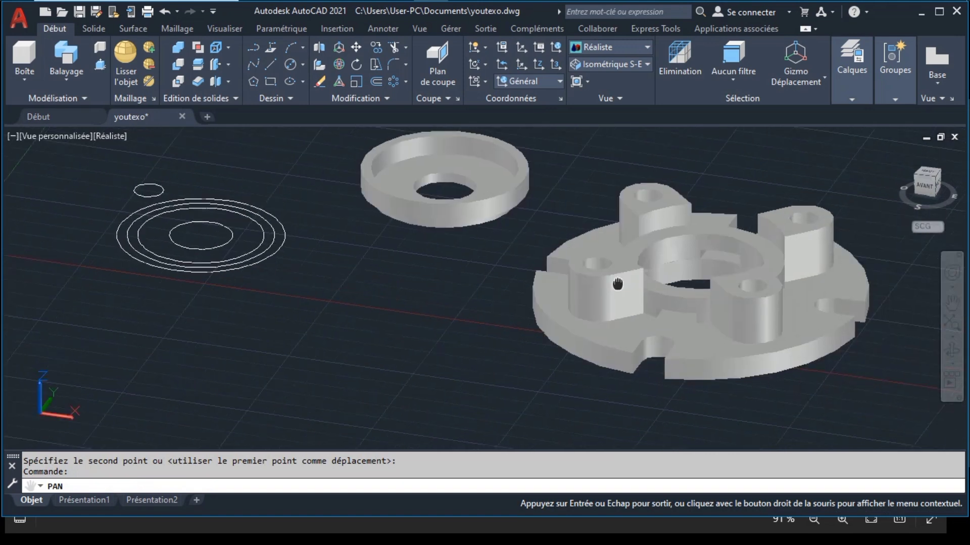
key("Escape")
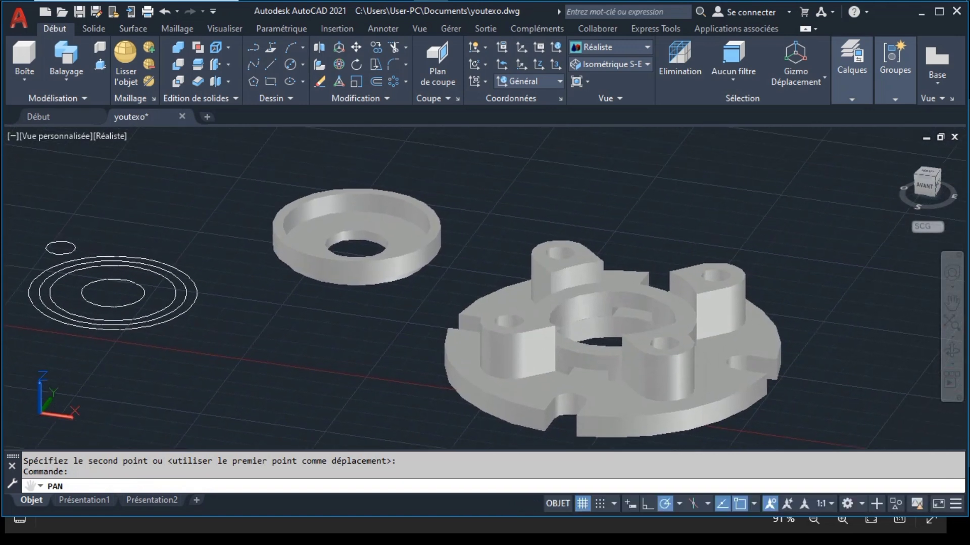
Step: Move the loose ring from its centre into the centre of the base, viewed from the side
left_click(385, 222)
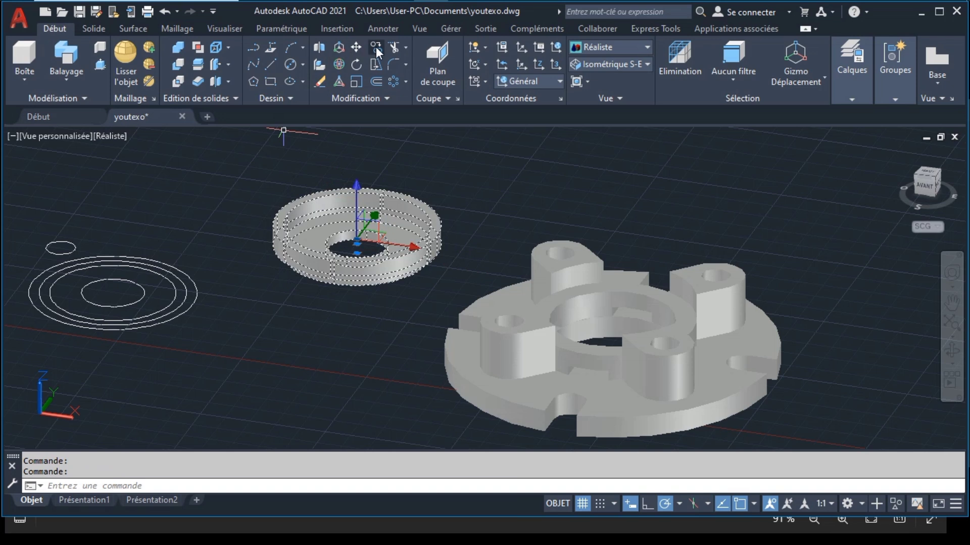
left_click(357, 51)
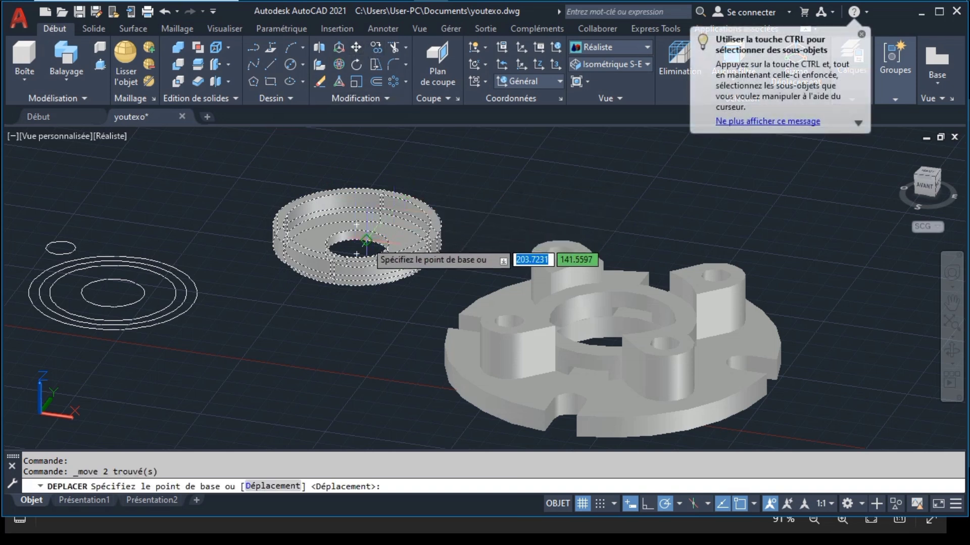
left_click(358, 249)
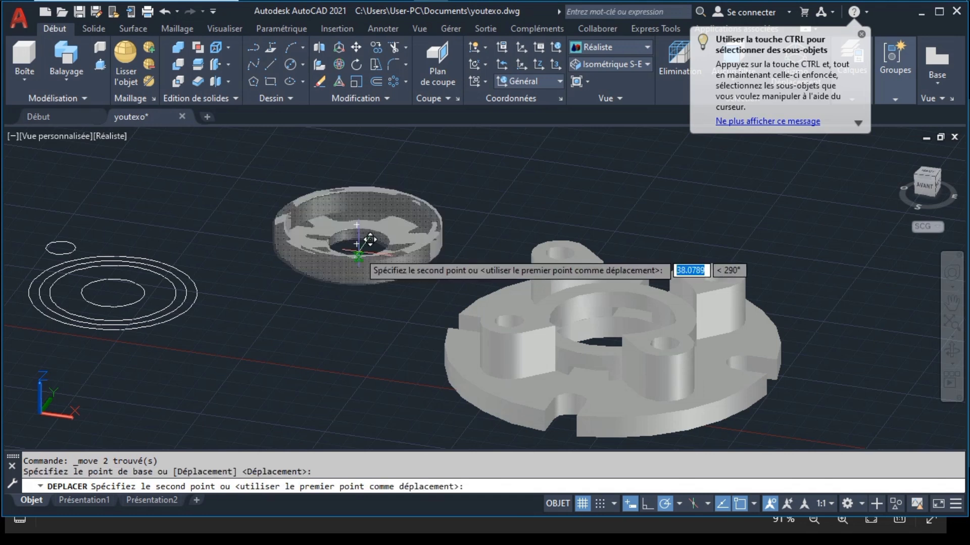
left_click(625, 306)
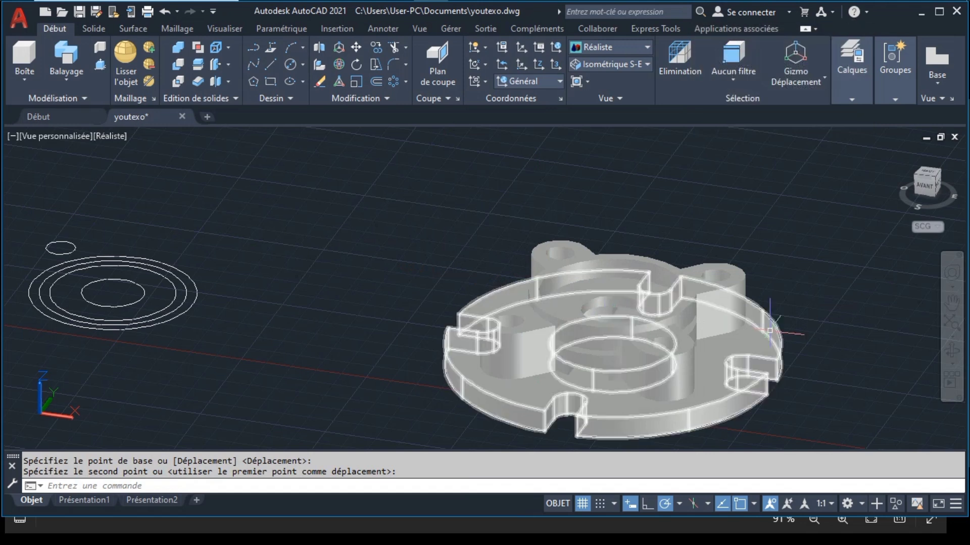
left_click(948, 350)
mouse_move(748, 385)
left_mouse_down()
mouse_move(605, 348)
mouse_move(613, 368)
mouse_move(661, 396)
mouse_move(686, 397)
mouse_move(689, 373)
mouse_move(740, 377)
mouse_move(698, 368)
mouse_move(667, 390)
left_mouse_up()
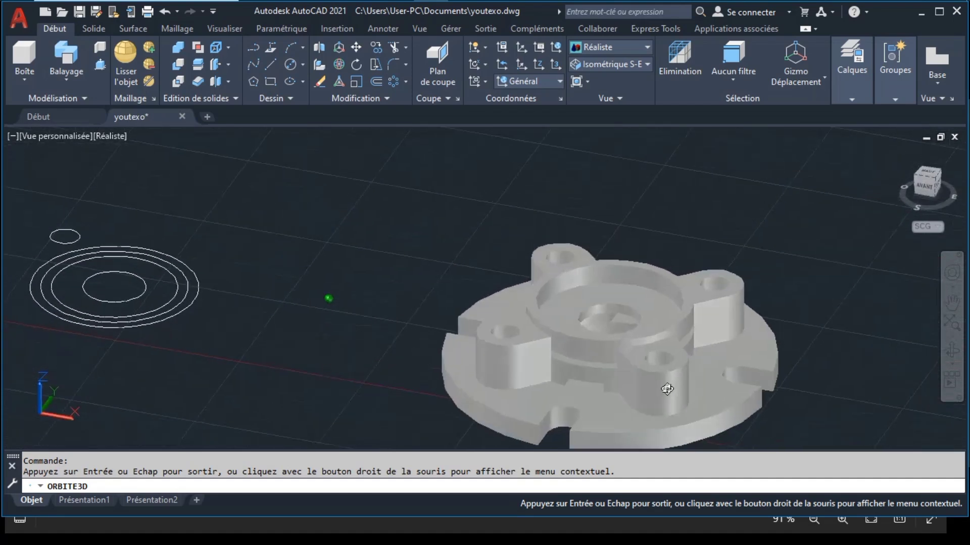
Step: Slide the flange toward the viewport centre, then switch to the youtexo.png drawing in Photos
key("Escape")
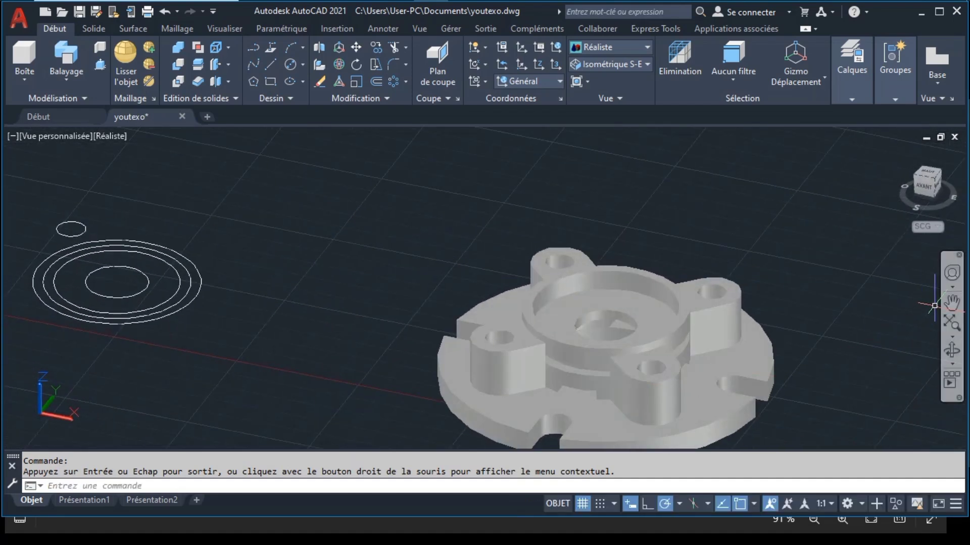
left_click(953, 304)
left_click_drag(732, 277, 678, 231)
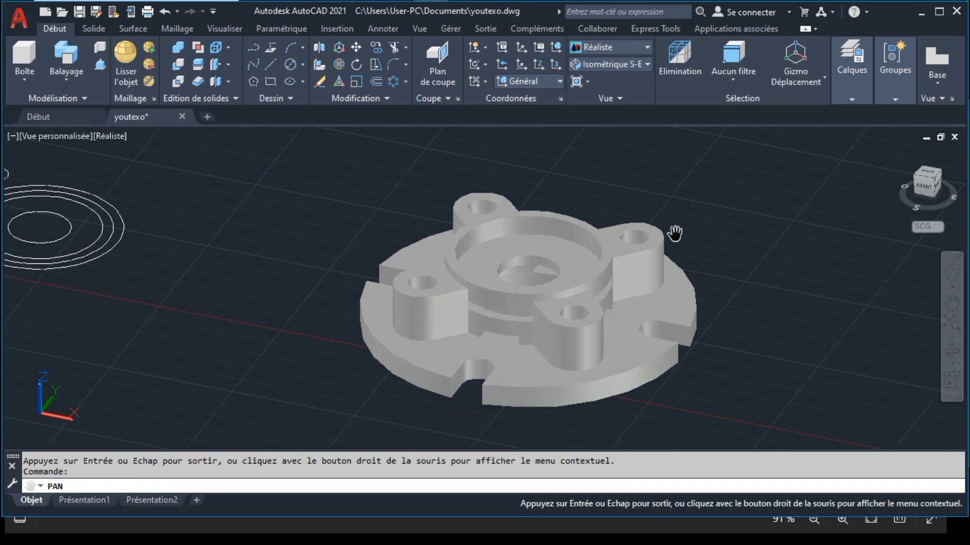
key("Escape")
mouse_move(951, 318)
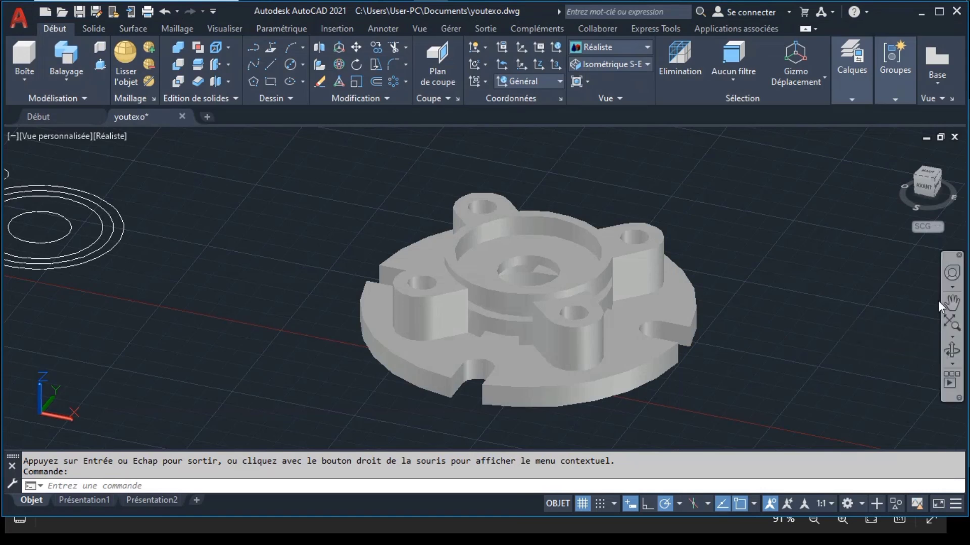
left_click(528, 6)
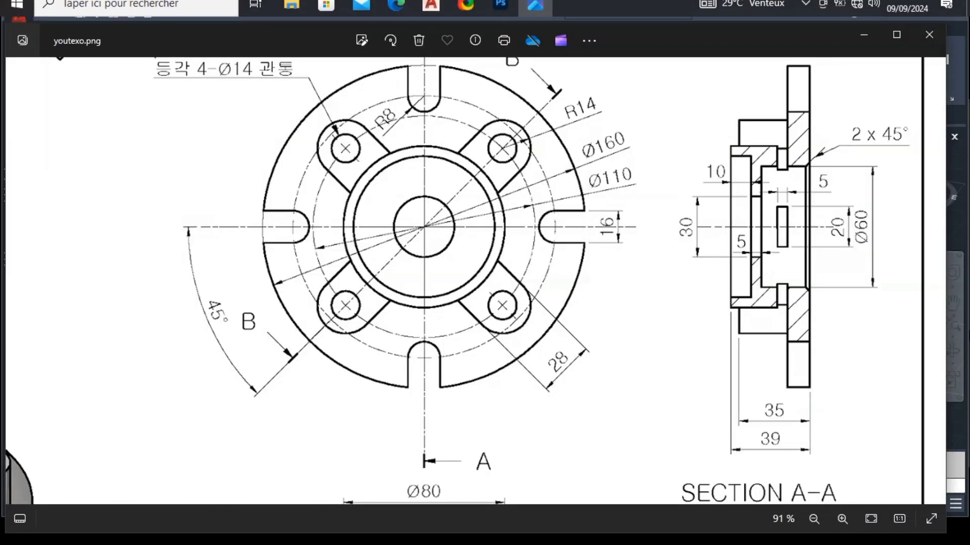
Step: Pan the youtexo.png drawing to view its 3D illustration and top view, then return to AutoCAD
left_click(952, 305)
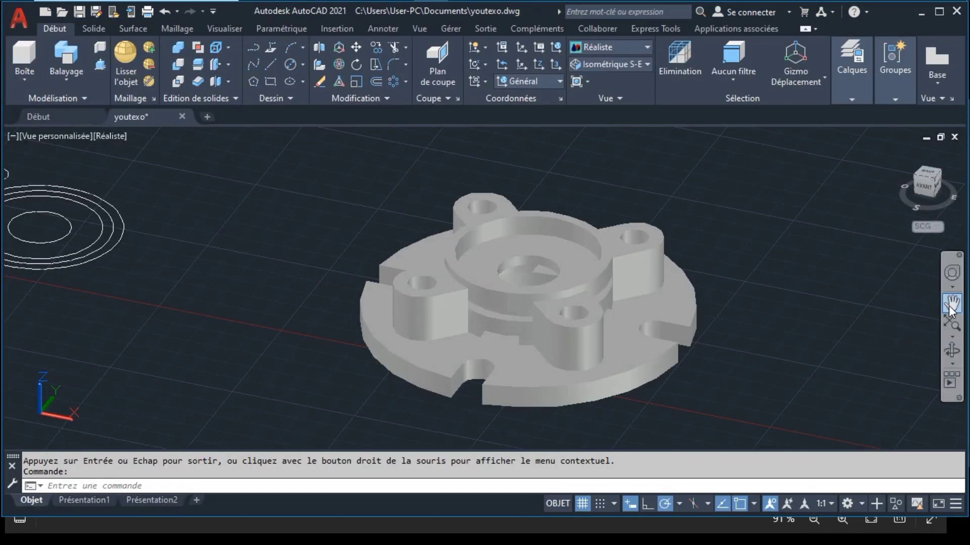
left_click(536, 14)
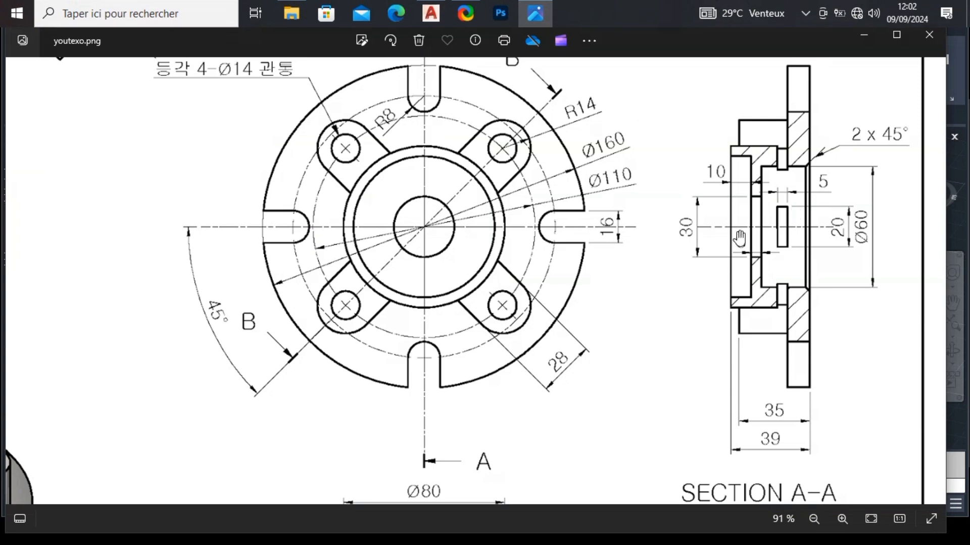
left_click_drag(878, 284, 700, 164)
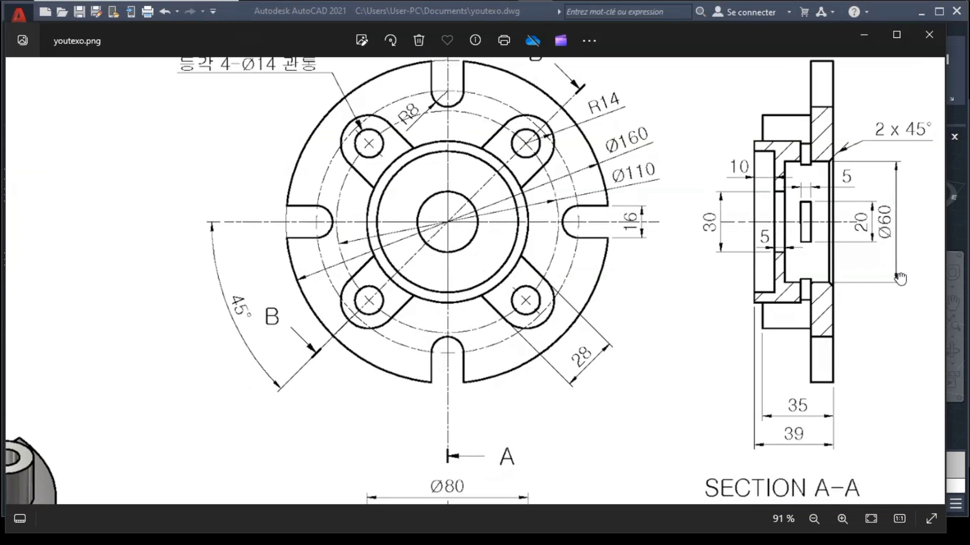
left_click_drag(603, 225, 628, 217)
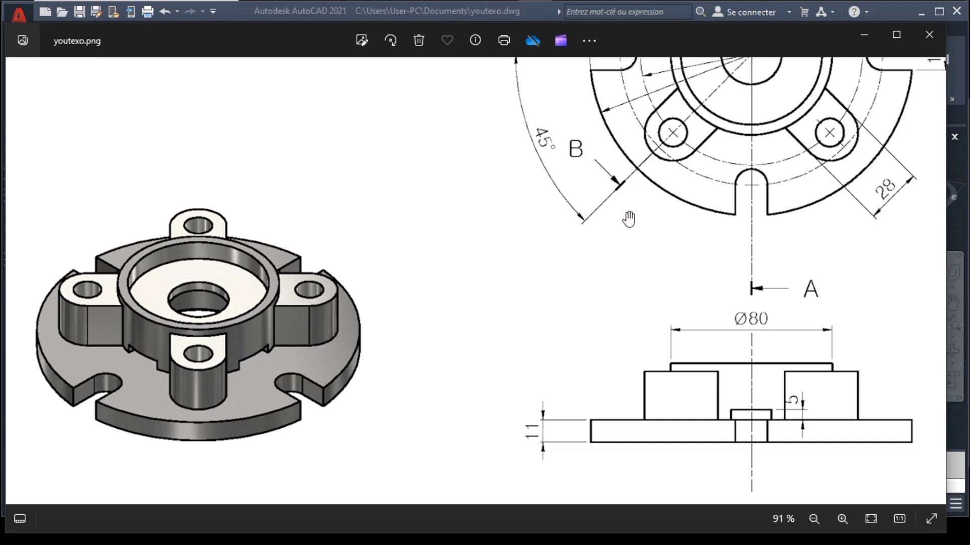
left_click_drag(629, 219, 677, 268)
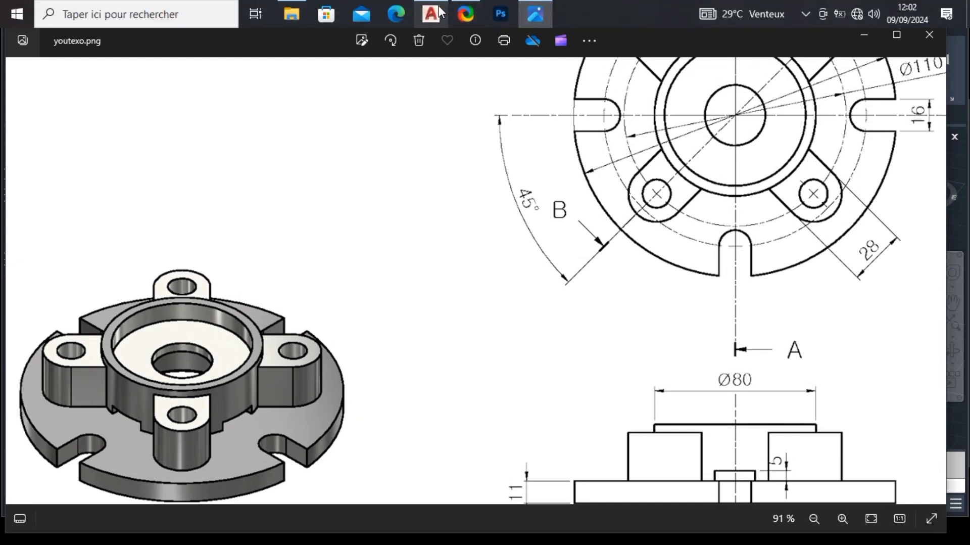
mouse_move(431, 14)
left_click(433, 88)
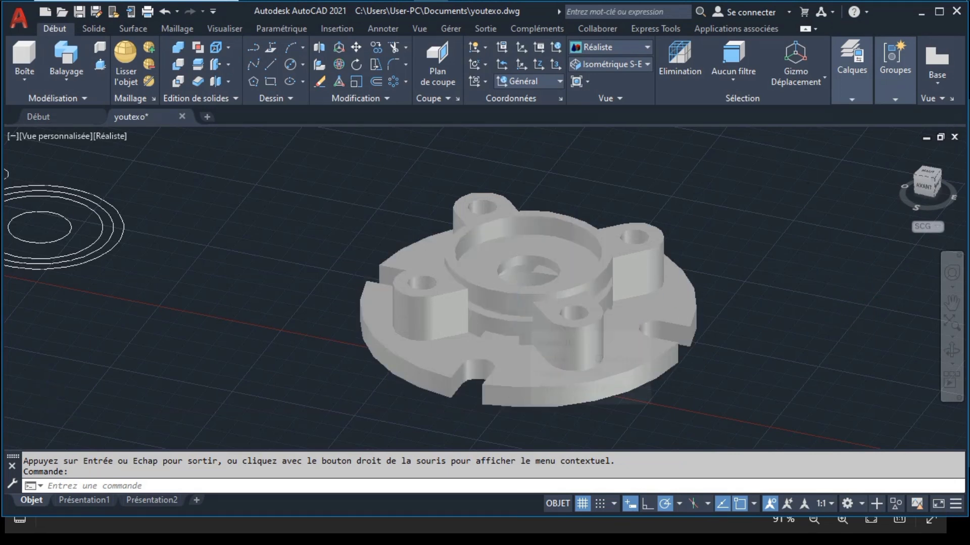
Step: Zoom and orbit the flange to a low front view level with its base disc
scroll(519, 318, "up", 5)
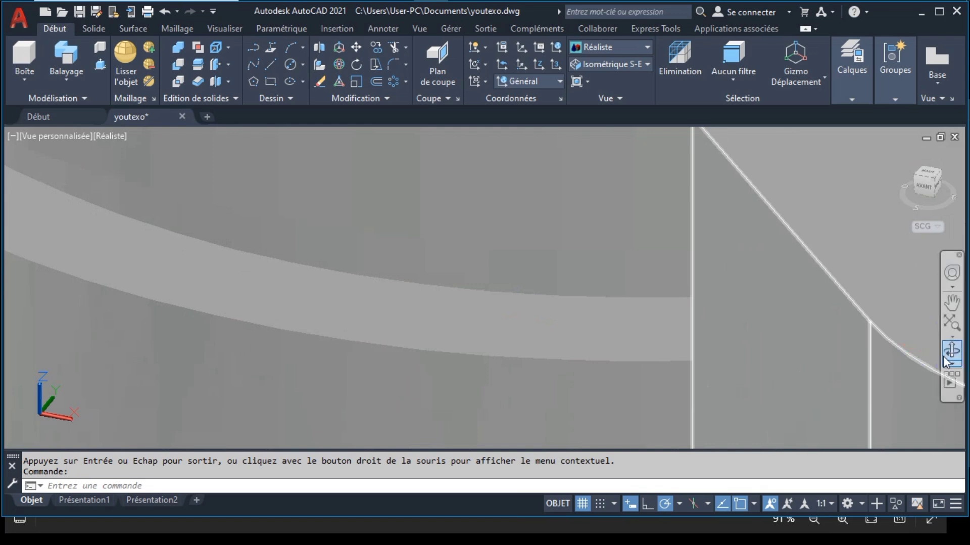
mouse_move(610, 320)
middle_mouse_down("shift")
mouse_move(608, 296)
mouse_move(615, 324)
middle_mouse_up("shift")
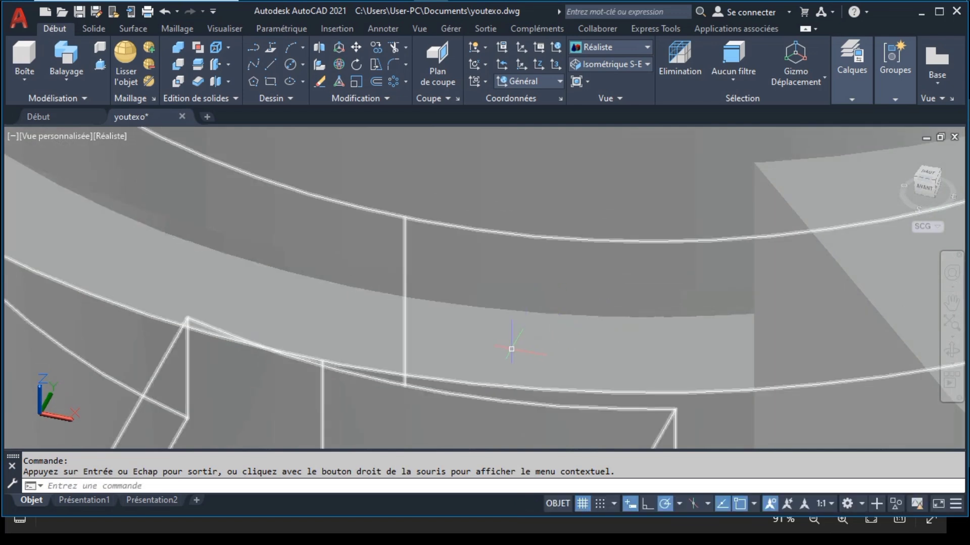
scroll(506, 334, "down", 5)
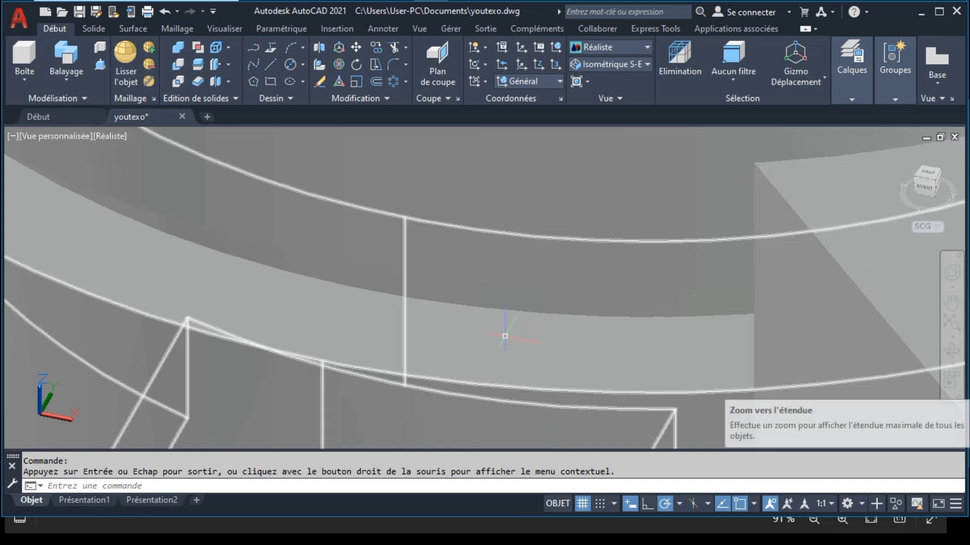
scroll(506, 336, "down", 5)
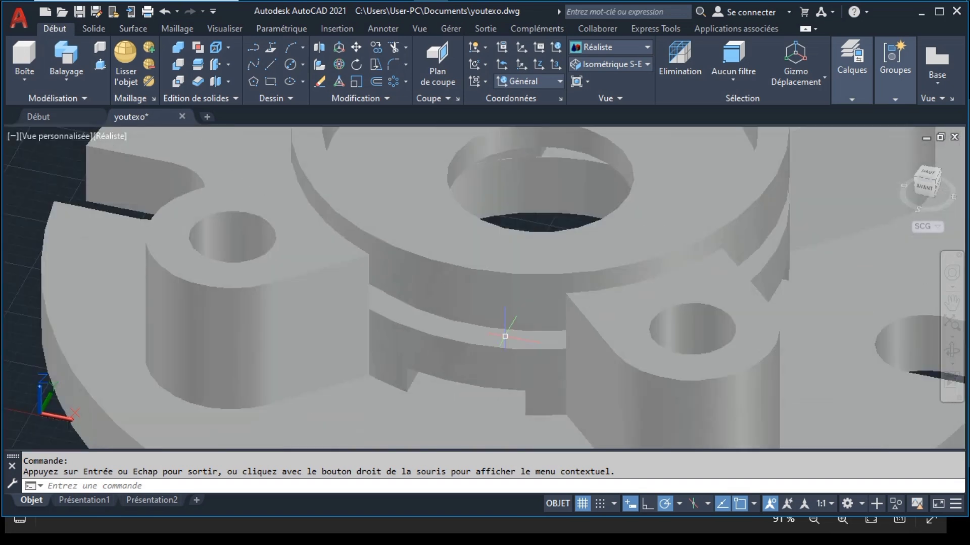
mouse_move(592, 332)
middle_mouse_down("shift")
mouse_move(503, 319)
mouse_move(511, 277)
mouse_move(528, 271)
middle_mouse_up("shift")
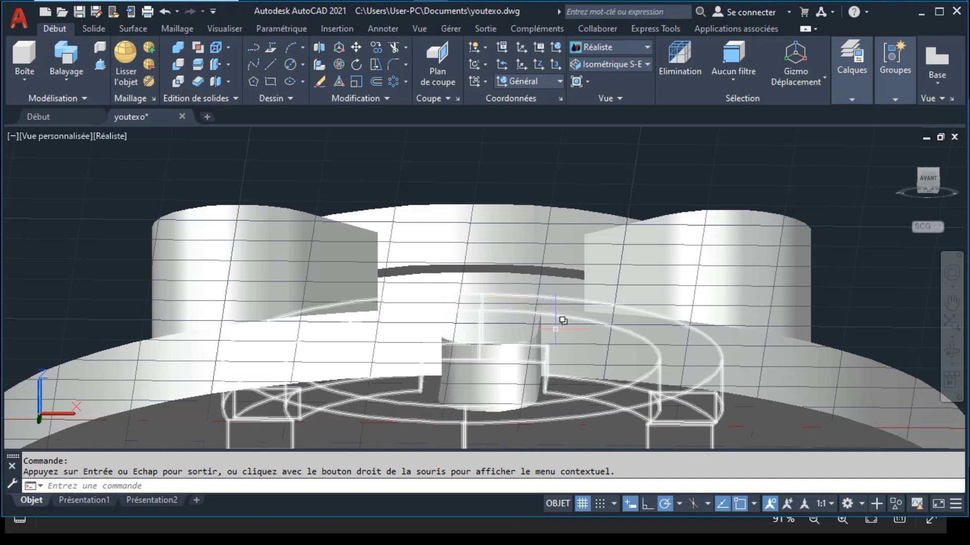
Step: Hide the flange base solid and the two lug cylinders with Hide Objects
left_click(640, 345)
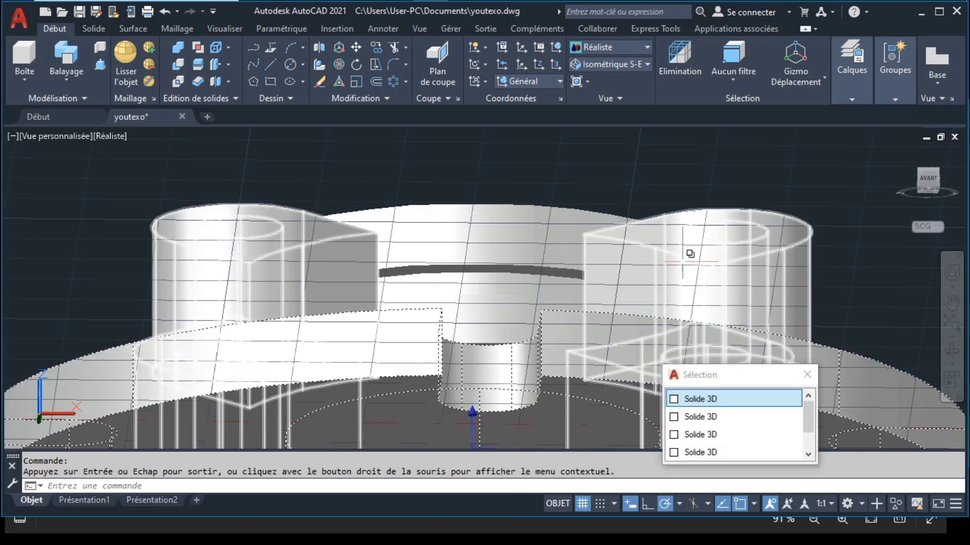
left_click(892, 503)
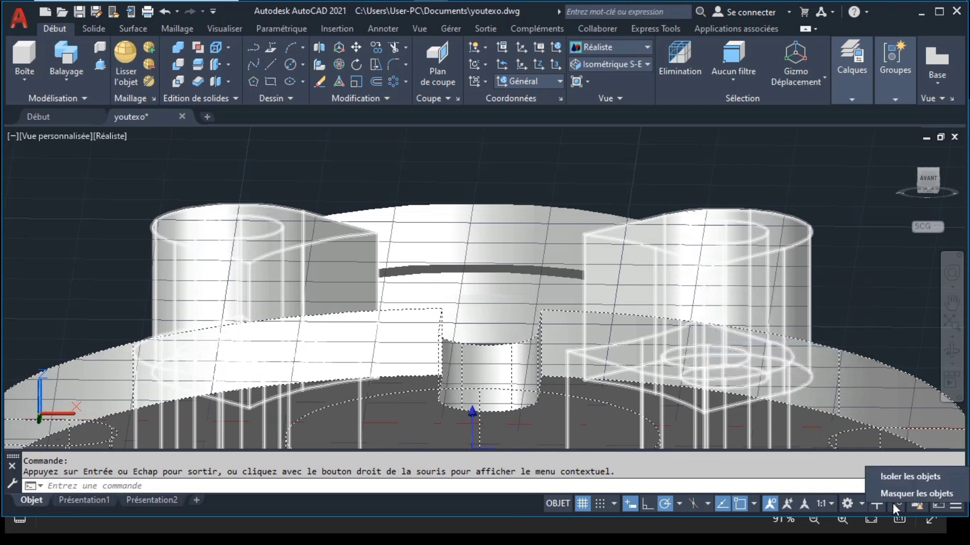
left_click(900, 494)
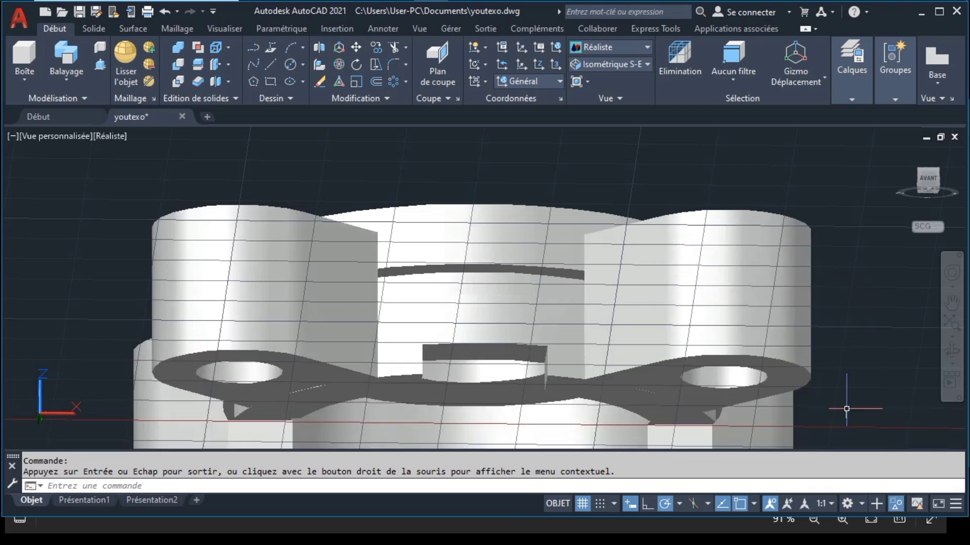
left_click(899, 502)
left_click(890, 478)
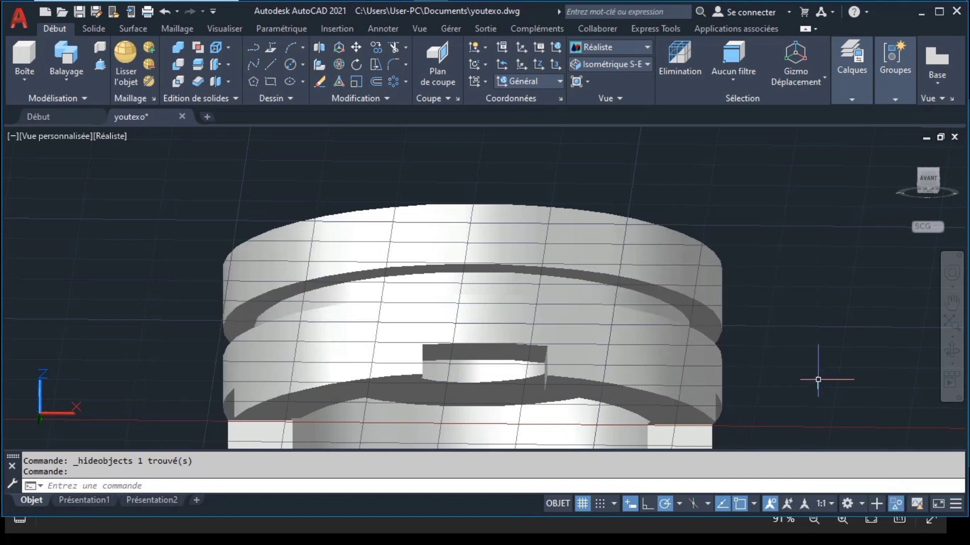
Step: Orbit to a straight front view of the hub and zoom in on the groove
left_click(954, 348)
mouse_move(684, 329)
left_mouse_down()
mouse_move(654, 353)
mouse_move(648, 347)
mouse_move(682, 360)
mouse_move(780, 343)
mouse_move(736, 348)
left_mouse_up()
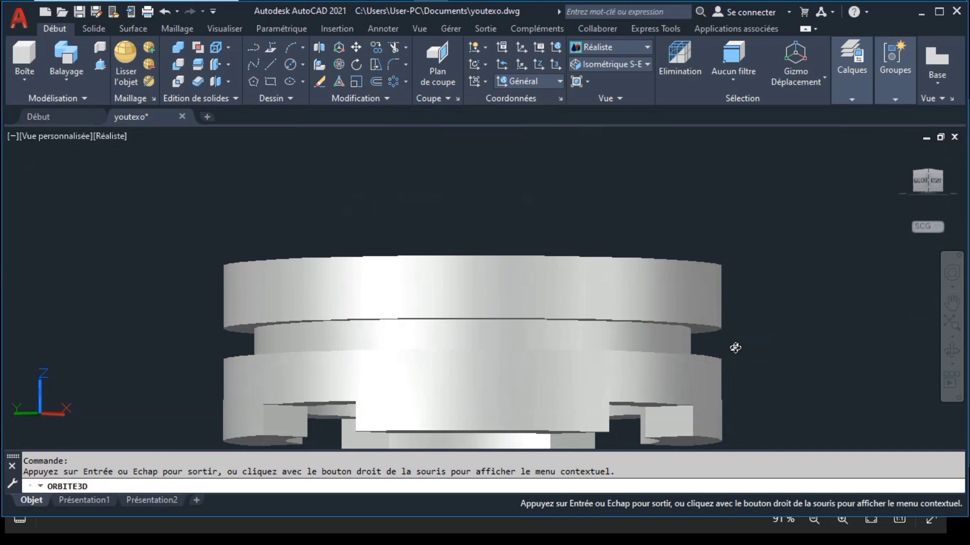
key("Escape")
scroll(710, 347, "up", 2)
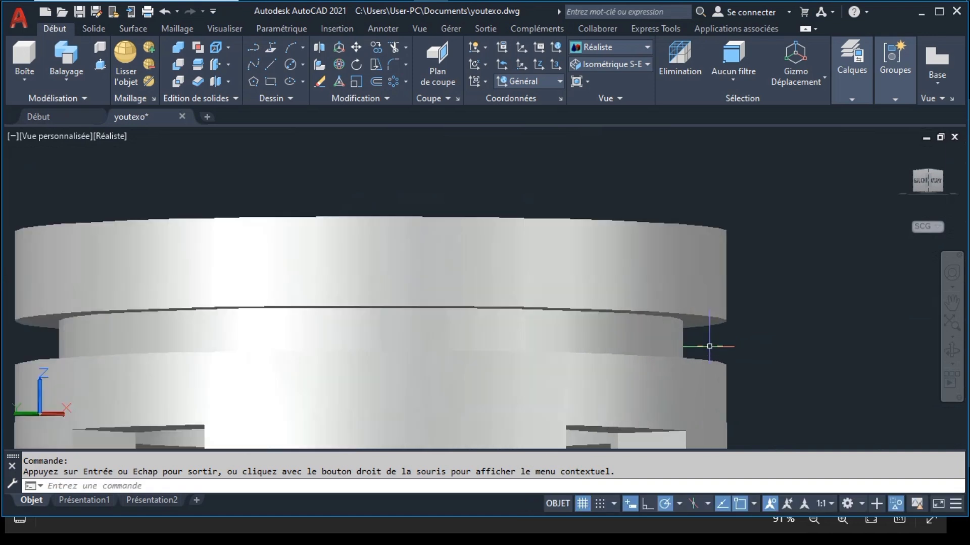
scroll(710, 346, "up", 1)
scroll(707, 343, "up", 1)
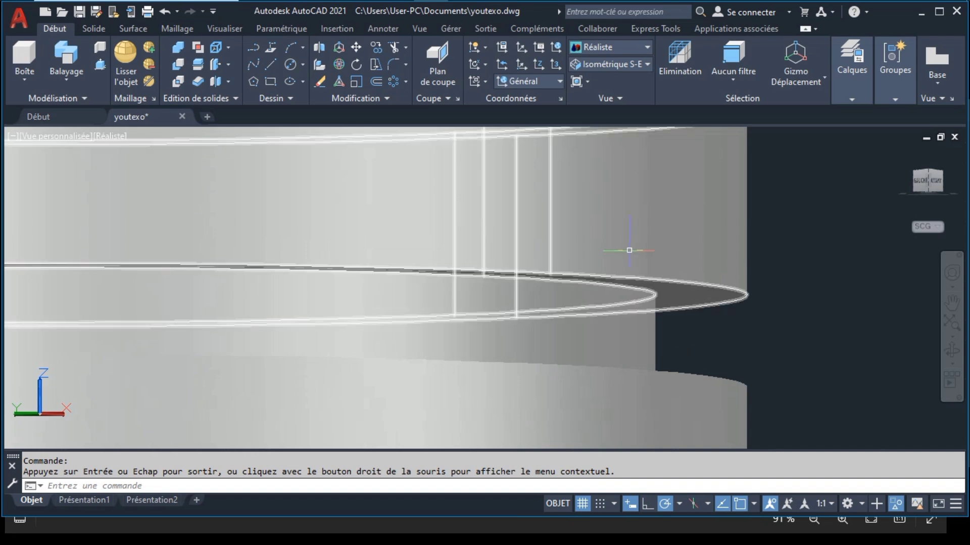
Step: Pick the groove-step face for extrusion, checking Section A-A on the reference drawing
left_click(229, 65)
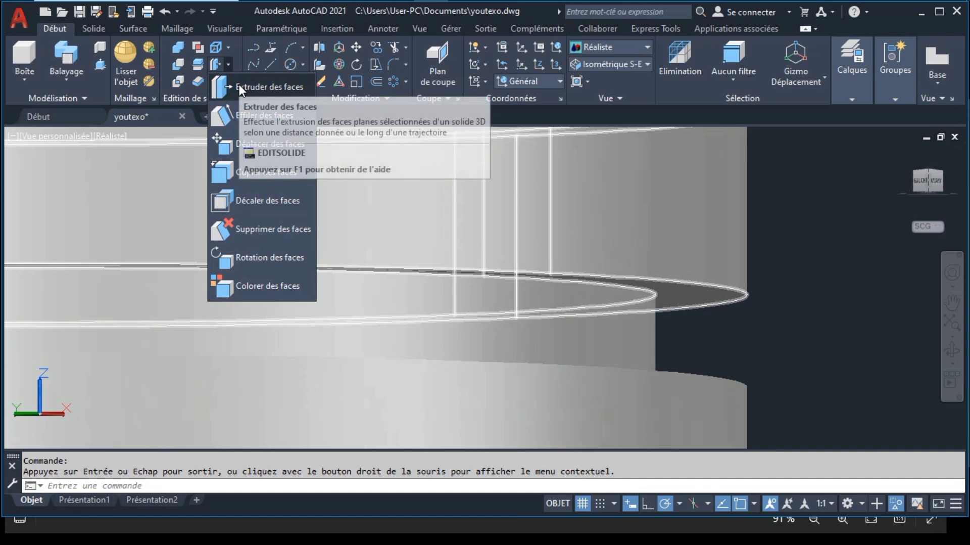
left_click(239, 84)
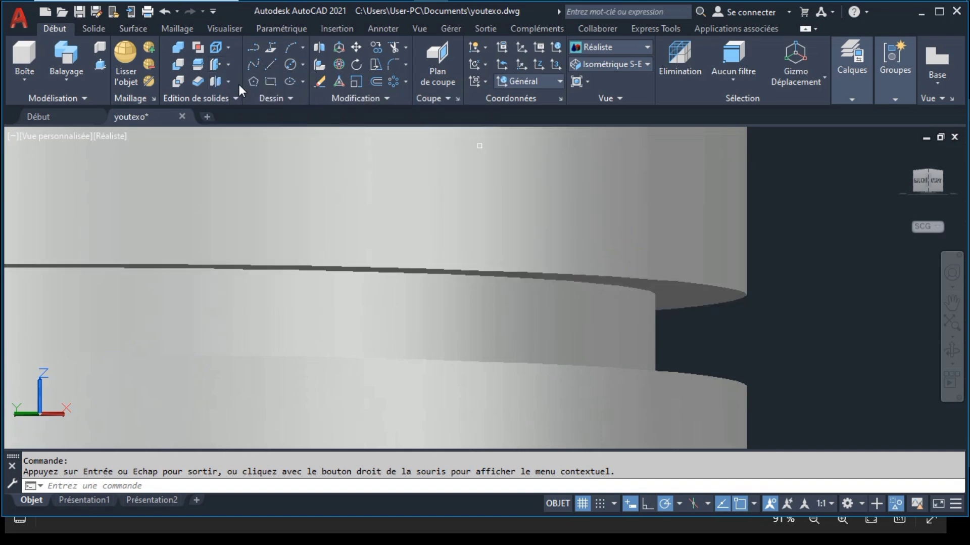
left_click(688, 296)
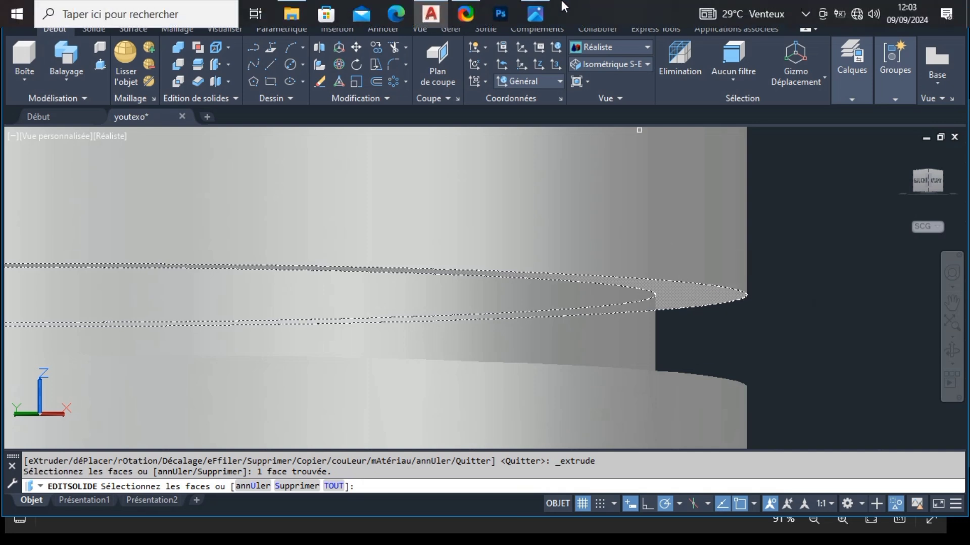
left_click(535, 11)
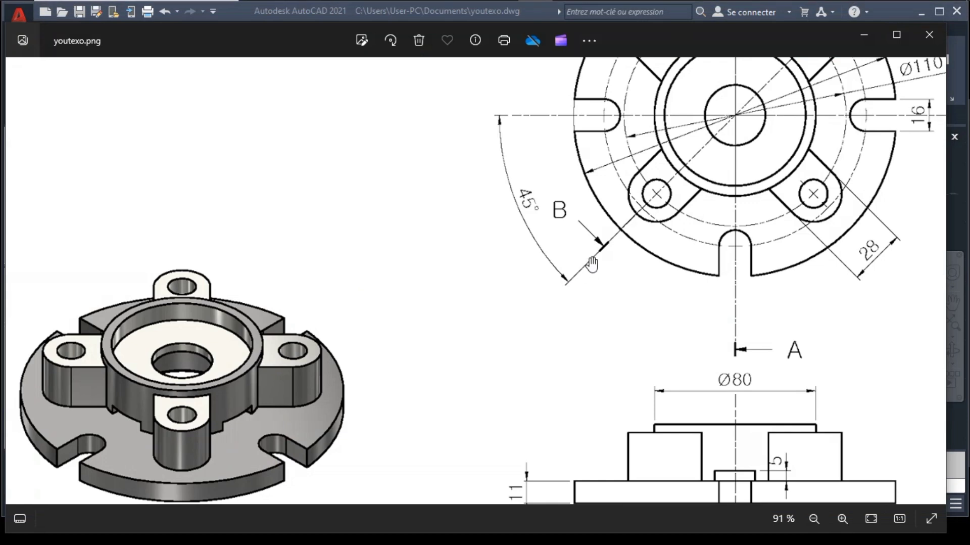
left_click_drag(683, 212, 371, 291)
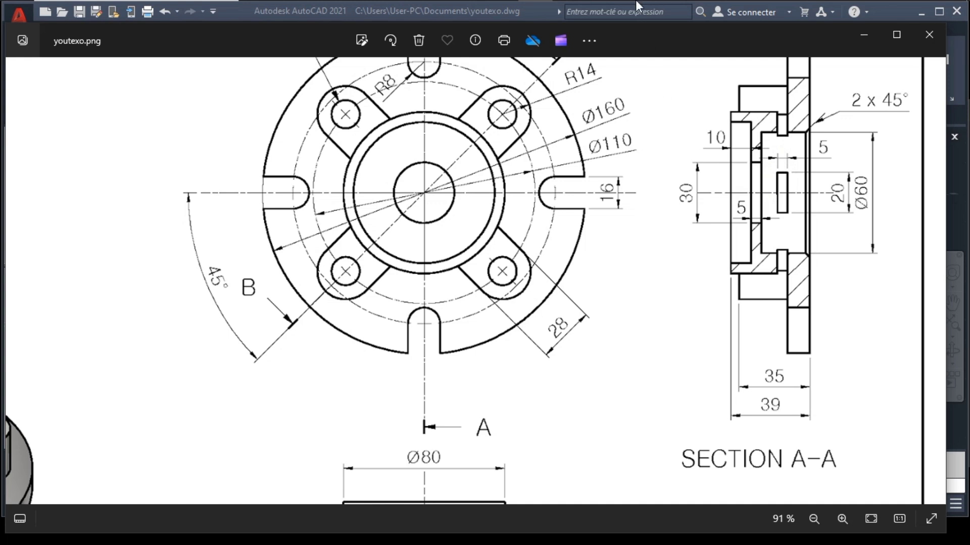
left_click(431, 14)
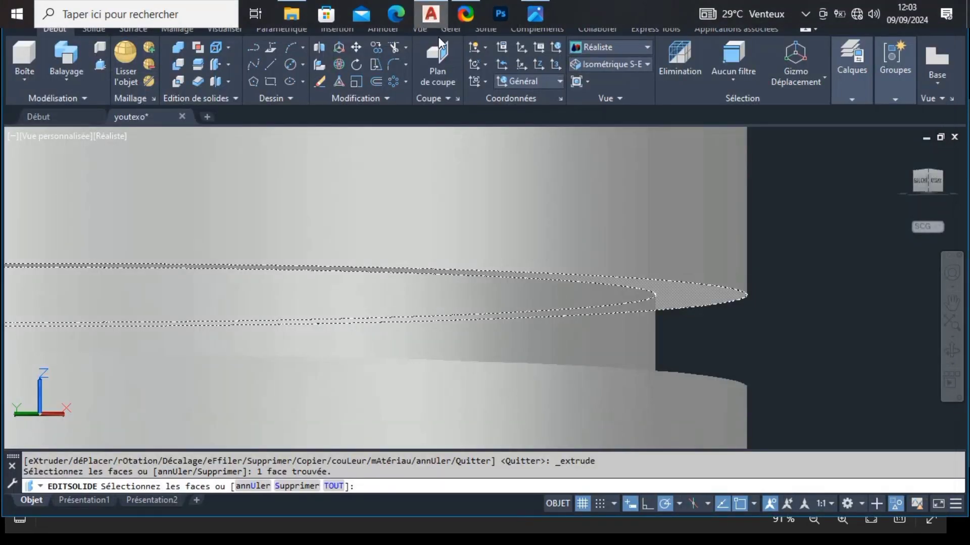
Step: Extrude the face by height 5 with 0 taper and exit SOLIDEDIT
key("Return")
type("5")
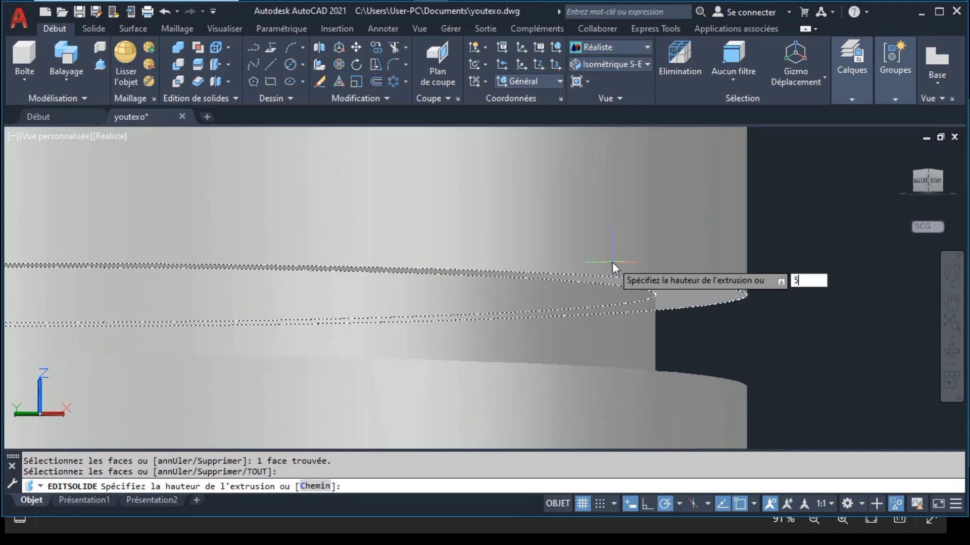
key("Return")
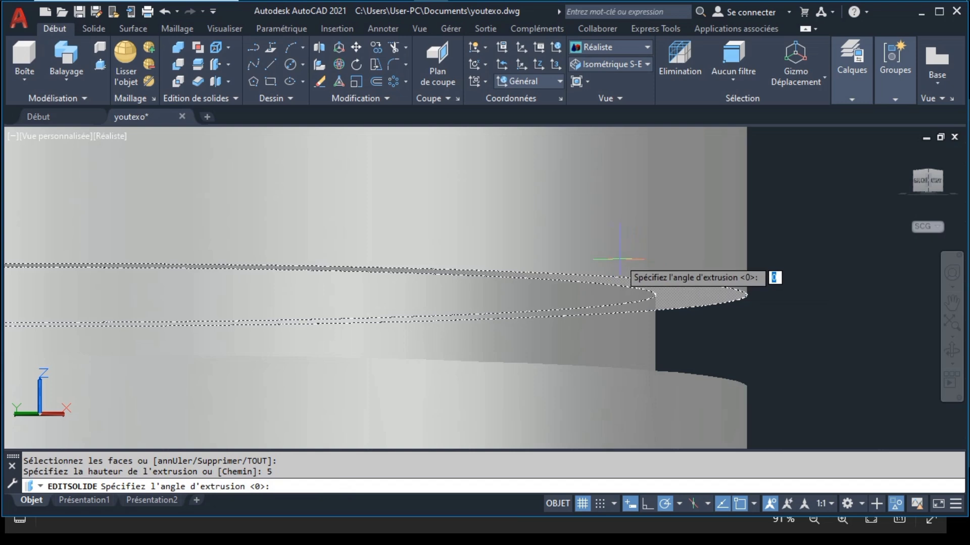
key("Return")
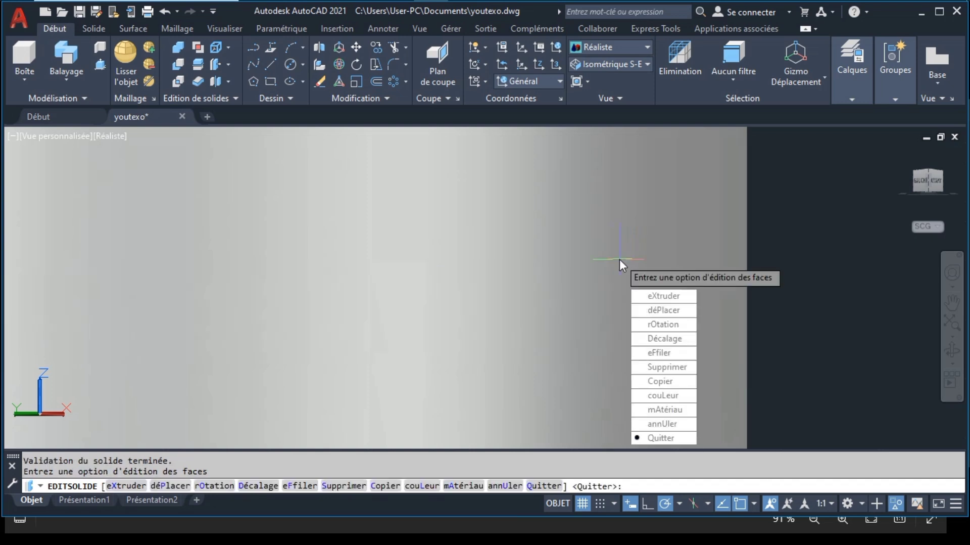
key("Return")
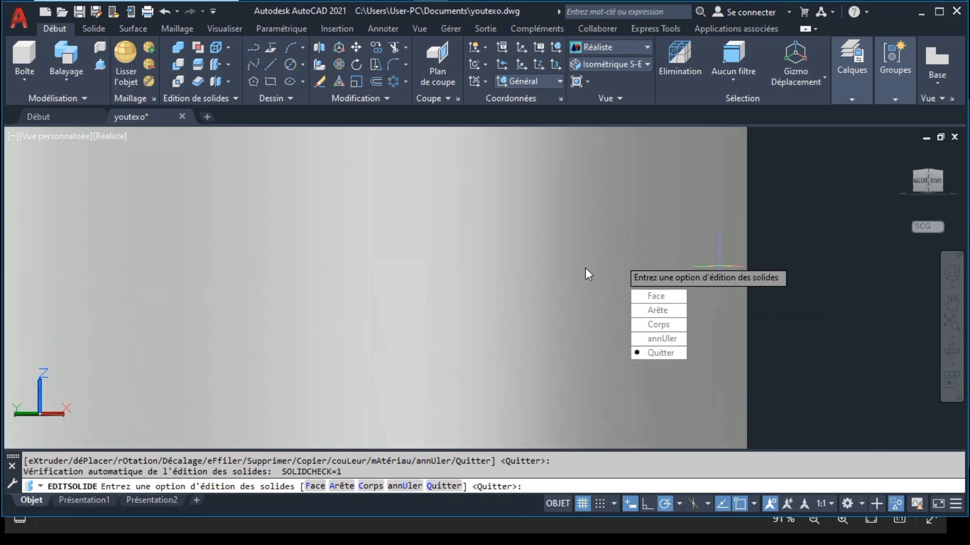
key("Return")
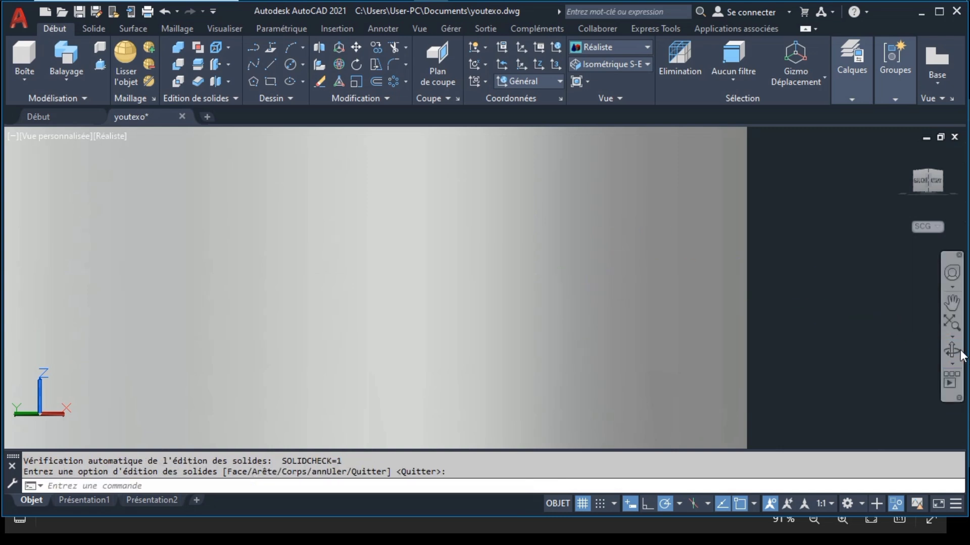
Step: Select the hub solid, zoom to it and orbit to a low side view
left_click(952, 349)
mouse_move(644, 299)
left_mouse_down()
mouse_move(609, 324)
mouse_move(721, 368)
mouse_move(735, 364)
mouse_move(729, 349)
mouse_move(625, 303)
left_mouse_up()
key("Escape")
left_click(589, 245)
left_click(647, 238)
key("ctrl+a")
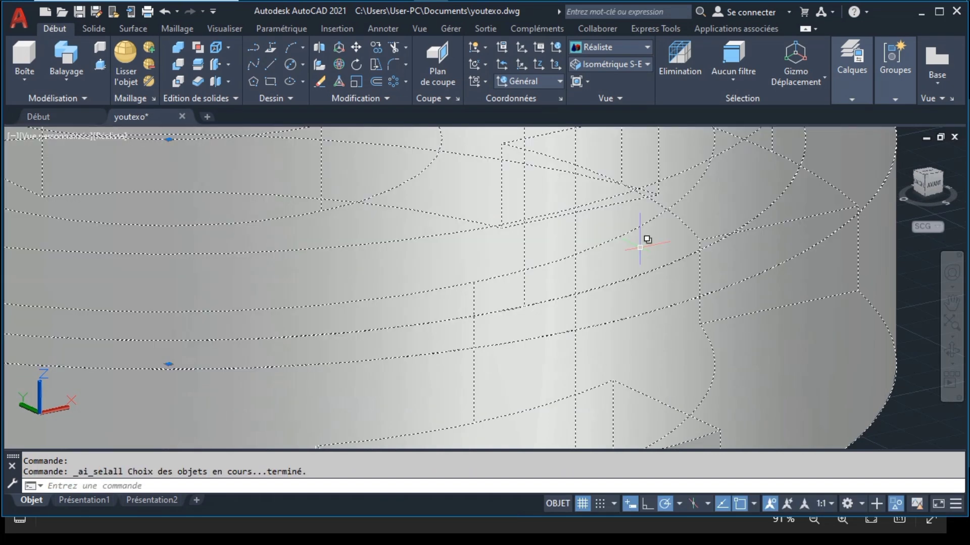
left_click(954, 337)
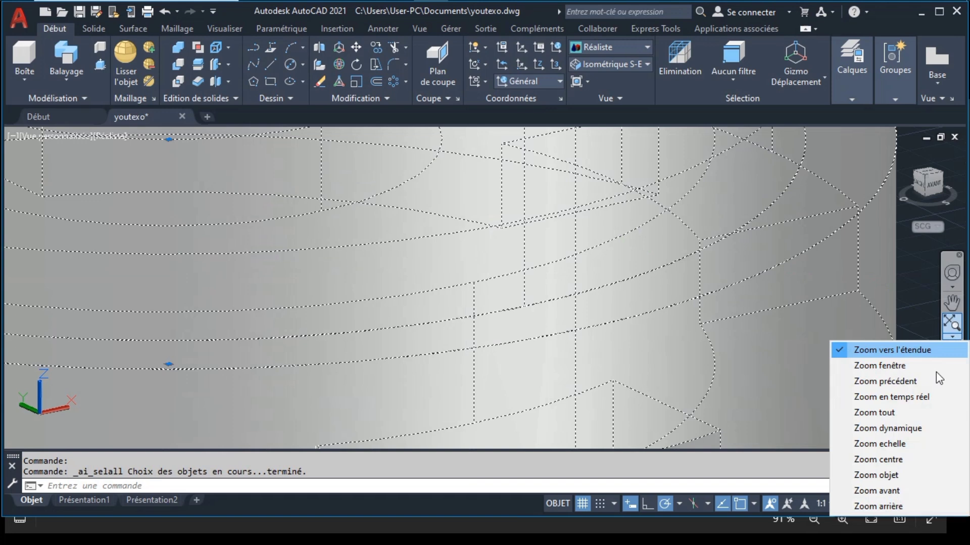
left_click(882, 475)
left_click(784, 234)
left_click(844, 303)
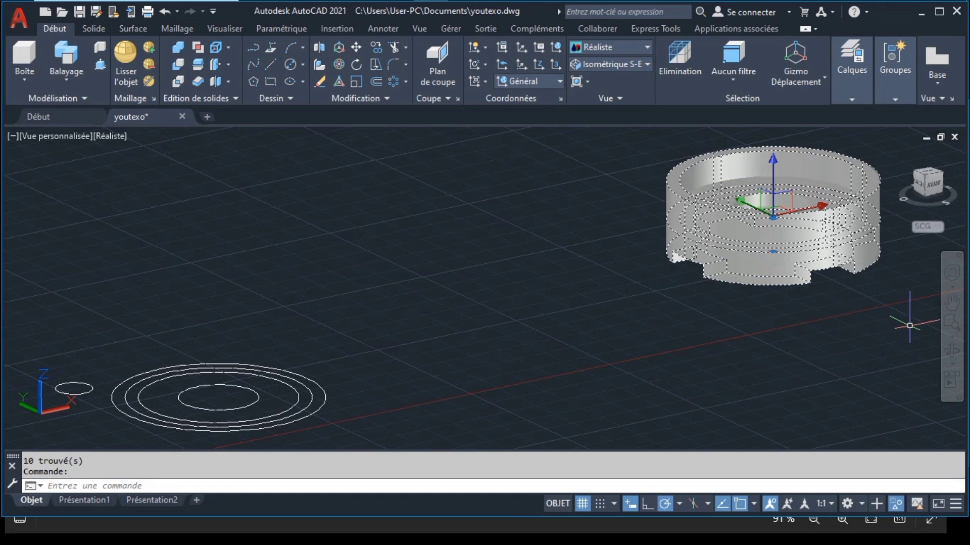
left_click(953, 323)
left_click(952, 349)
mouse_move(898, 350)
left_mouse_down()
mouse_move(583, 225)
mouse_move(602, 283)
left_mouse_up()
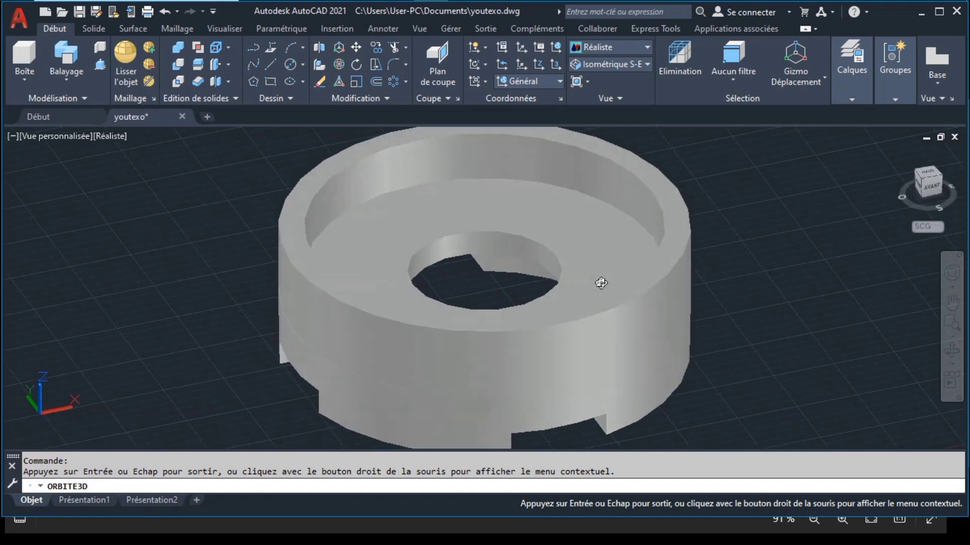
key("Escape")
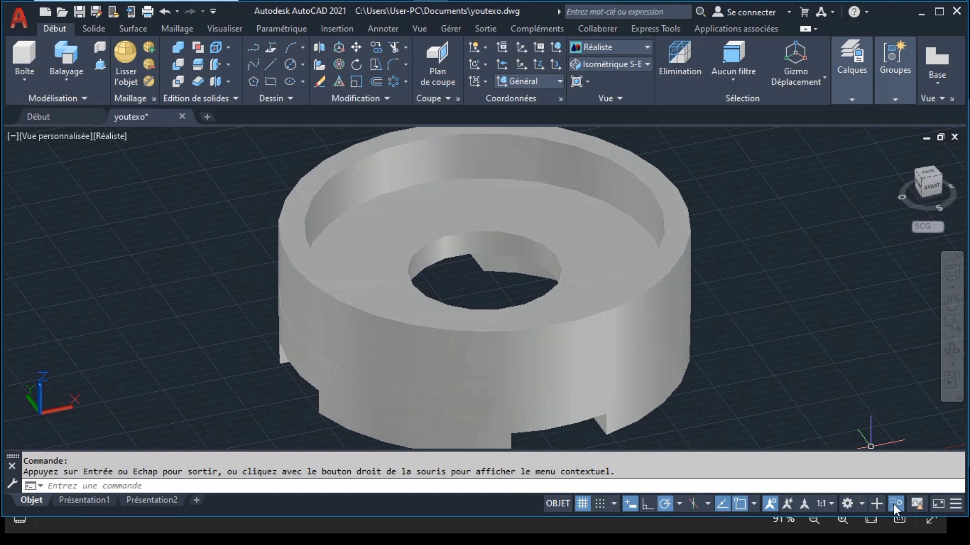
Step: End object isolation so the base and four drilled lug solids reappear
left_click(896, 504)
left_click(875, 493)
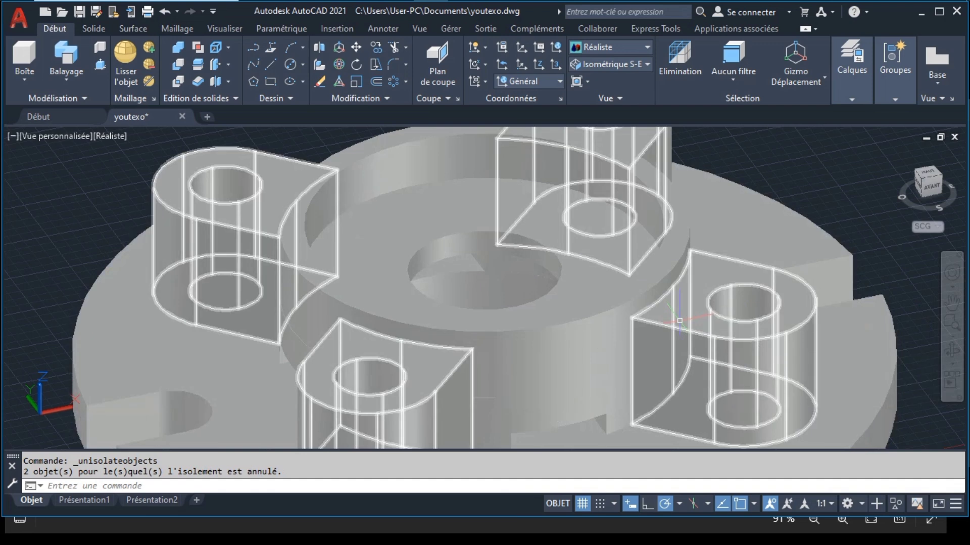
scroll(681, 321, "down", 2)
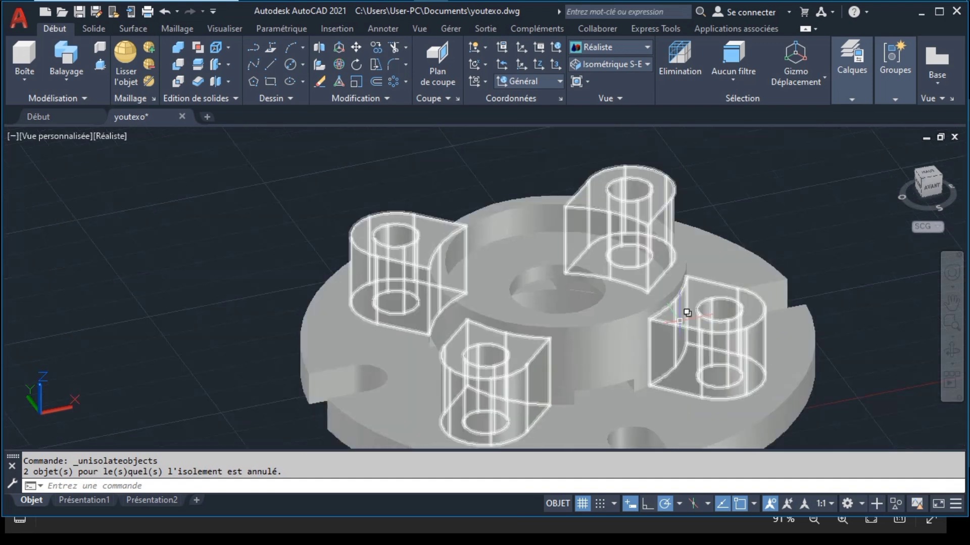
Step: Window-select the leftover construction circles near the UCS origin and erase them
scroll(680, 320, "down", 2)
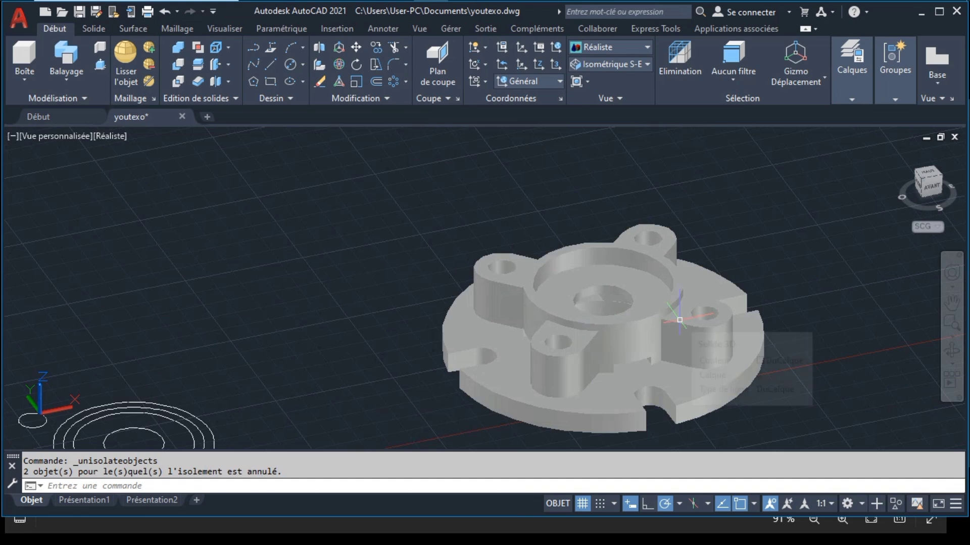
scroll(680, 320, "down", 4)
left_click(357, 338)
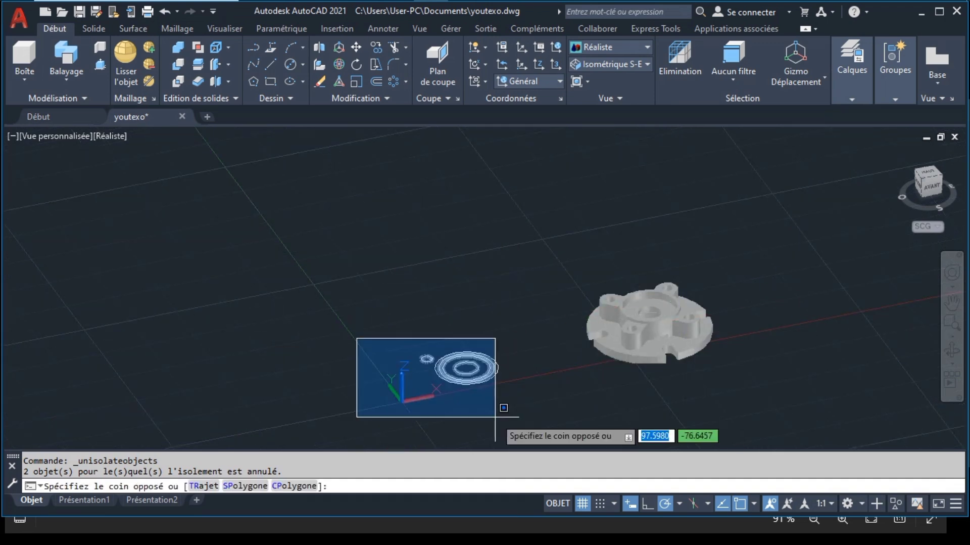
left_click(556, 441)
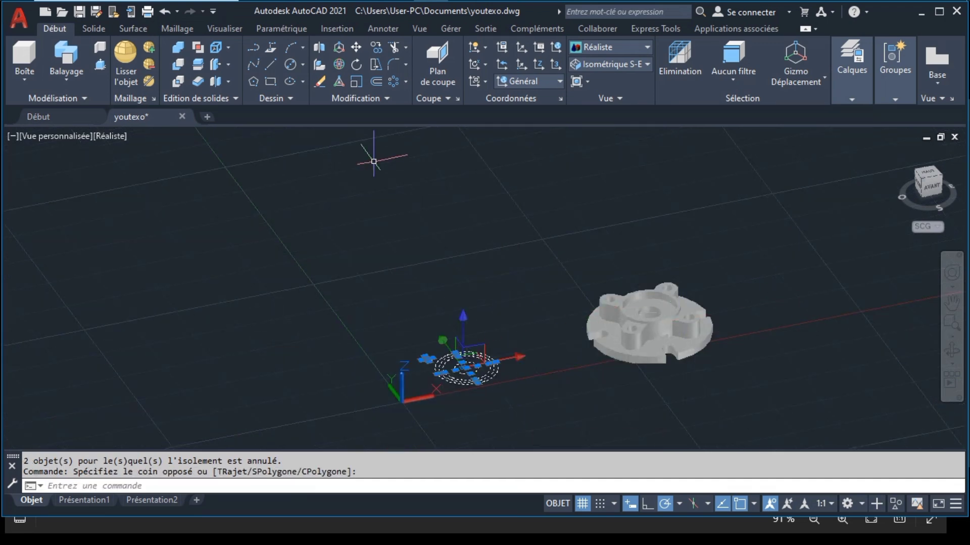
left_click(319, 82)
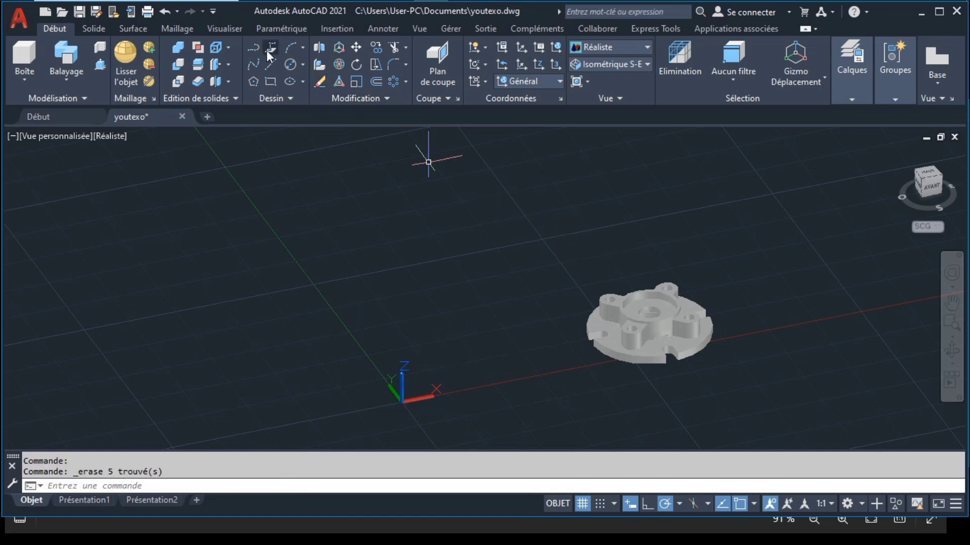
Step: Window-select the flange base and four lugs, union them, and zoom onto the merged solid
left_click(178, 49)
left_click(542, 226)
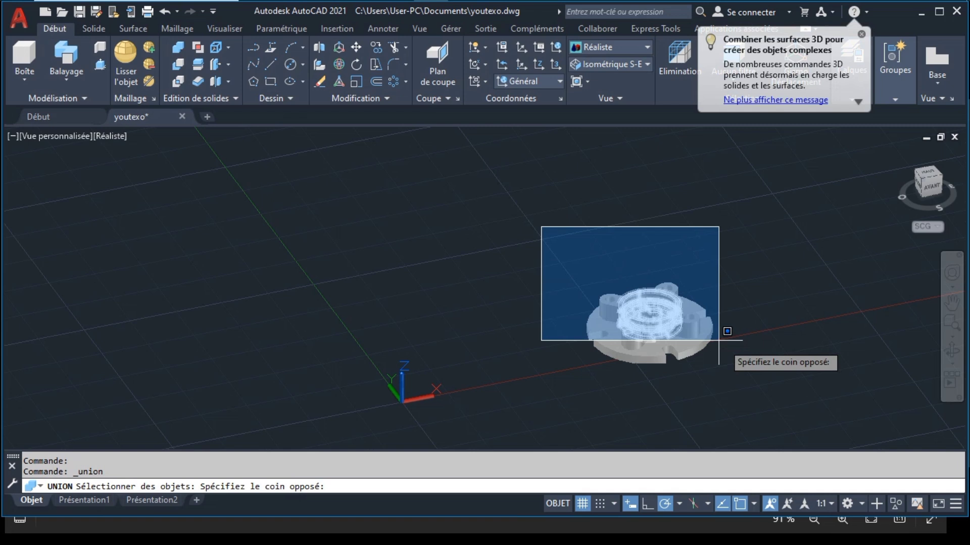
left_click(768, 407)
key("Return")
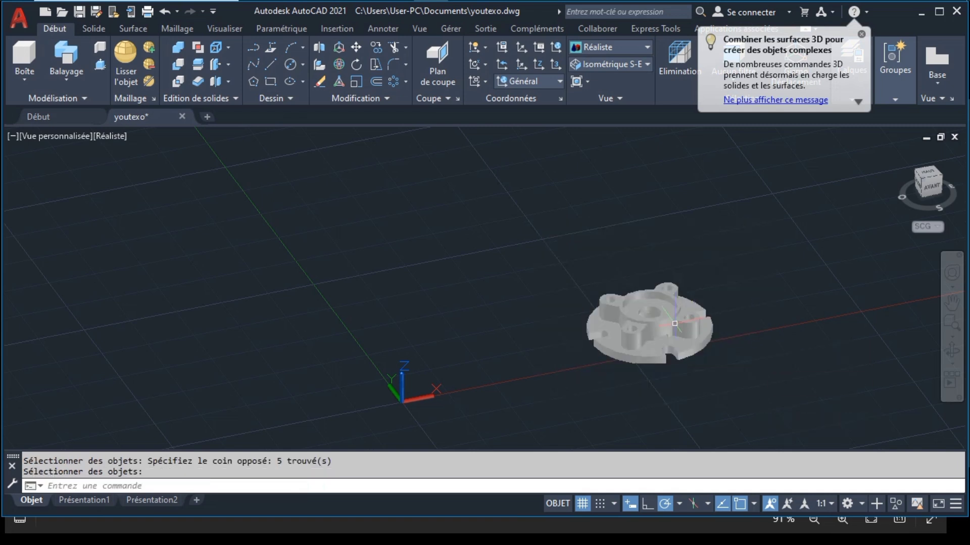
key("Return")
left_click(667, 321)
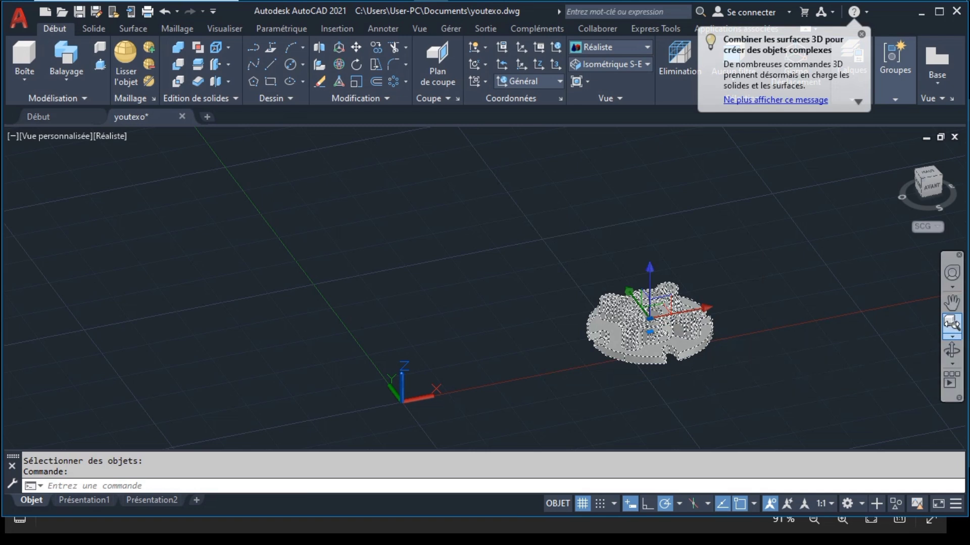
left_click(953, 322)
left_click(952, 353)
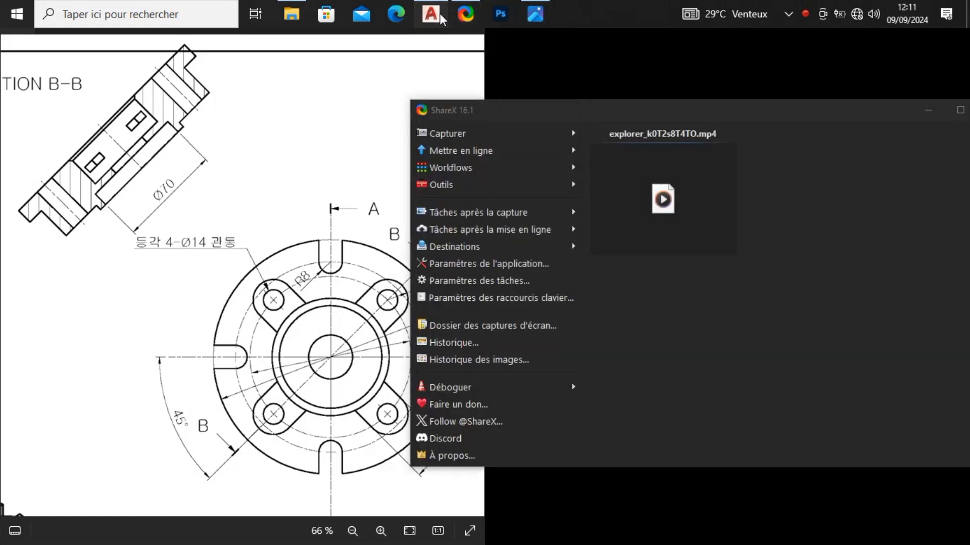
left_click(441, 13)
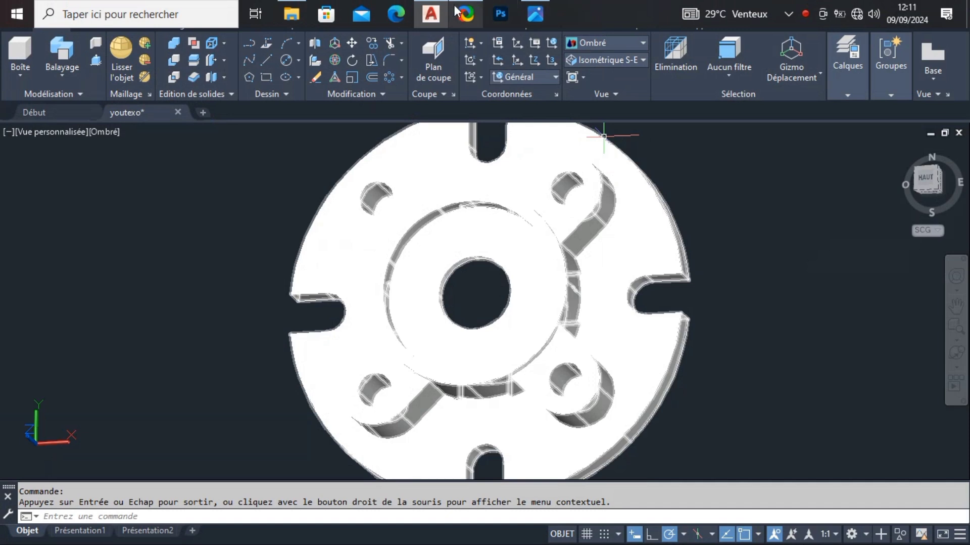
left_click(536, 14)
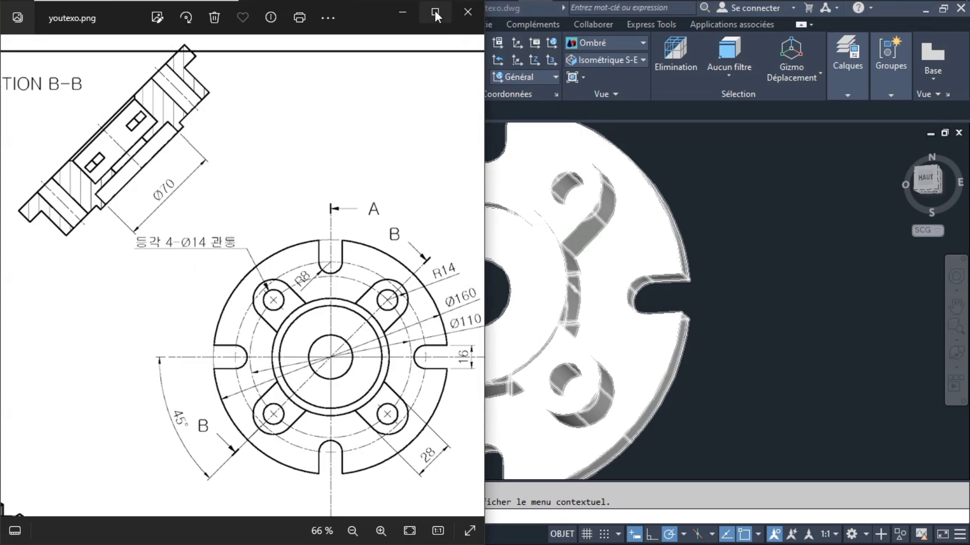
left_click(435, 11)
scroll(514, 187, "up", 2)
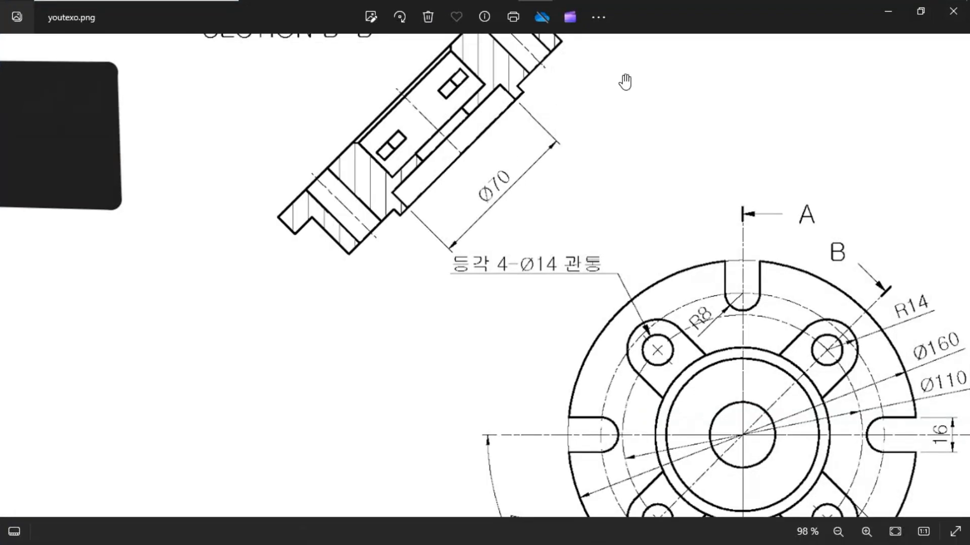
left_click_drag(626, 81, 427, 94)
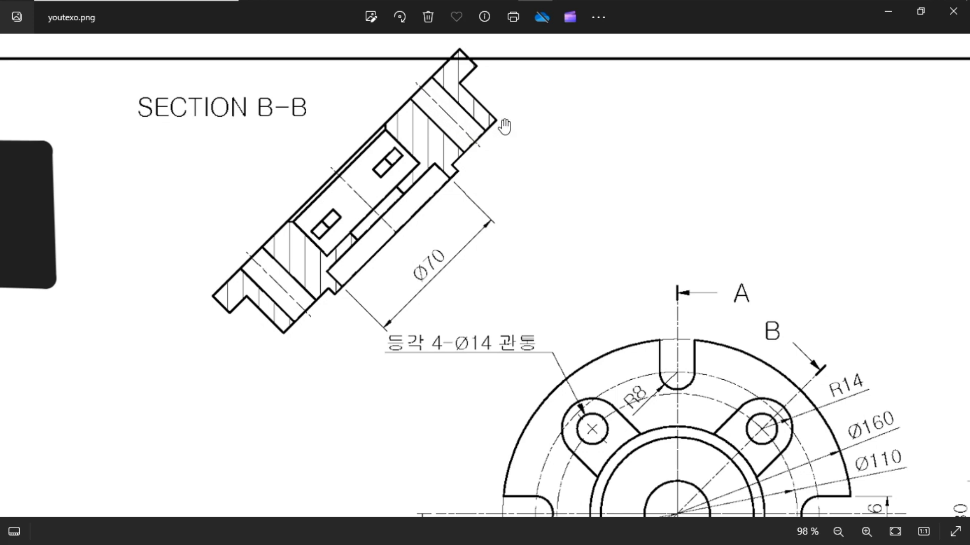
left_click(429, 13)
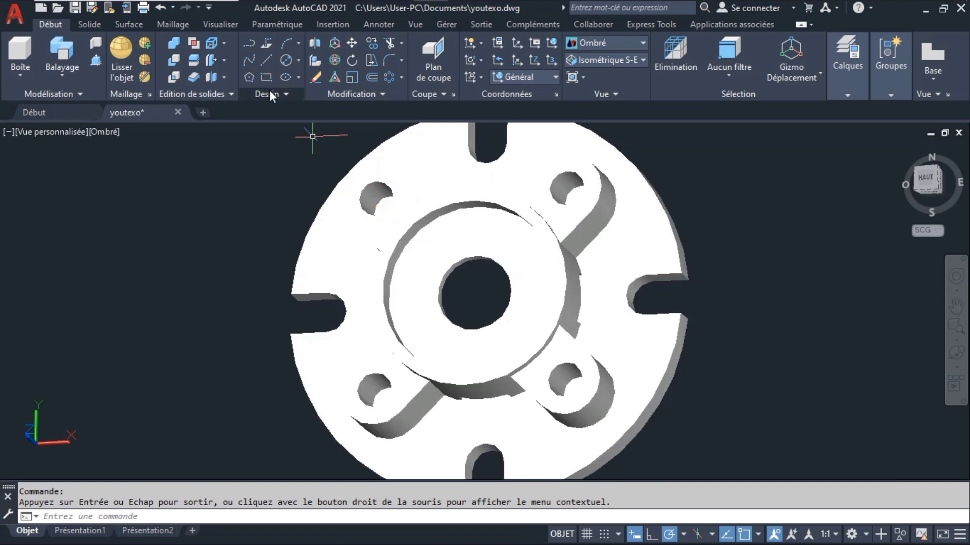
Step: Draw a radius-7 circle centred on the upper-left lug
left_click(286, 59)
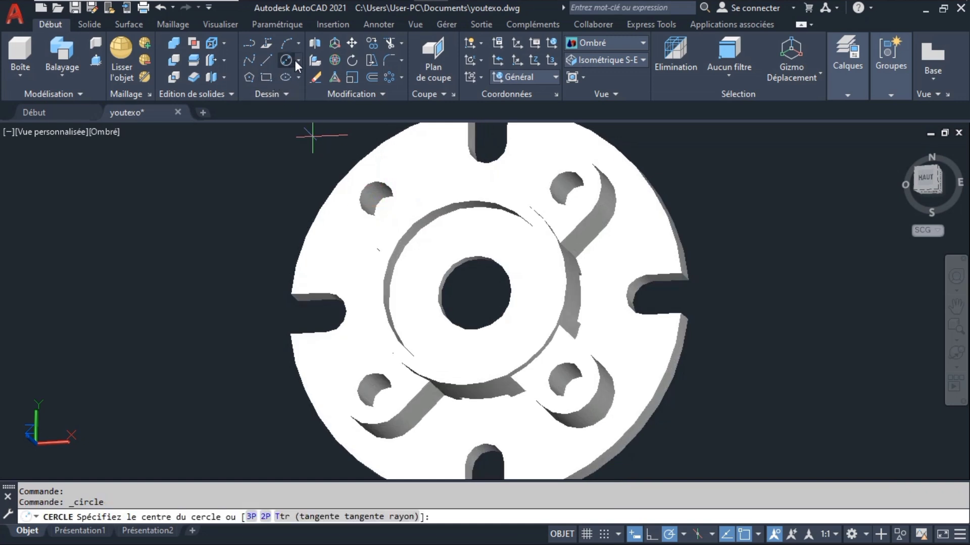
left_click(299, 60)
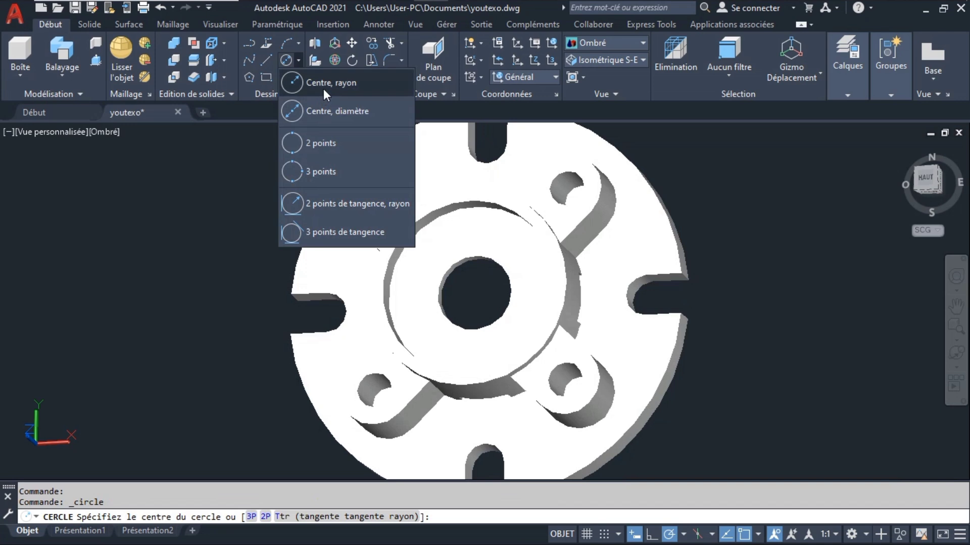
left_click(323, 89)
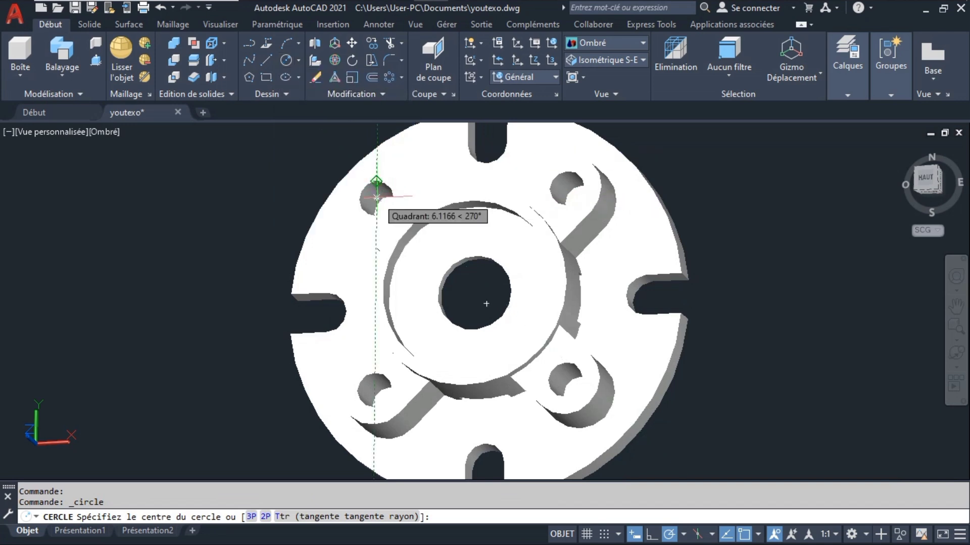
left_click(377, 181)
left_click(374, 184)
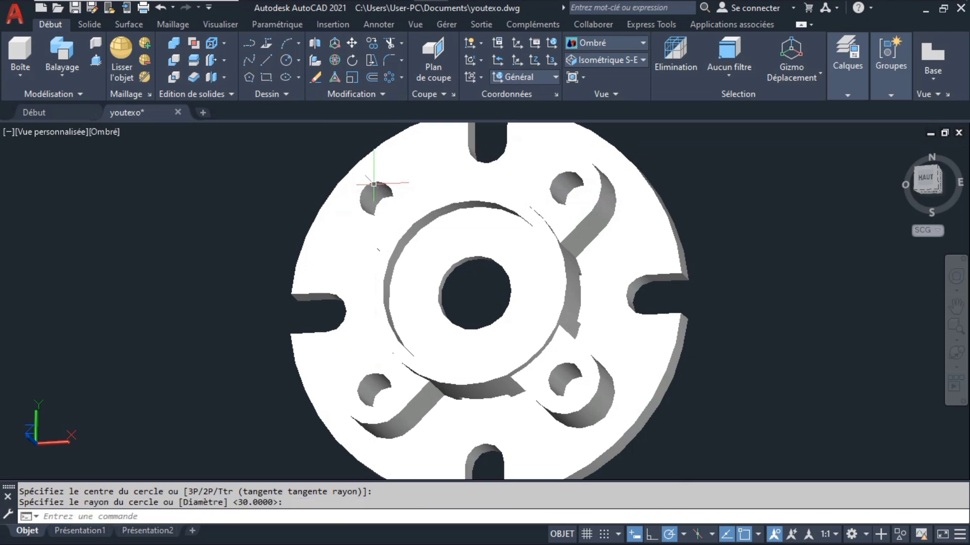
Step: Window-select the new circle and start a polar array of it
left_click(324, 161)
left_click(415, 216)
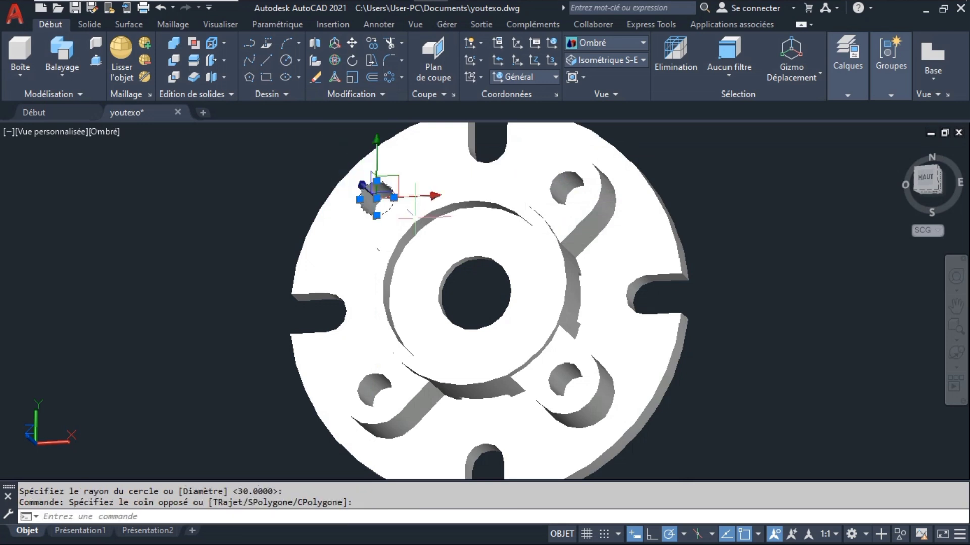
left_click(385, 79)
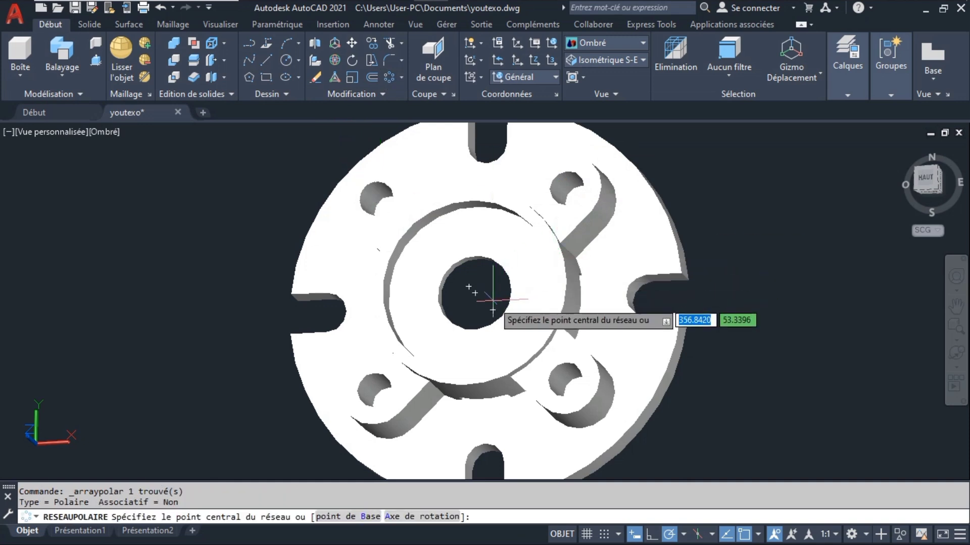
Step: Centre the polar array on the central hole with 4 circles 90° apart, then select the upper-left circle
left_click(471, 289)
type("4")
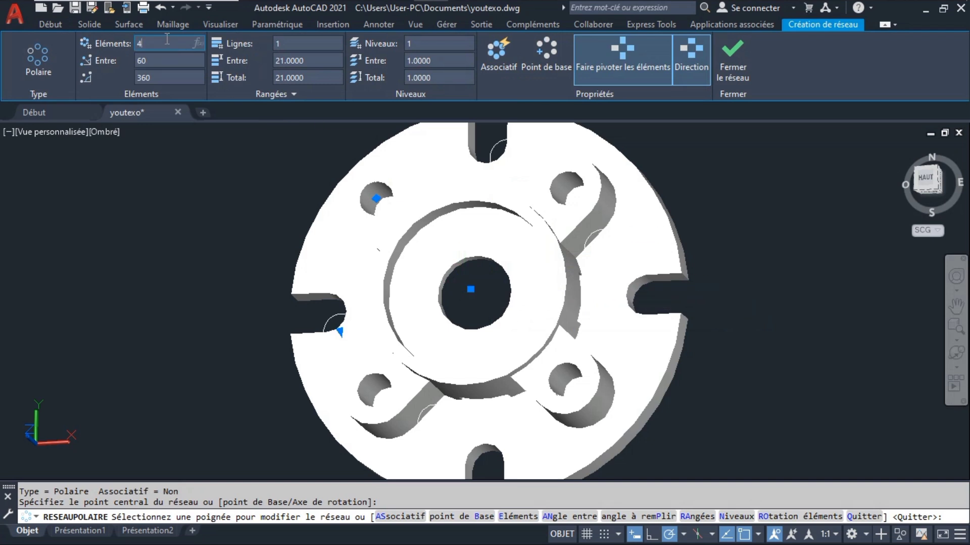
key("Return")
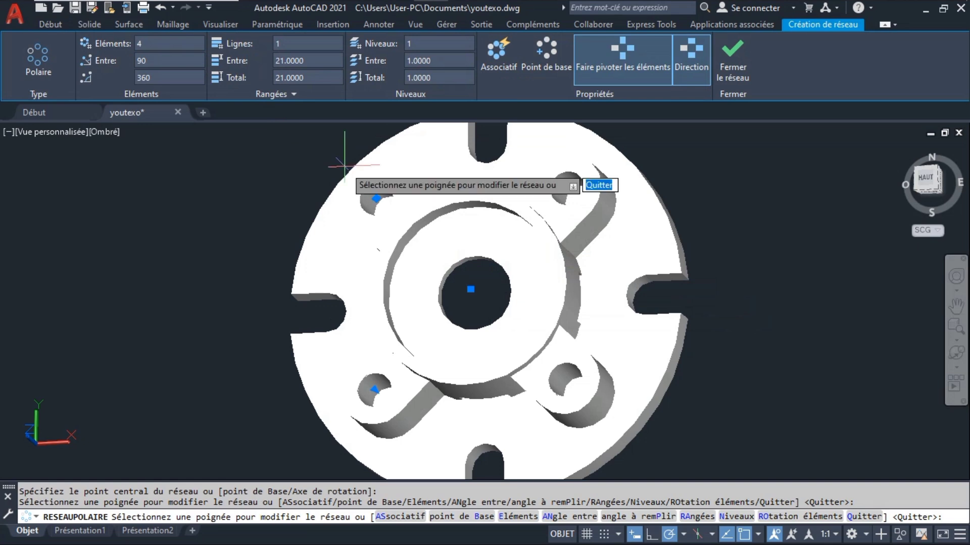
key("Return")
left_click(325, 156)
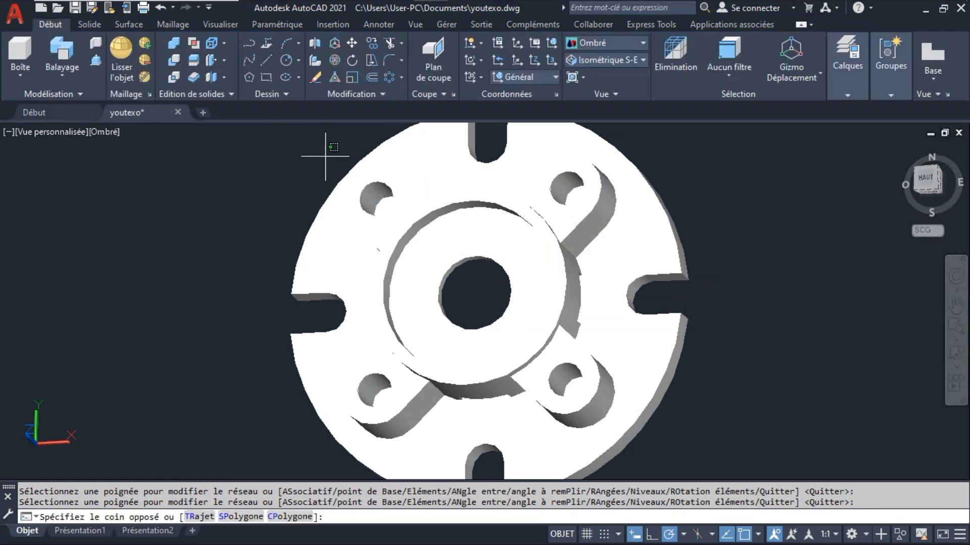
left_click(405, 230)
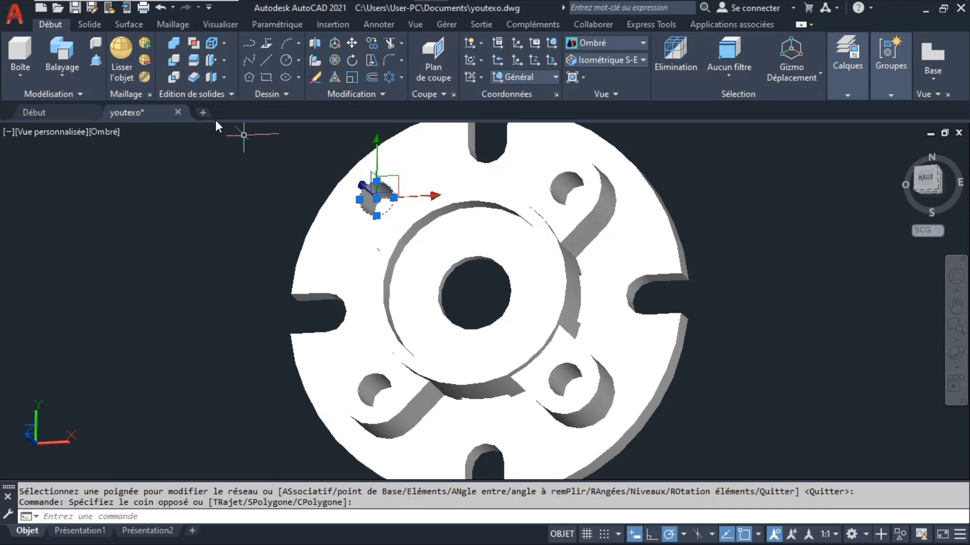
Step: Select all four lug circles and extrude them into long rods through the flange
left_click(73, 68)
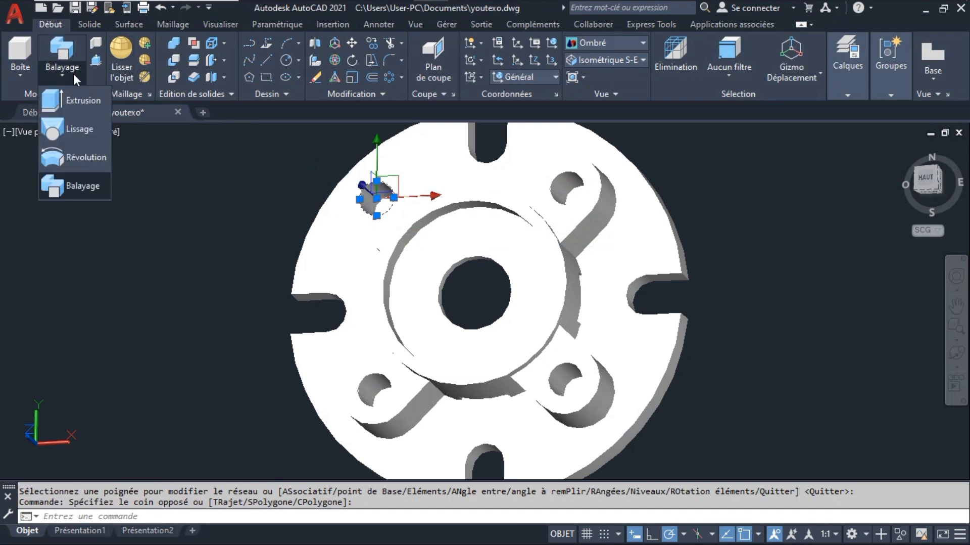
left_click(79, 100)
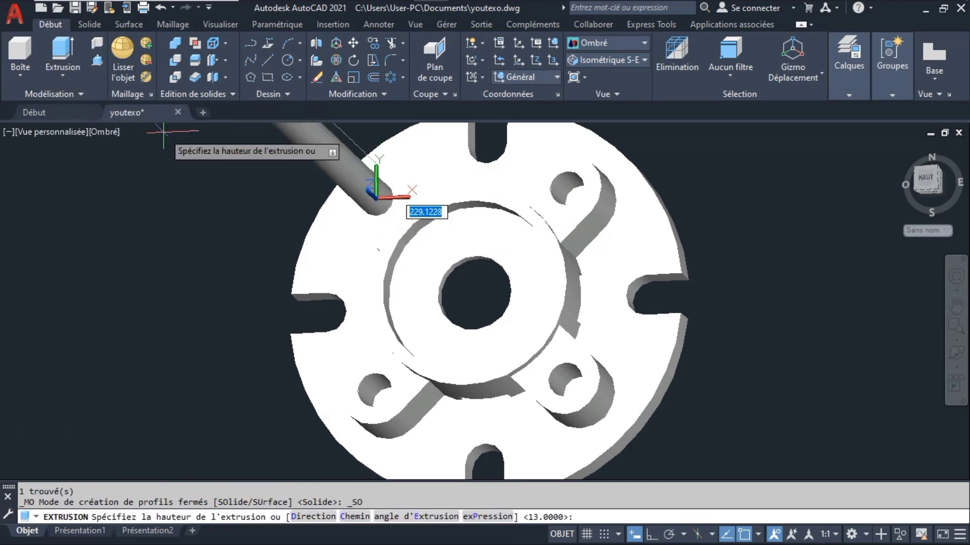
key("Escape")
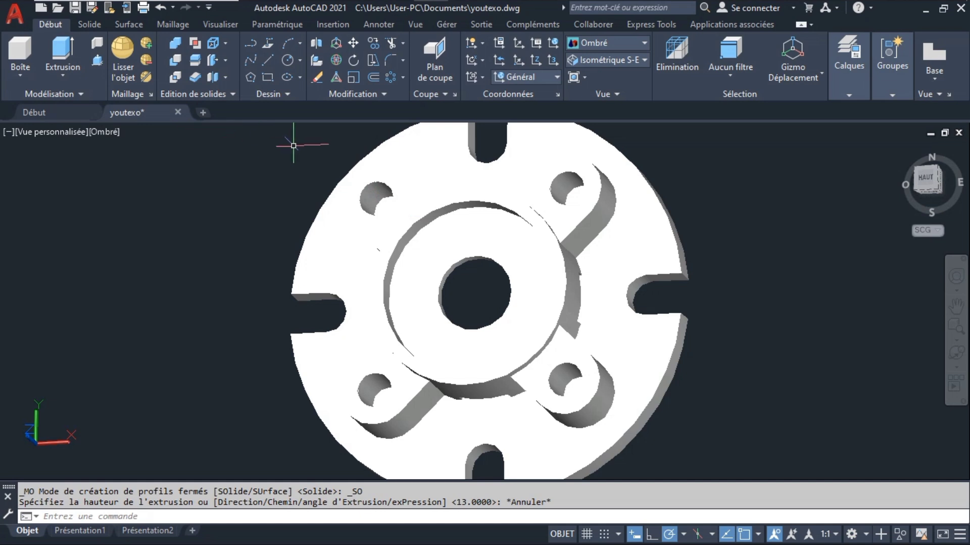
left_click(294, 145)
left_click(451, 237)
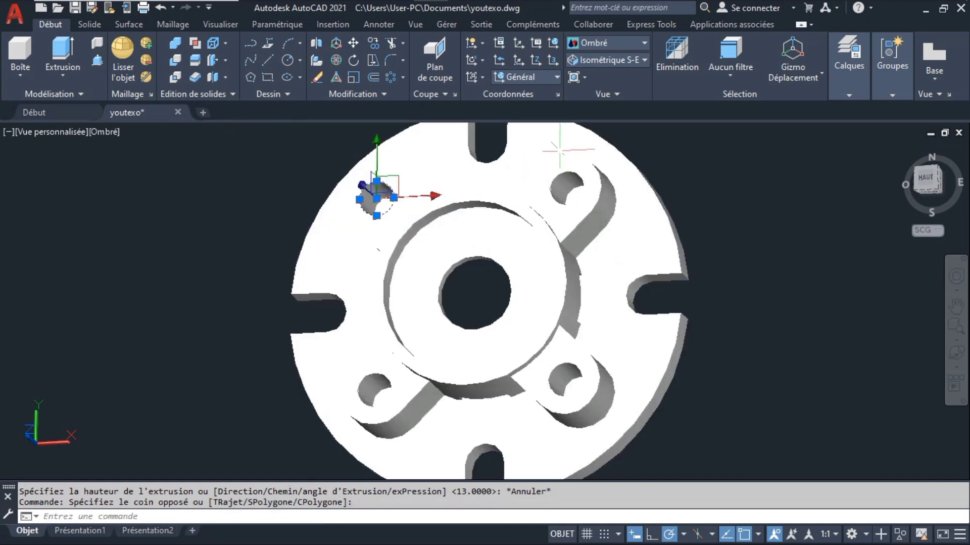
left_click(656, 132)
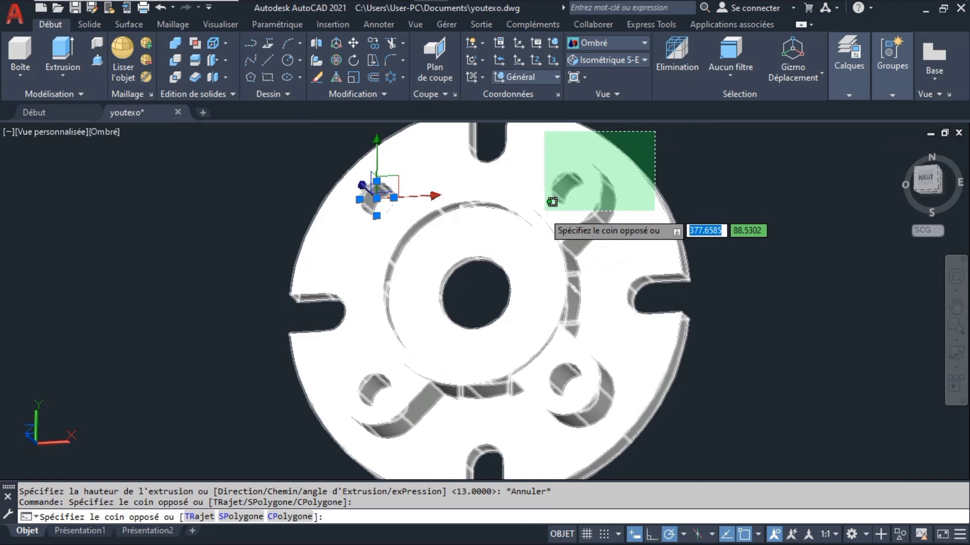
left_click(536, 217)
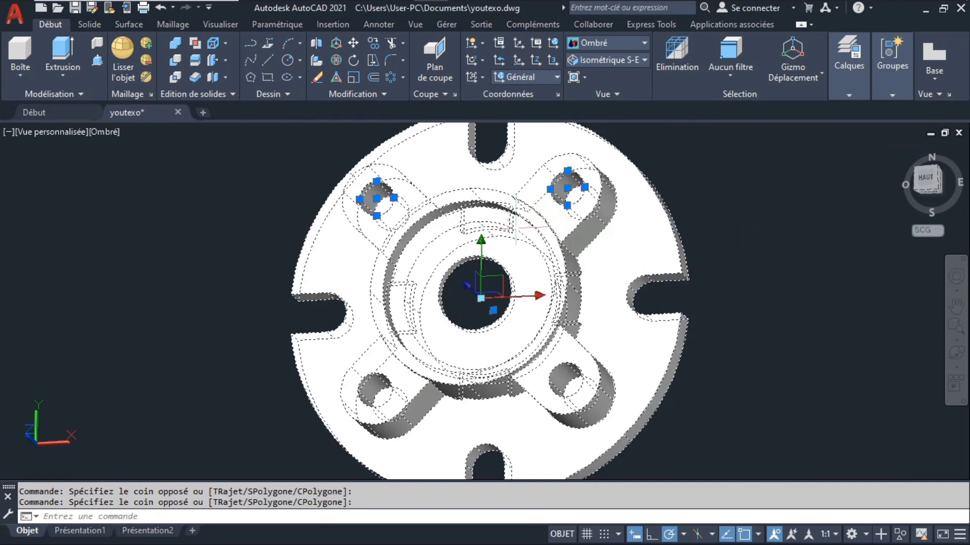
left_click(255, 240)
left_click(691, 445)
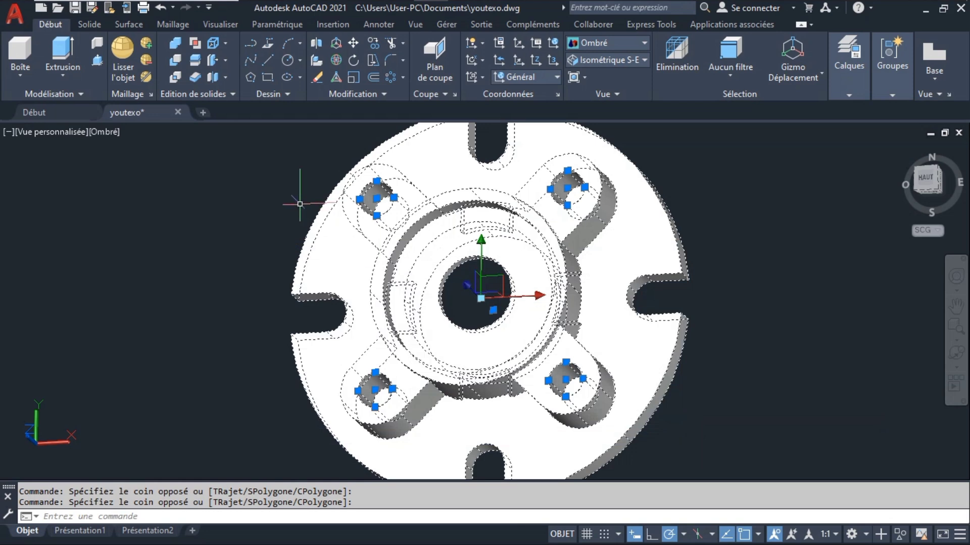
left_click(67, 49)
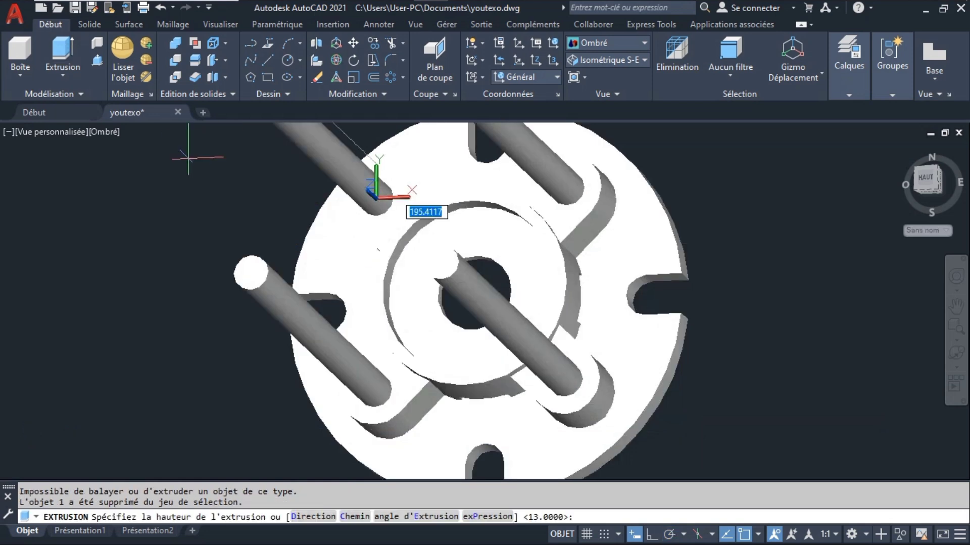
key("Escape")
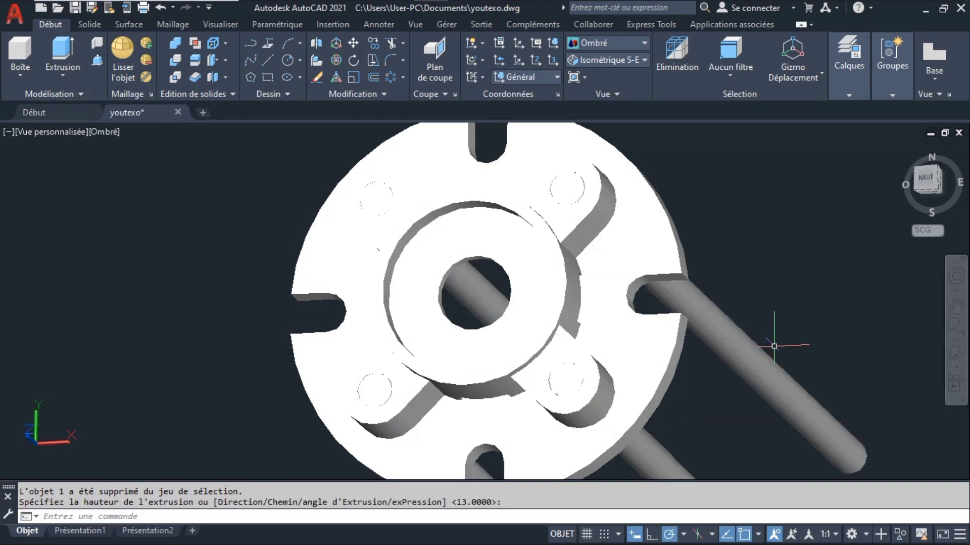
key("Return")
key("Return")
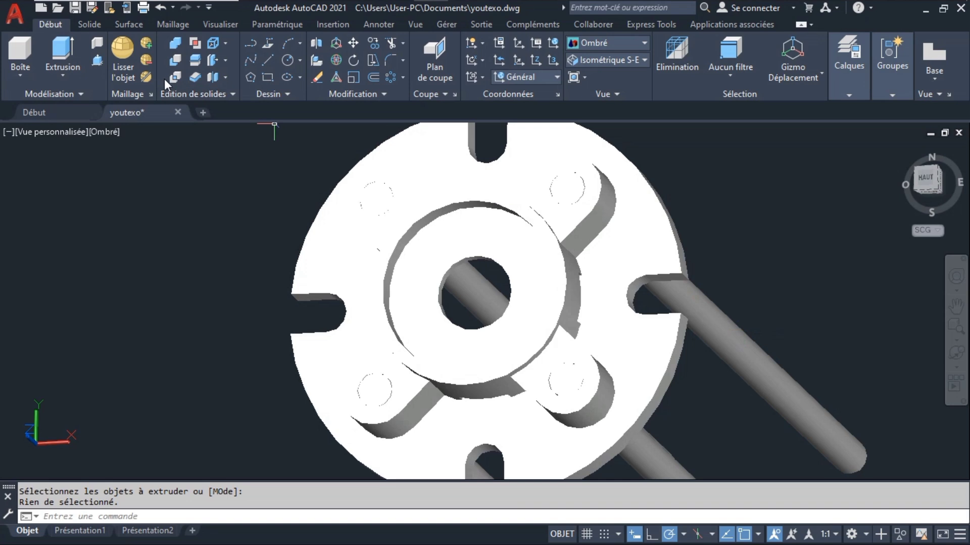
Step: Subtract the four rods from the flange to leave a Ø14 hole in each lug, then tilt the view
left_click(172, 65)
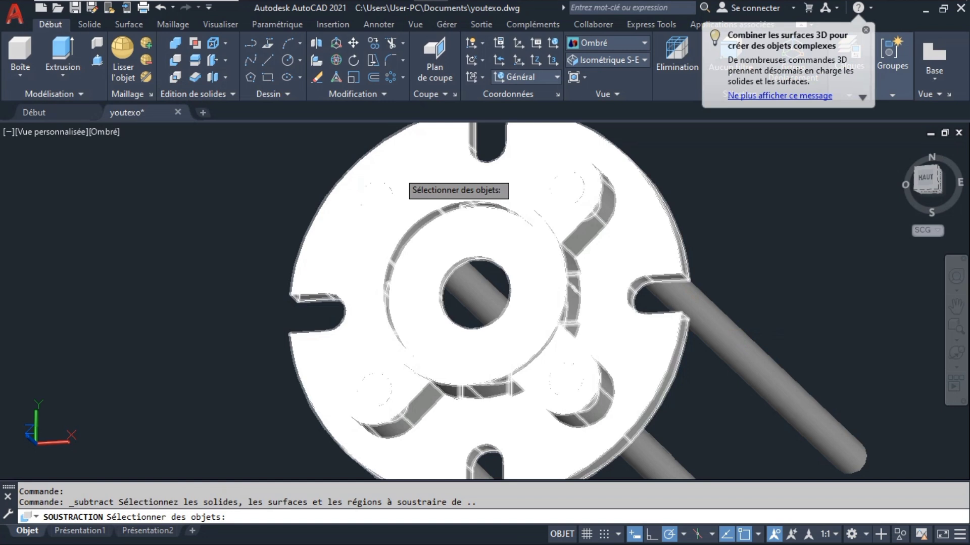
left_click(418, 167)
key("Return")
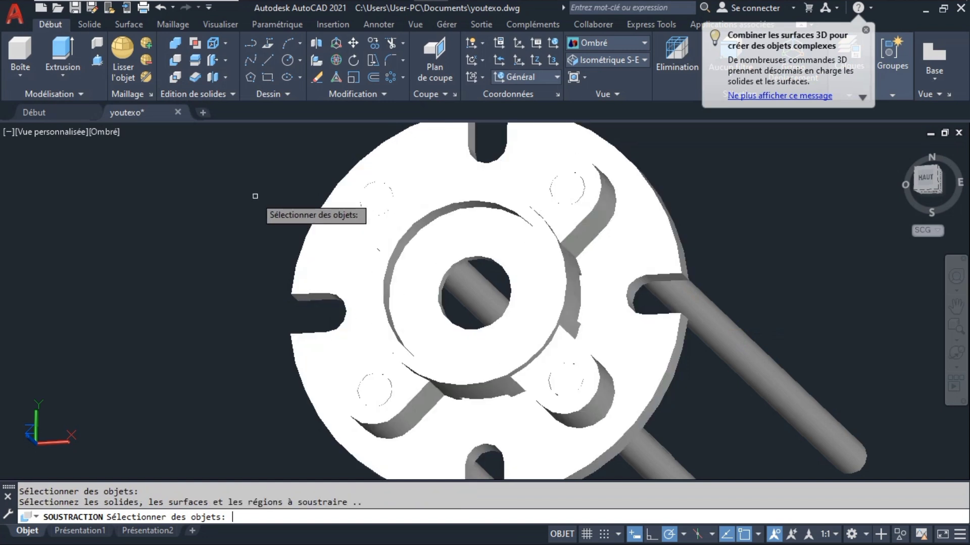
left_click(483, 298)
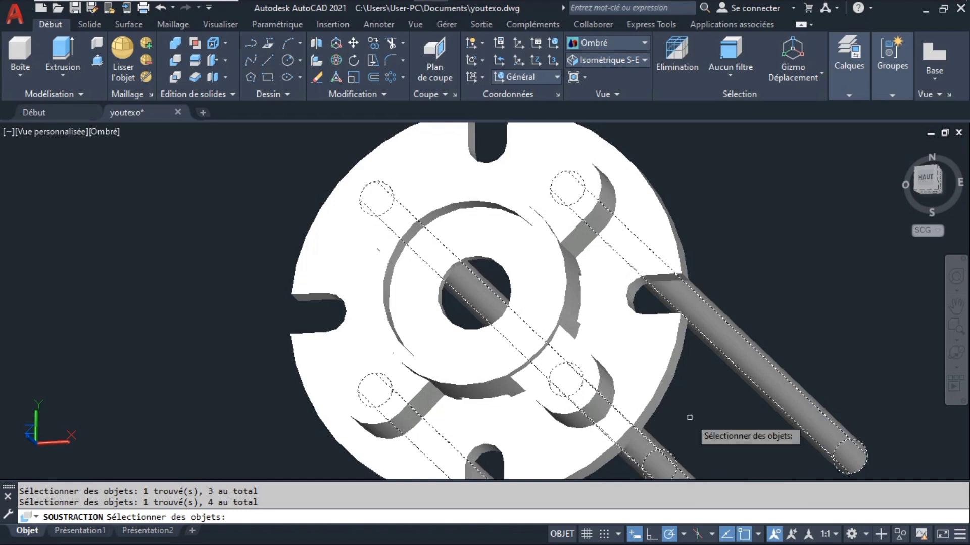
key("Return")
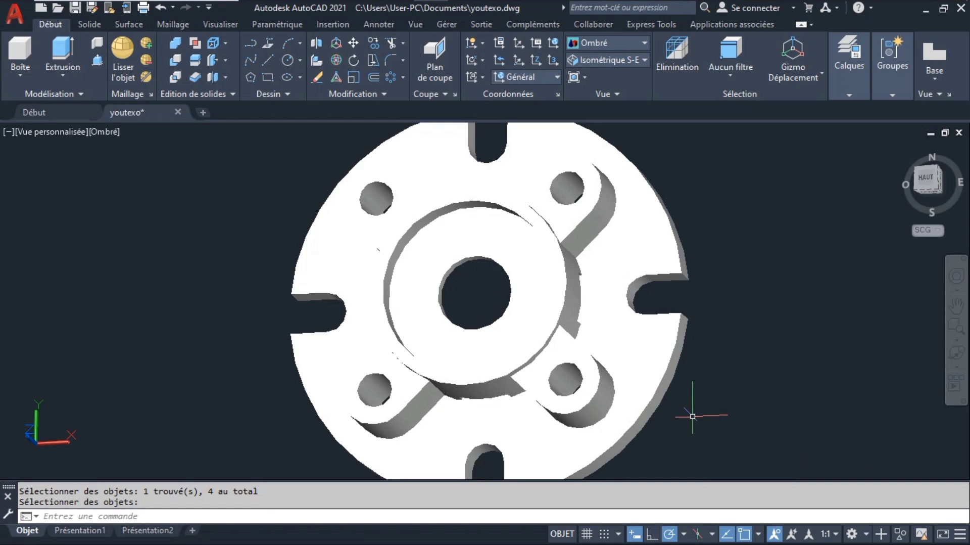
left_click(958, 360)
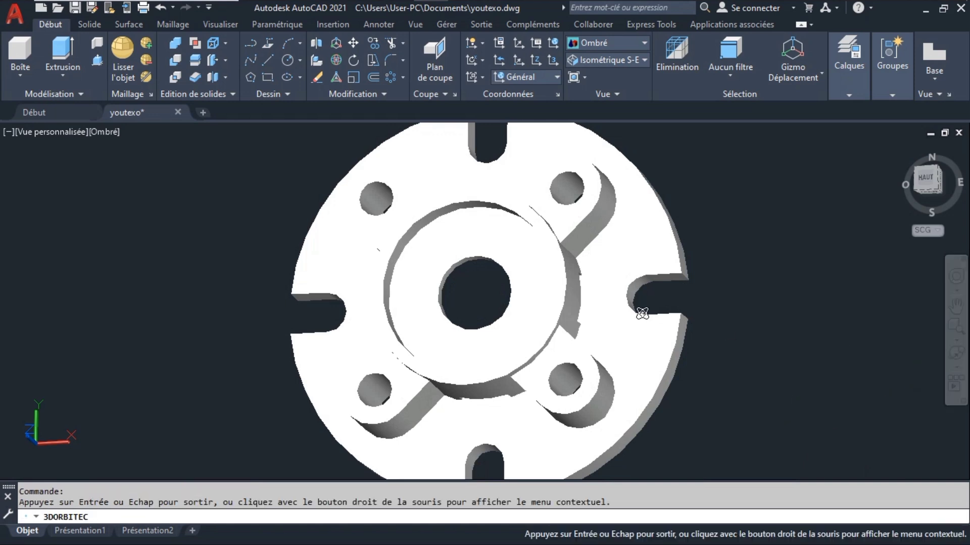
left_click_drag(466, 328, 535, 271)
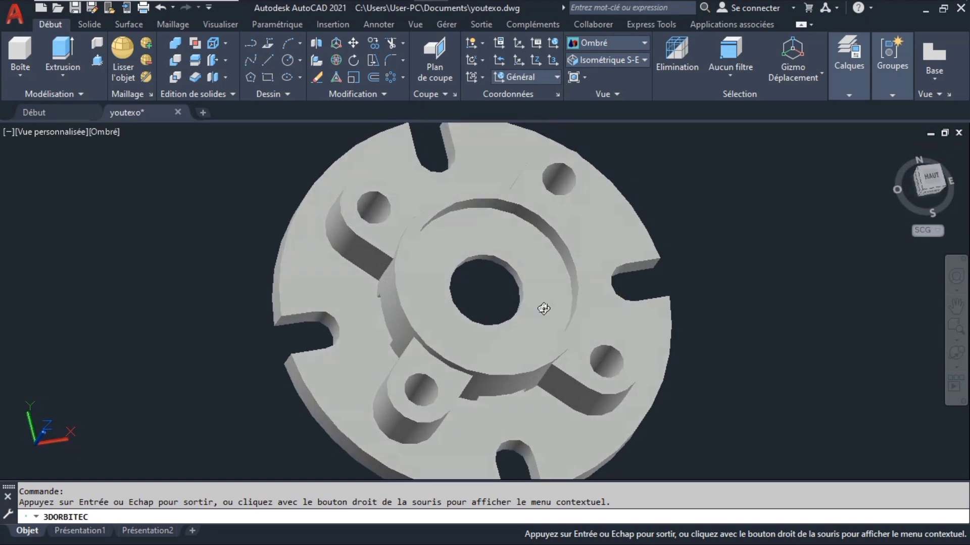